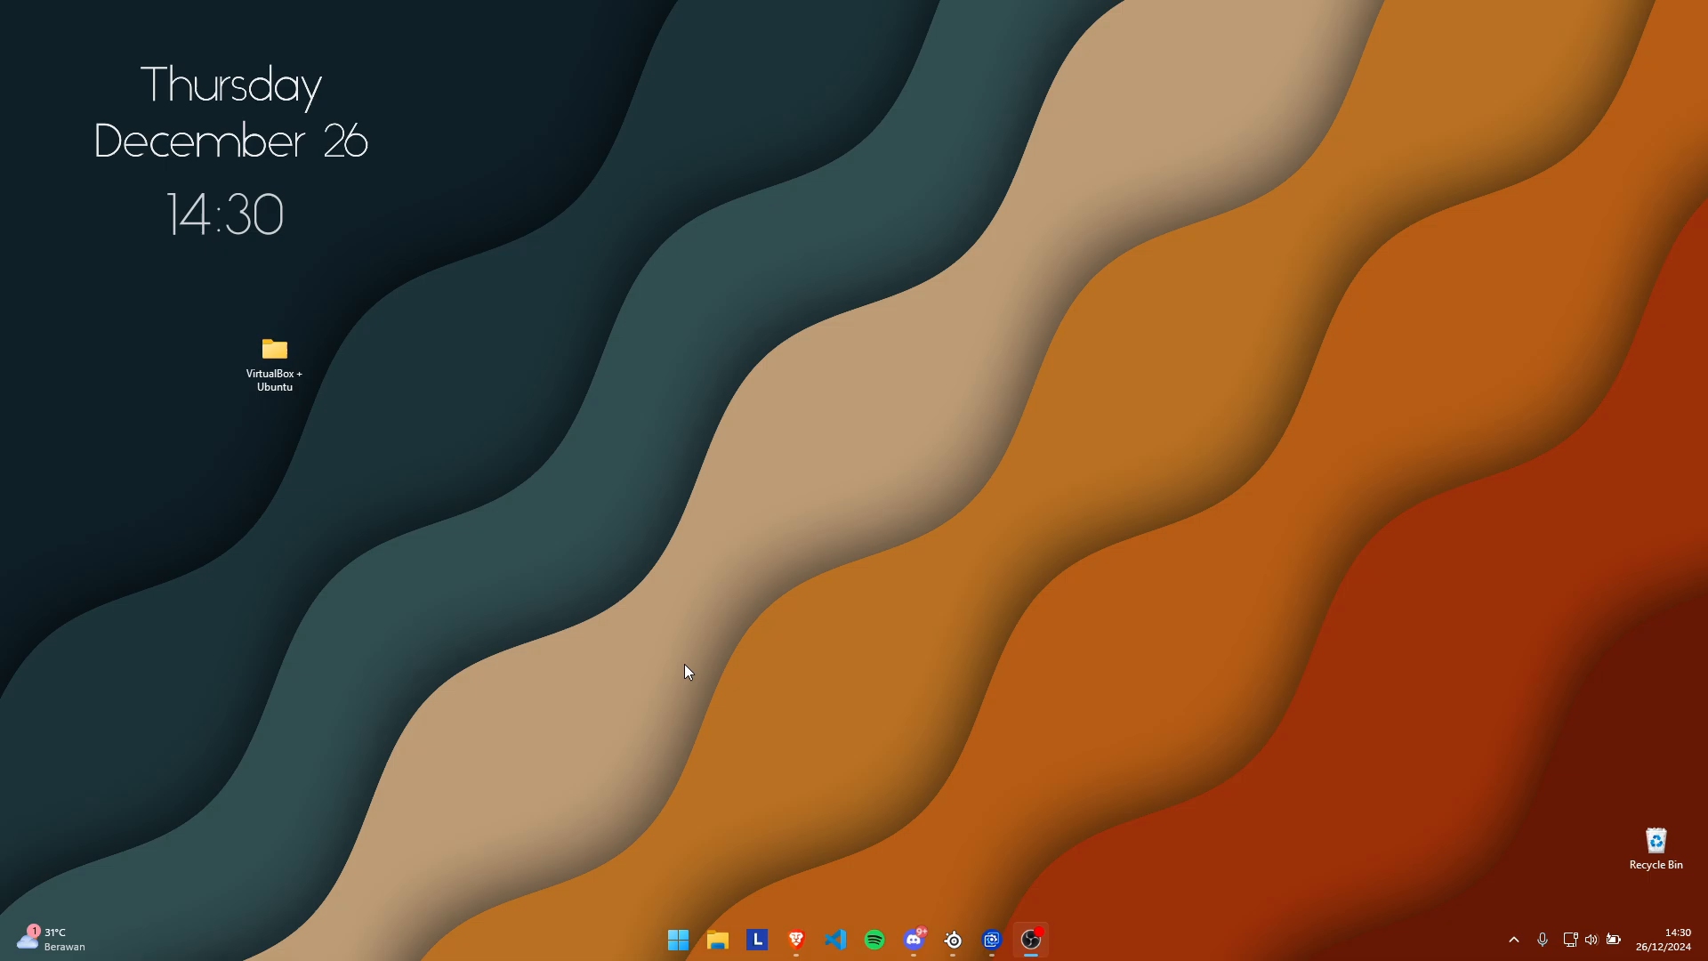
click(677, 952)
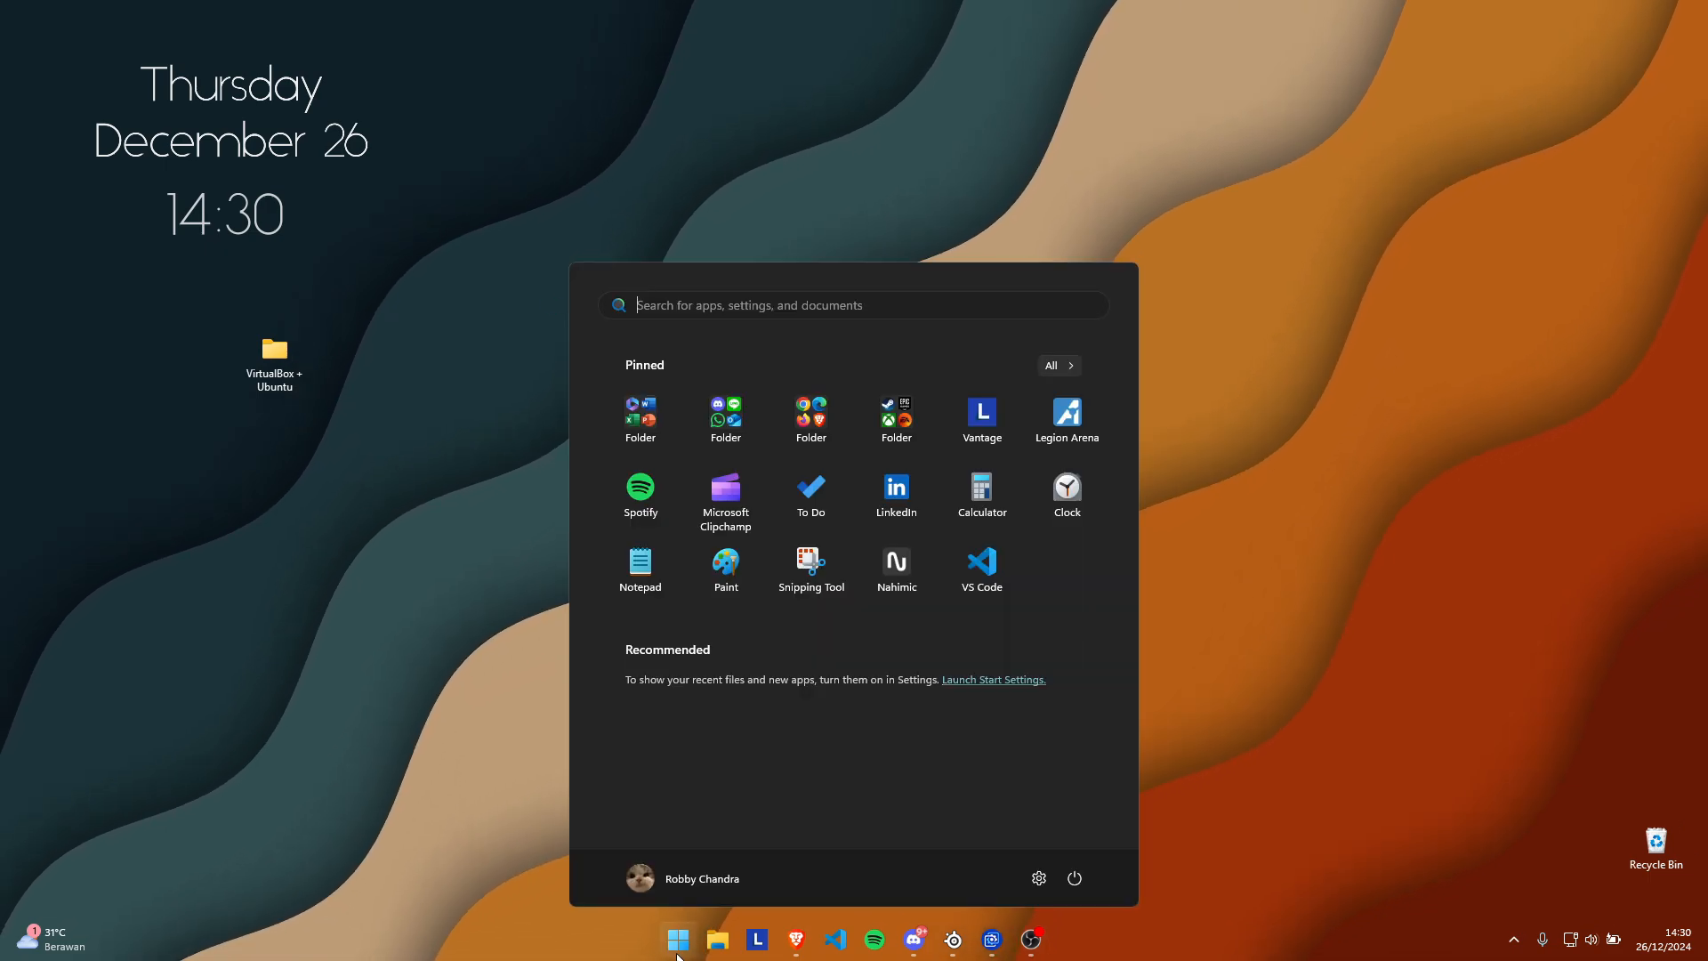
click(676, 952)
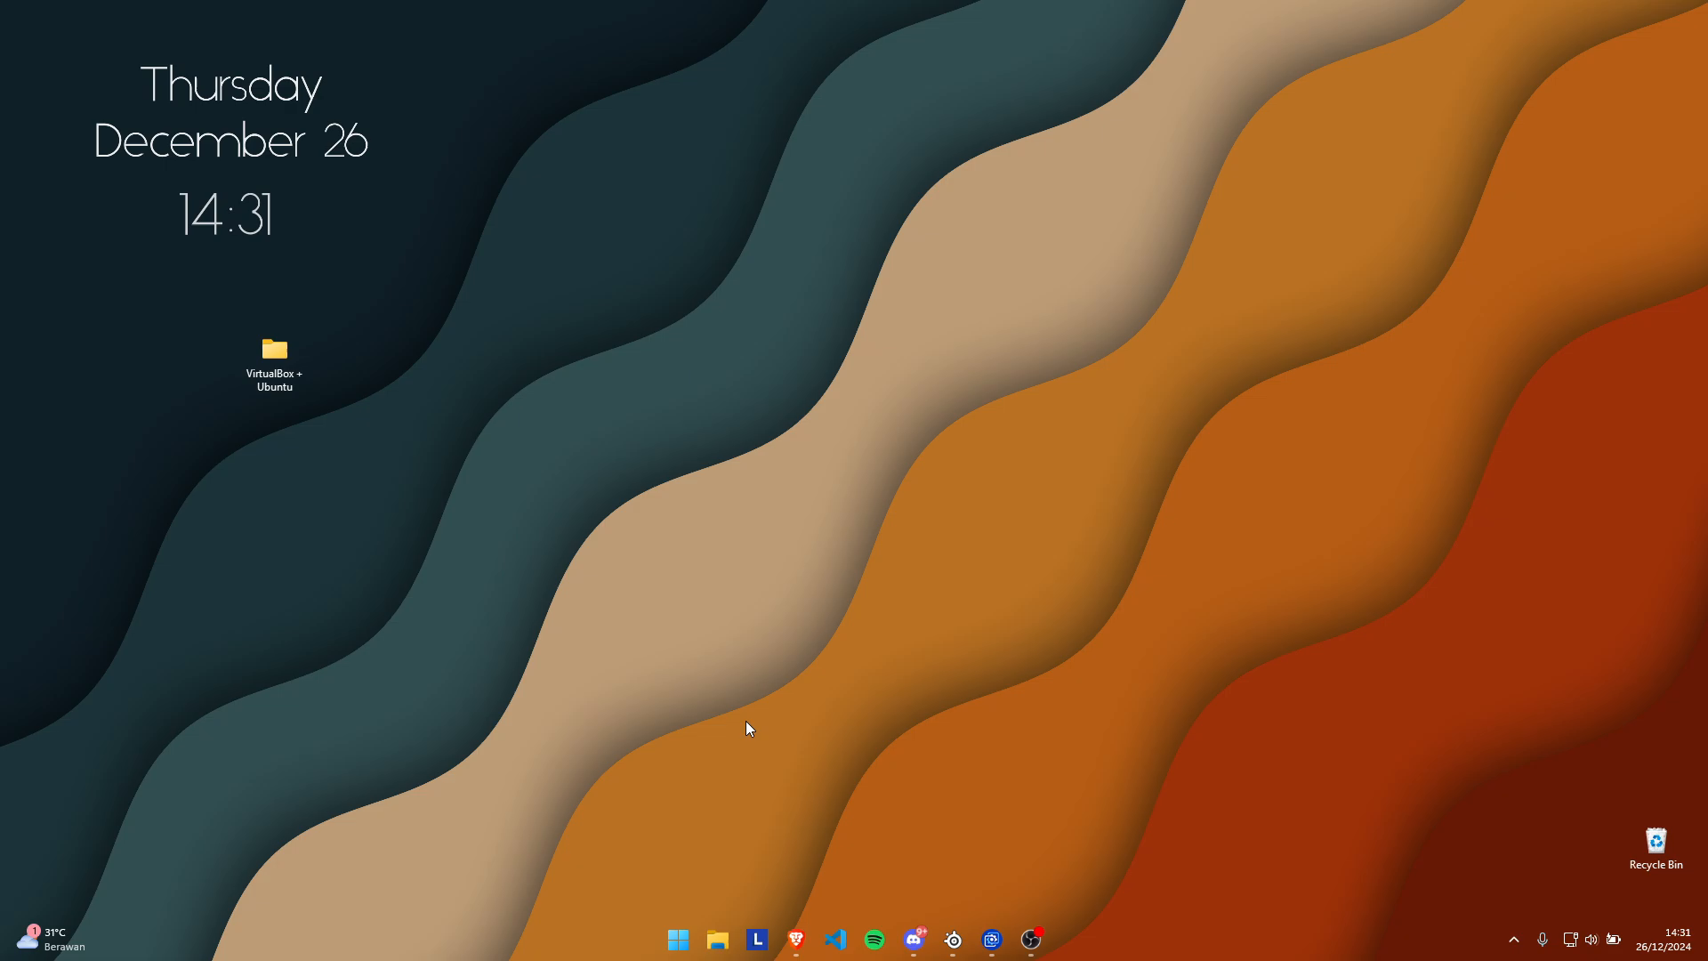
Check the free space on the Windows-SSD (C:) drive in File Explorer, and close the window.
click(719, 936)
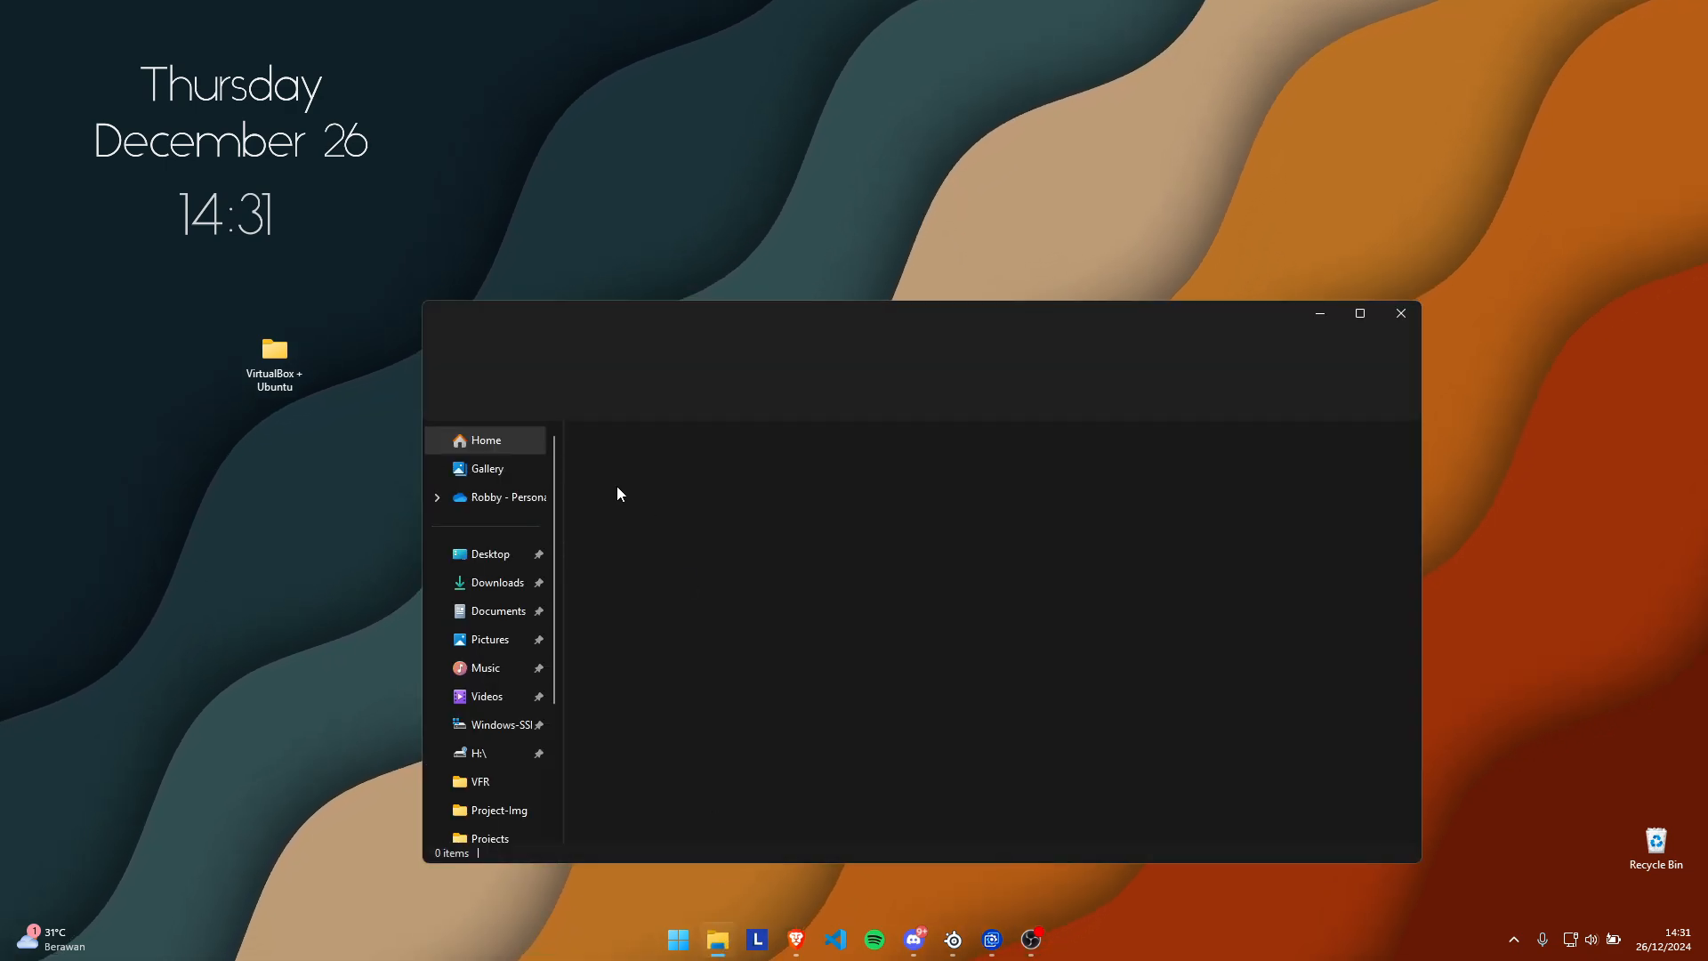
click(495, 555)
scroll(516, 677, down, 2)
click(488, 747)
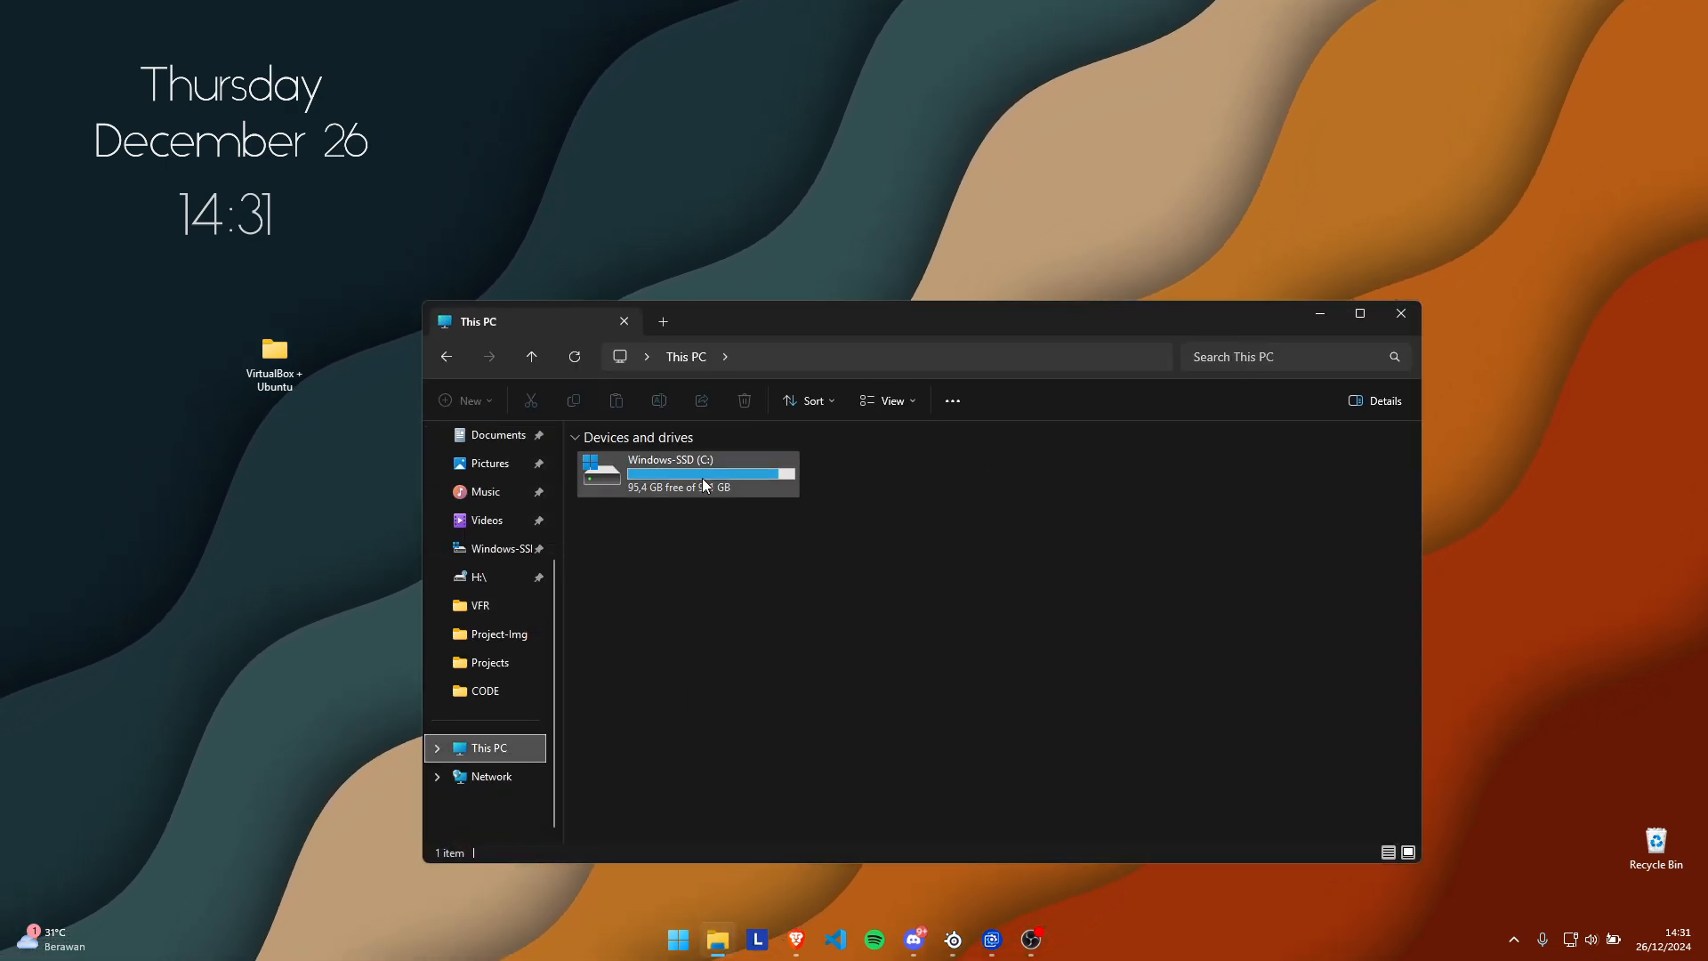
click(724, 476)
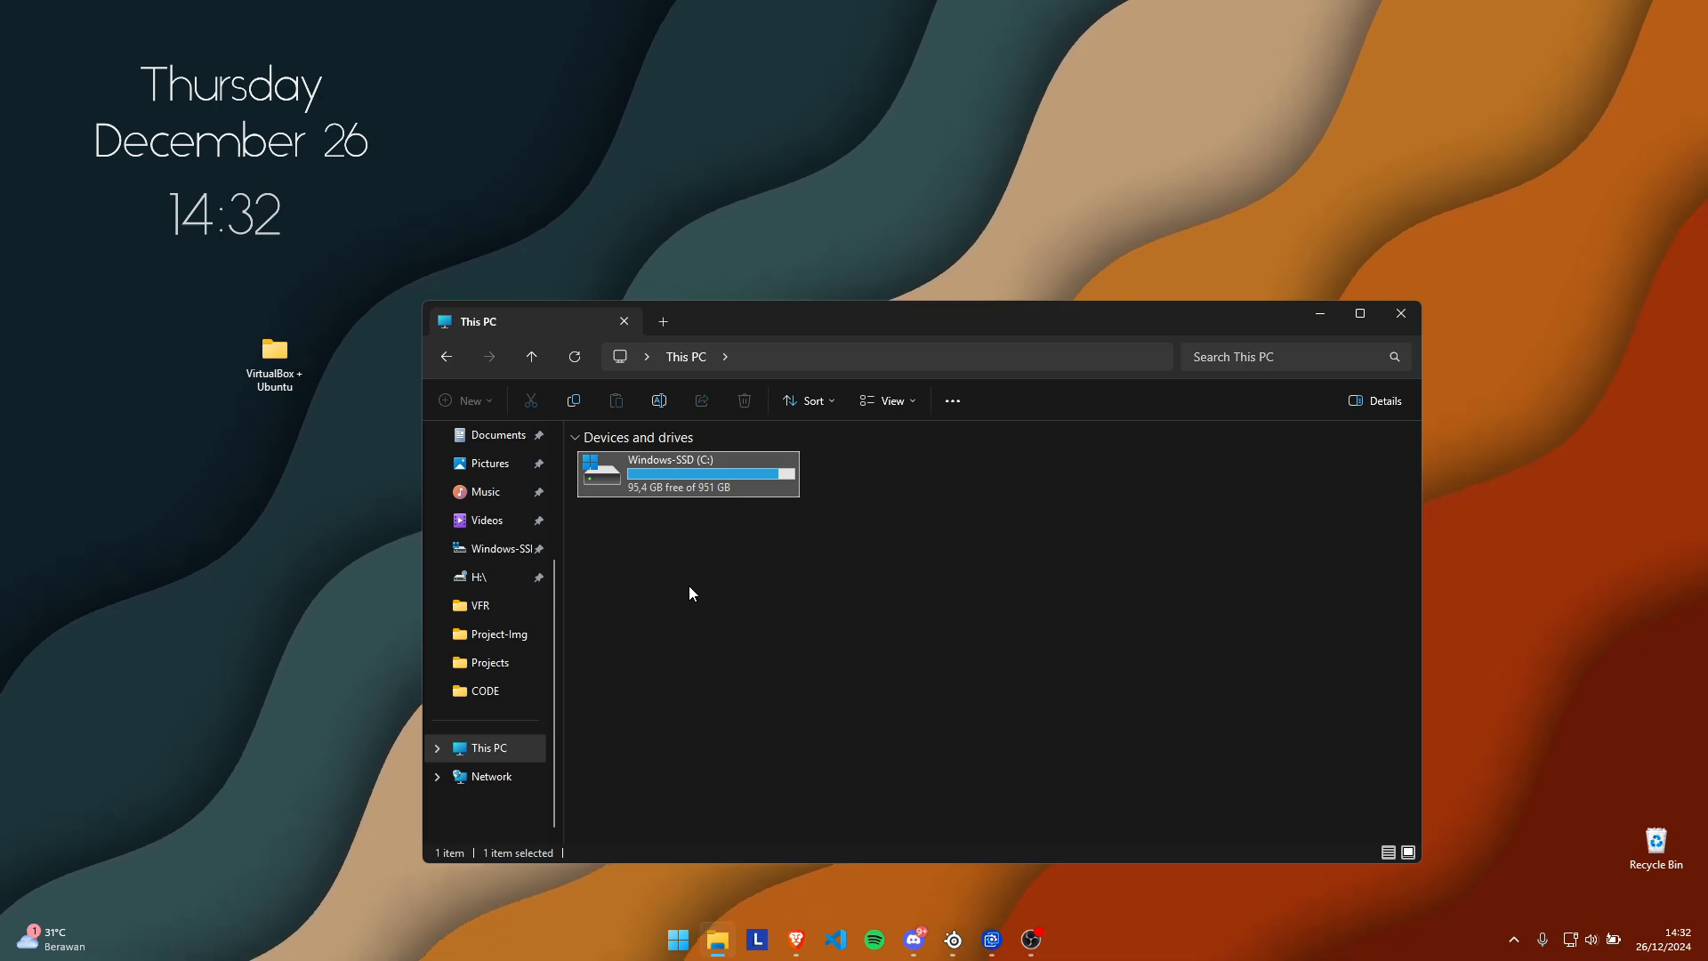
click(1398, 326)
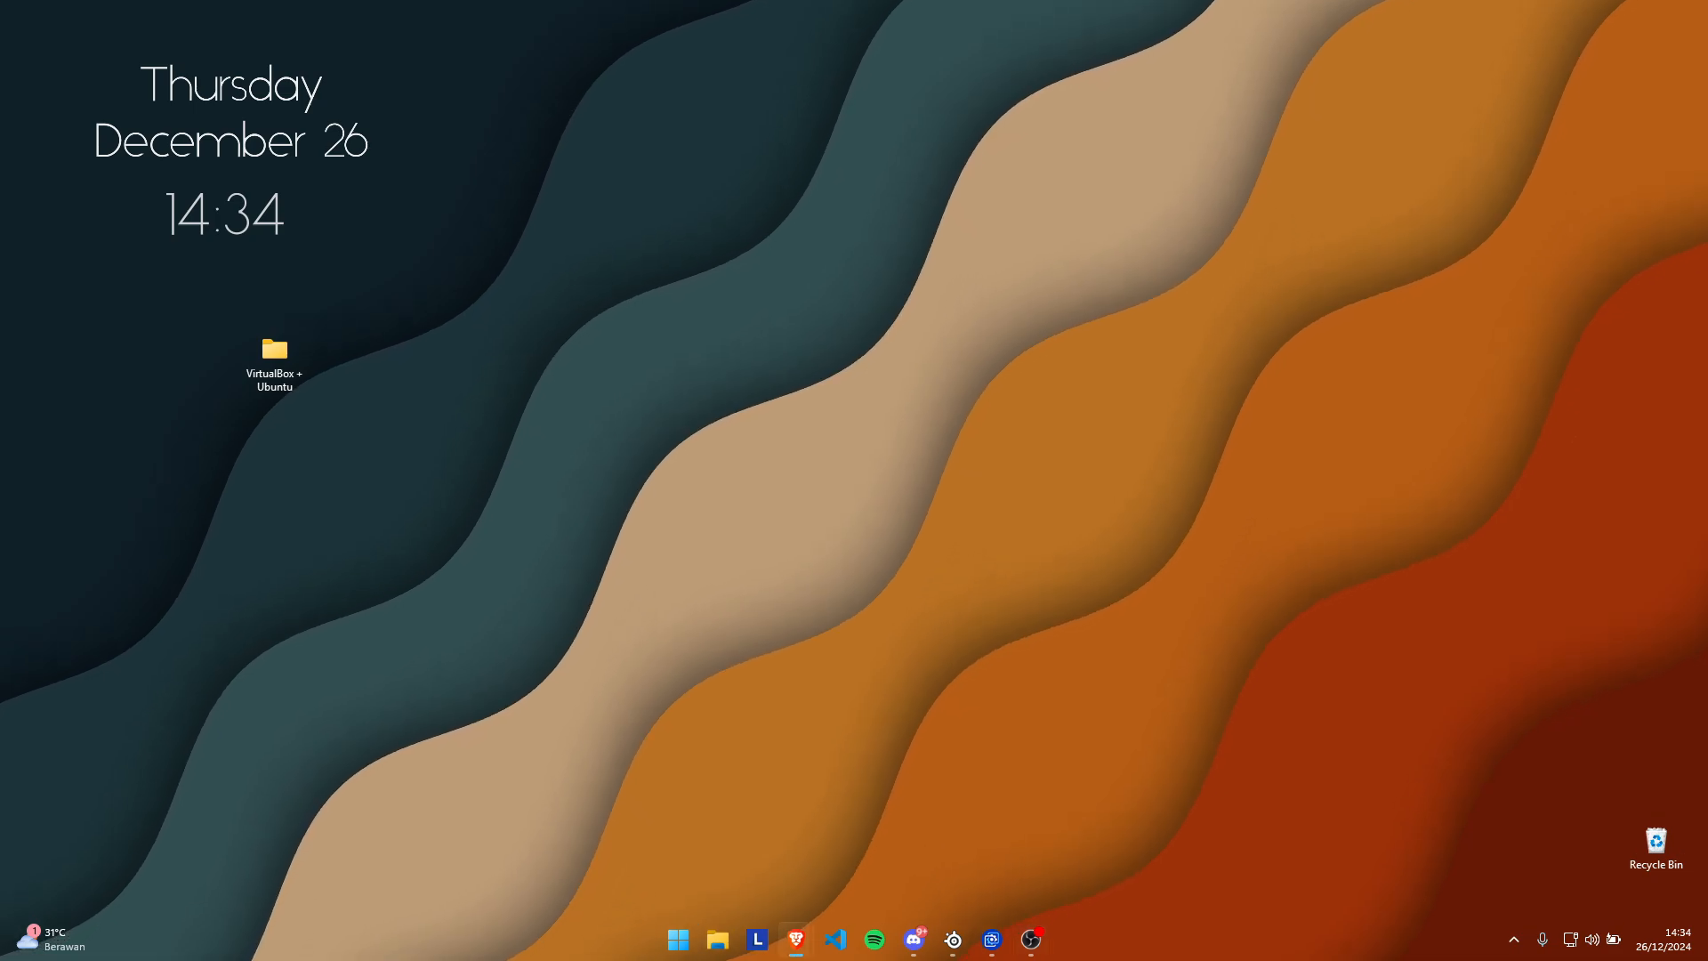
Switch to the Brave browser, go to virtualbox.org and open its Download page at the platform packages.
click(796, 938)
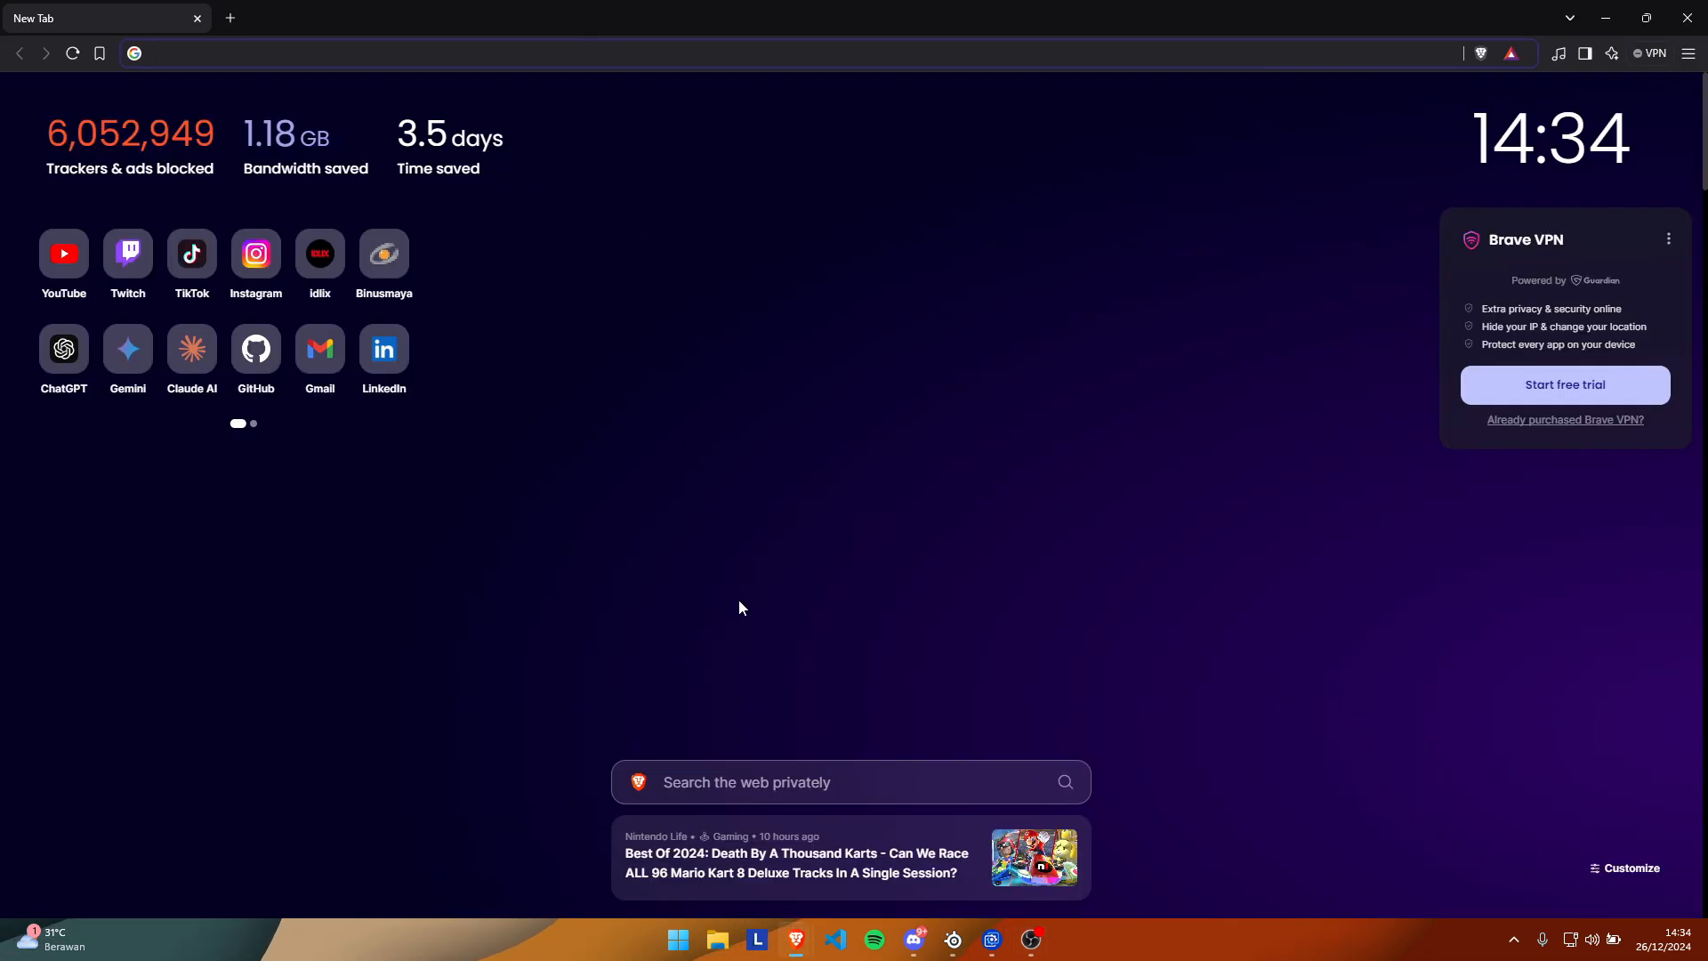
text(virtualbox.org)
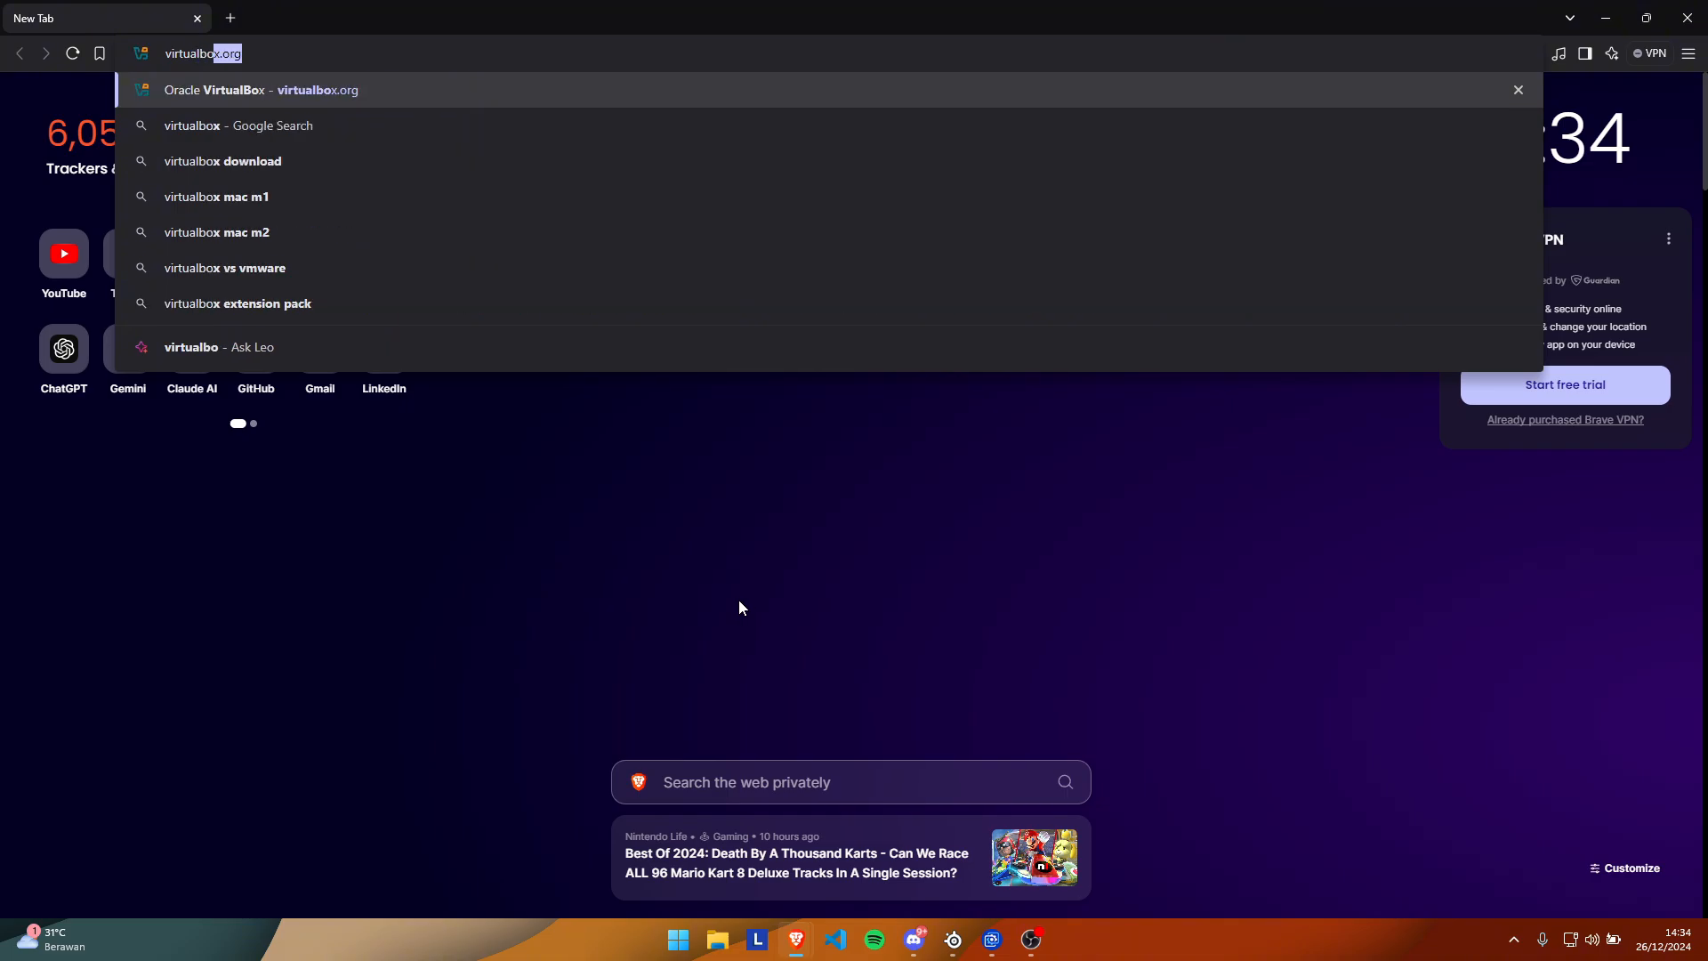
key(Return)
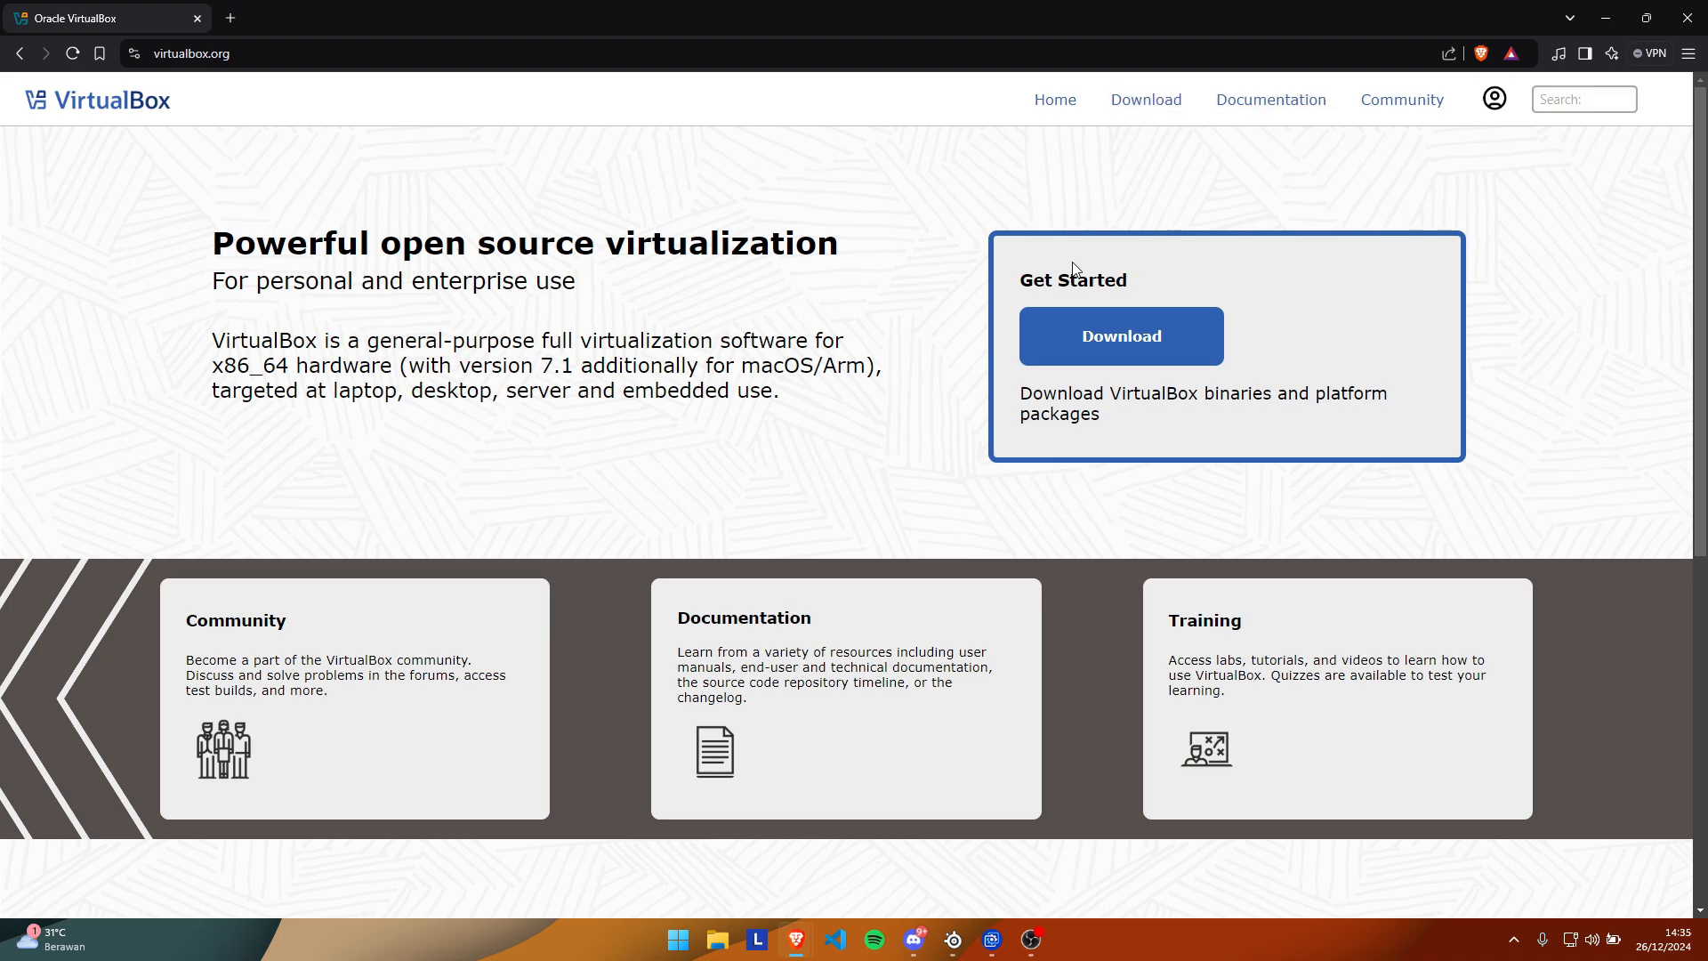
click(1142, 102)
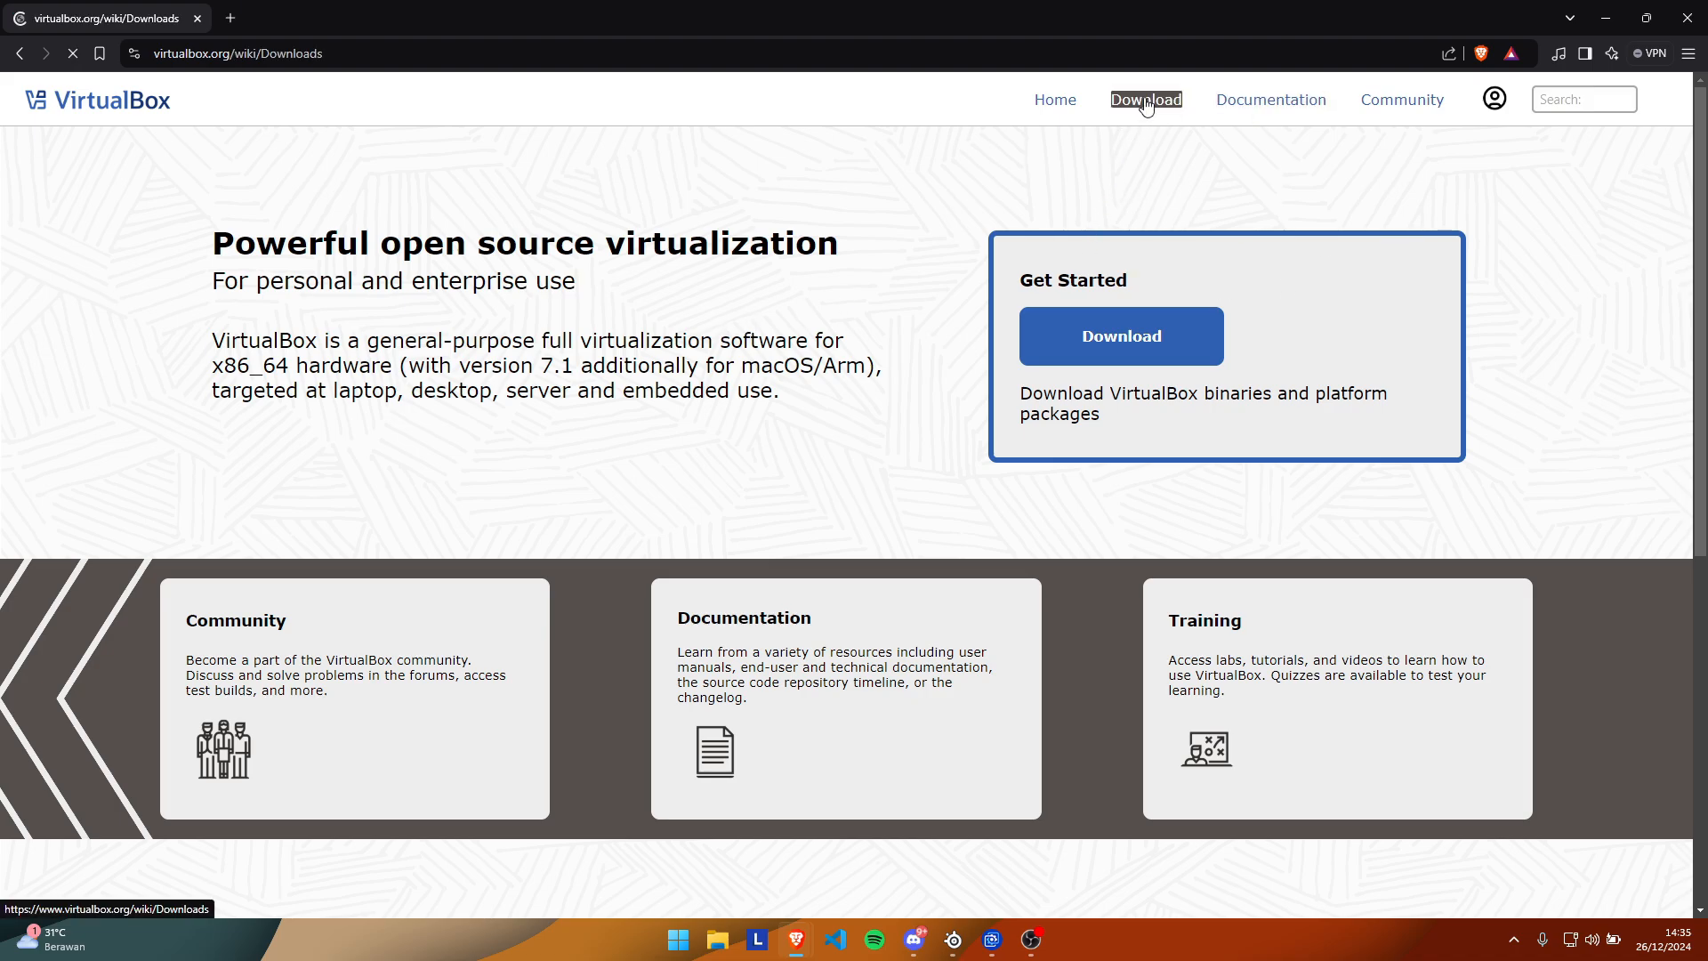
scroll(544, 544, down, 1)
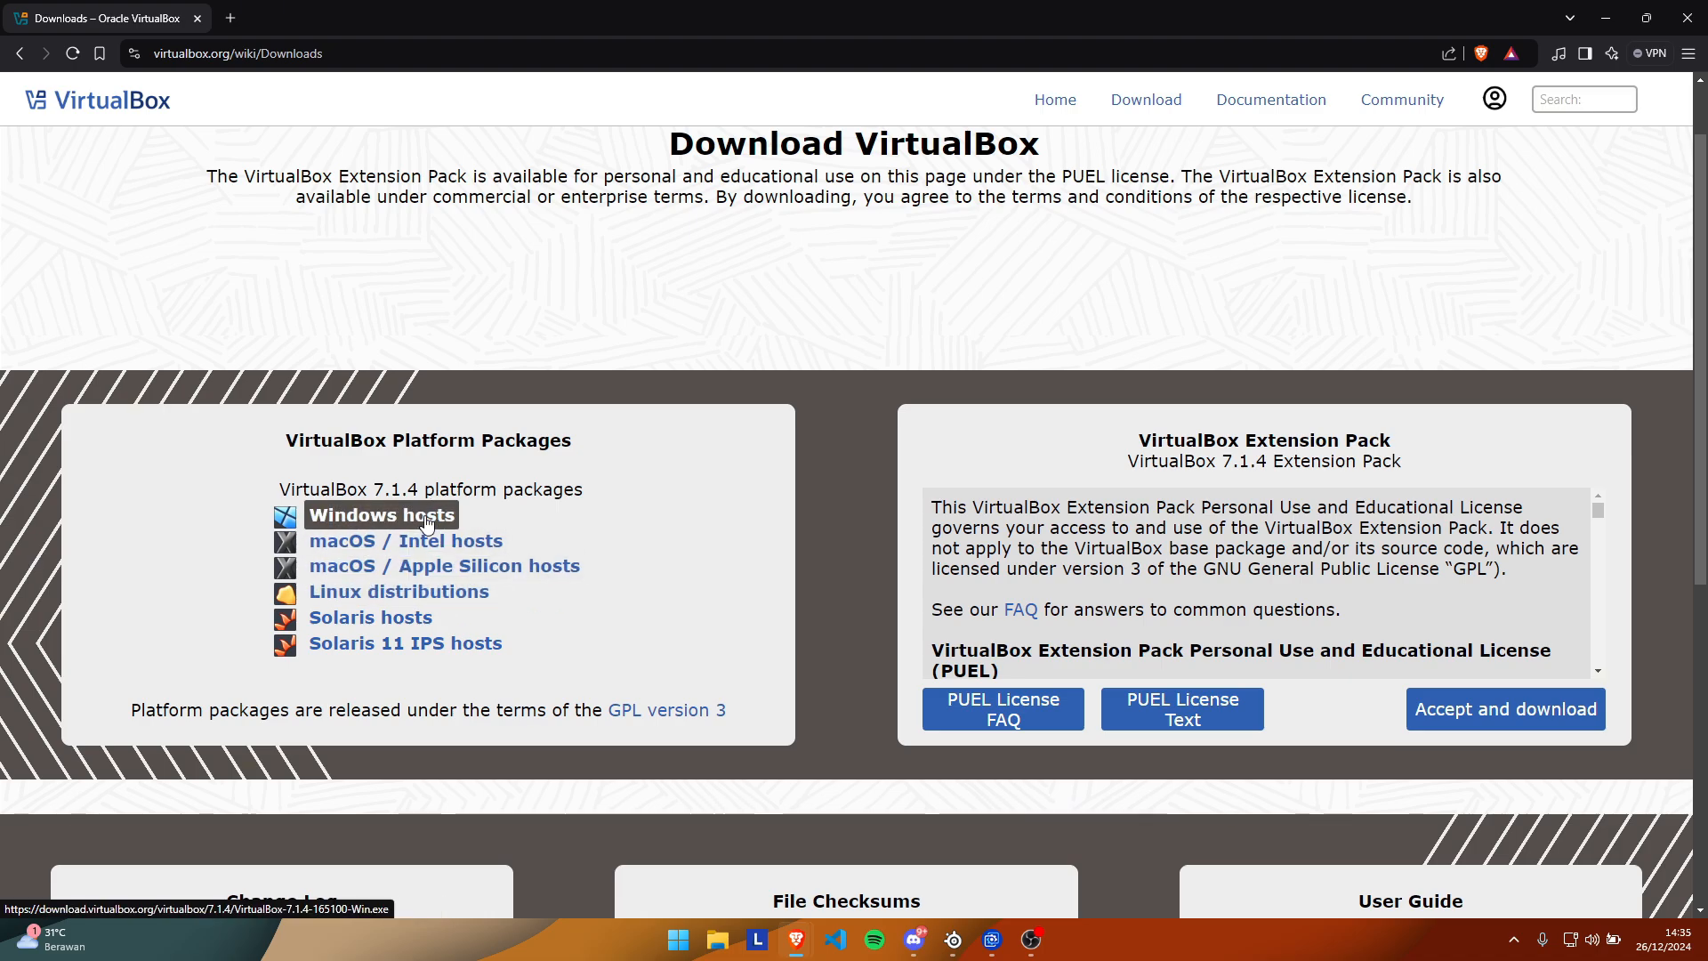
Try to download the VirtualBox 7.1.4 package for Windows hosts, and dismiss the save dialog.
click(681, 941)
click(681, 941)
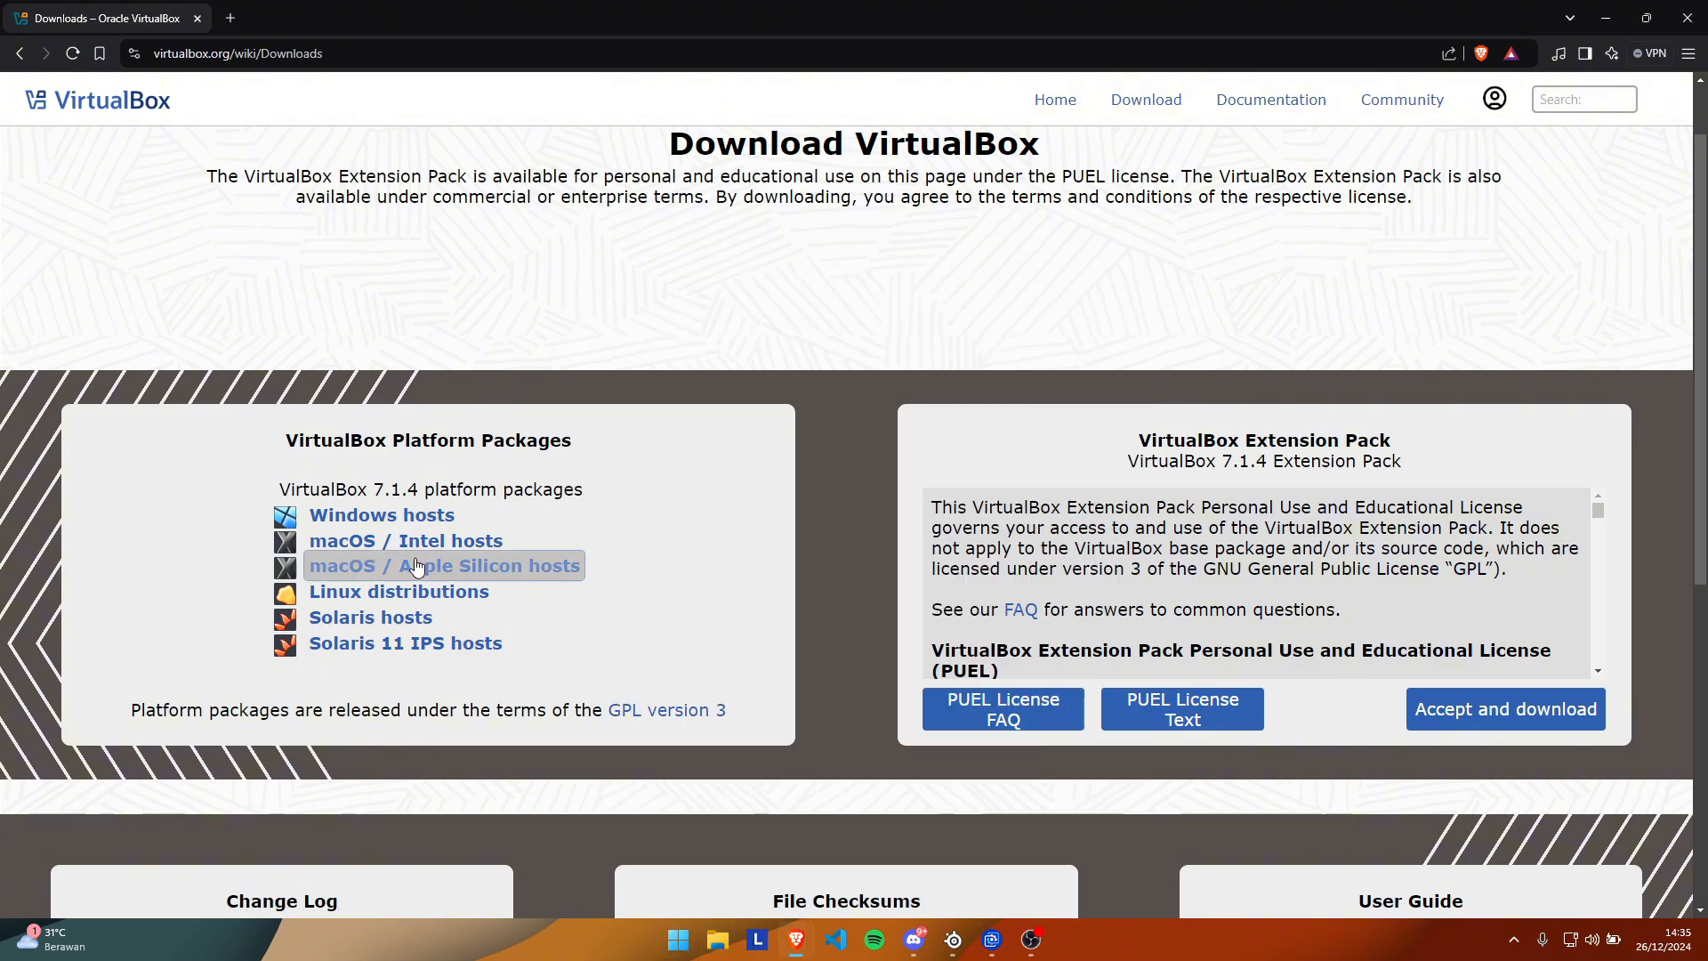
click(410, 522)
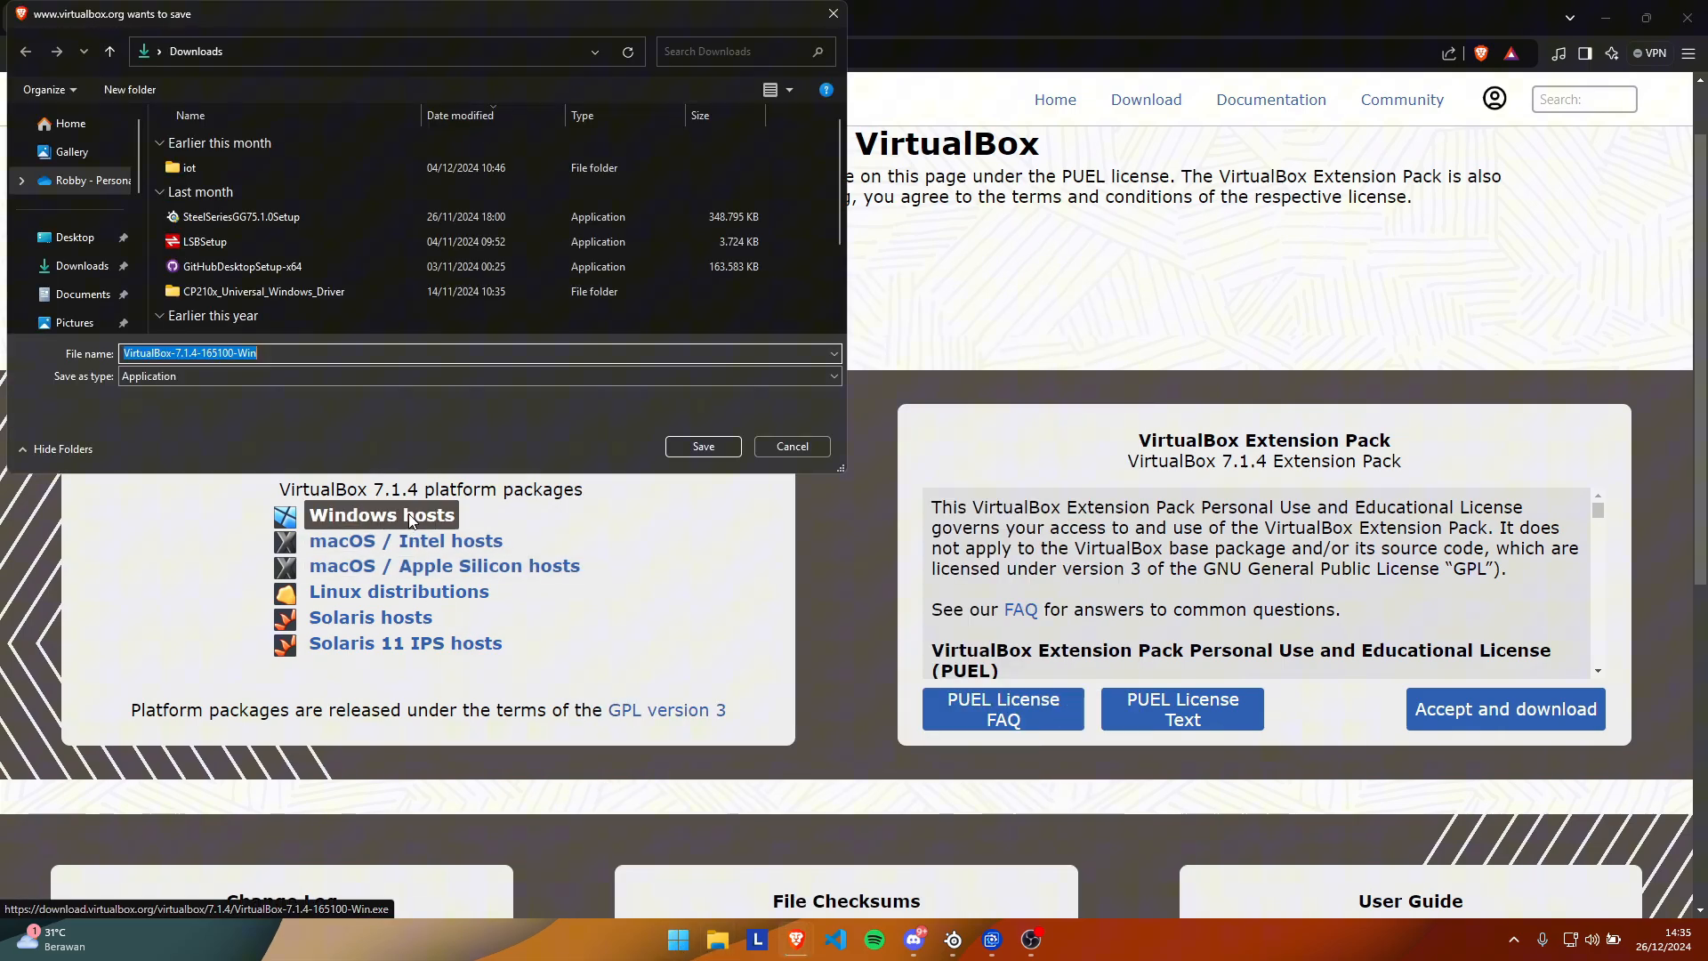
click(833, 13)
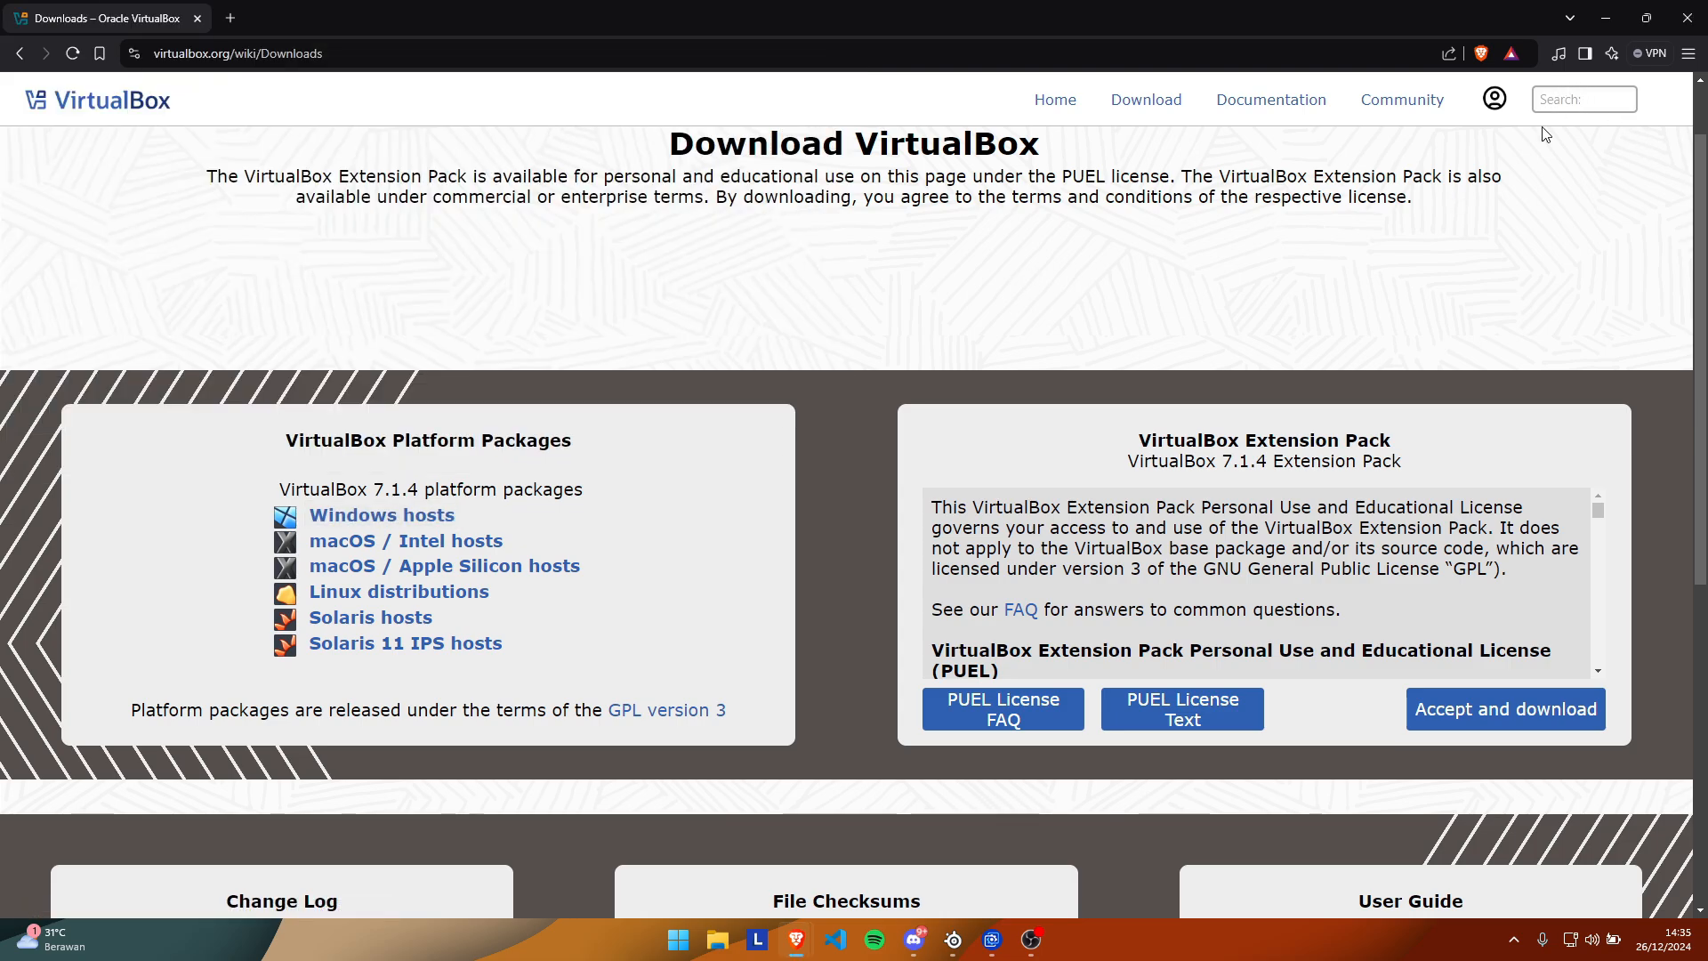
Search the web for "linux ubuntu" in a new tab and open the Ubuntu Desktop download page.
click(230, 18)
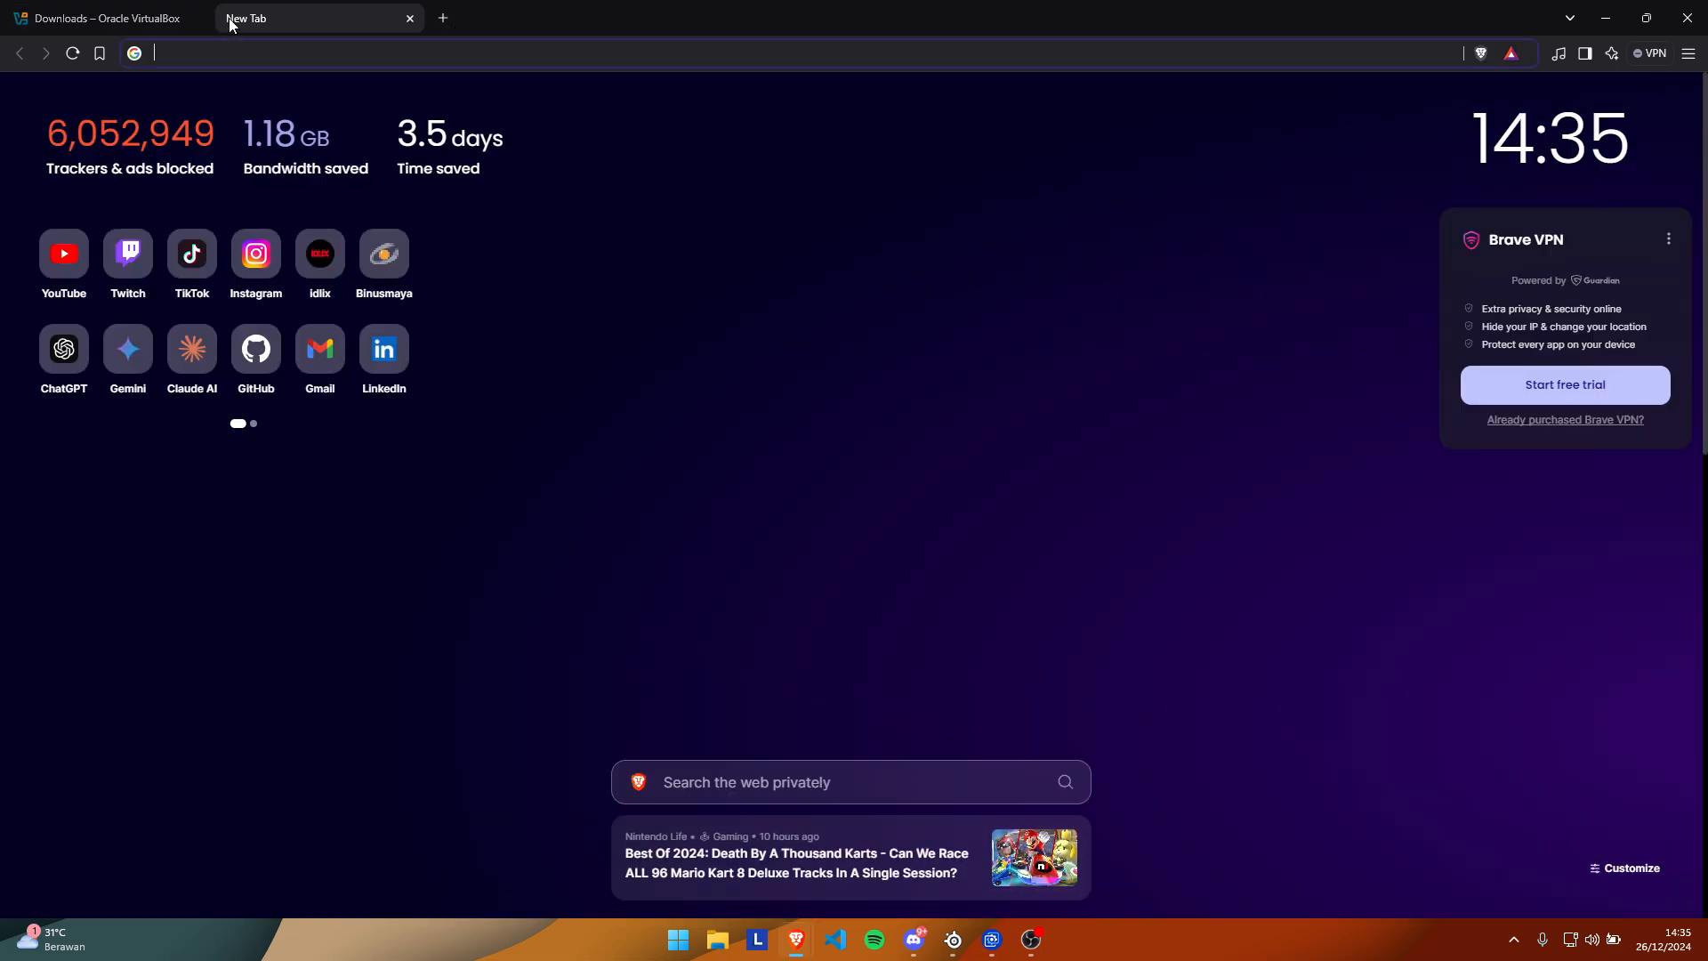
text(linux )
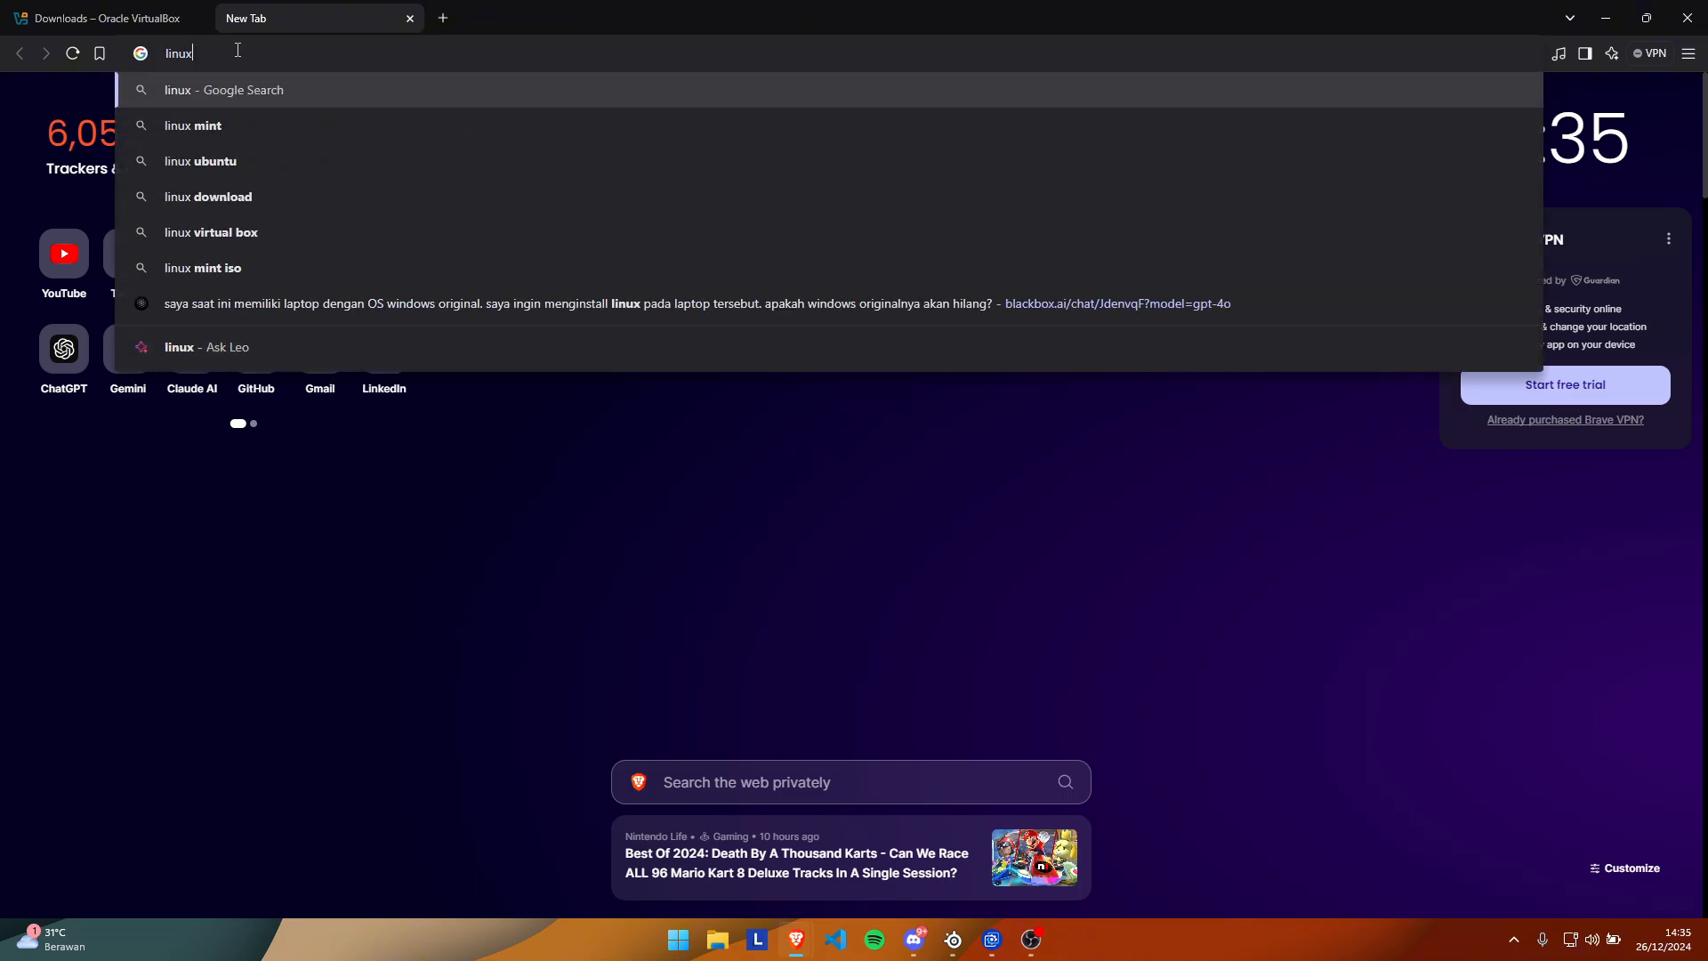
text(ubuntu)
key(Return)
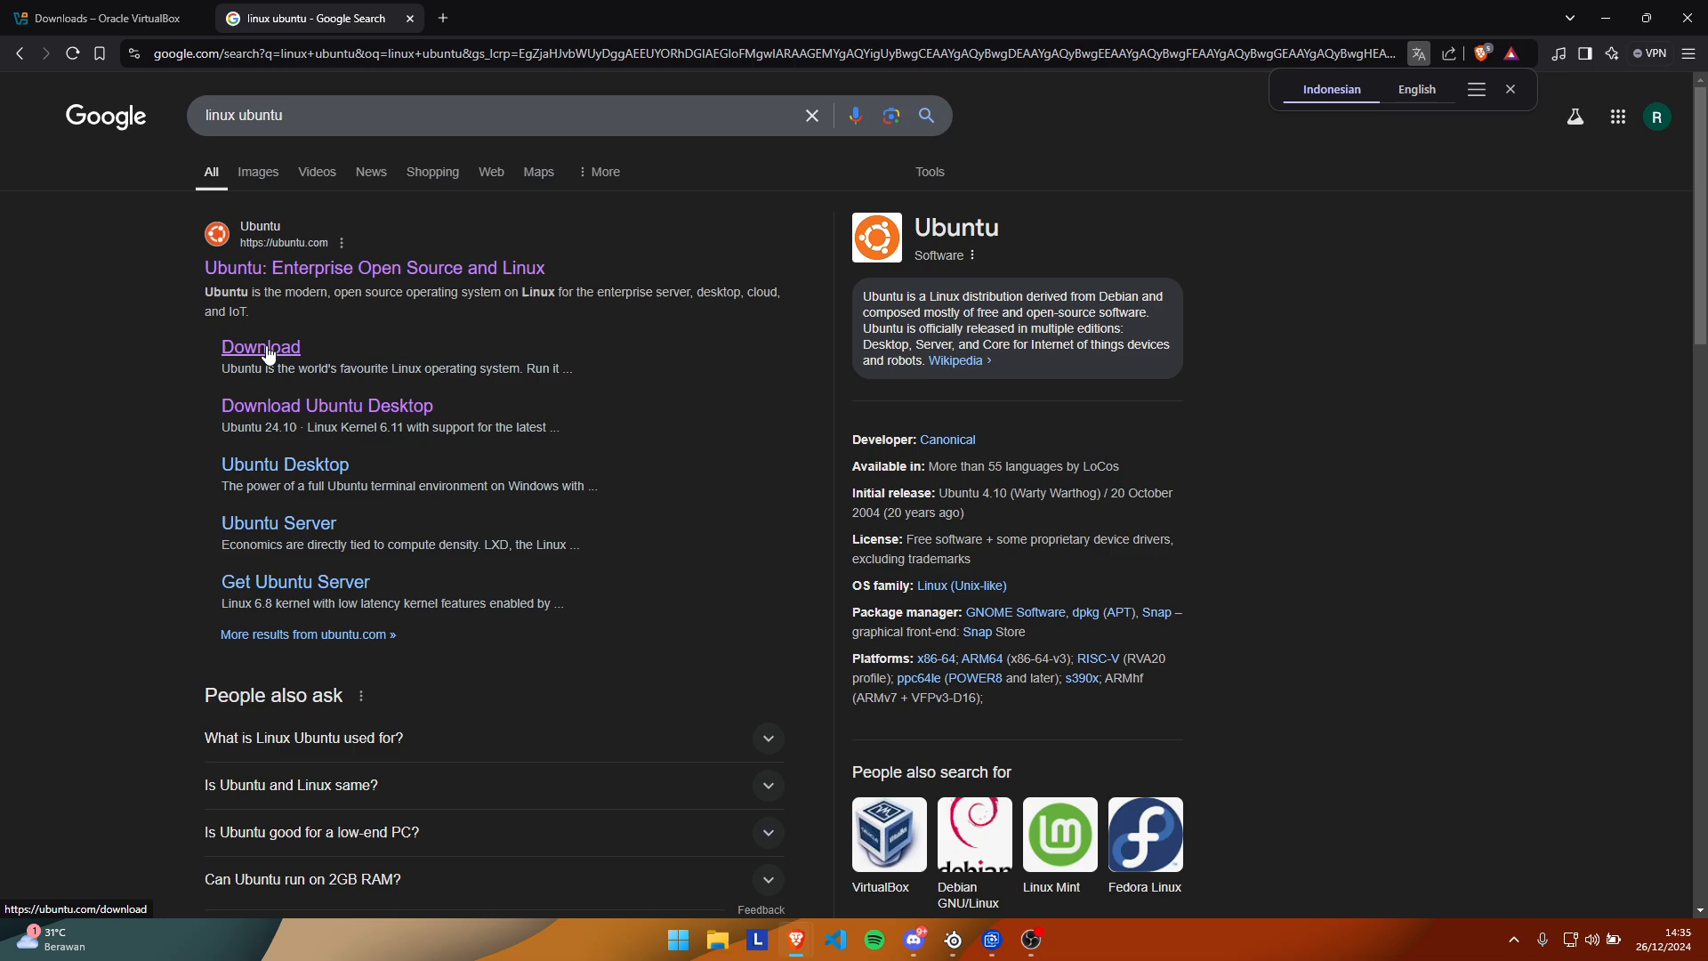
click(268, 354)
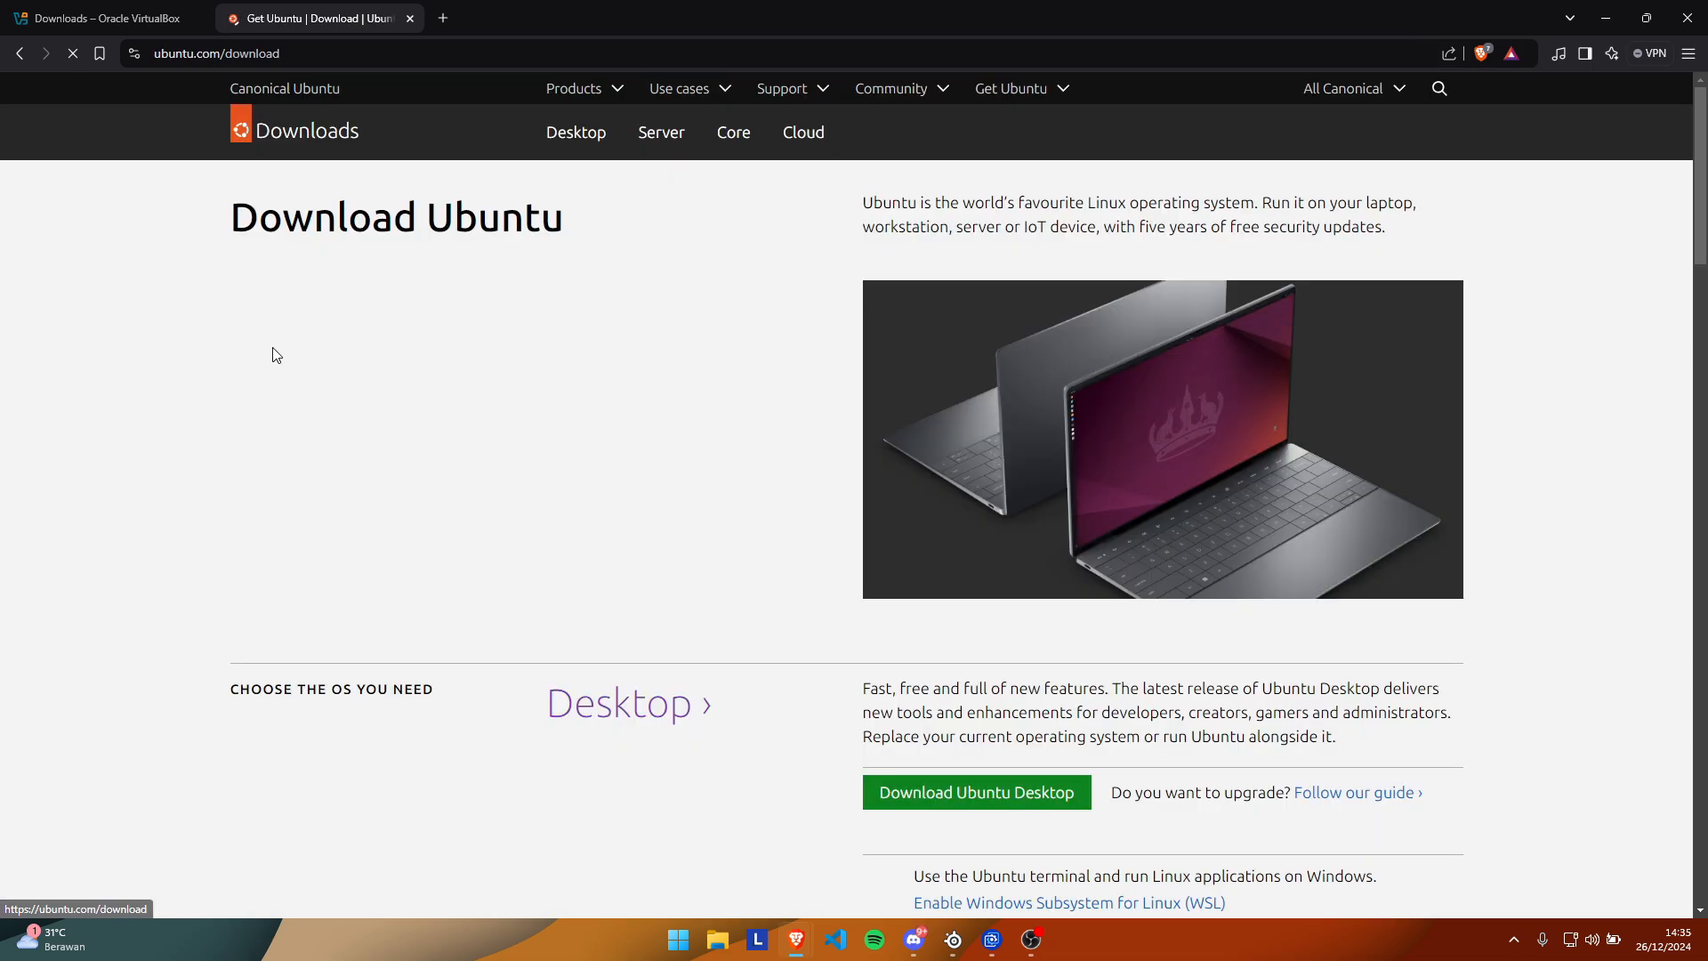
scroll(786, 602, down, 1)
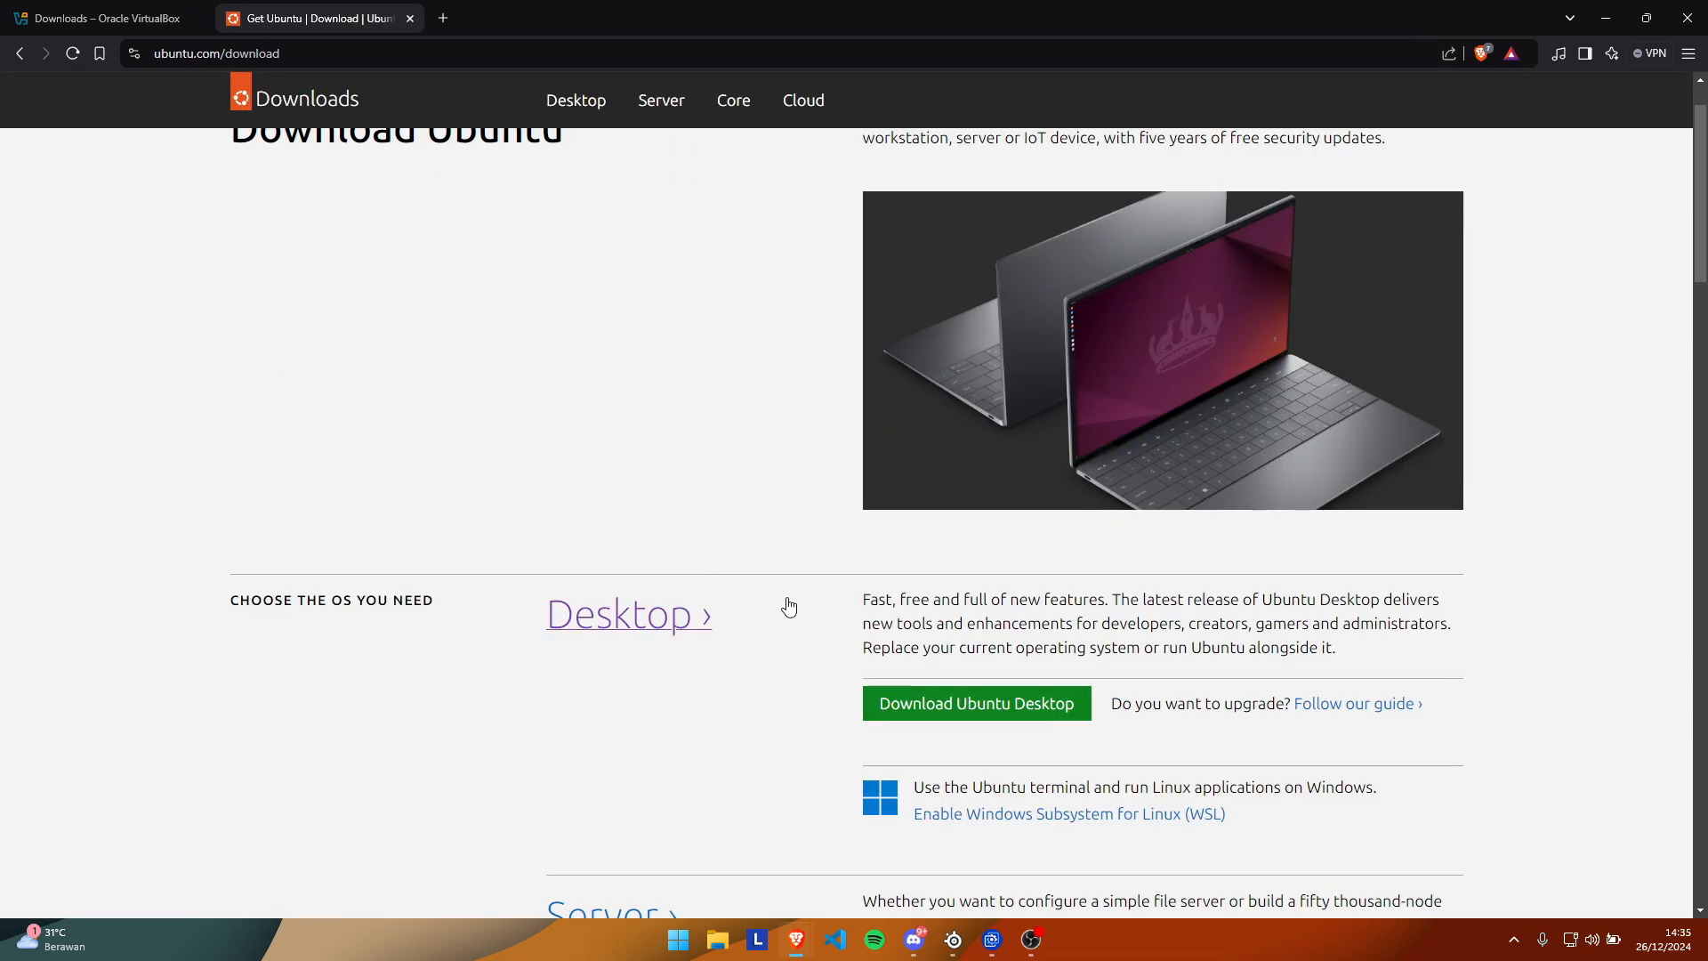
click(1003, 709)
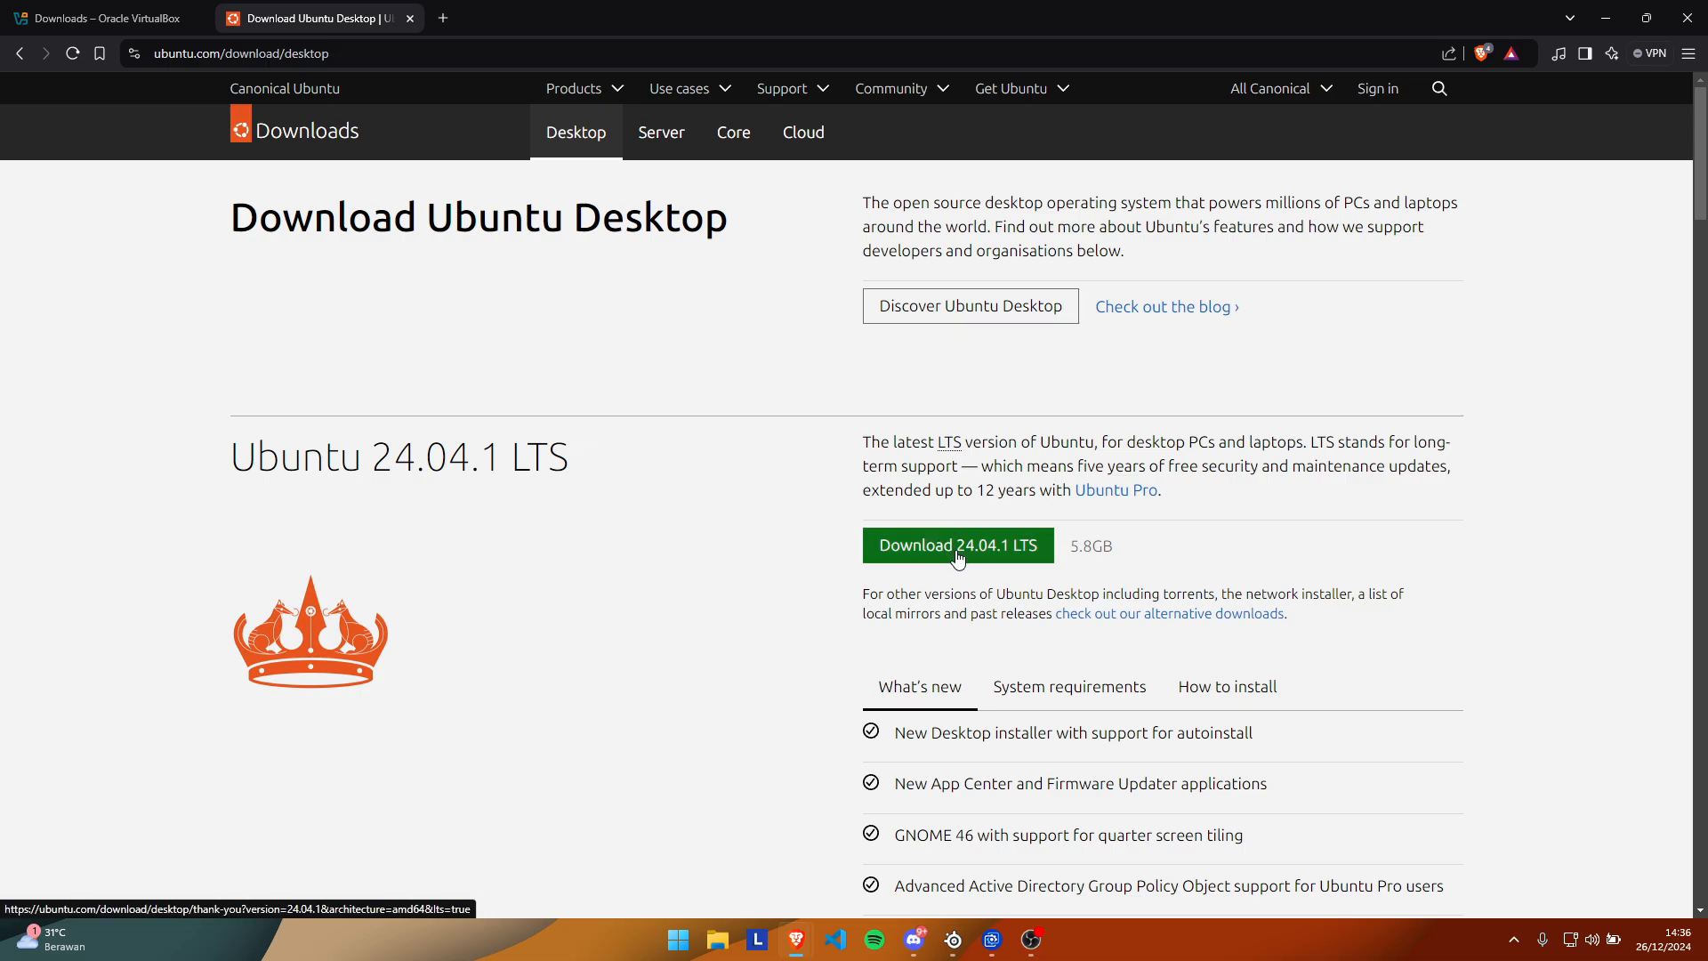
Minimise the browser and open the VirtualBox + Ubuntu folder on the desktop.
click(1605, 19)
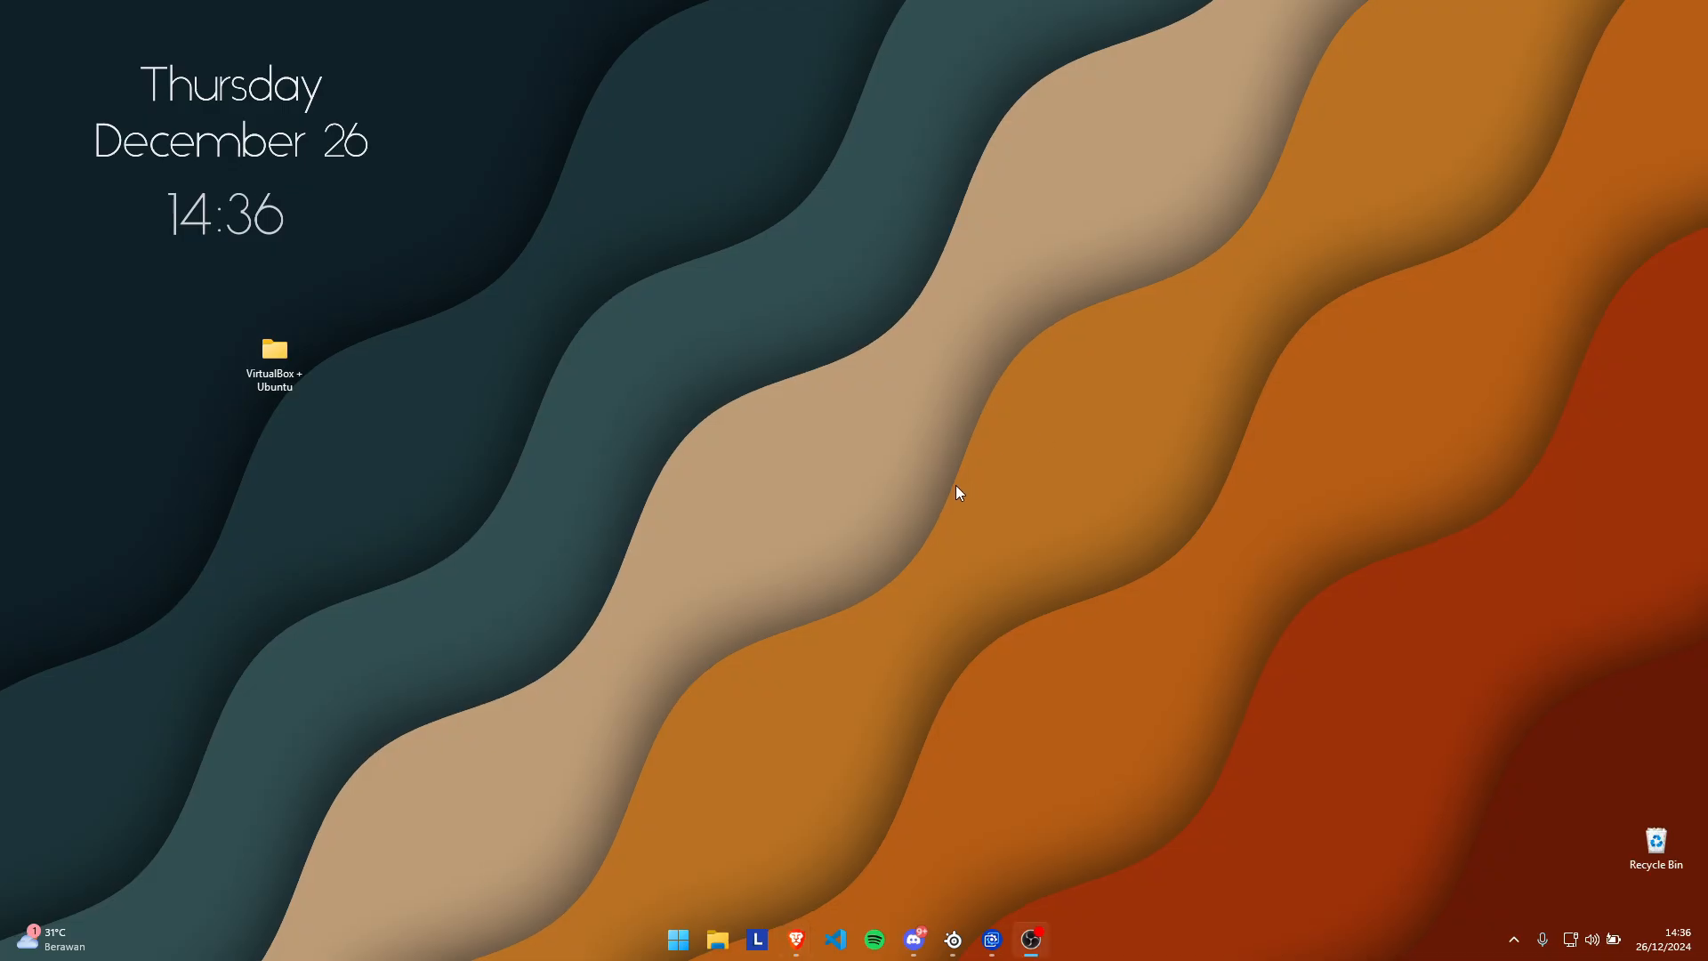
double_click(268, 355)
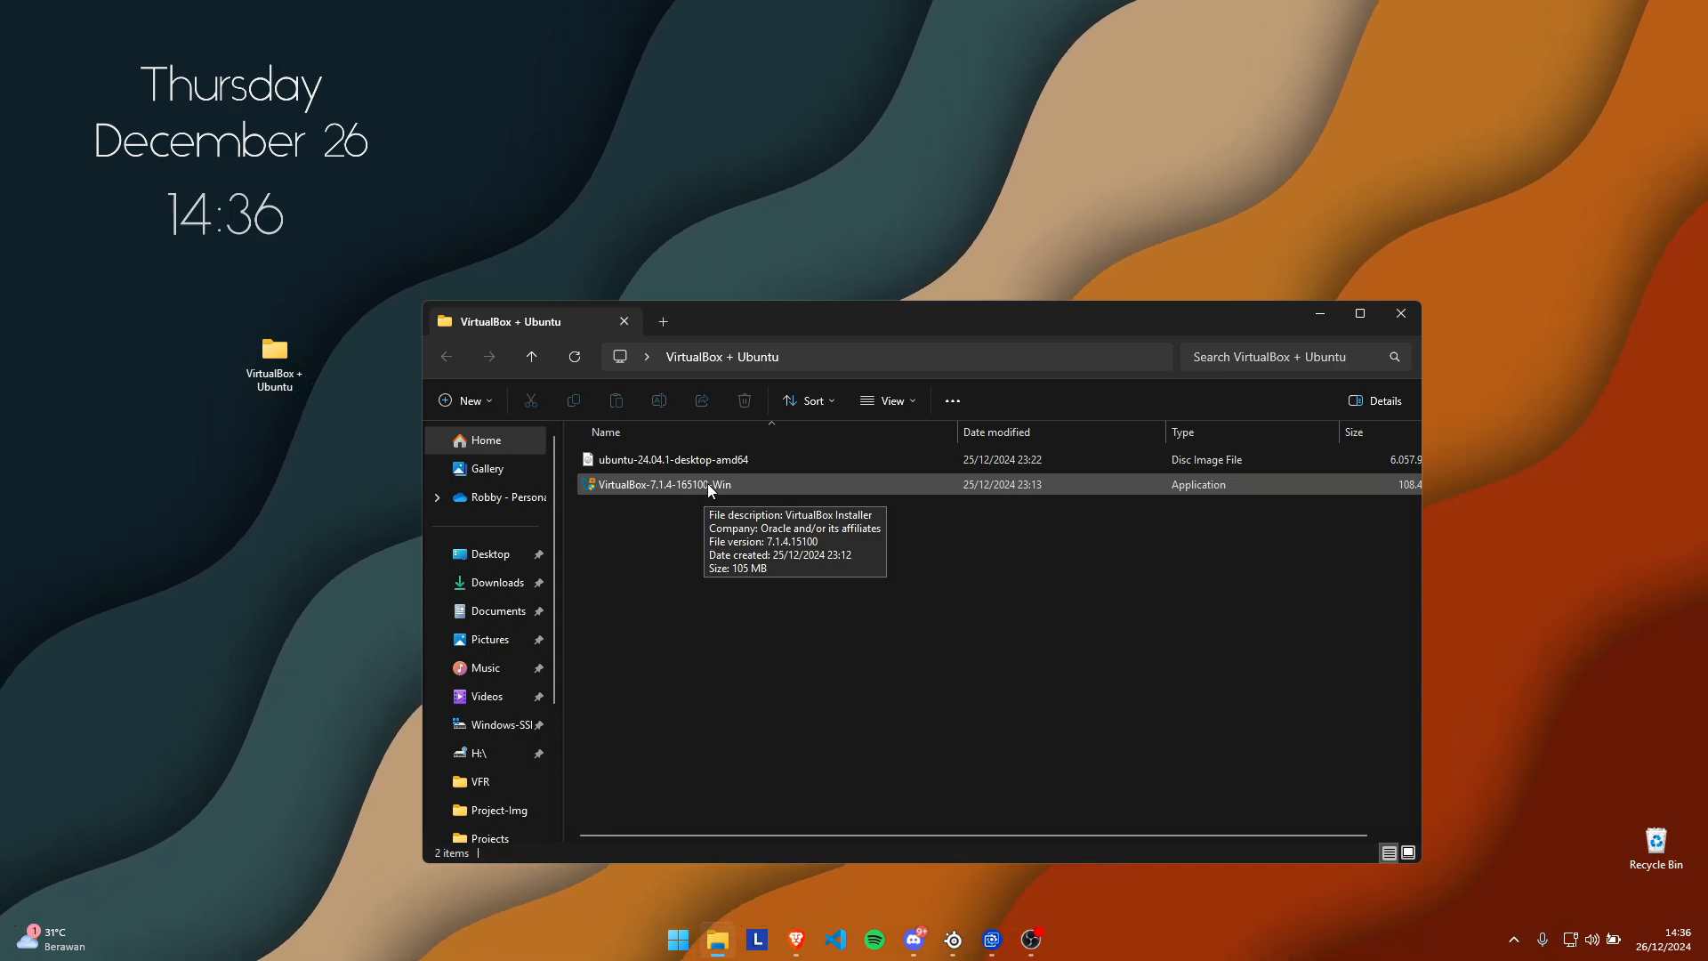
Check Control Panel's Programs and Features list for the Microsoft Visual C++ 2015-2022 Redistributable (x64).
click(686, 950)
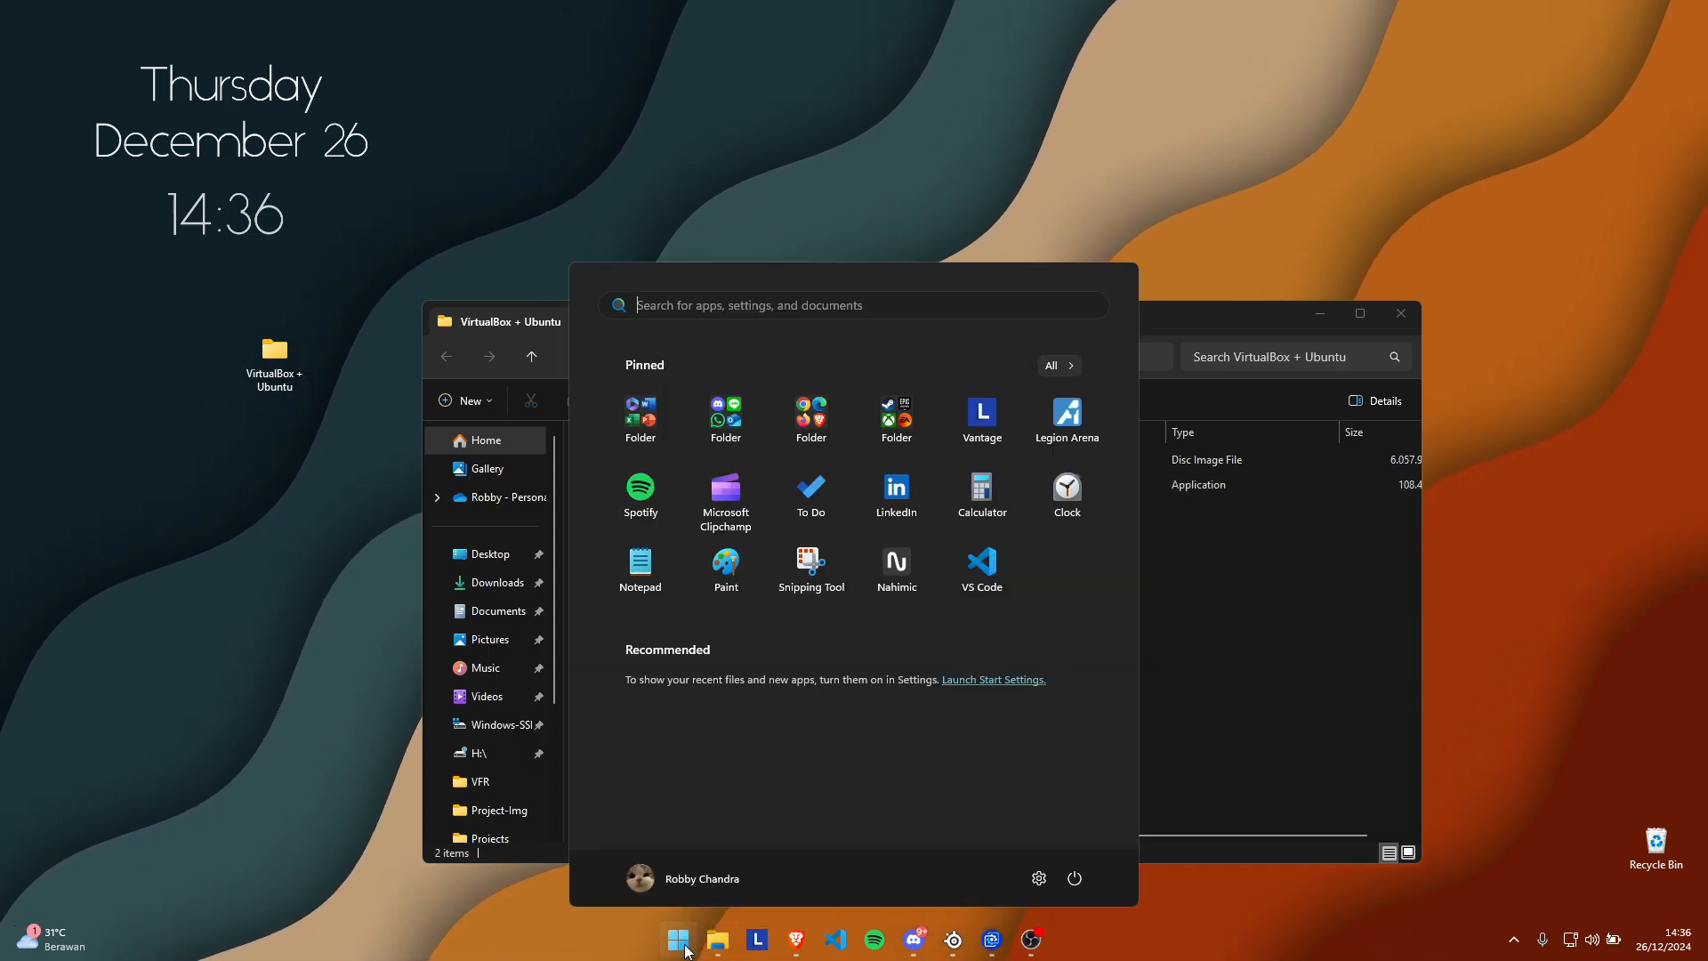
text(control panel)
key(Return)
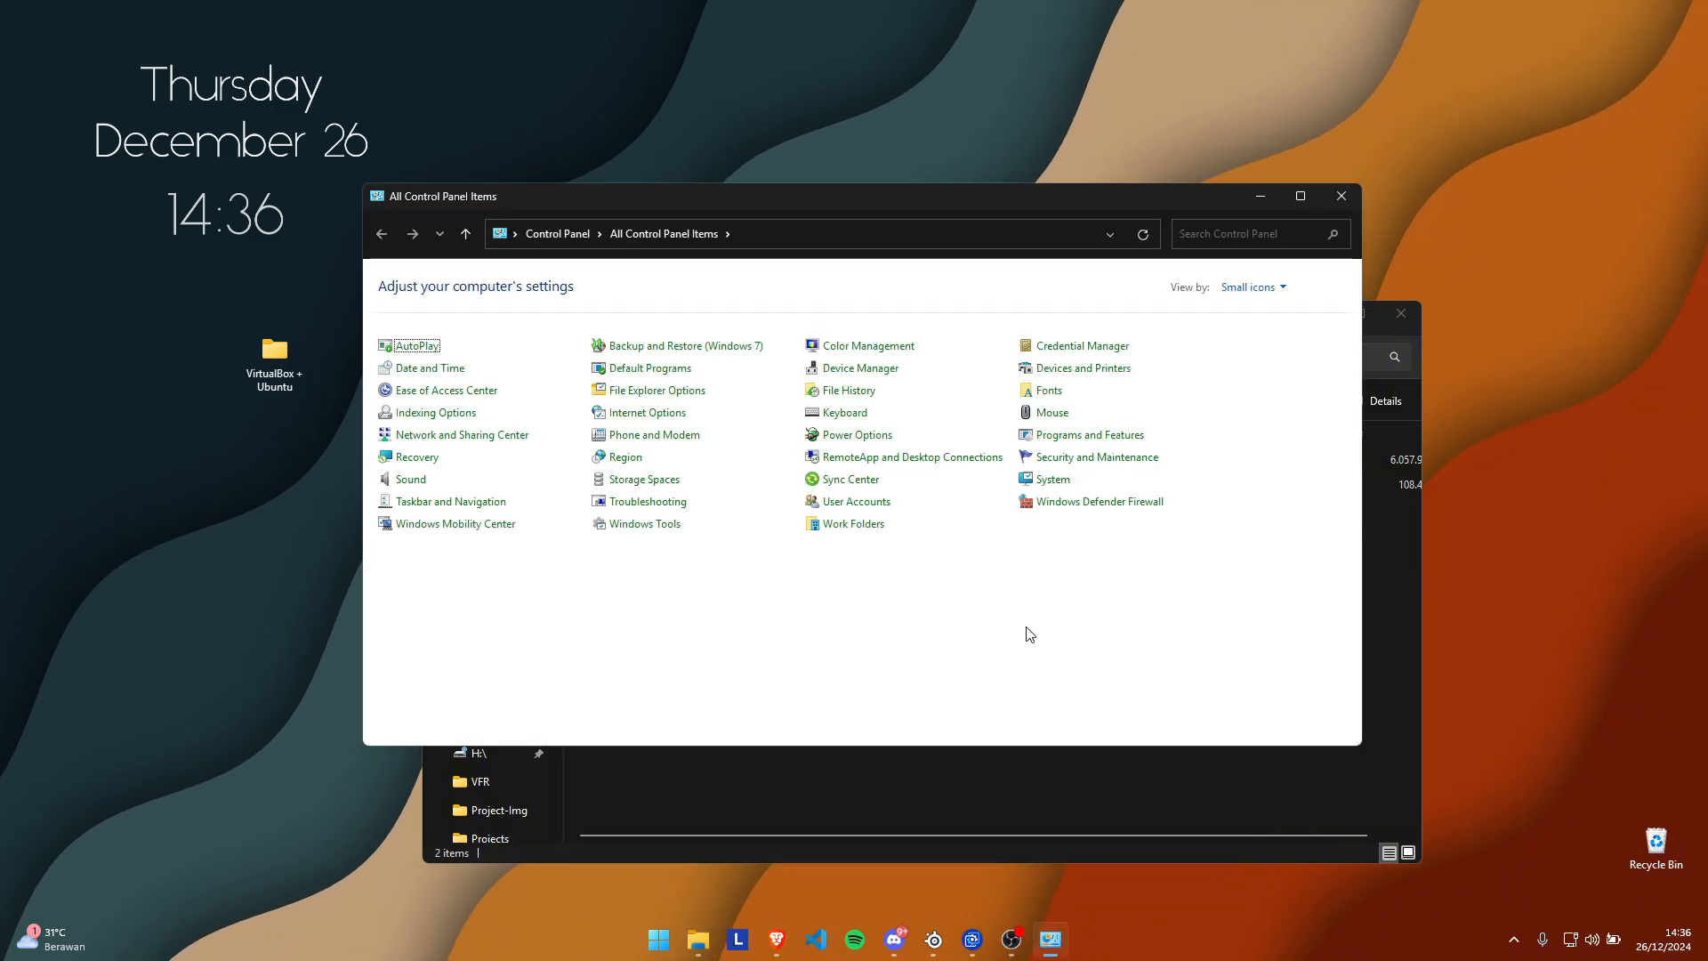
click(1098, 436)
scroll(728, 521, down, 12)
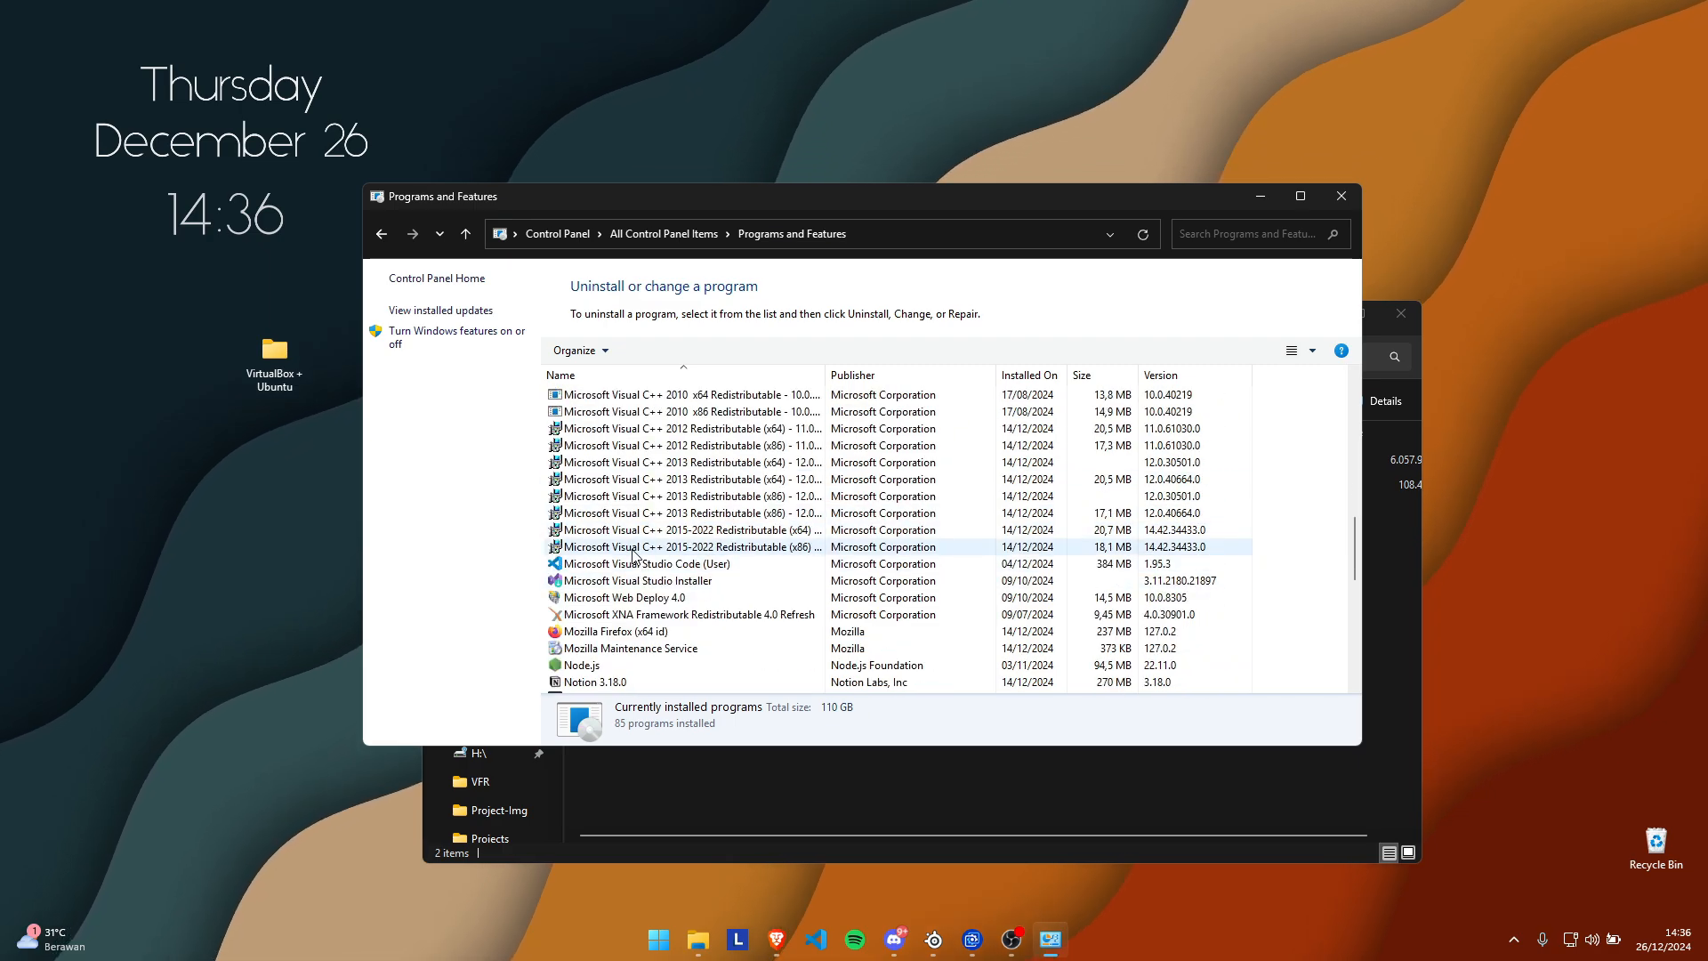
click(681, 531)
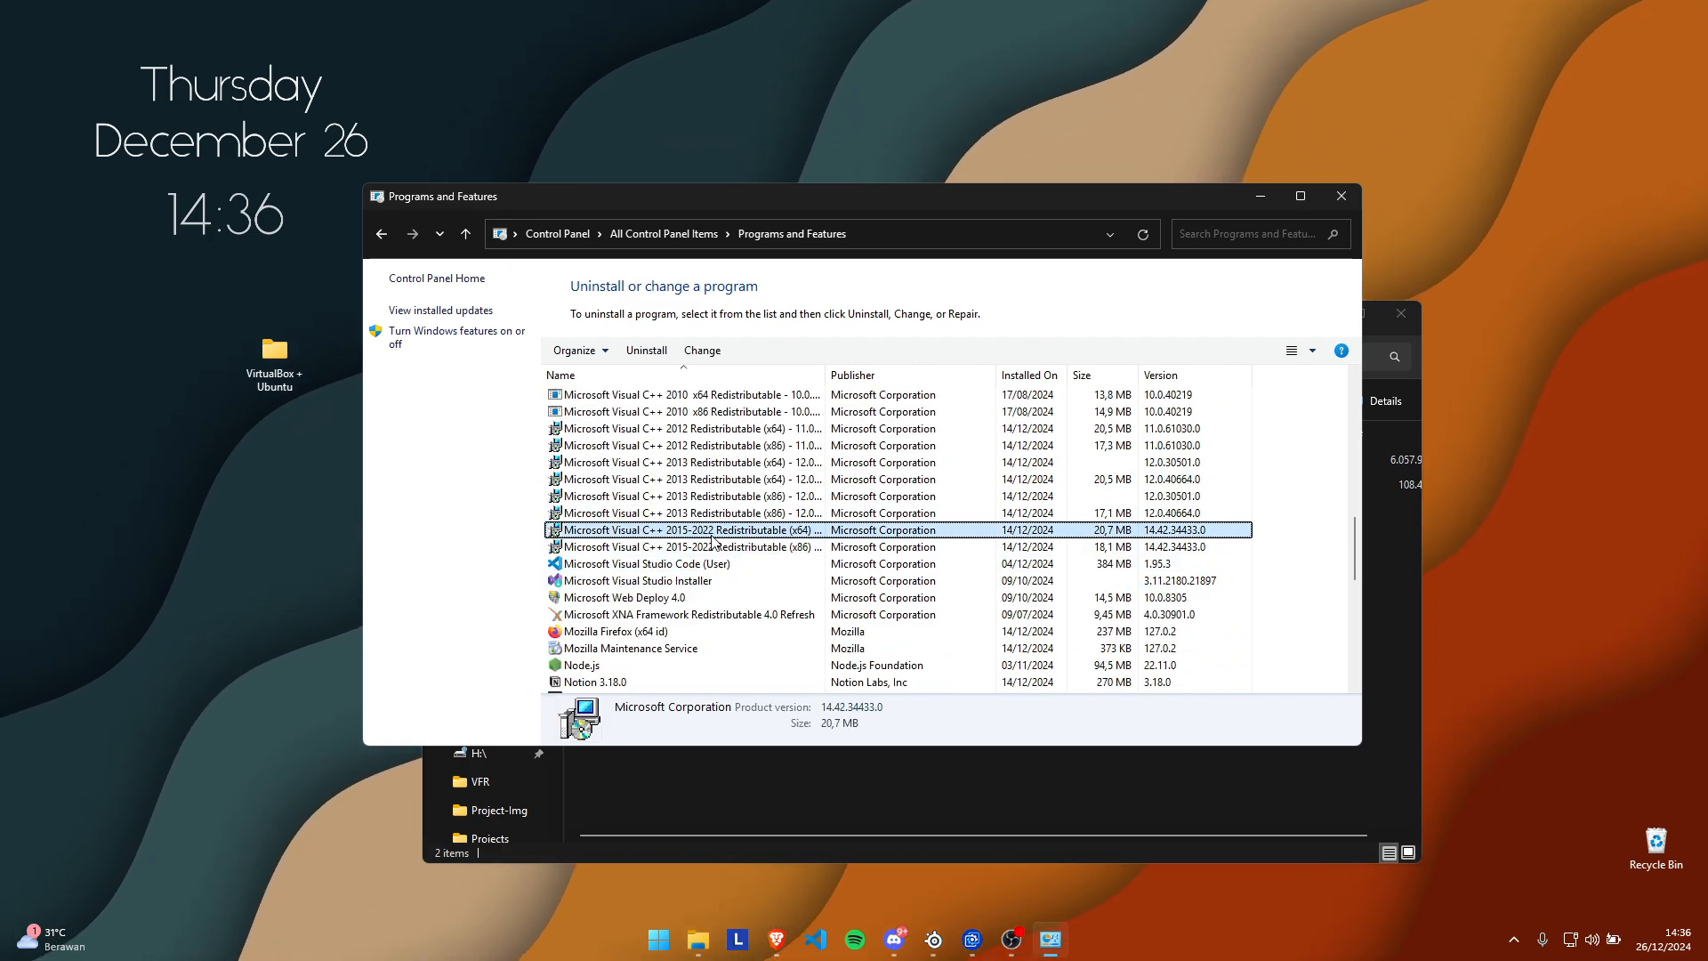
Search the web for "microsoft visual c++ 2019" in a new Brave tab, and close the Programs and Features window.
mouse_move(776, 941)
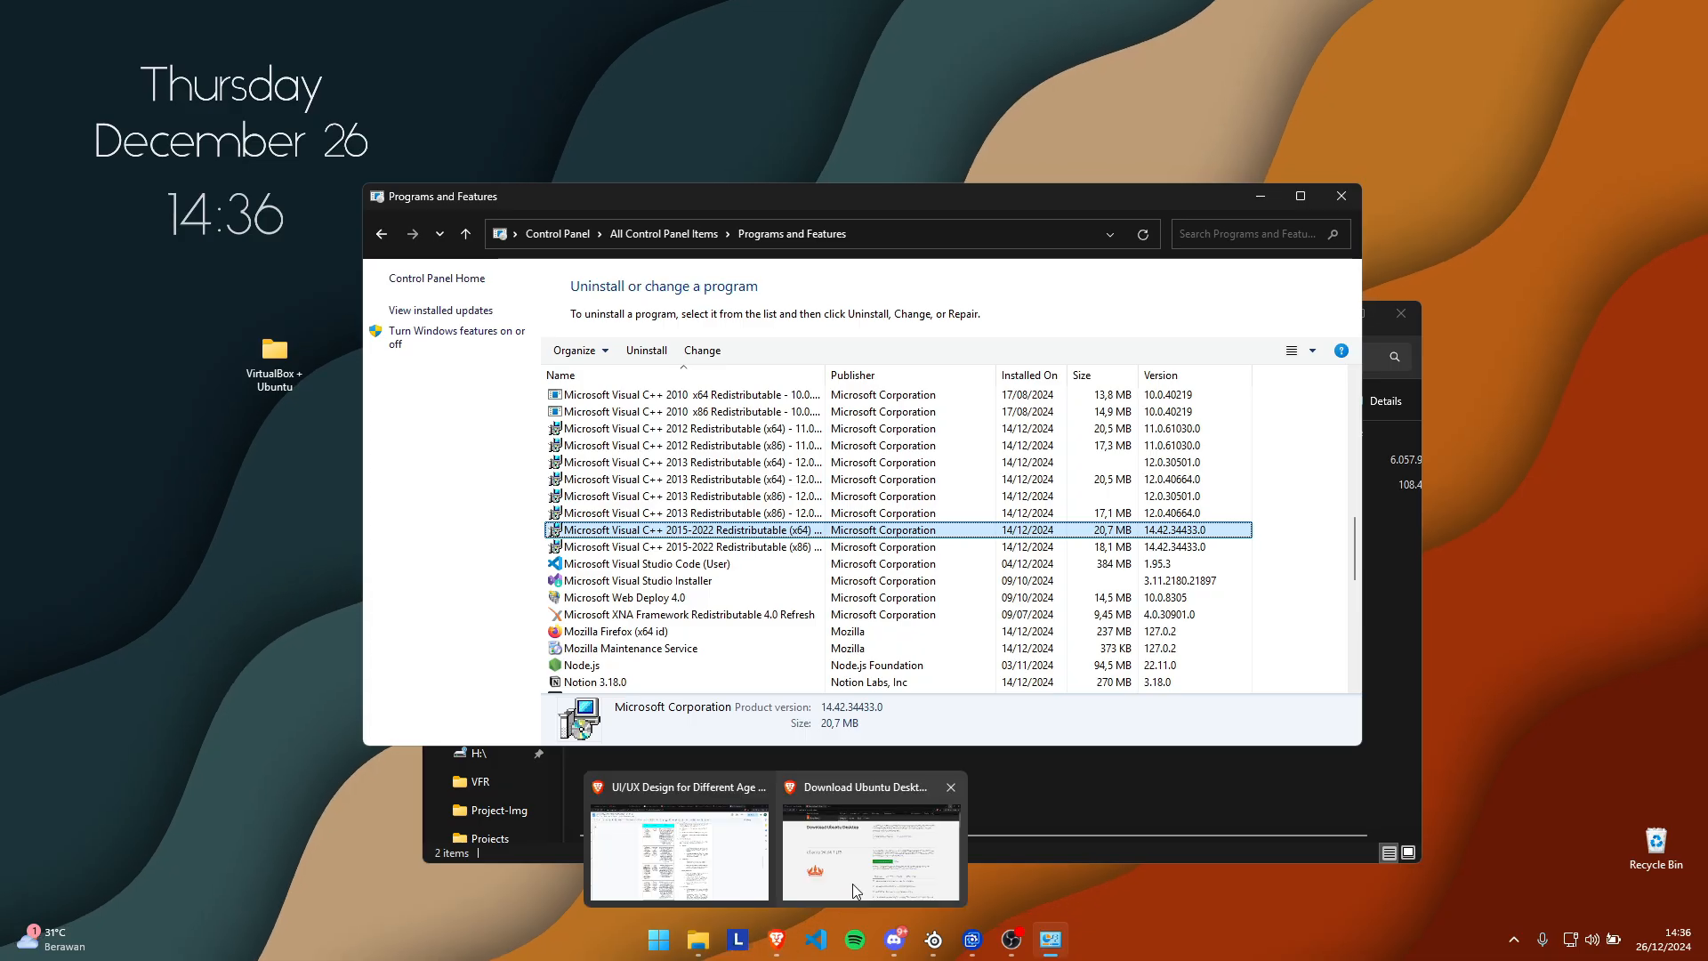
click(877, 854)
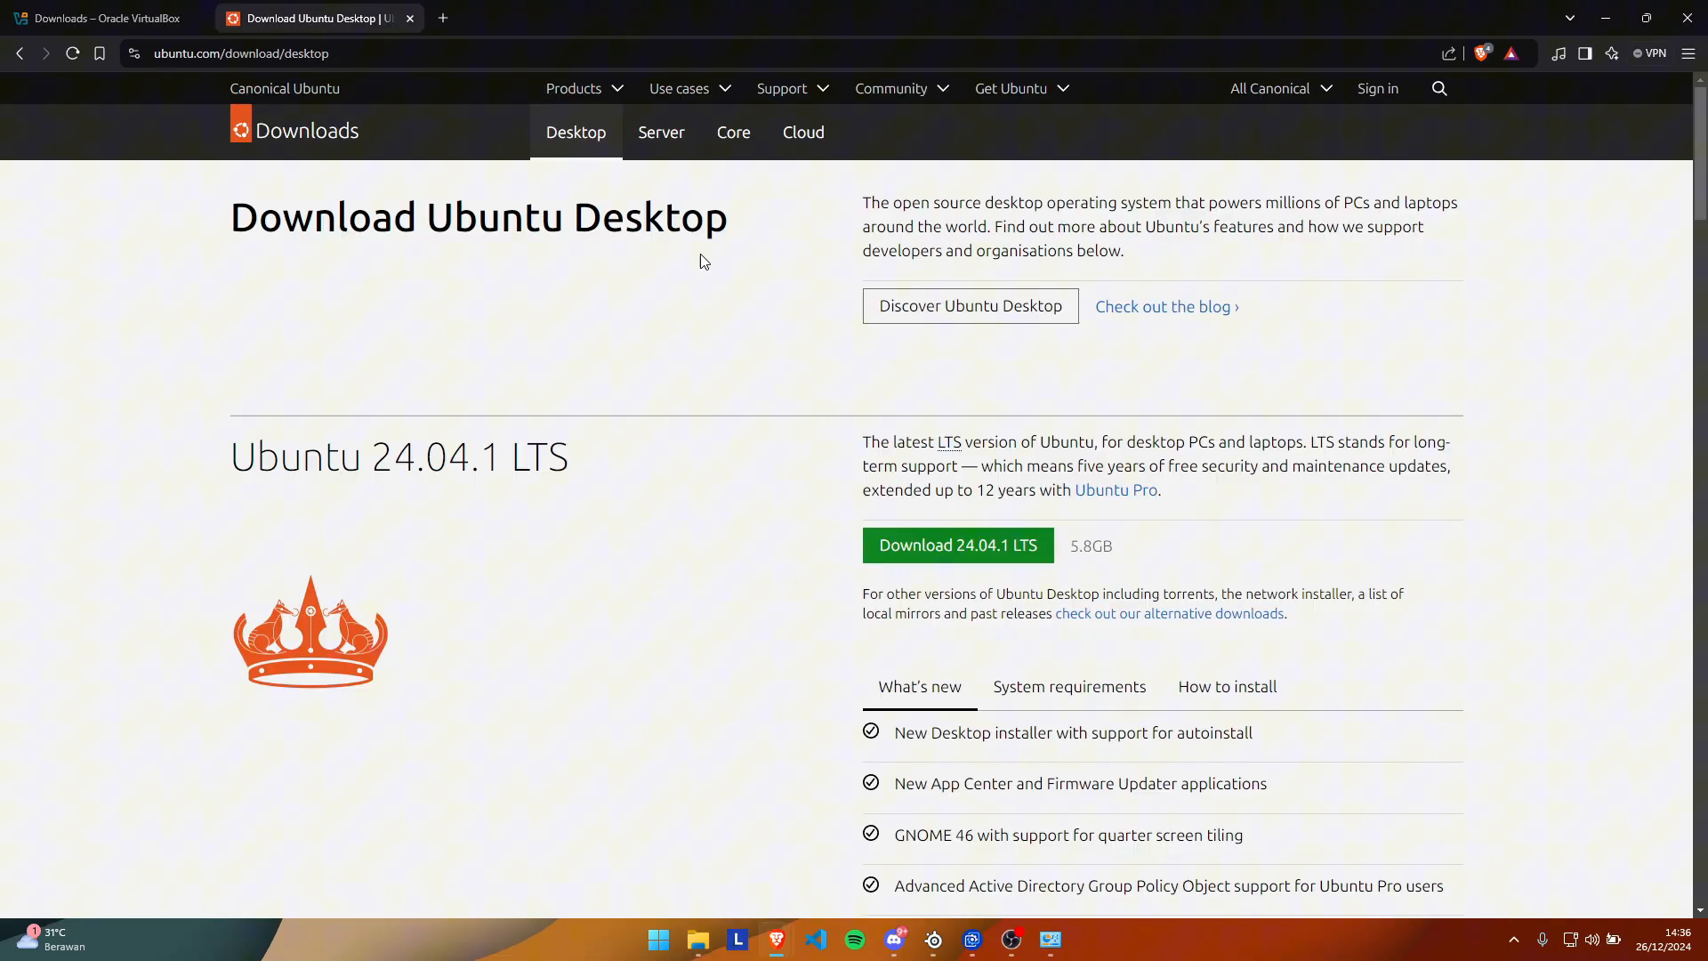
click(443, 18)
text(microsoft)
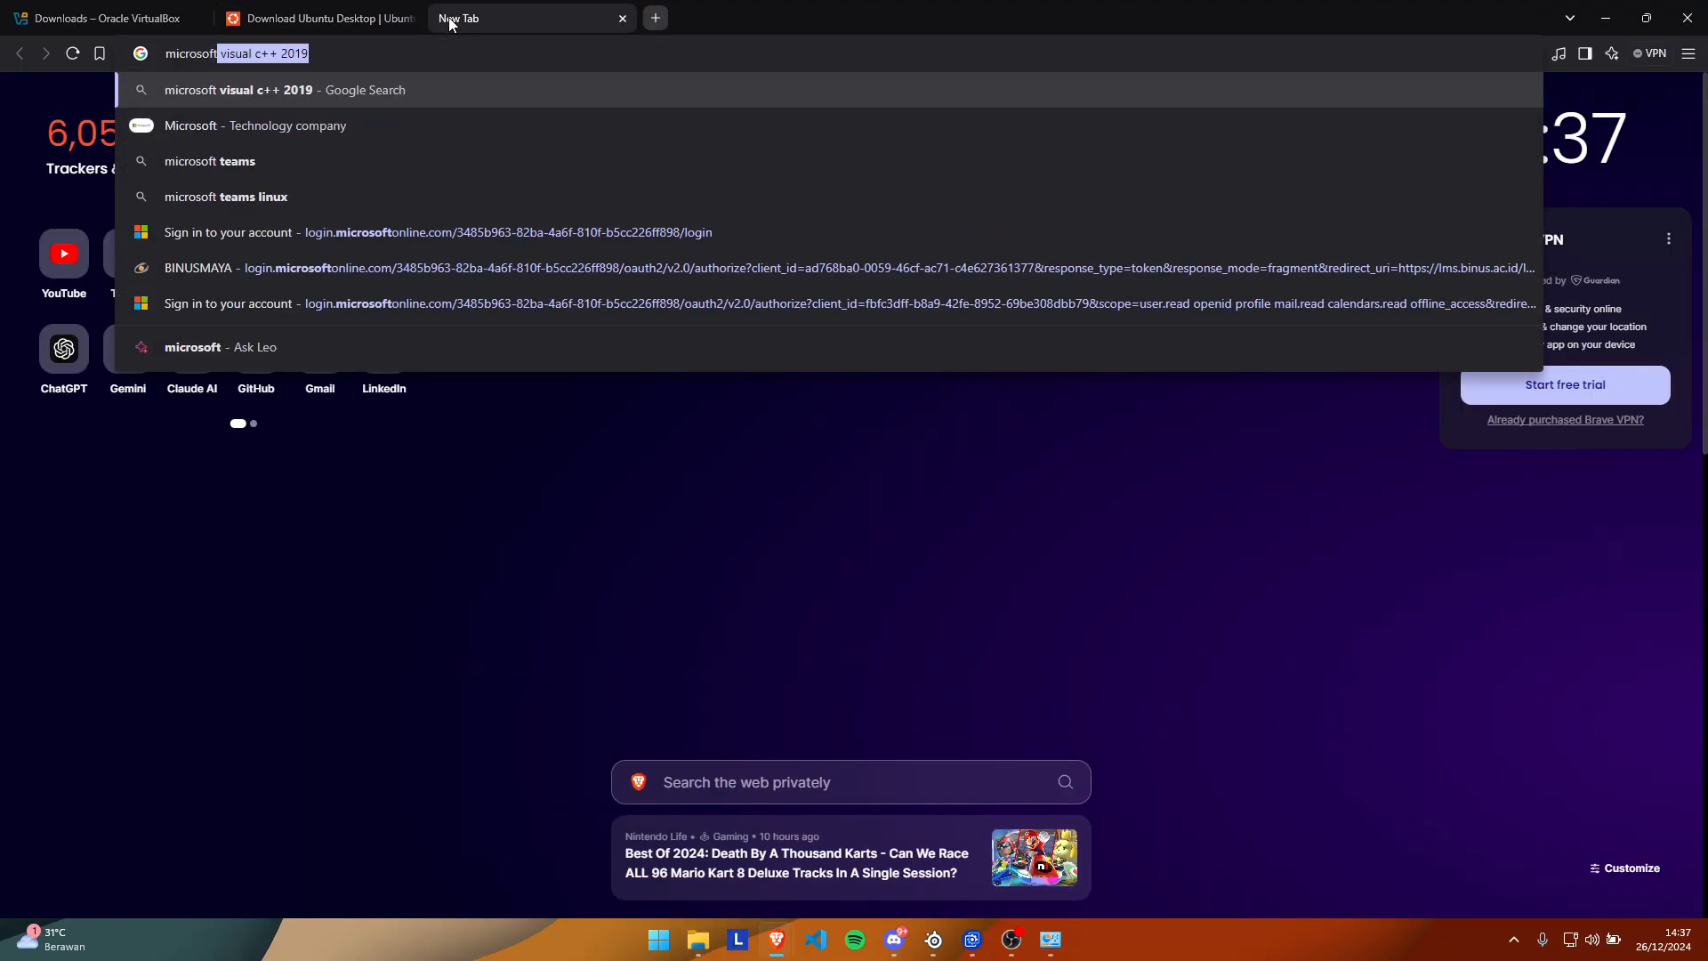
key(Return)
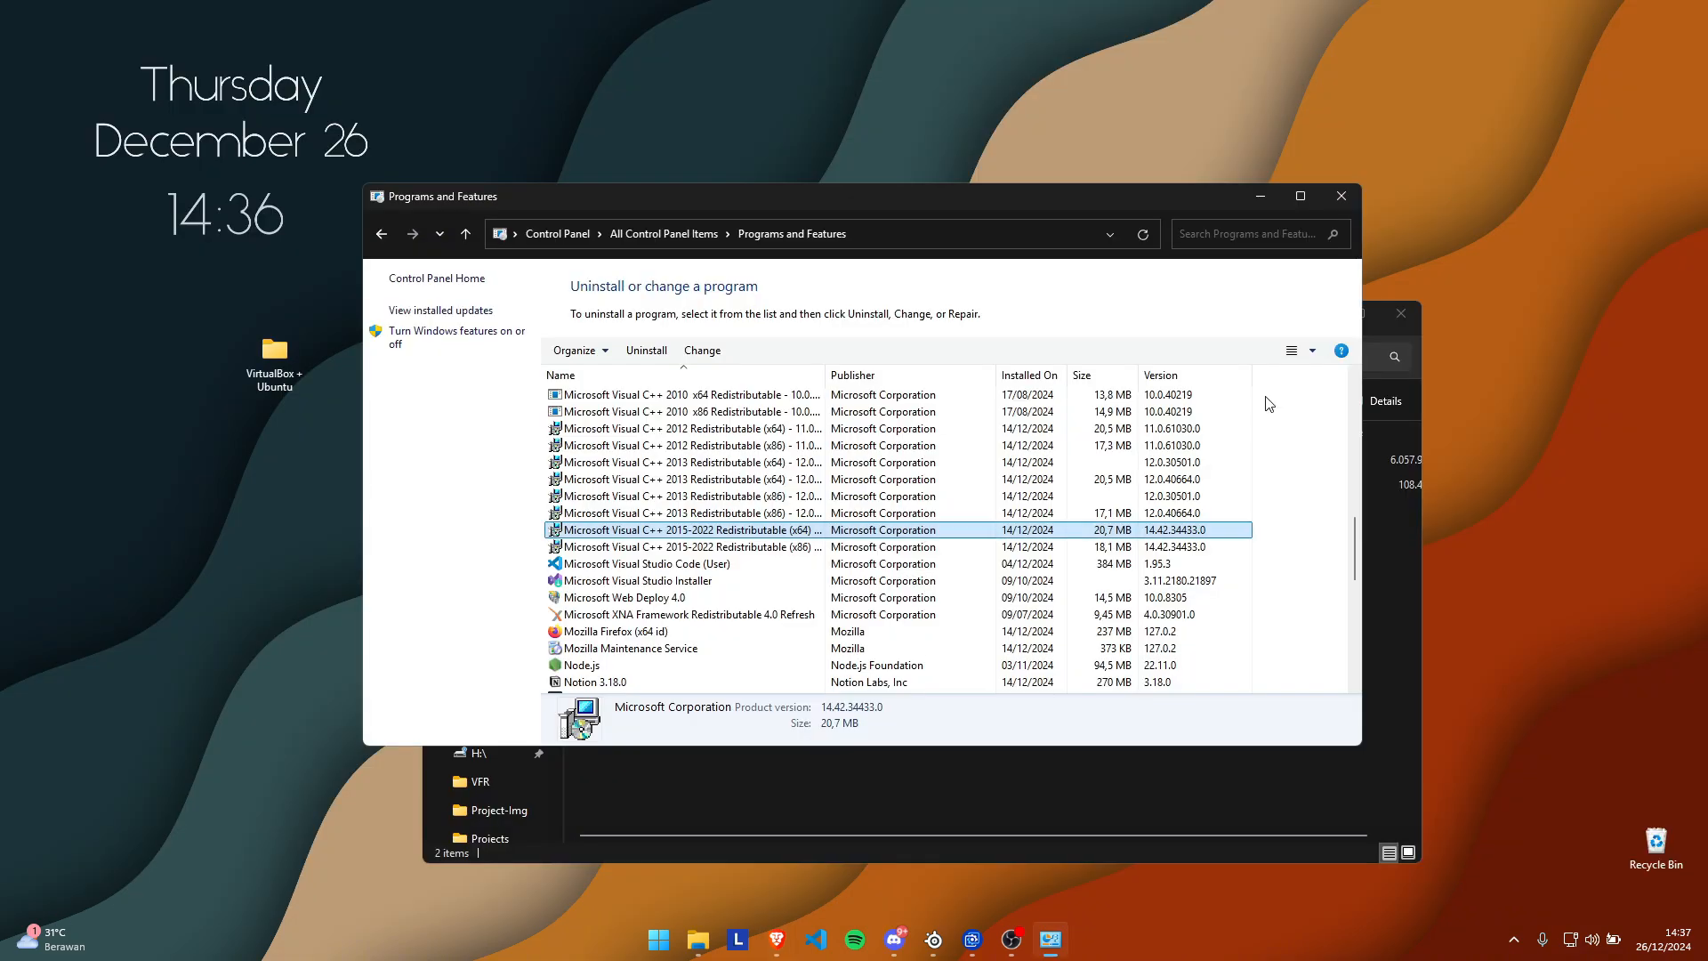
click(1334, 172)
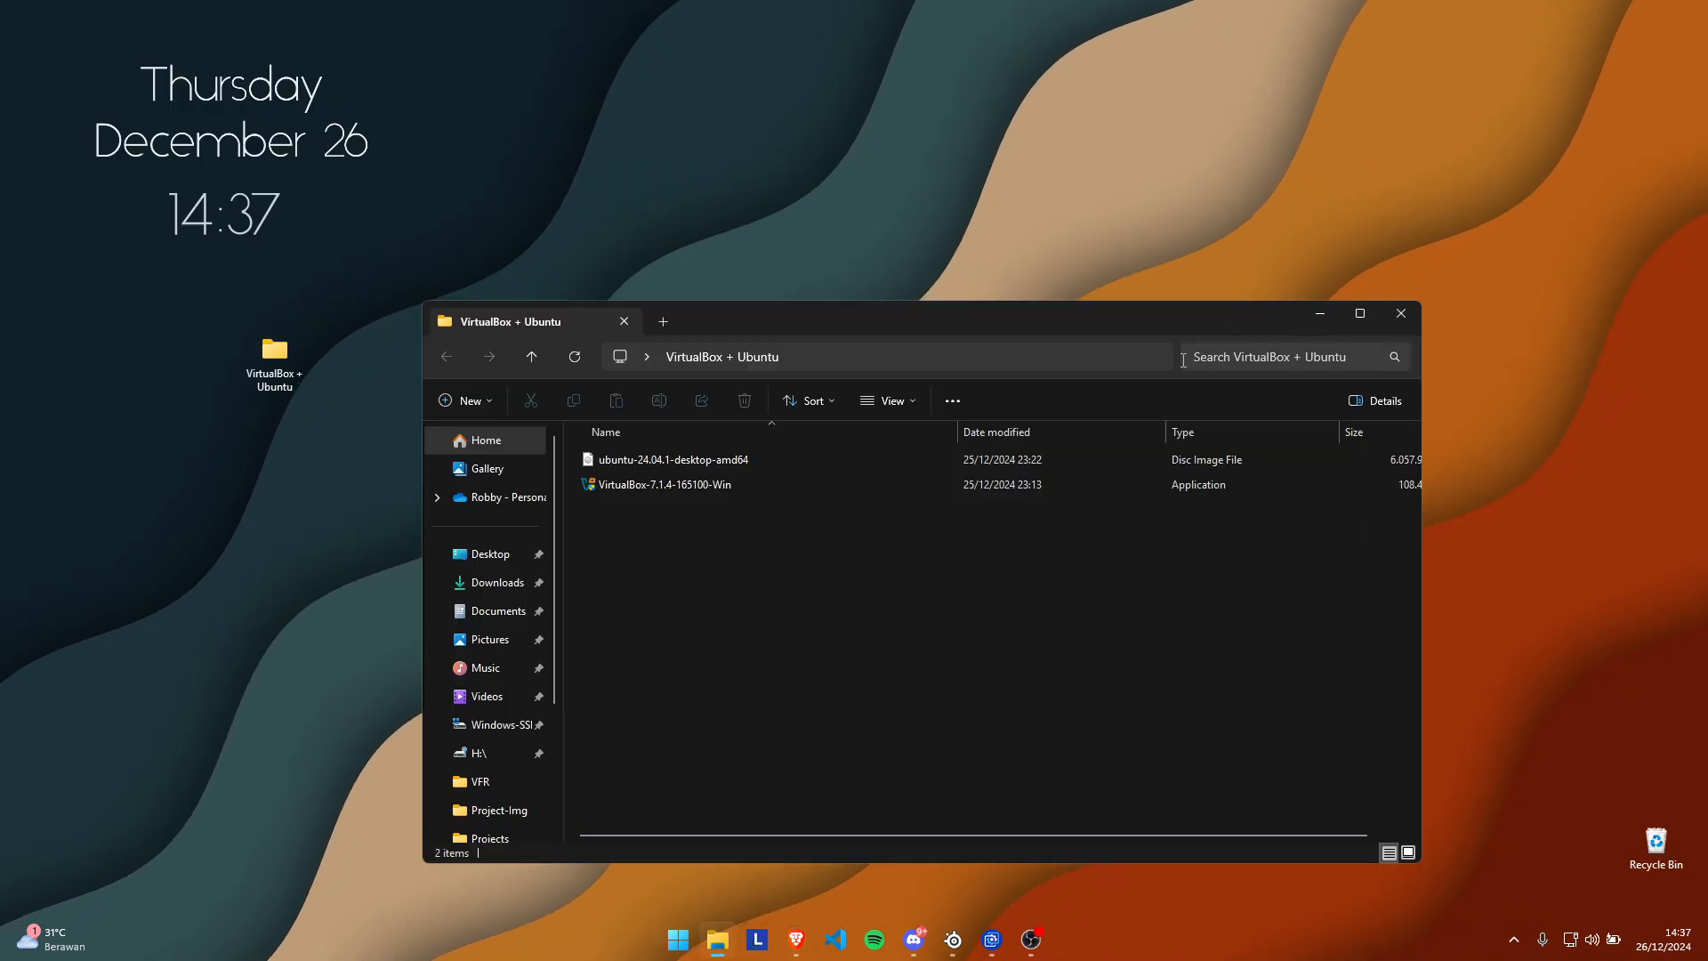
Start the VirtualBox-7.1.4-165100-Win installer, accept the licence agreement and keep the default features and install location.
double_click(707, 483)
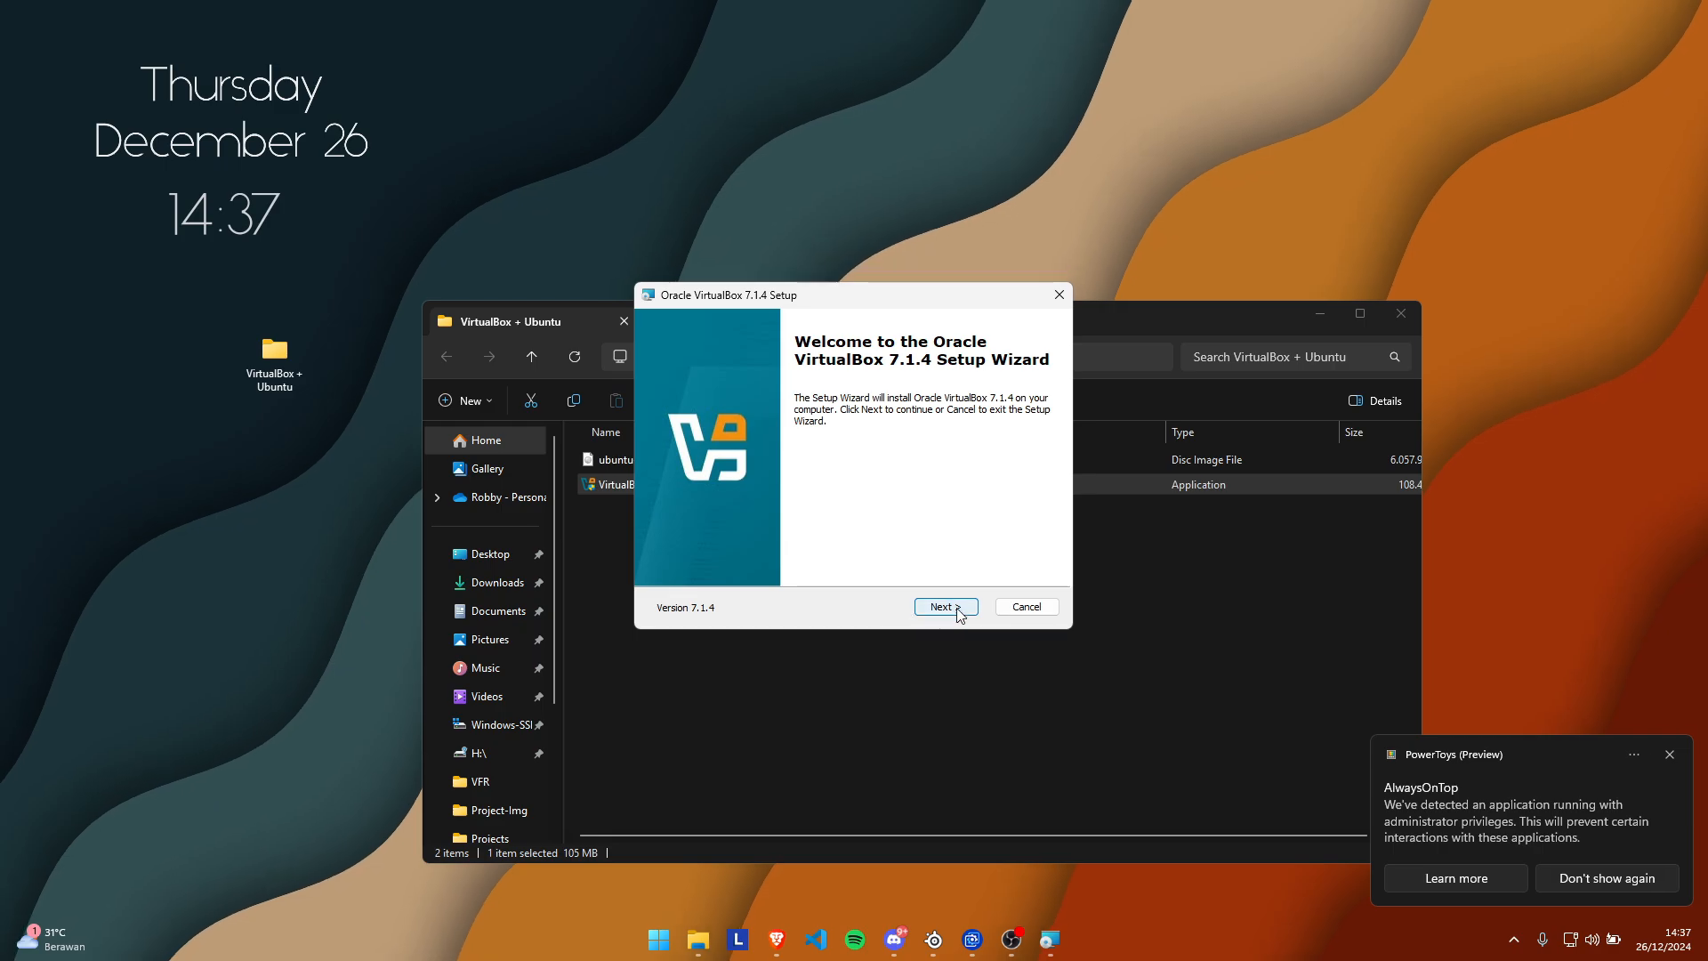
click(945, 607)
click(778, 539)
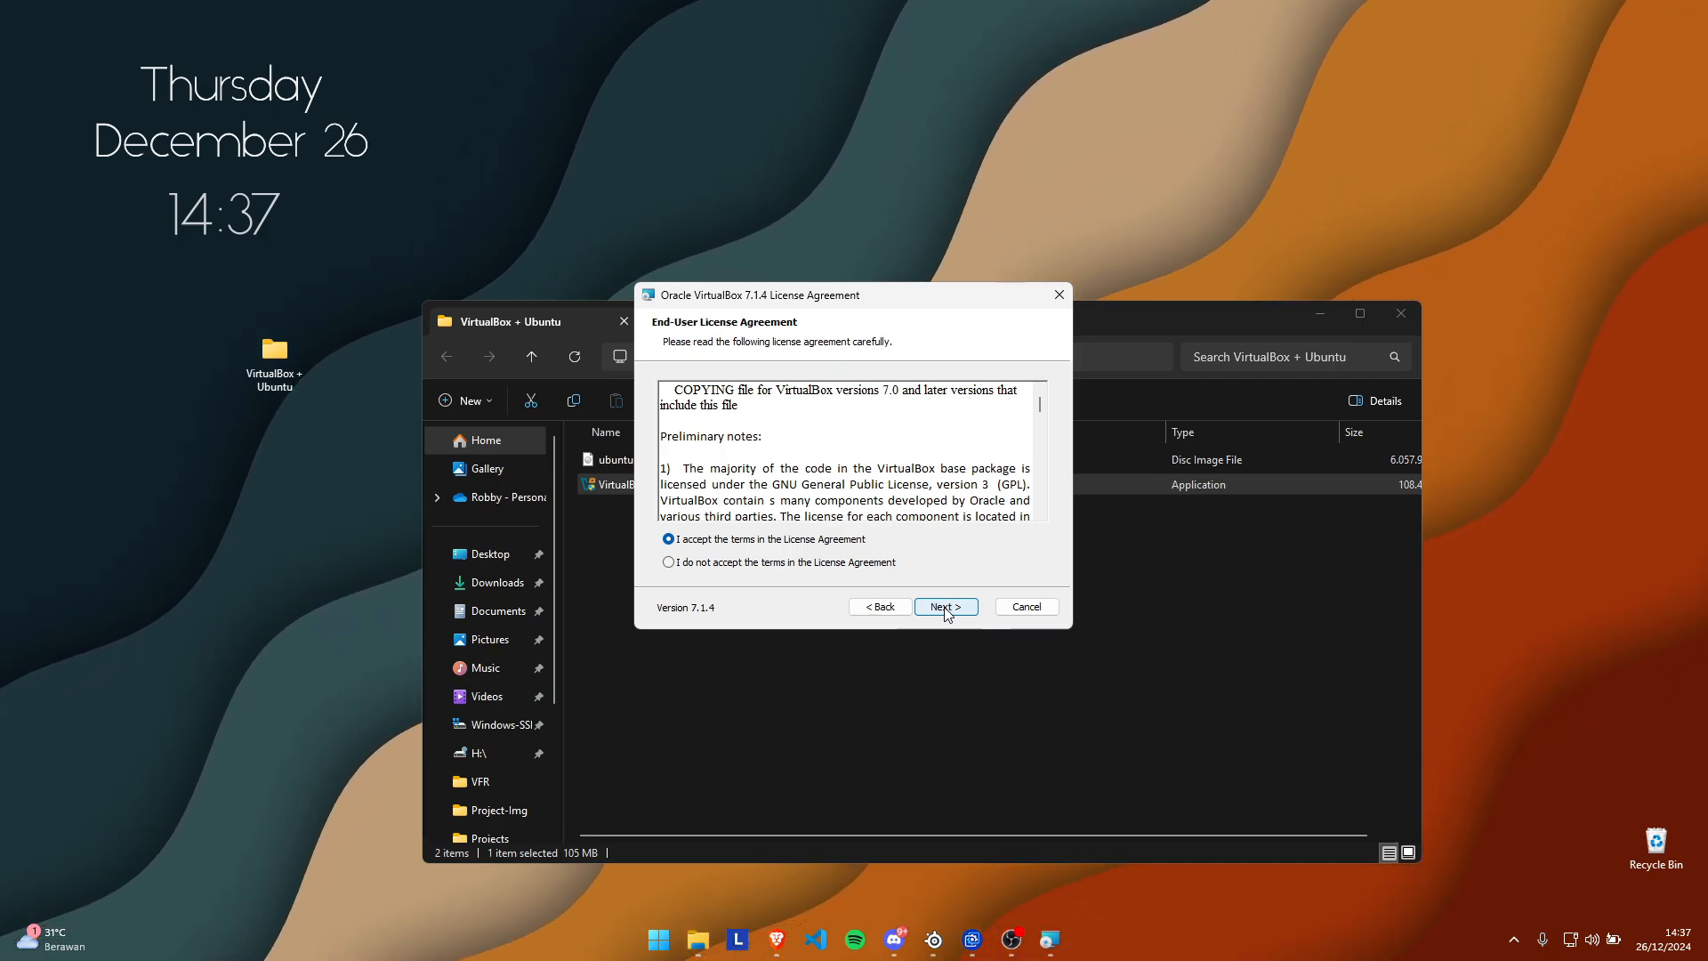
click(945, 607)
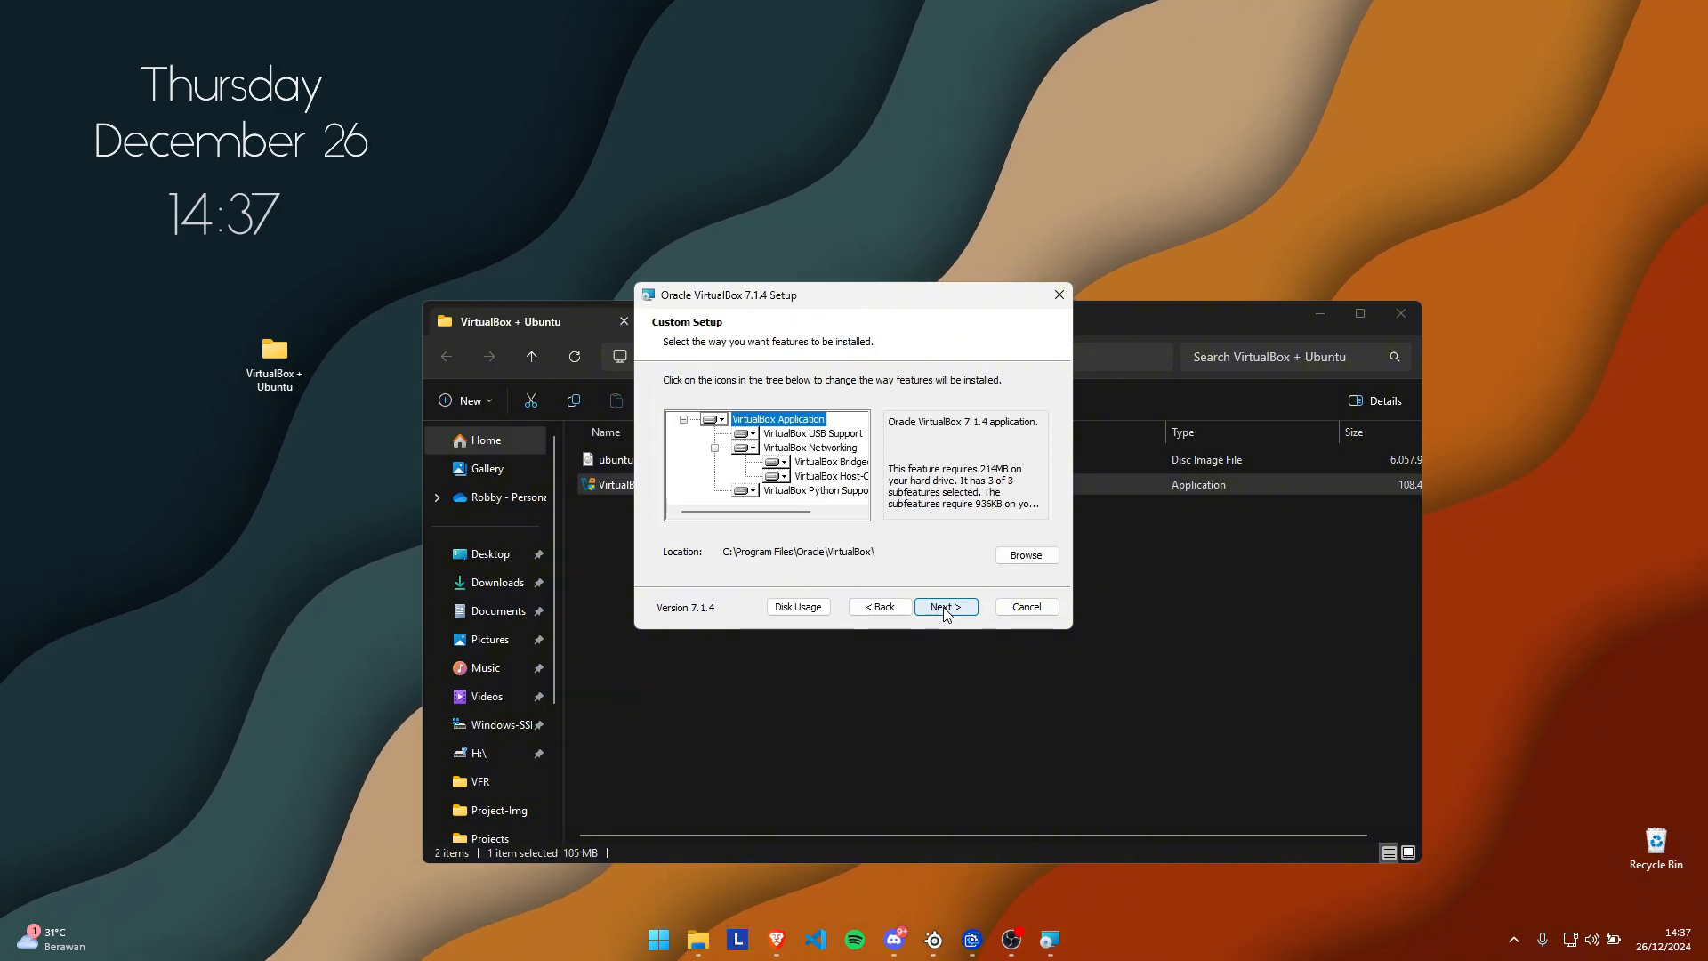
click(949, 608)
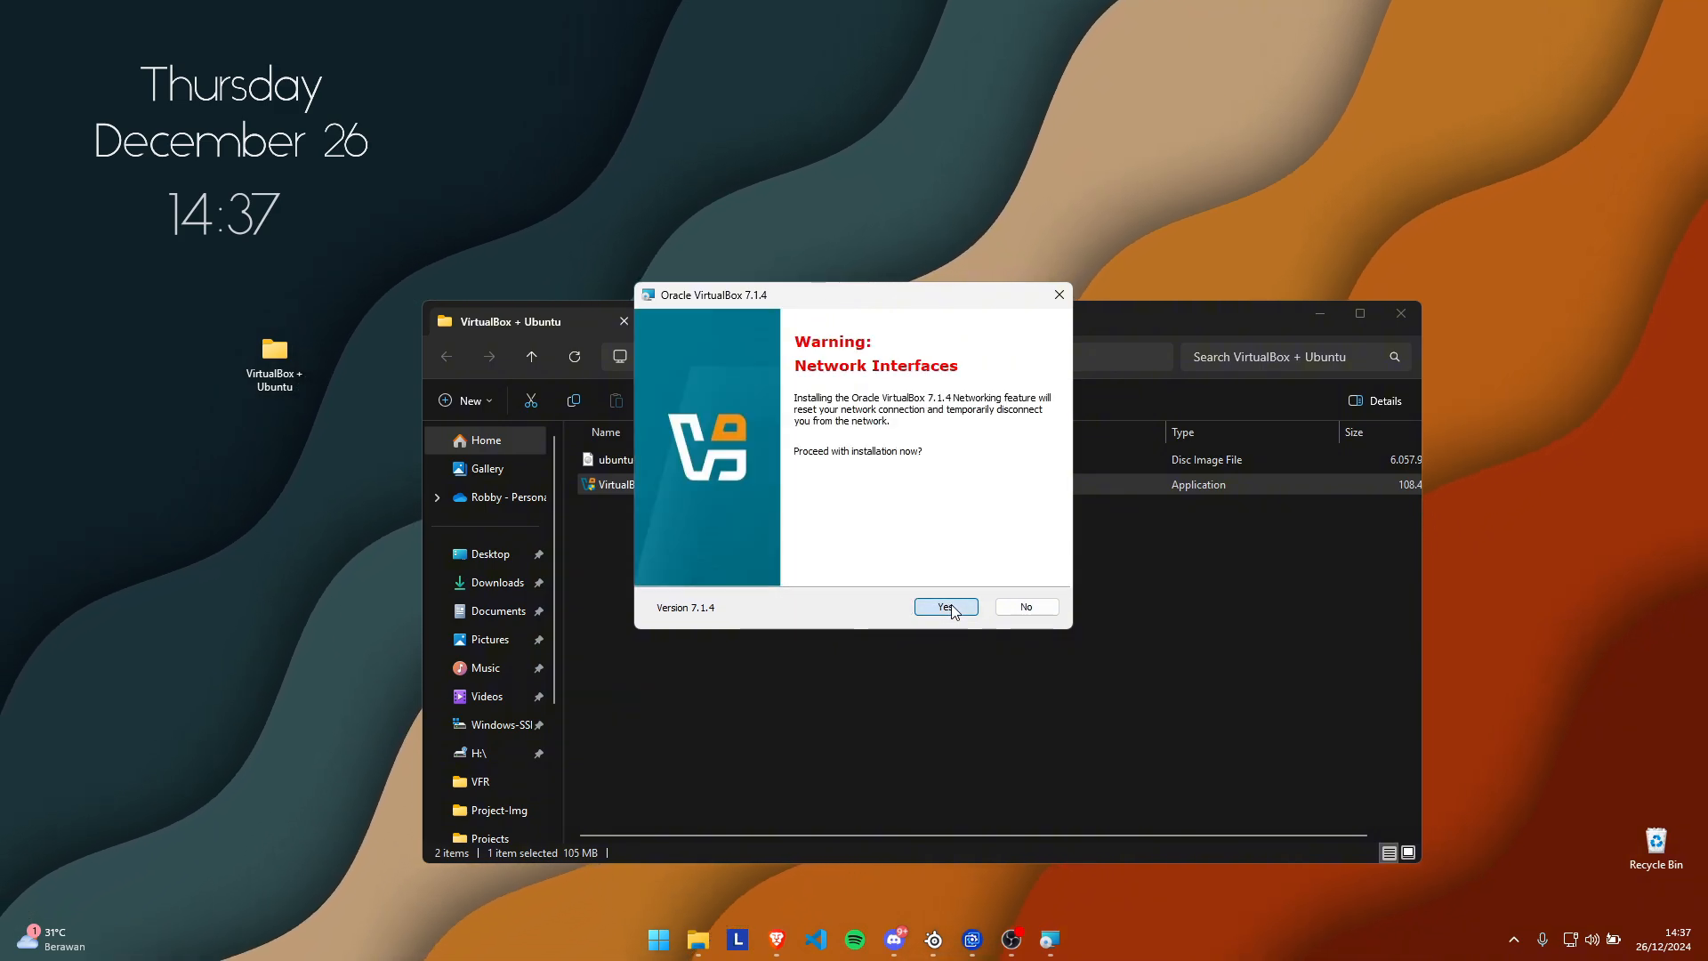
Accept the network interfaces warning, install VirtualBox 7.1.4, and finish setup with VirtualBox Manager launched and maximised.
click(947, 607)
click(947, 607)
click(950, 608)
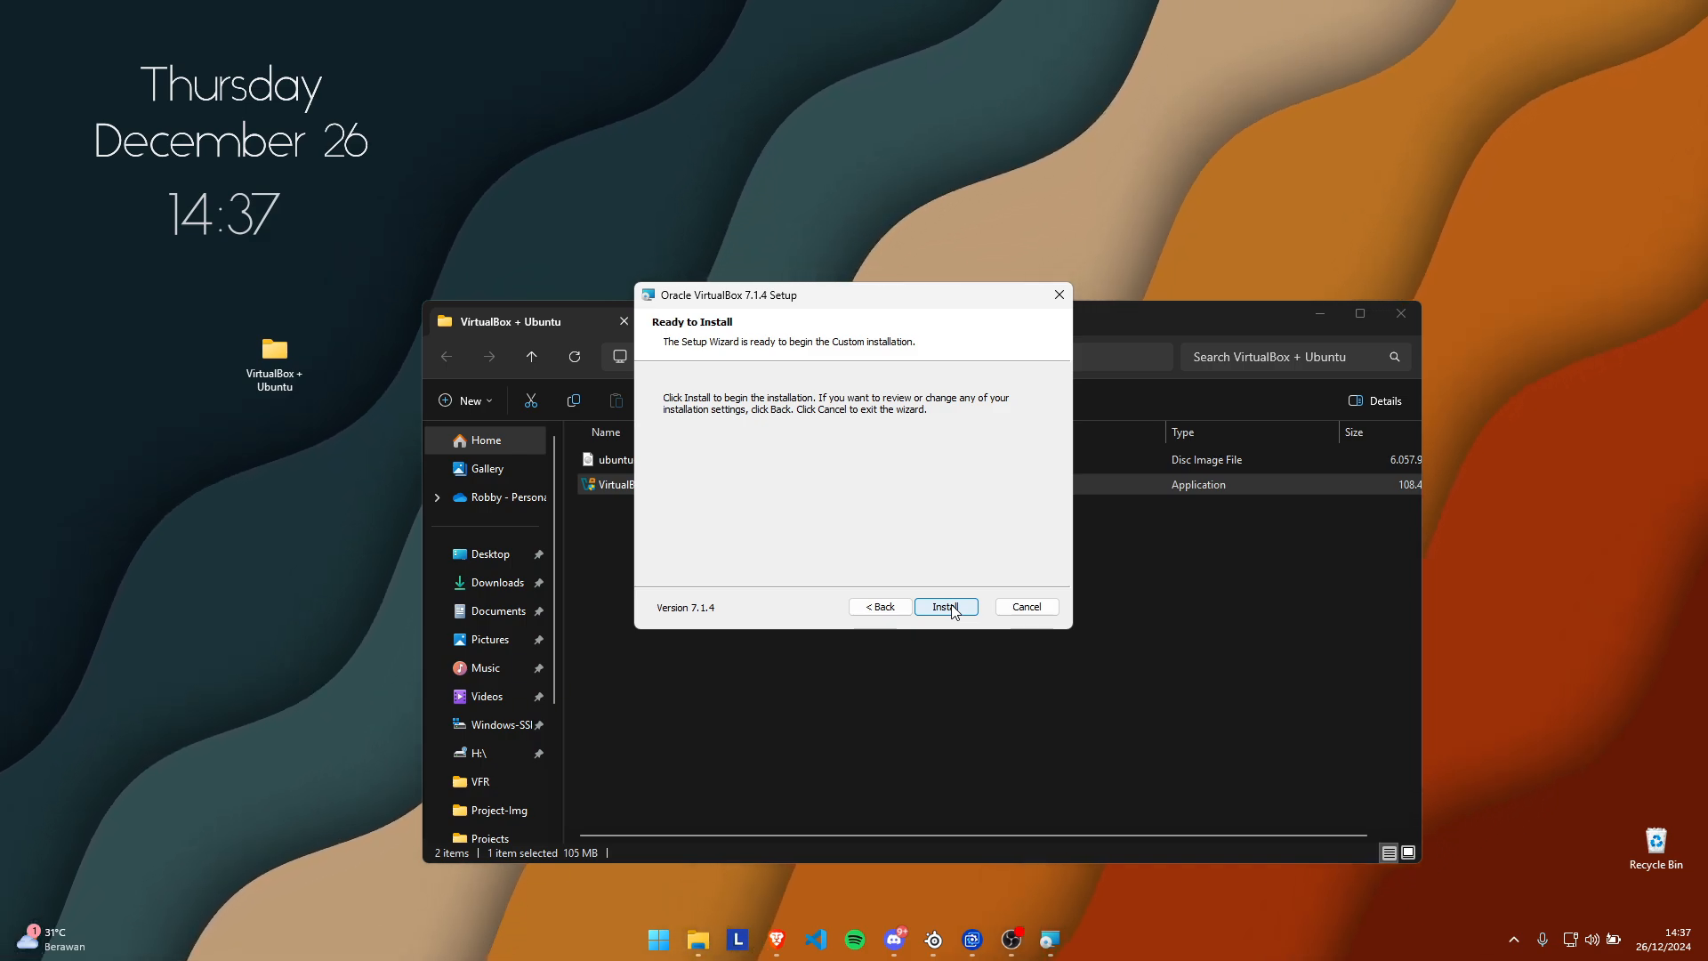
click(947, 607)
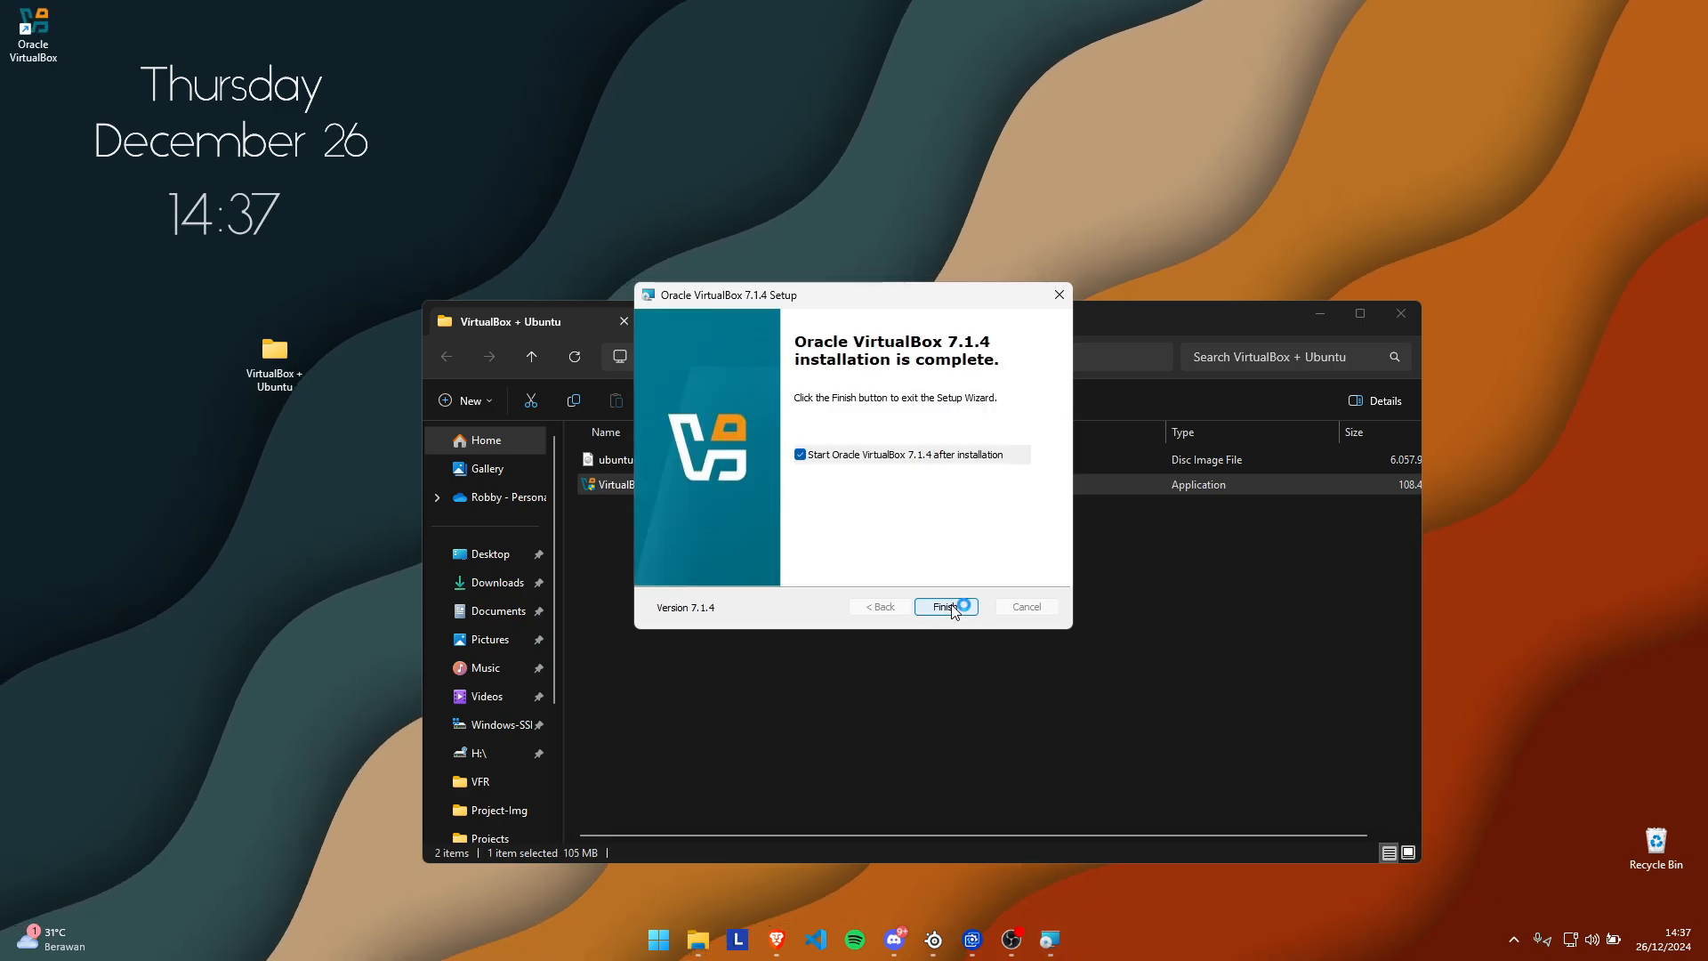
click(946, 606)
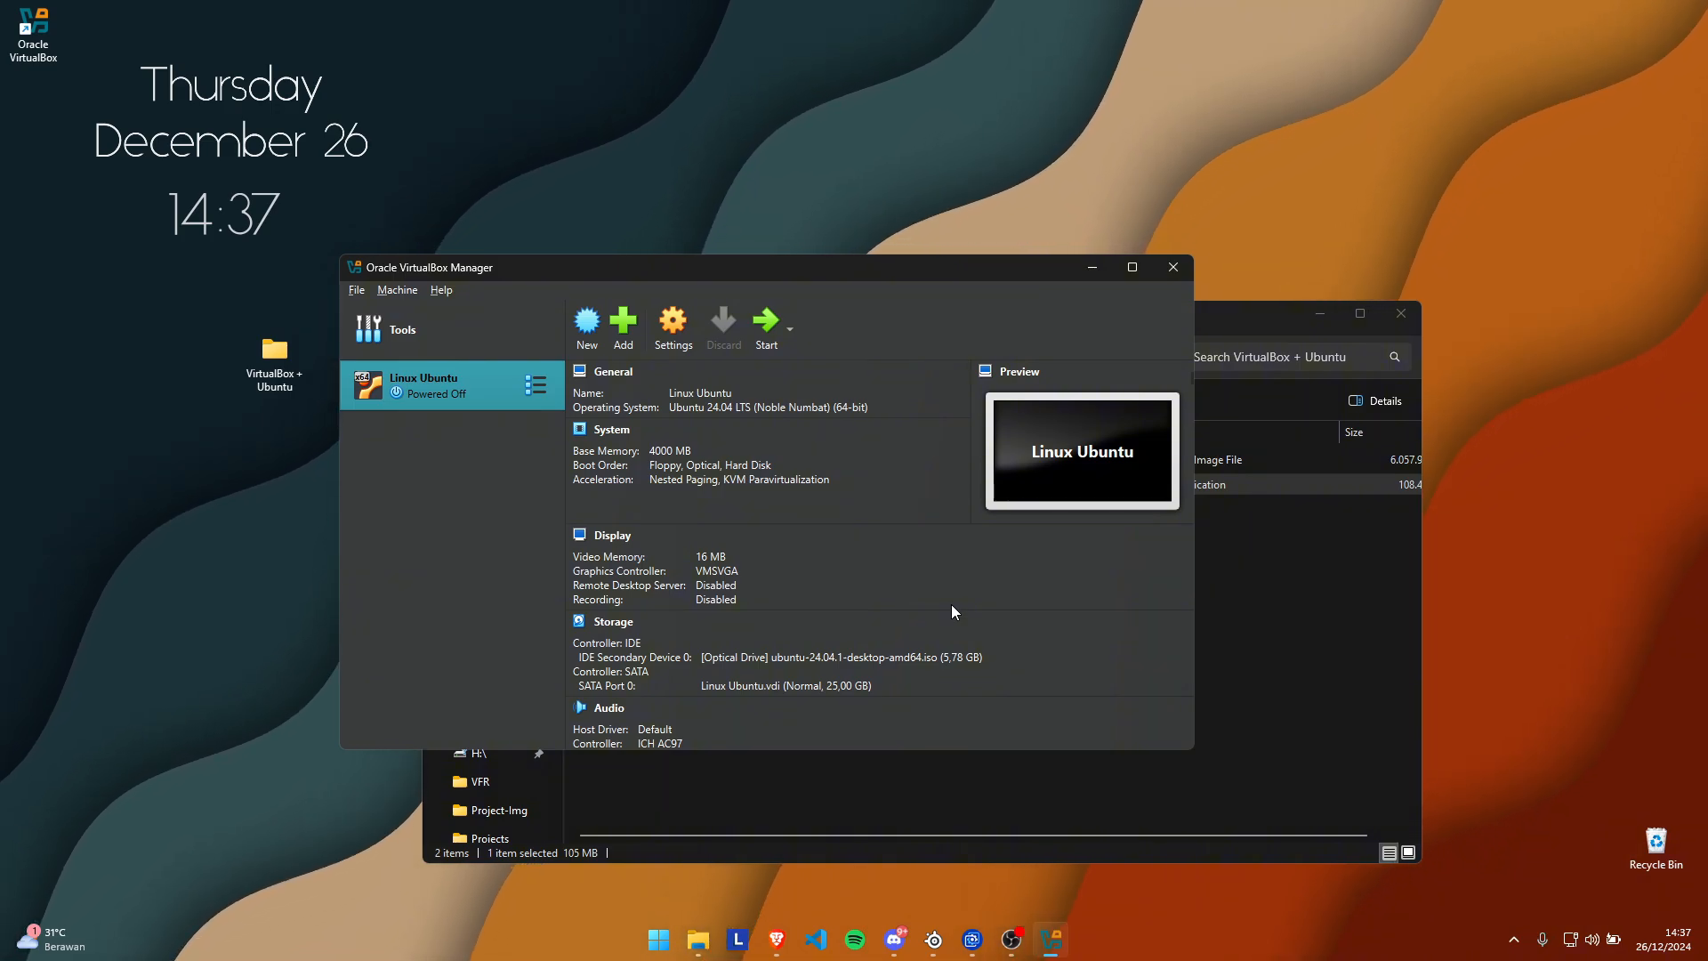
click(1130, 268)
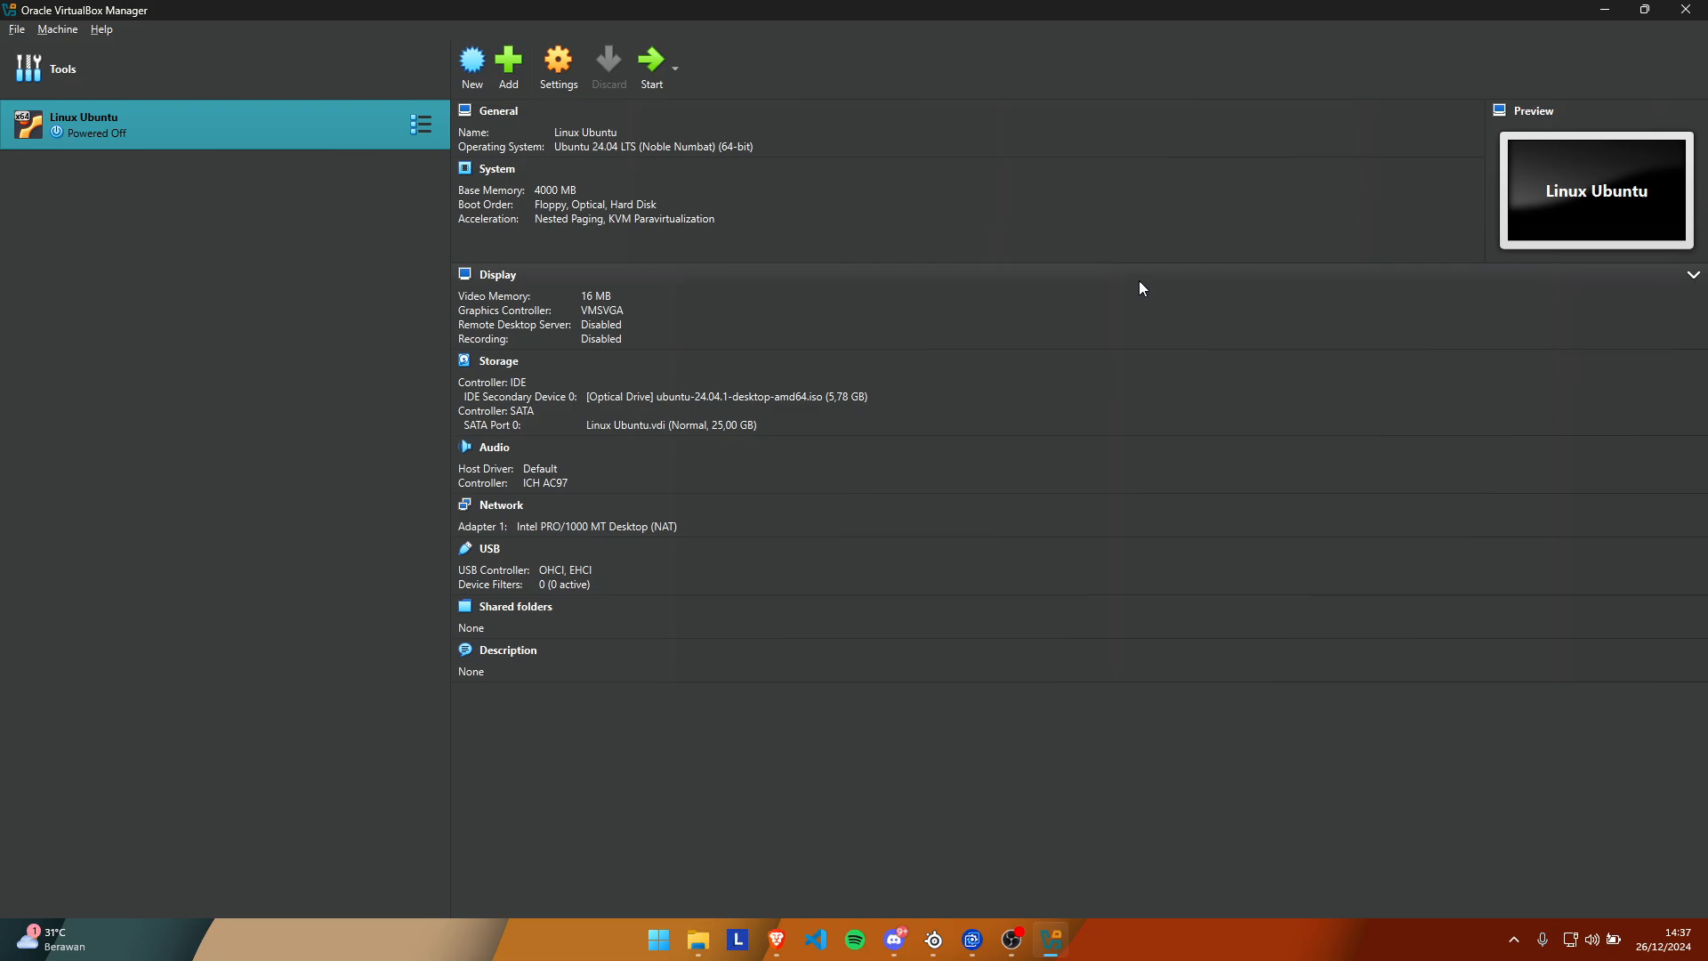
click(233, 79)
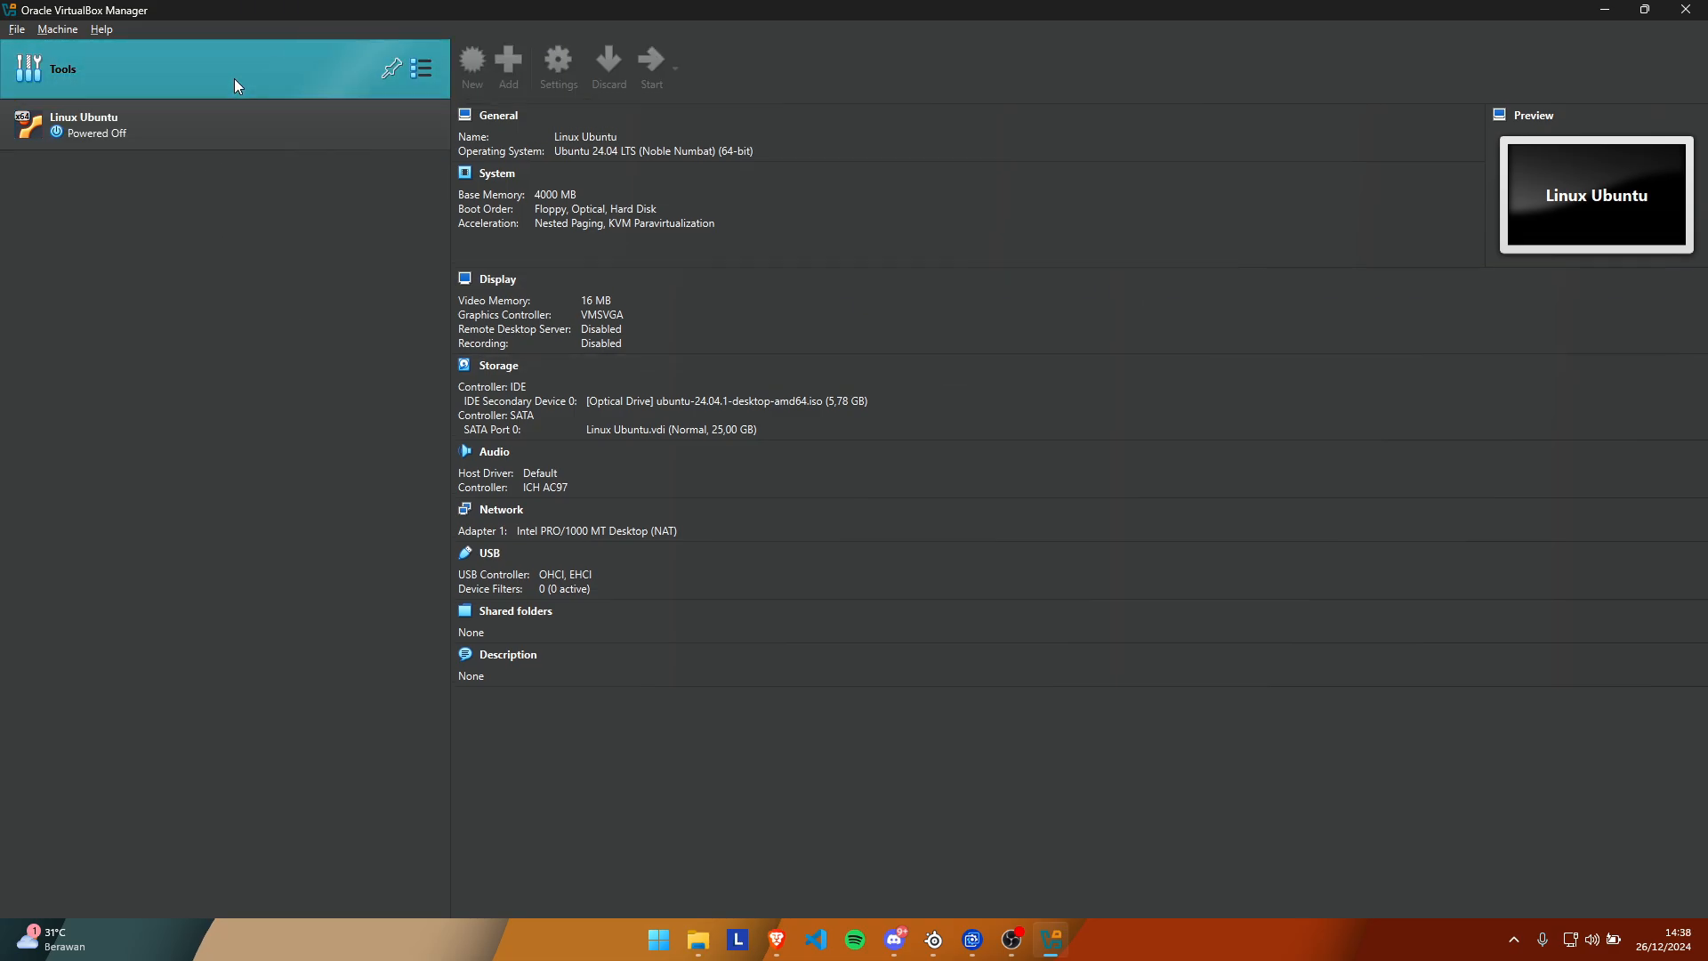
click(260, 130)
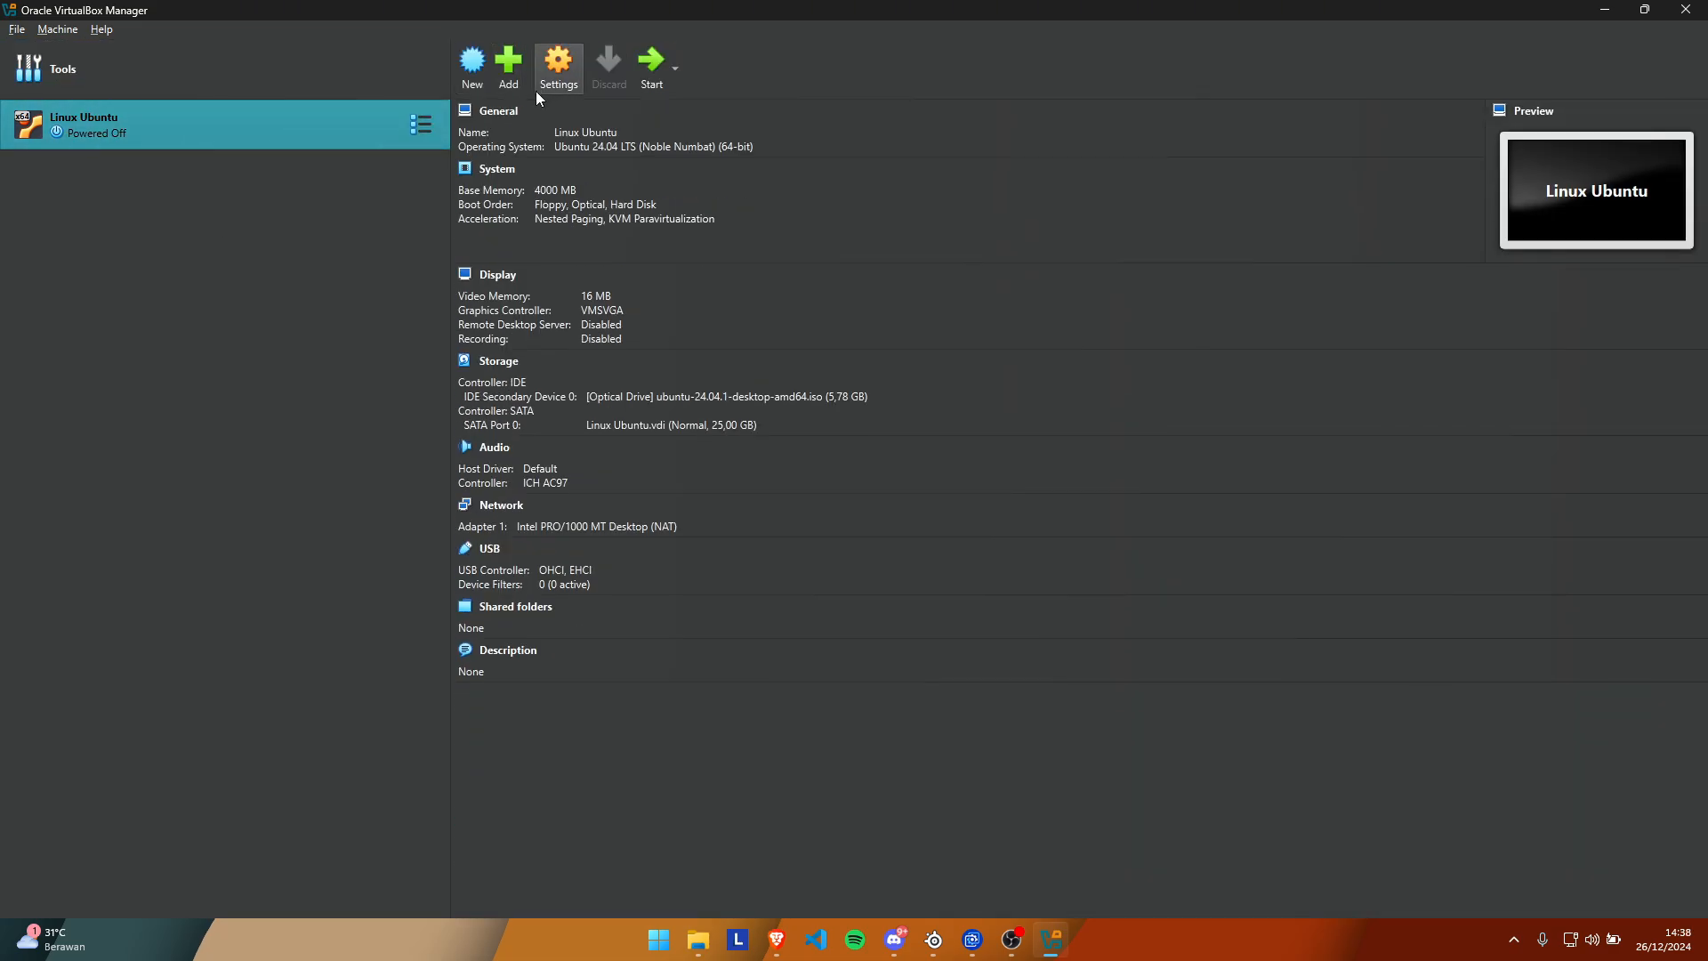
click(559, 67)
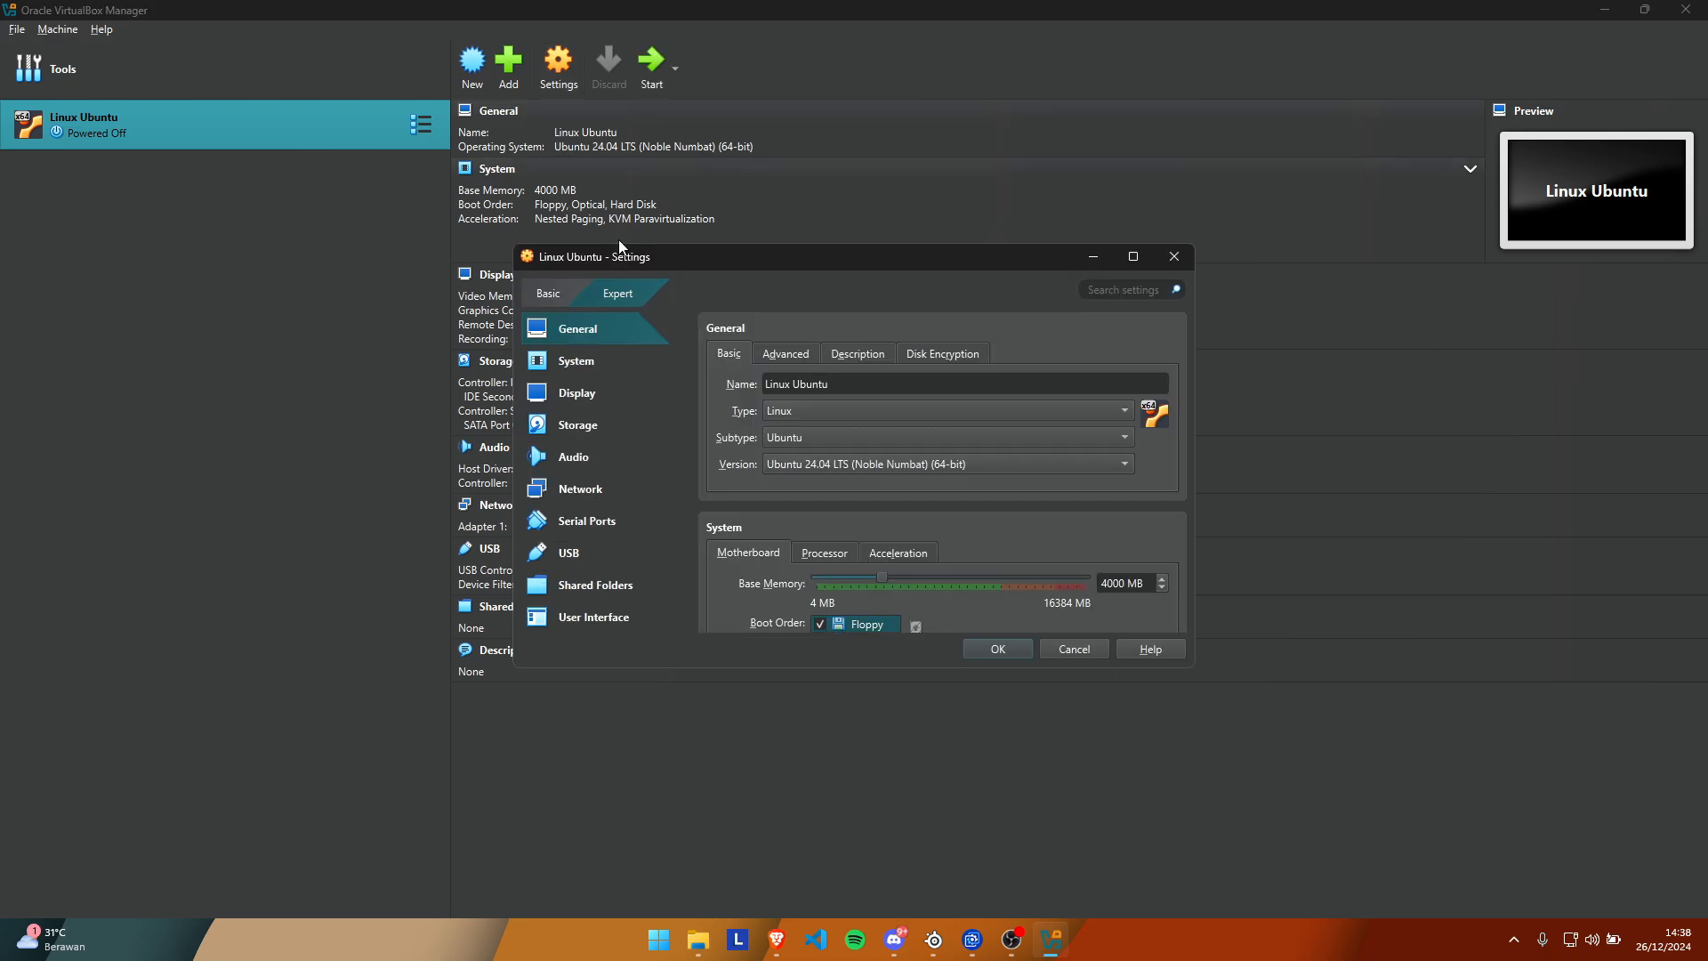
click(1174, 258)
click(420, 126)
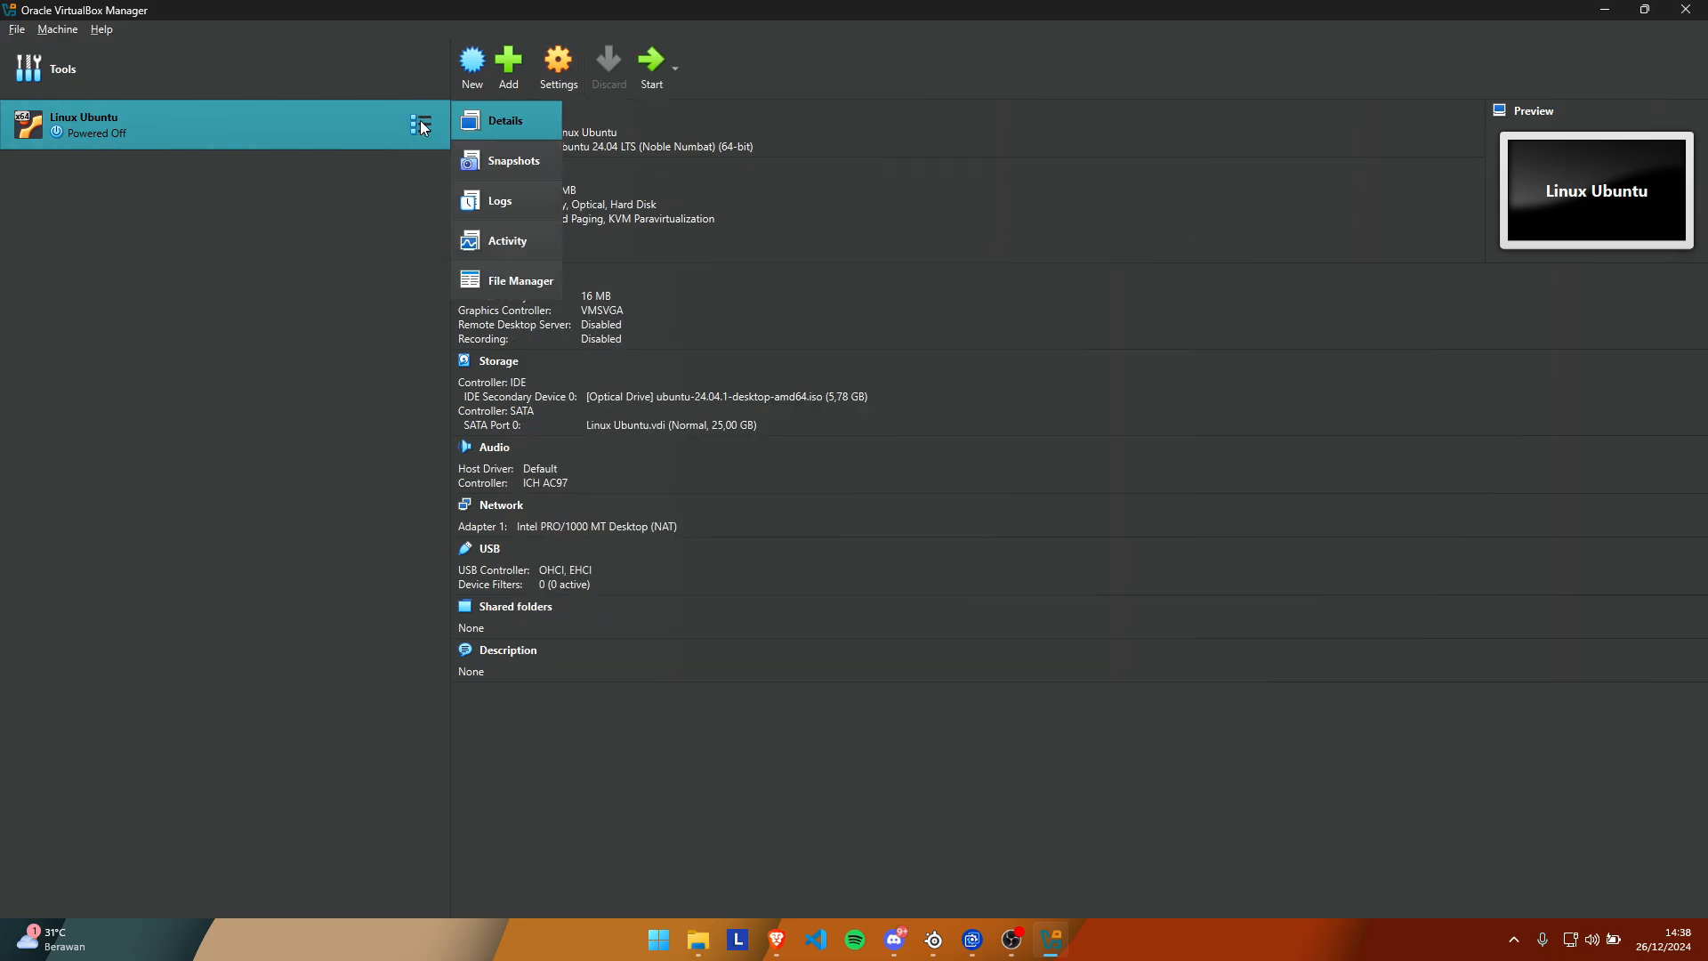
click(366, 226)
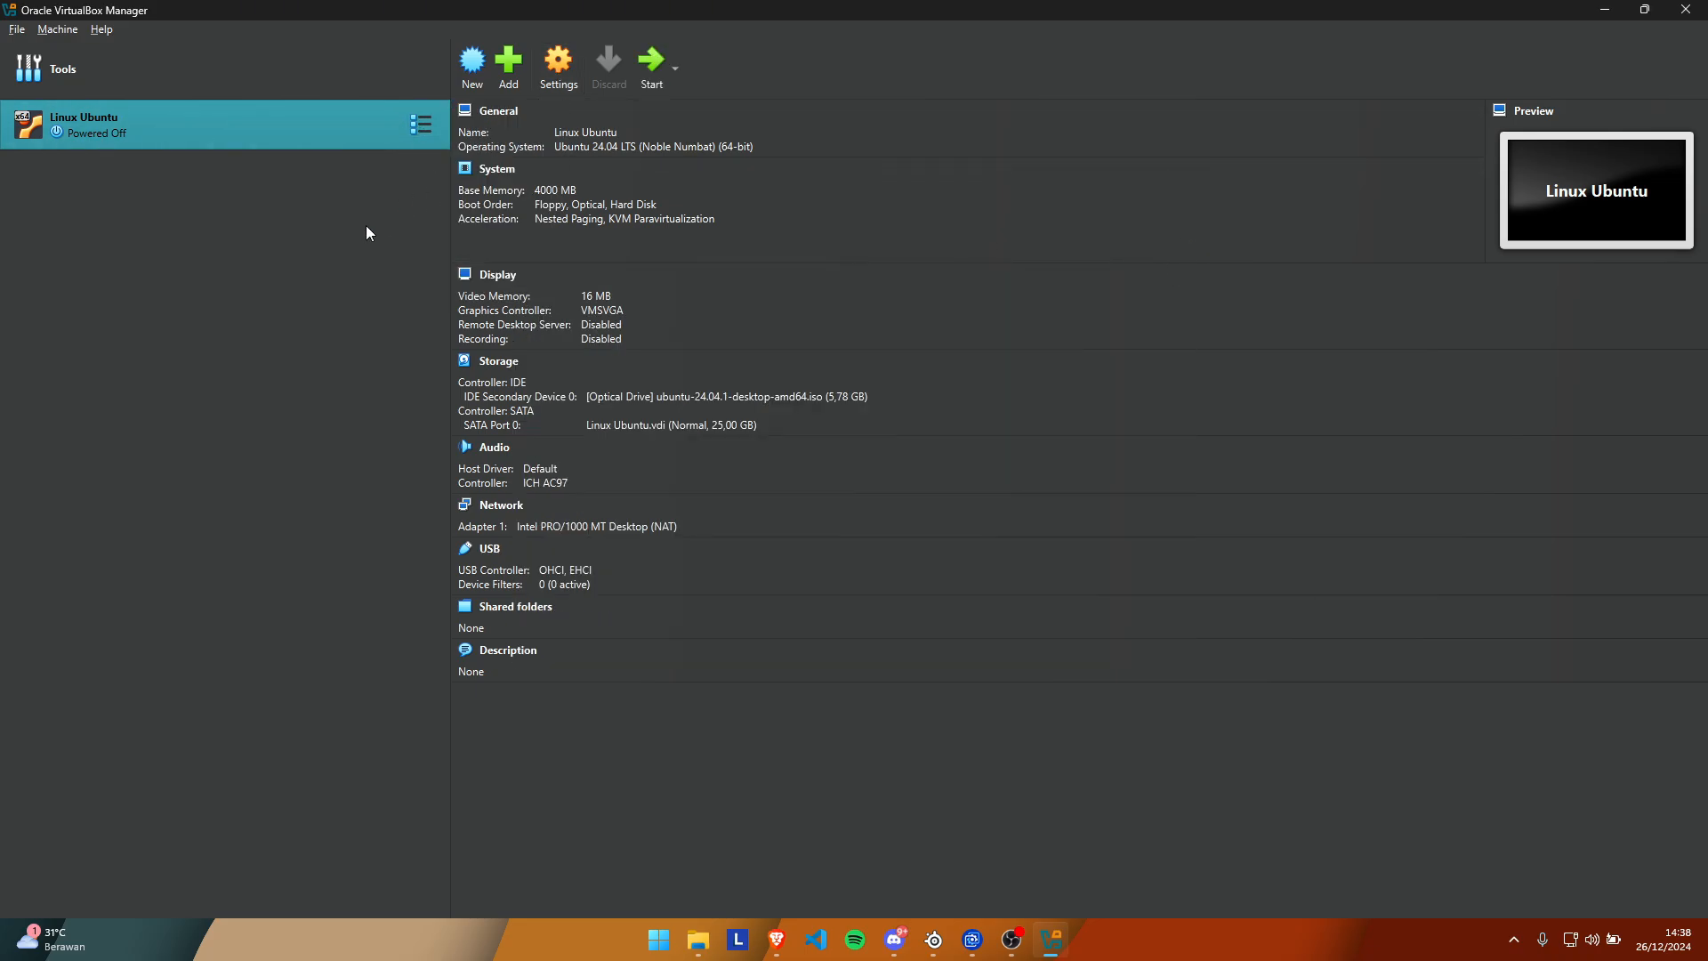
Remove the existing Linux Ubuntu virtual machine and delete all its files from the hard disk.
right_click(306, 132)
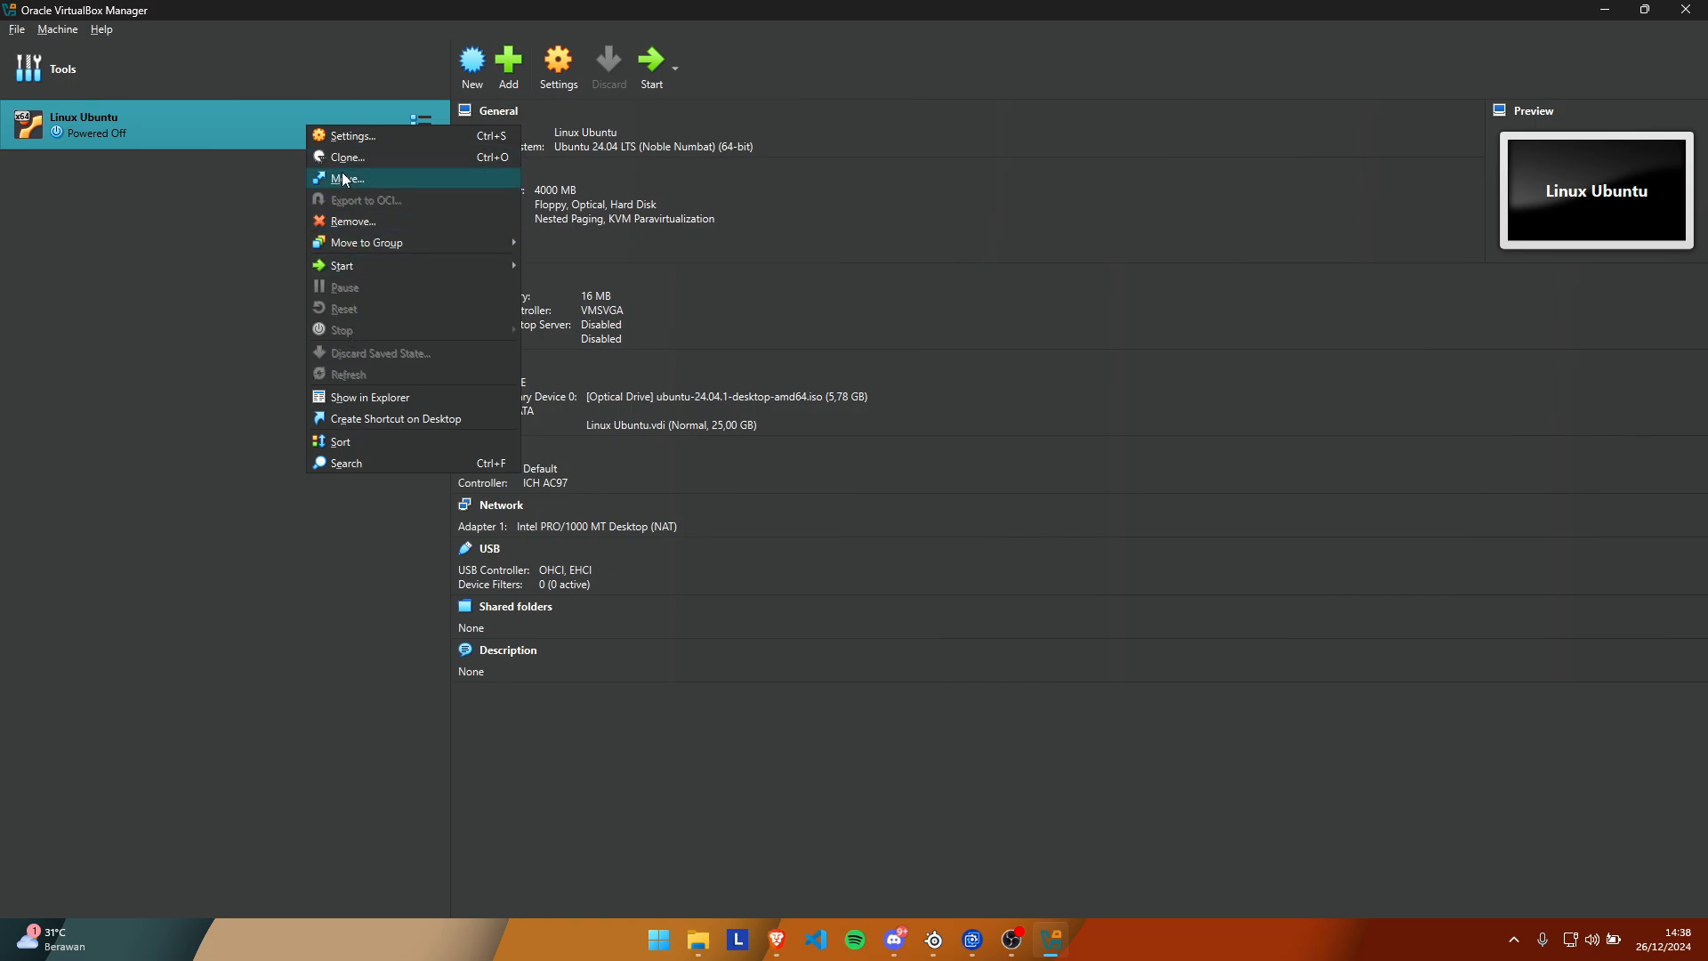
click(352, 220)
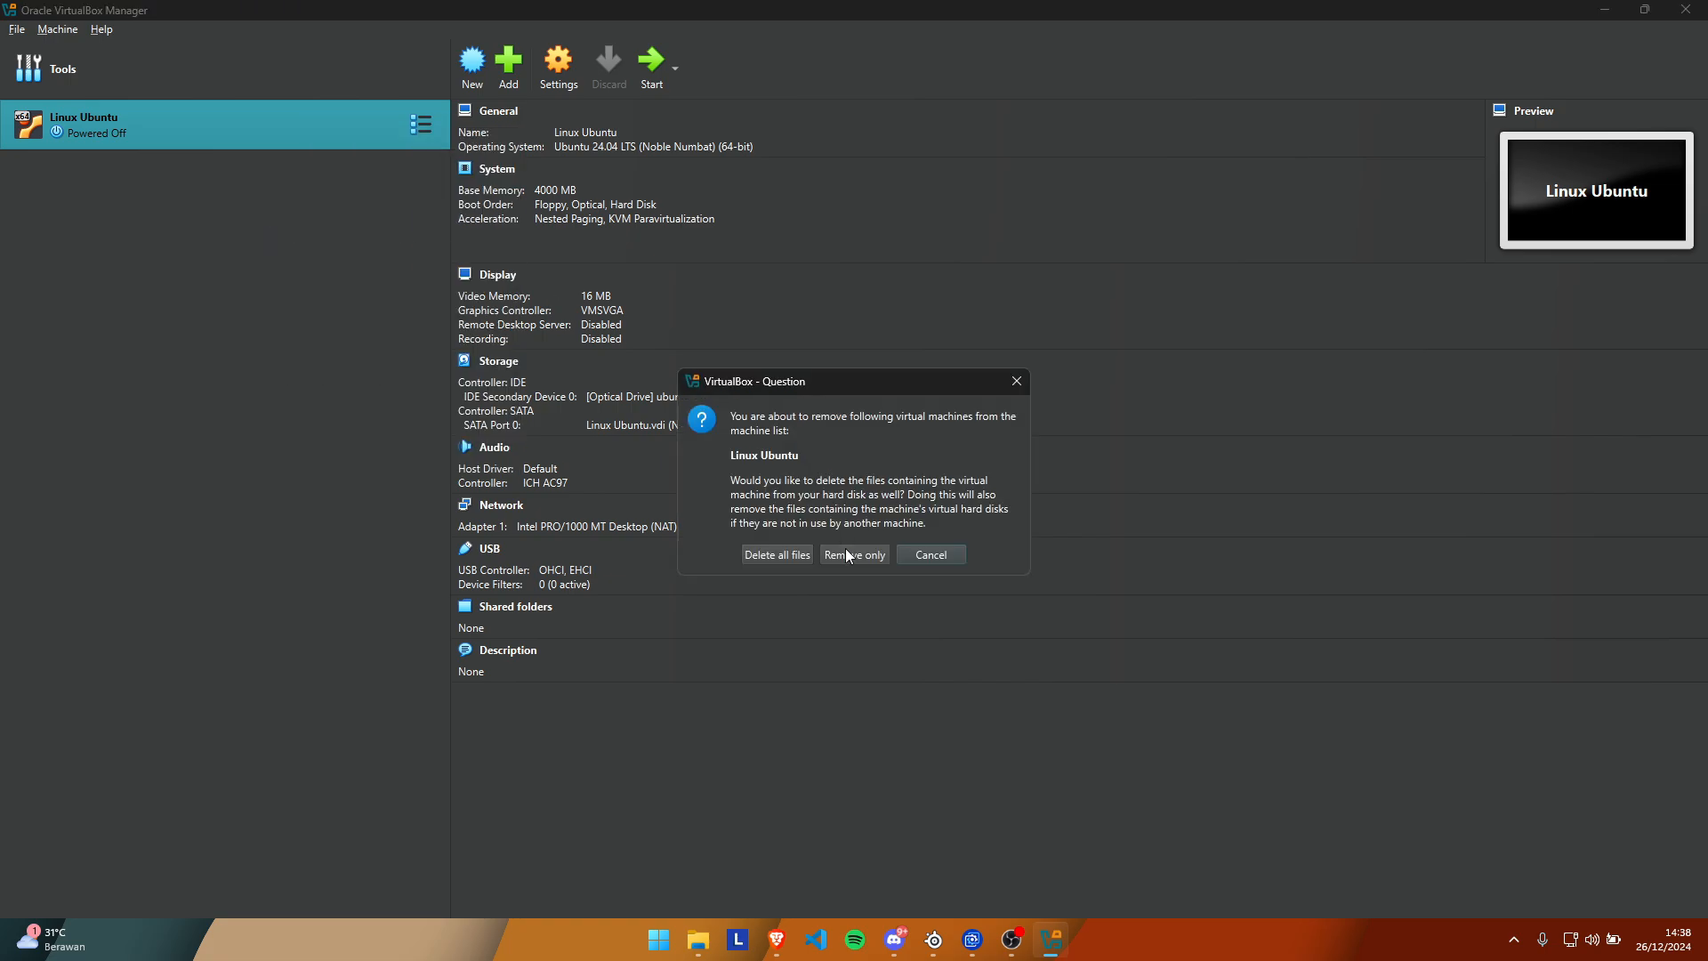
click(785, 554)
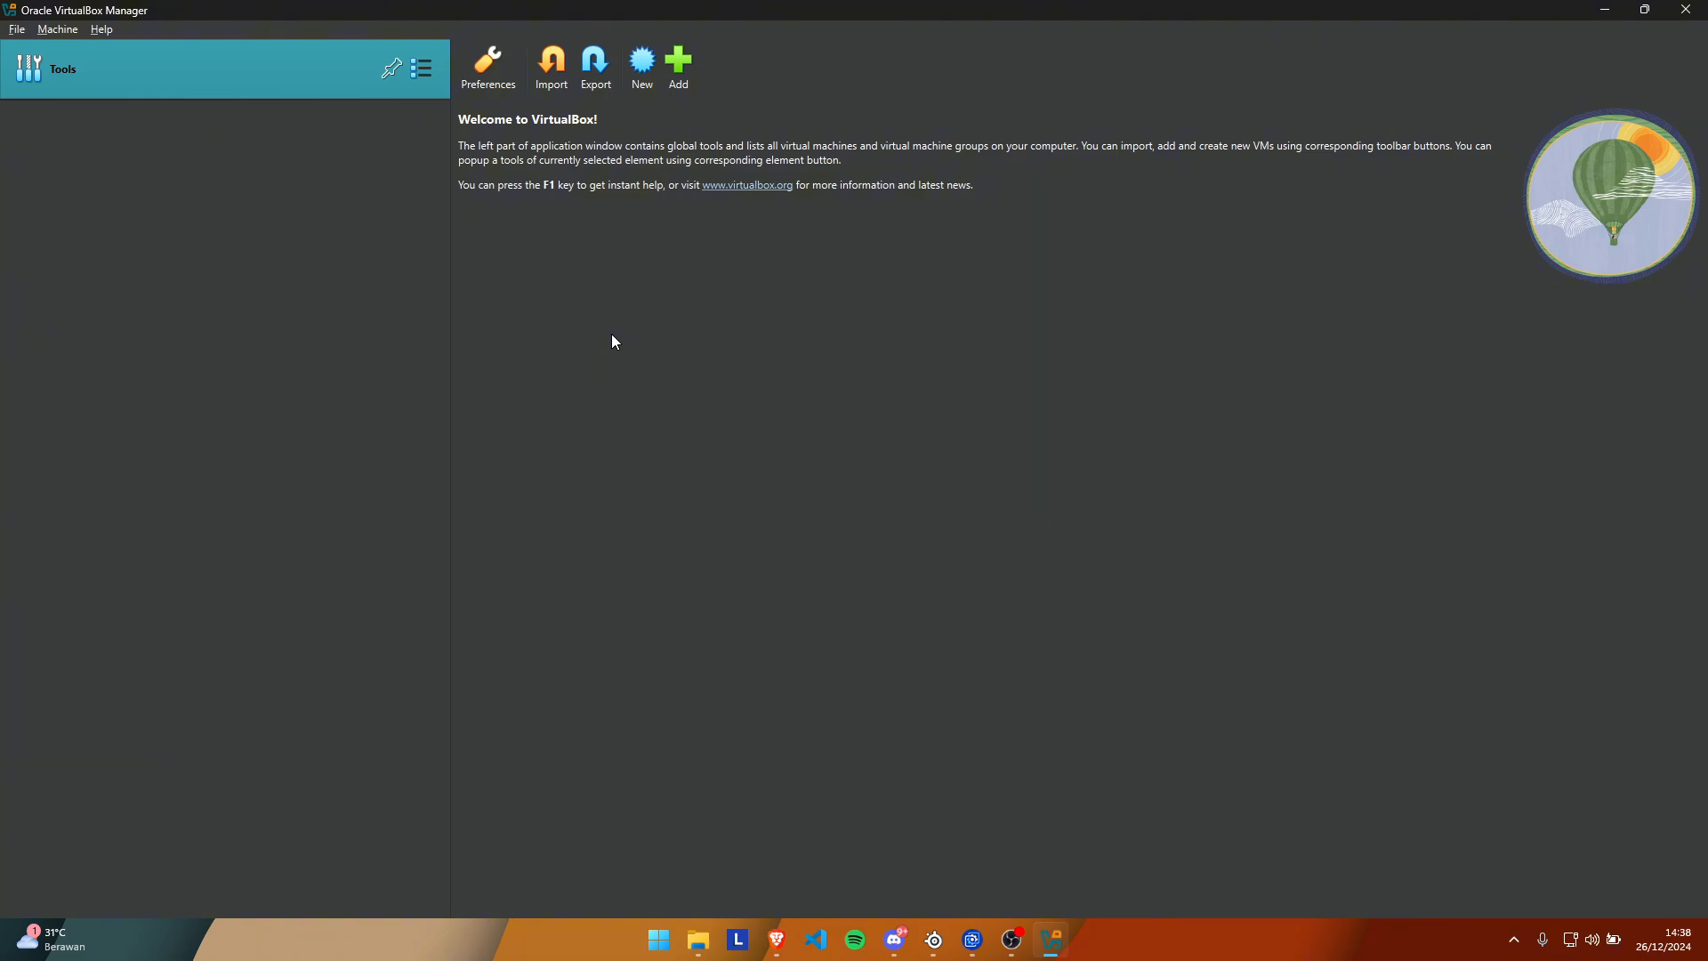
Create a virtual machine named Linux Ubuntu with type Linux, subtype Ubuntu and version Ubuntu 24.04 LTS (Noble Numbat) (64-bit).
click(648, 78)
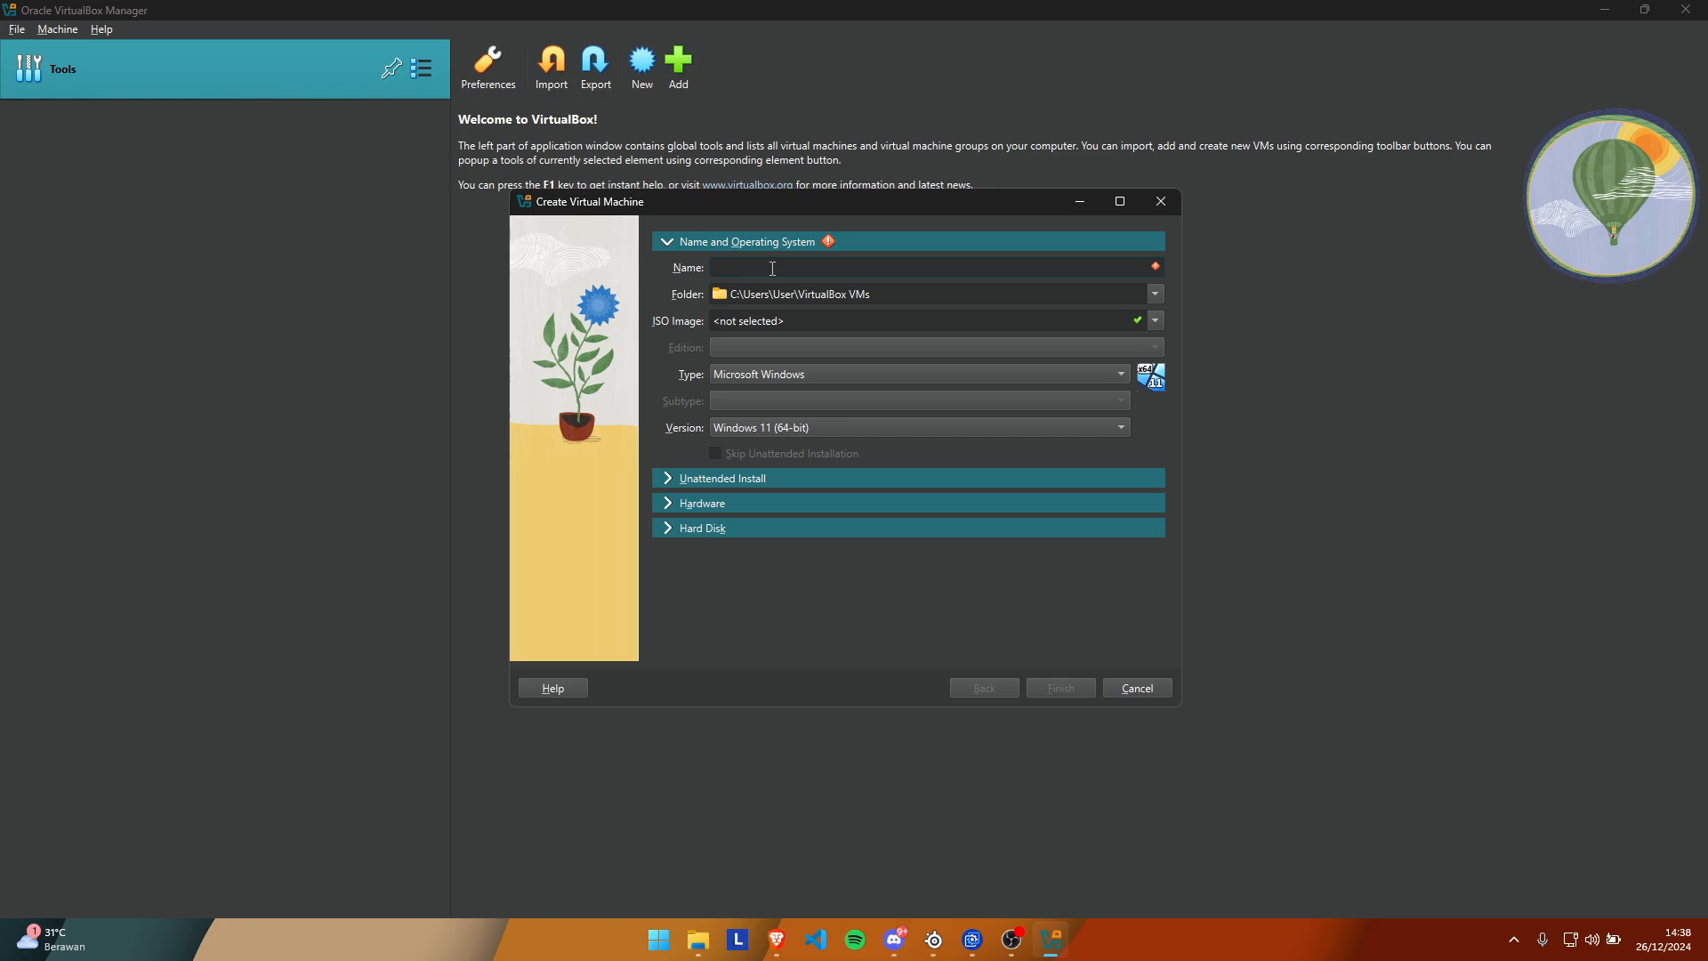
text(Linux Ubuntu)
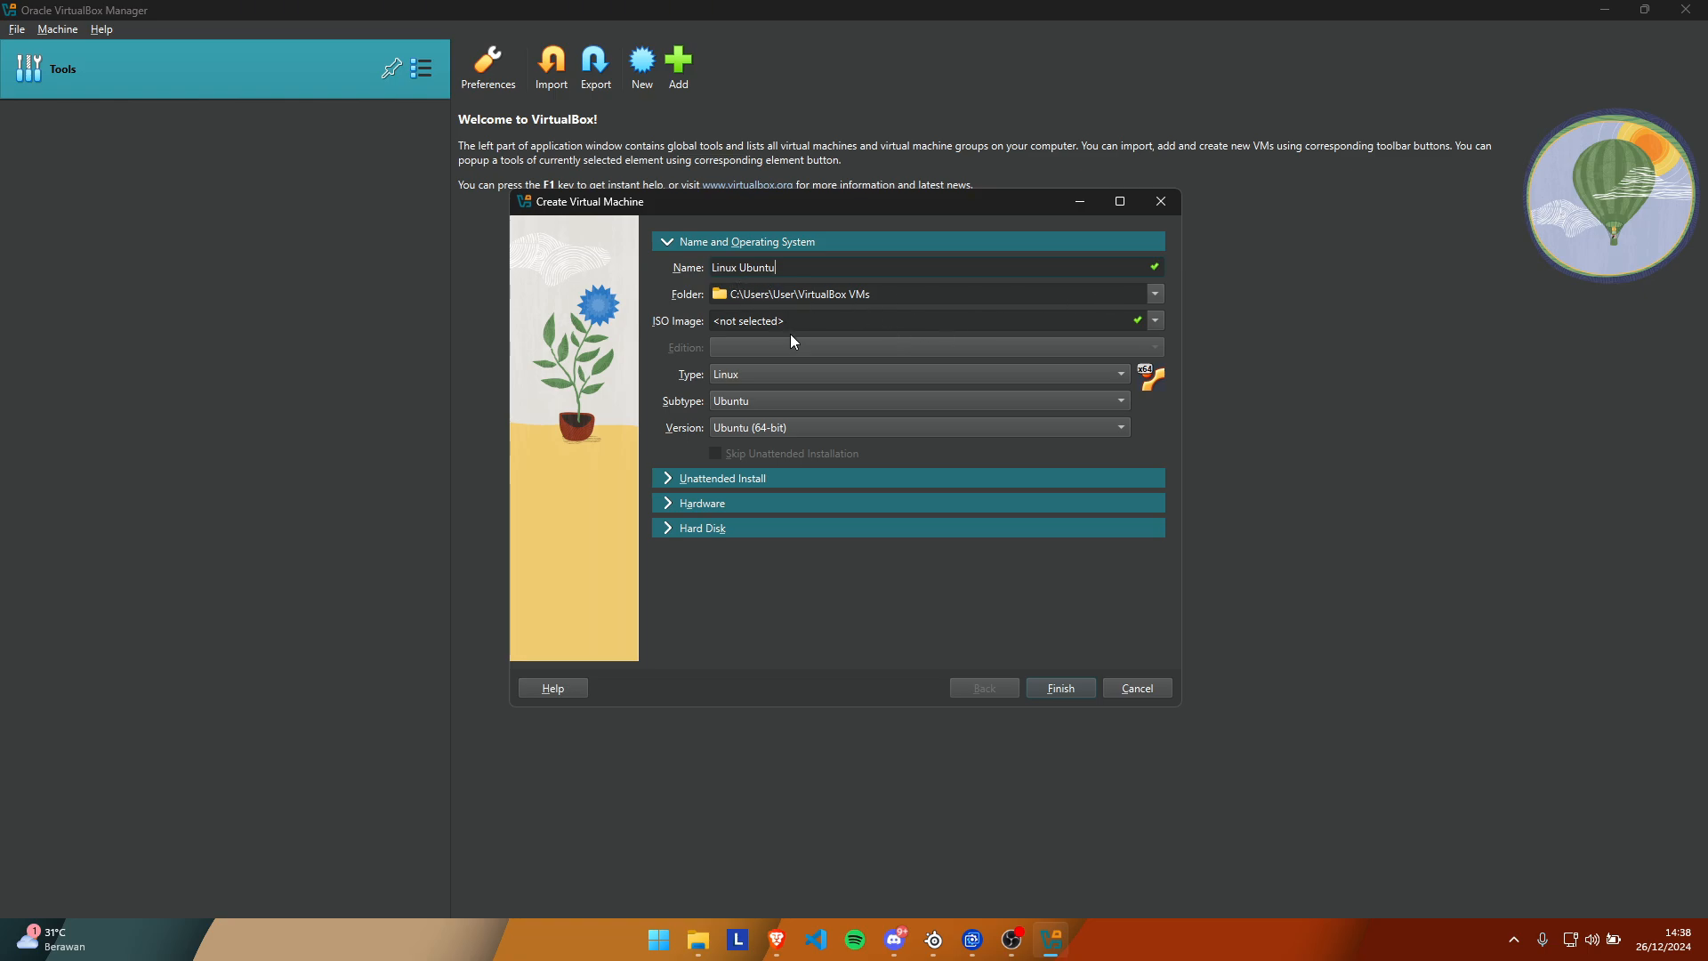
click(742, 375)
click(745, 381)
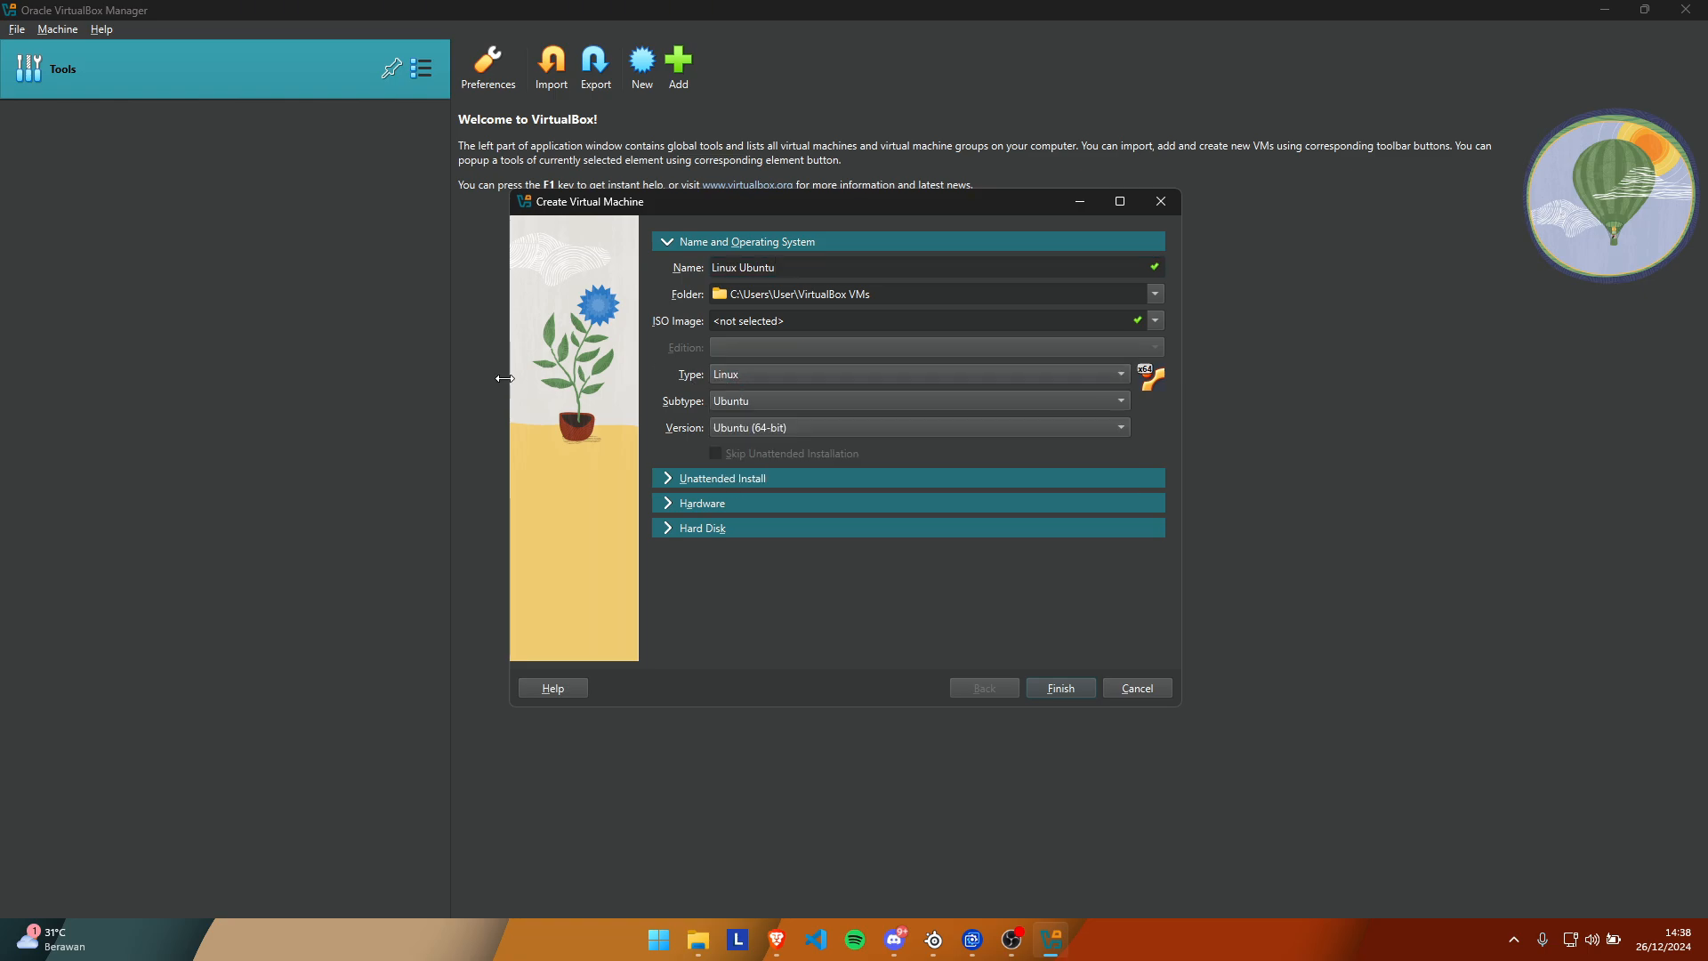
click(745, 400)
click(716, 400)
click(755, 429)
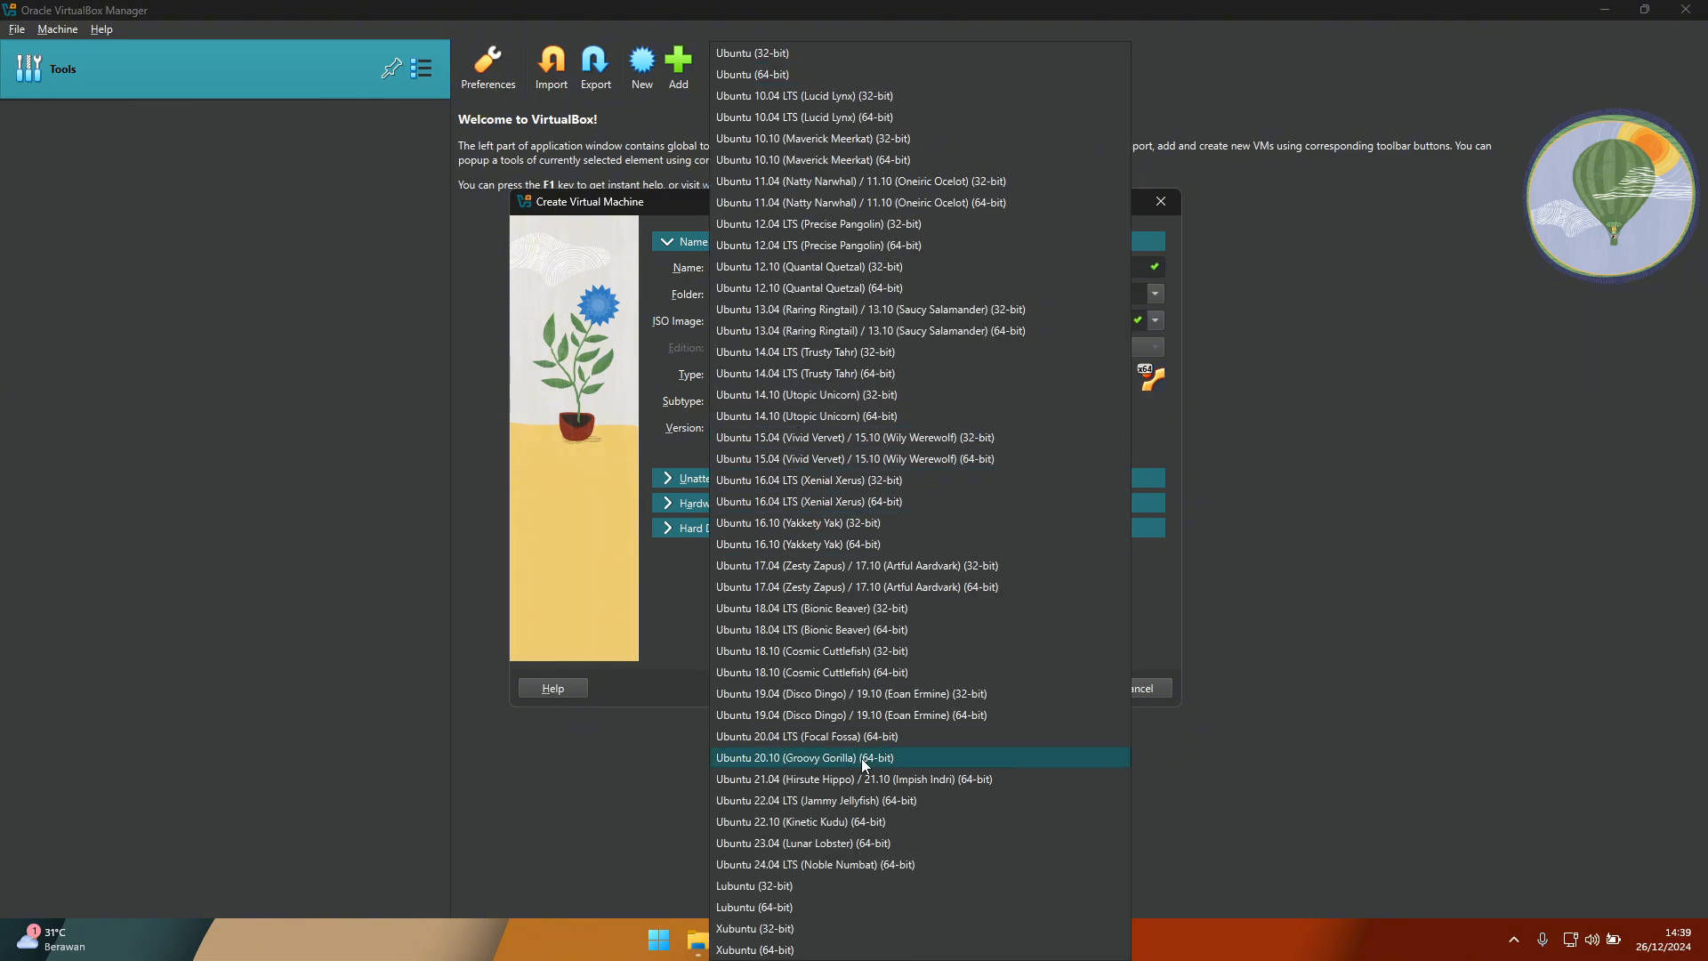
click(830, 865)
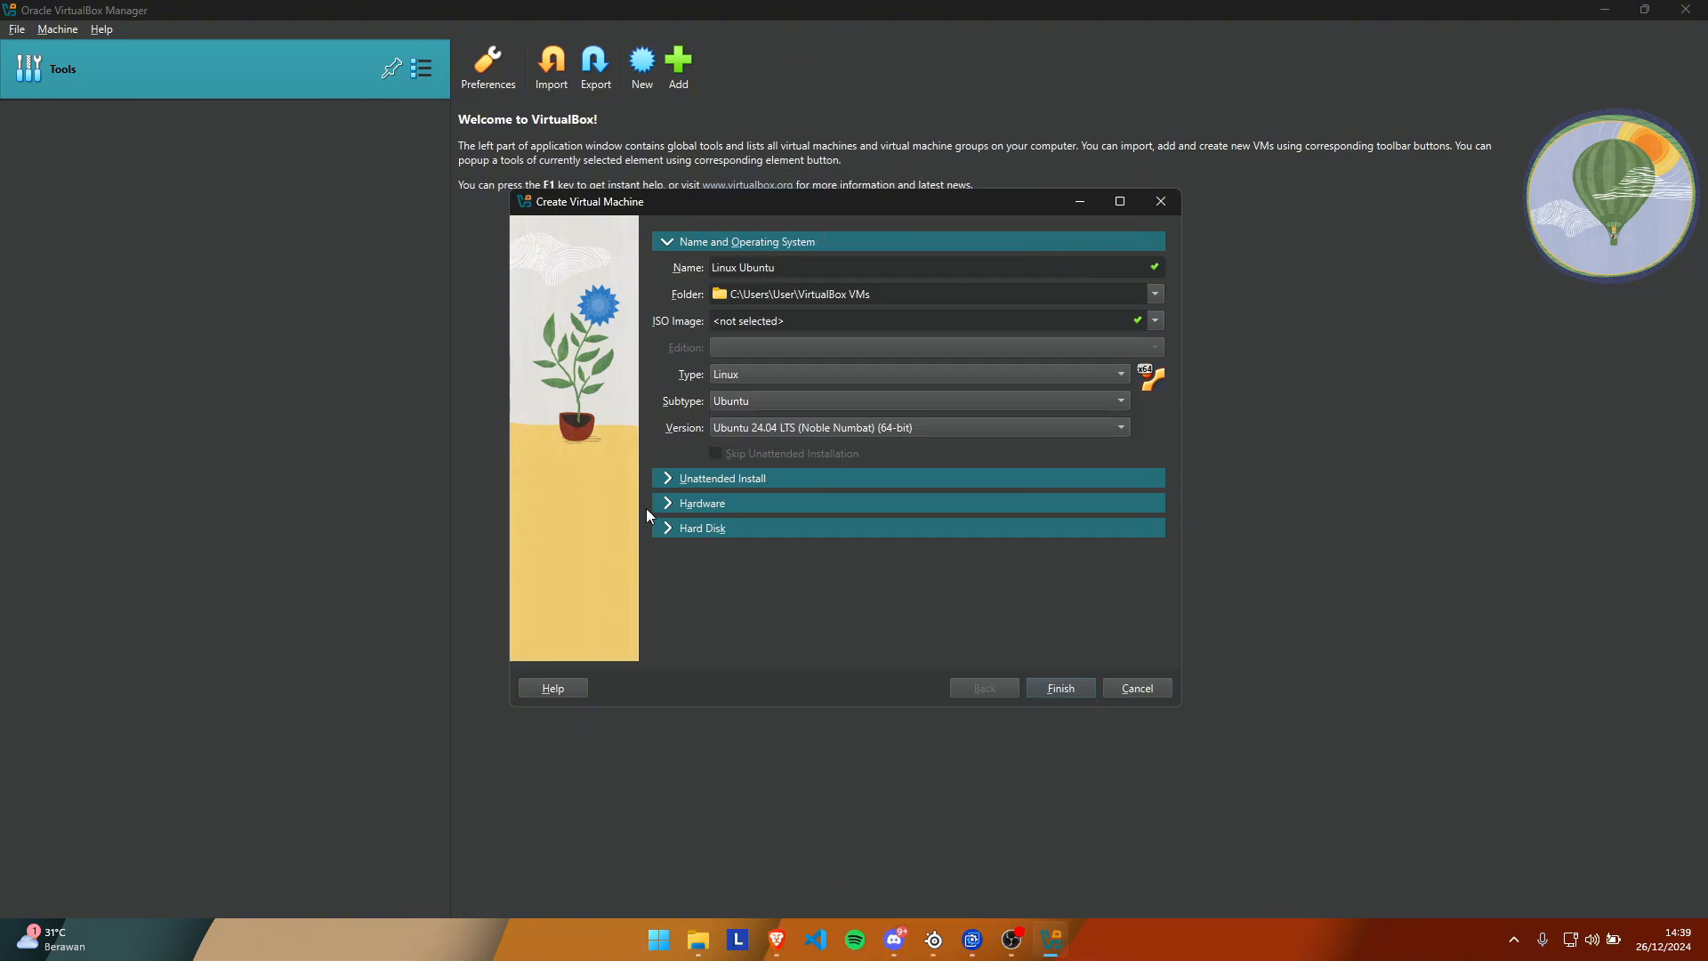
click(1061, 690)
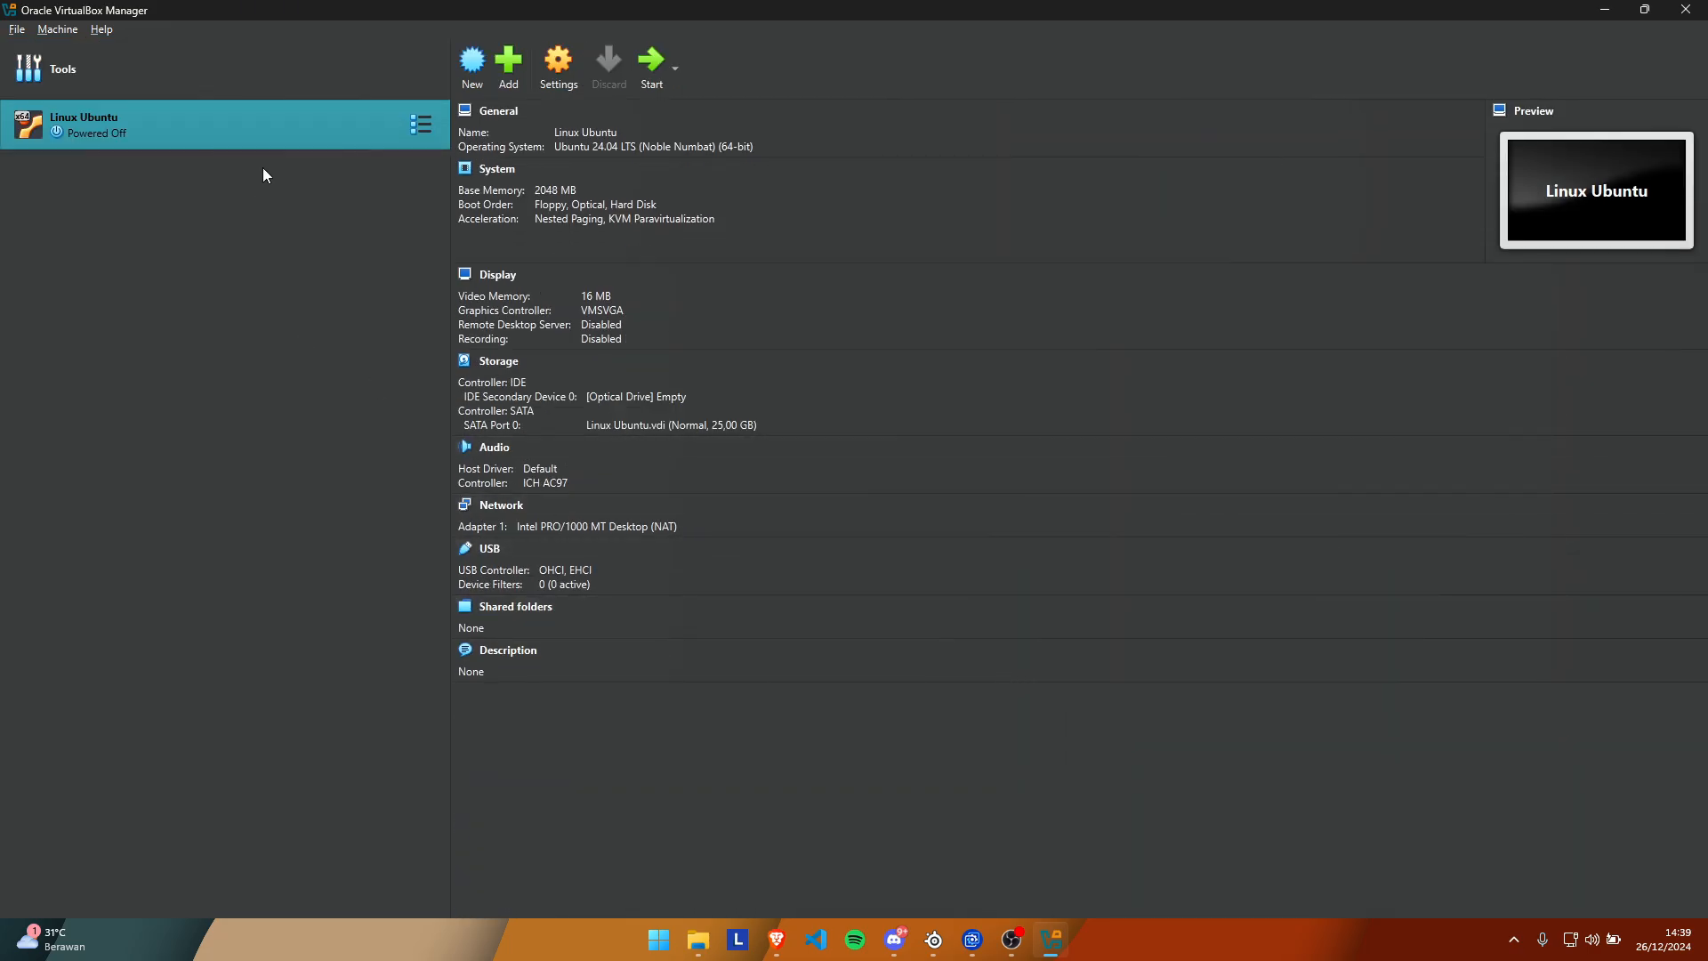
In the Linux Ubuntu machine's storage settings, attach the ubuntu-24.04.1-desktop-amd64 disk image to the empty IDE optical drive.
click(162, 67)
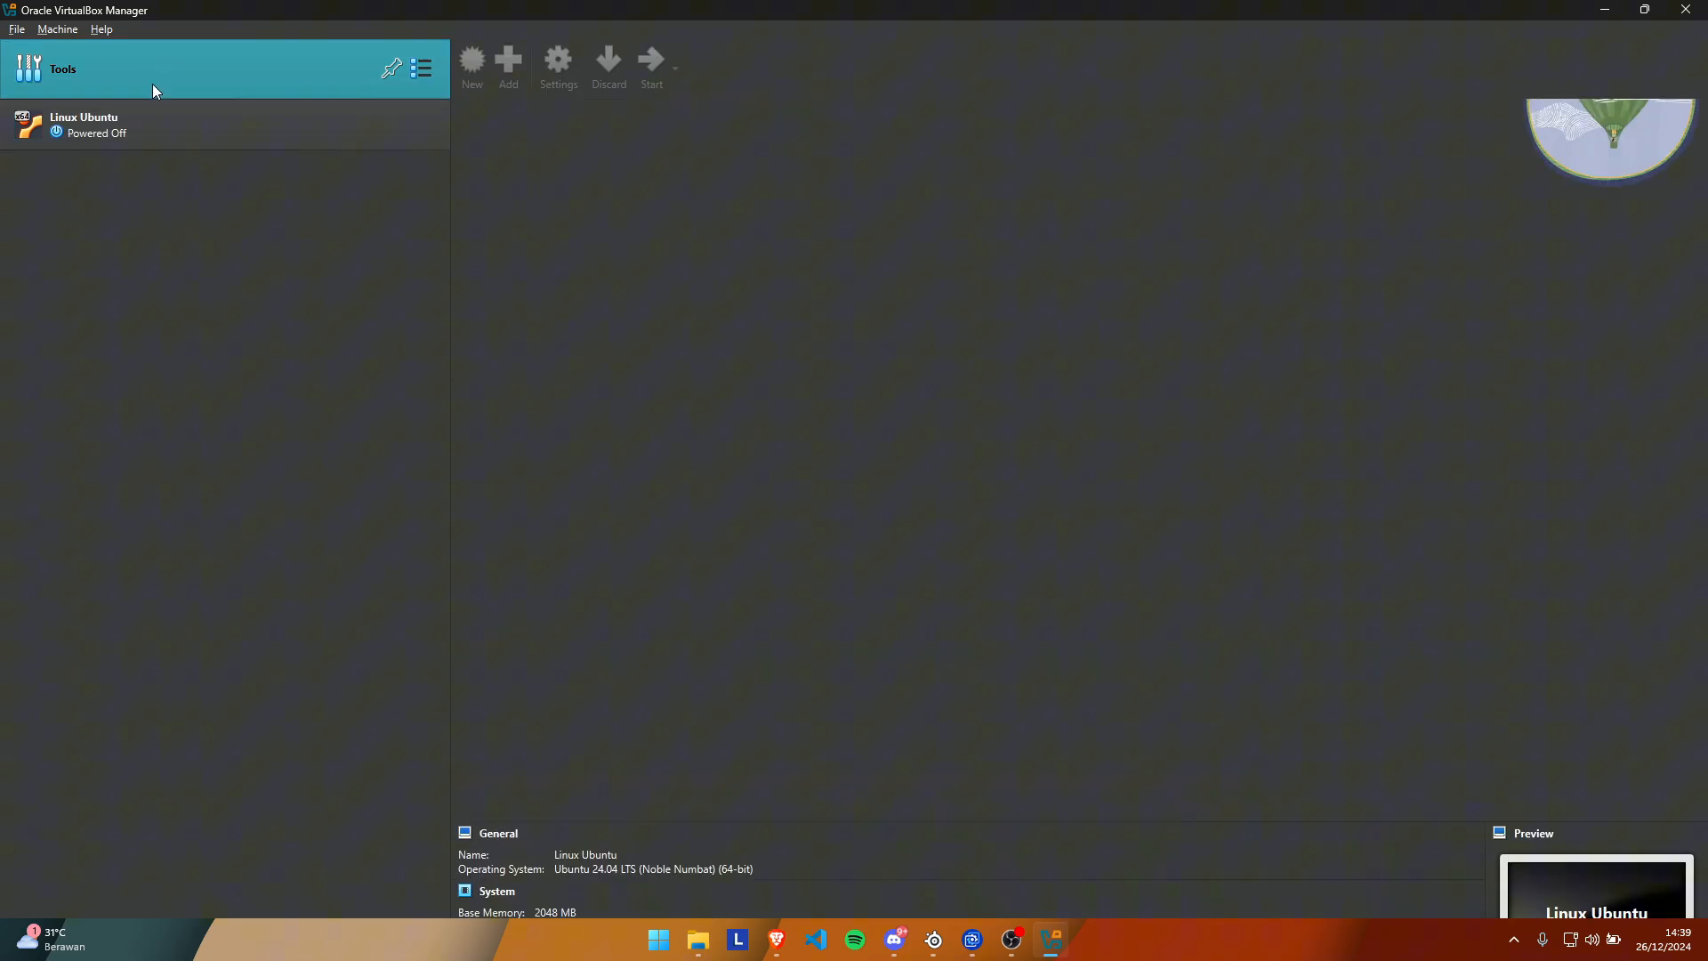
click(172, 129)
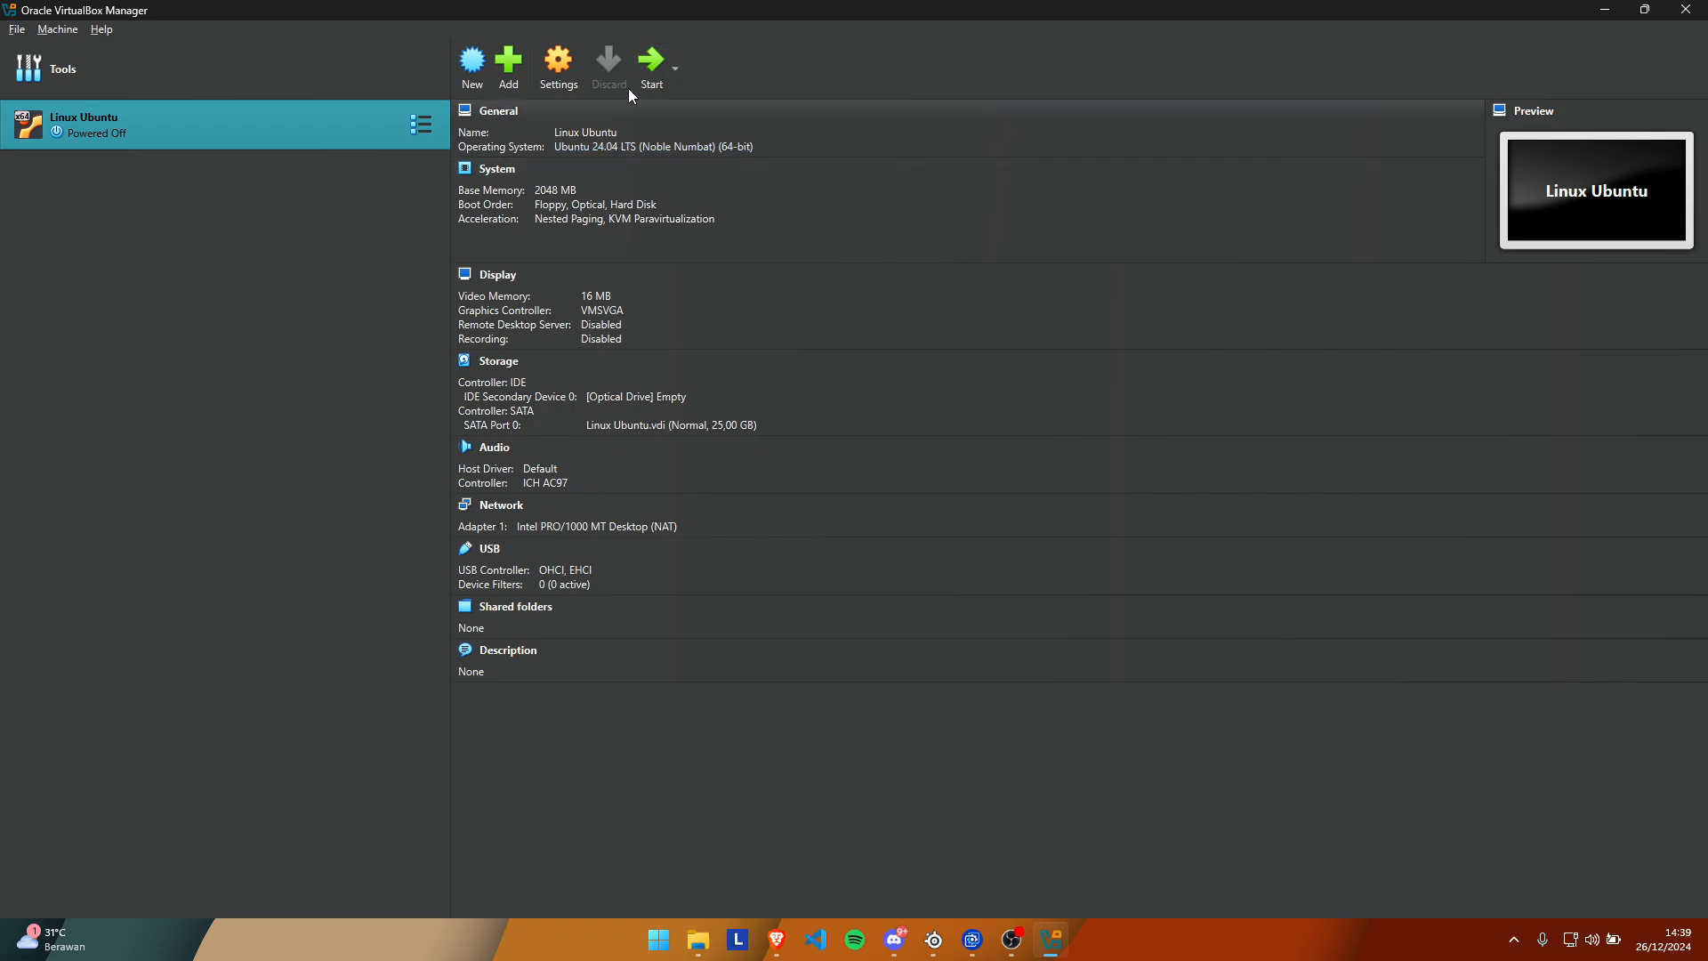
click(558, 74)
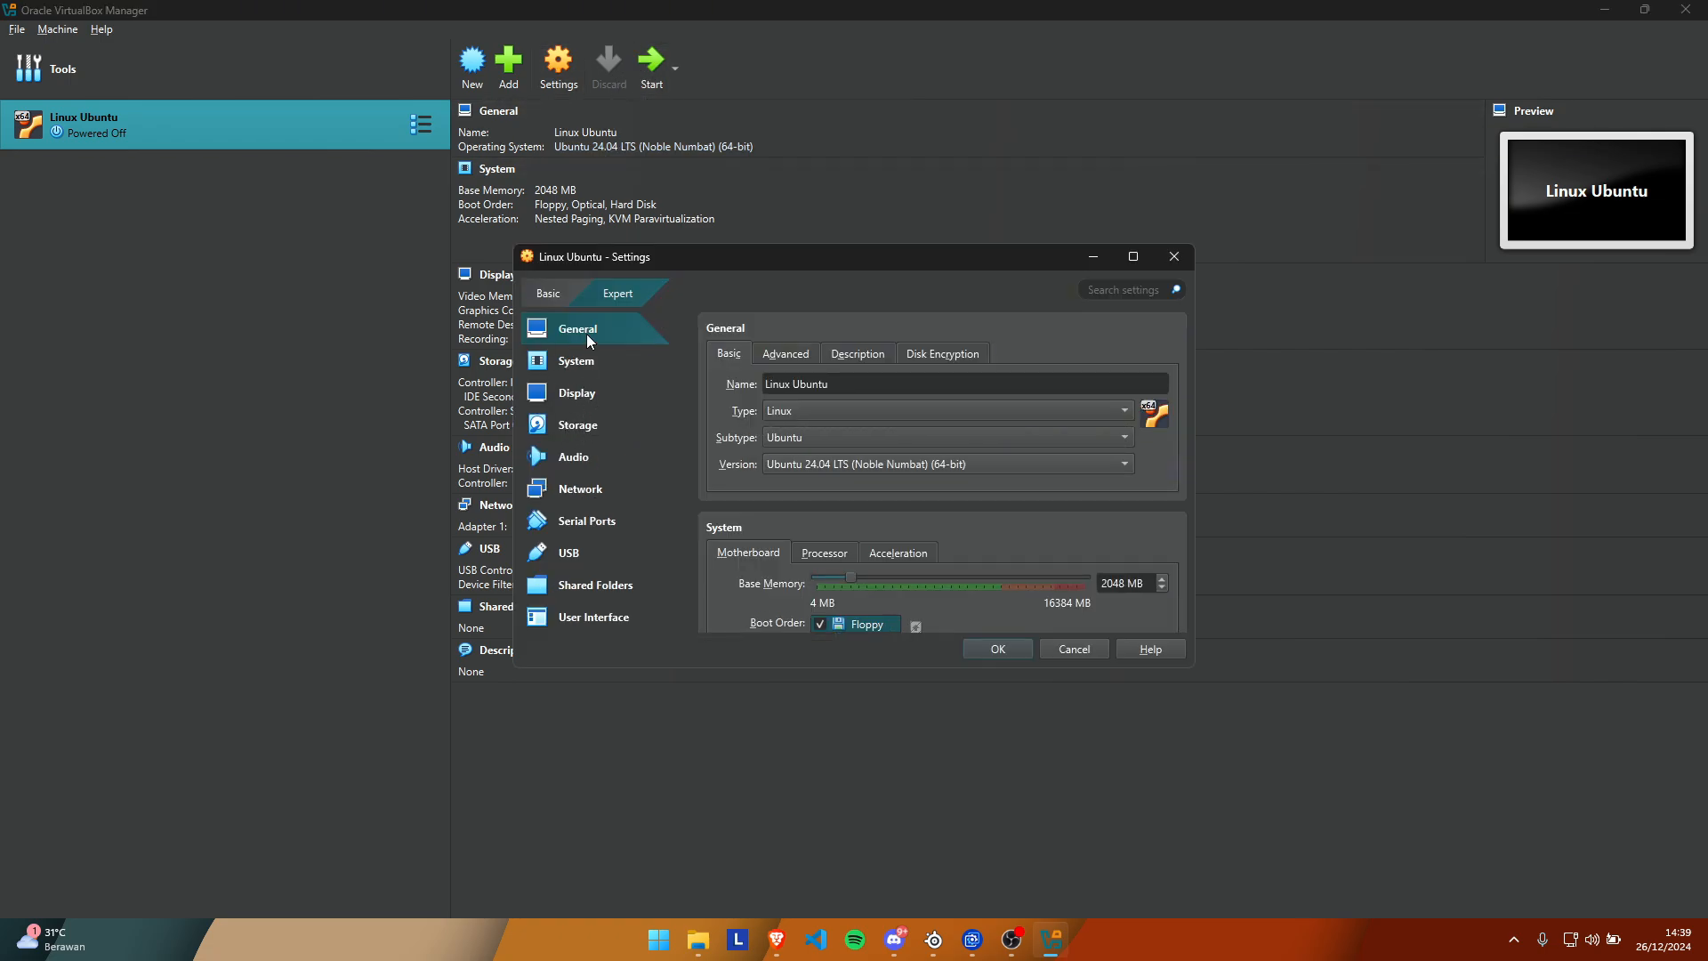
click(578, 424)
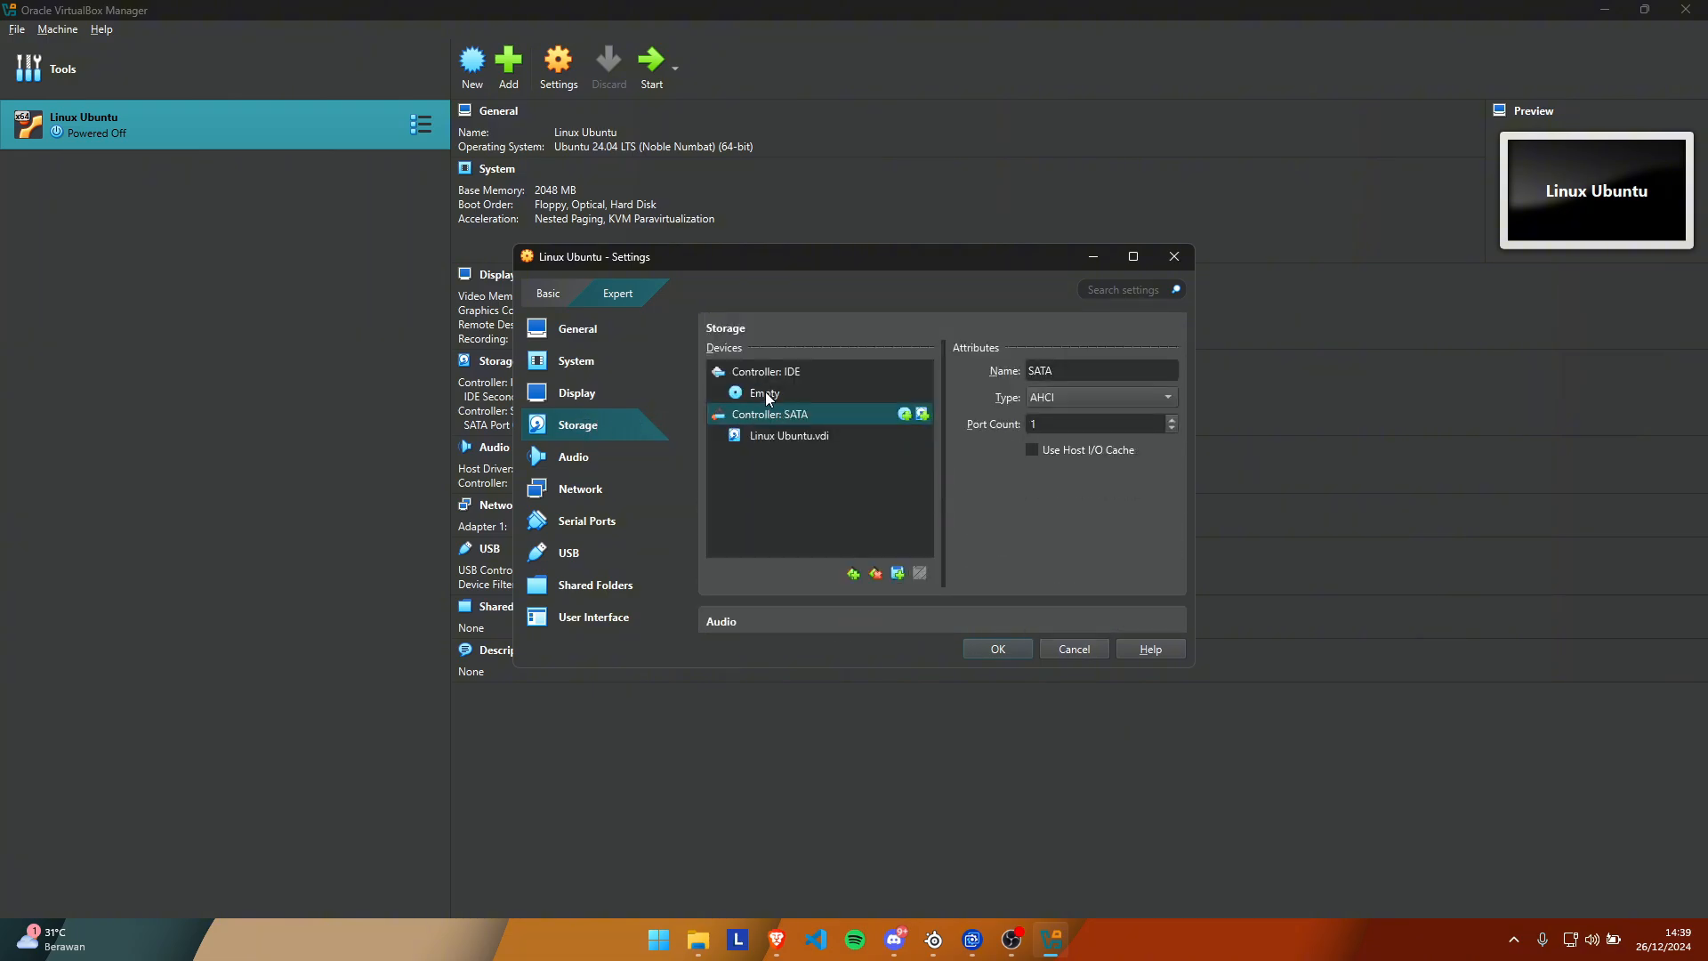
click(766, 394)
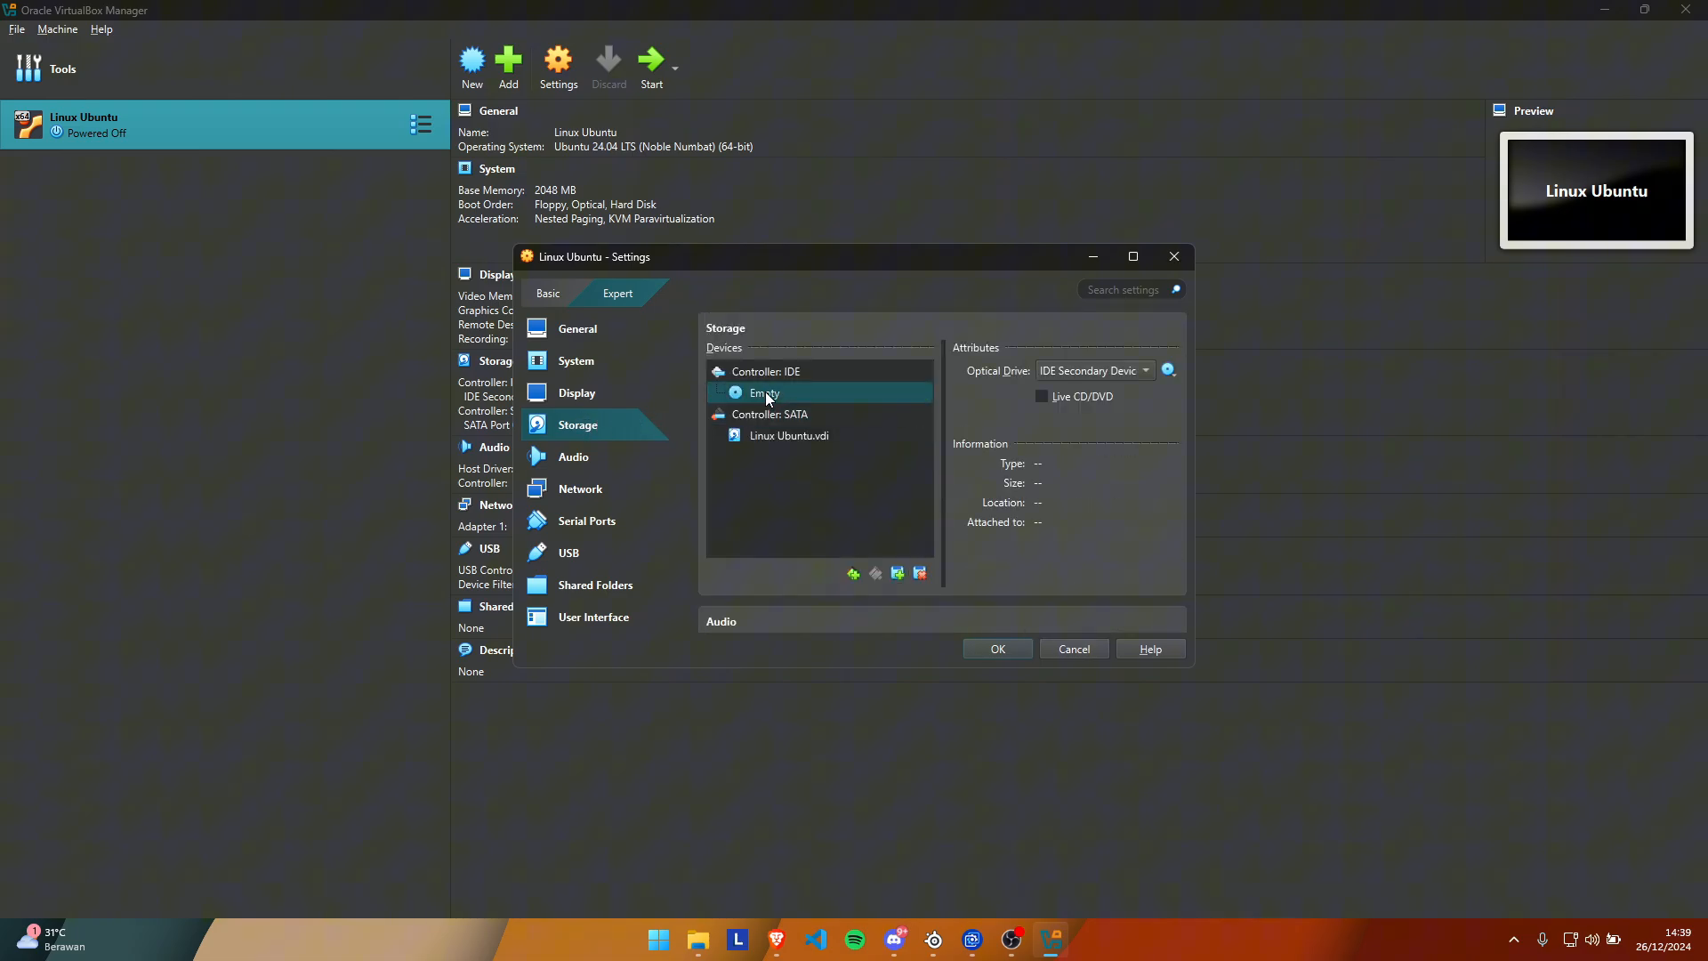
click(1170, 372)
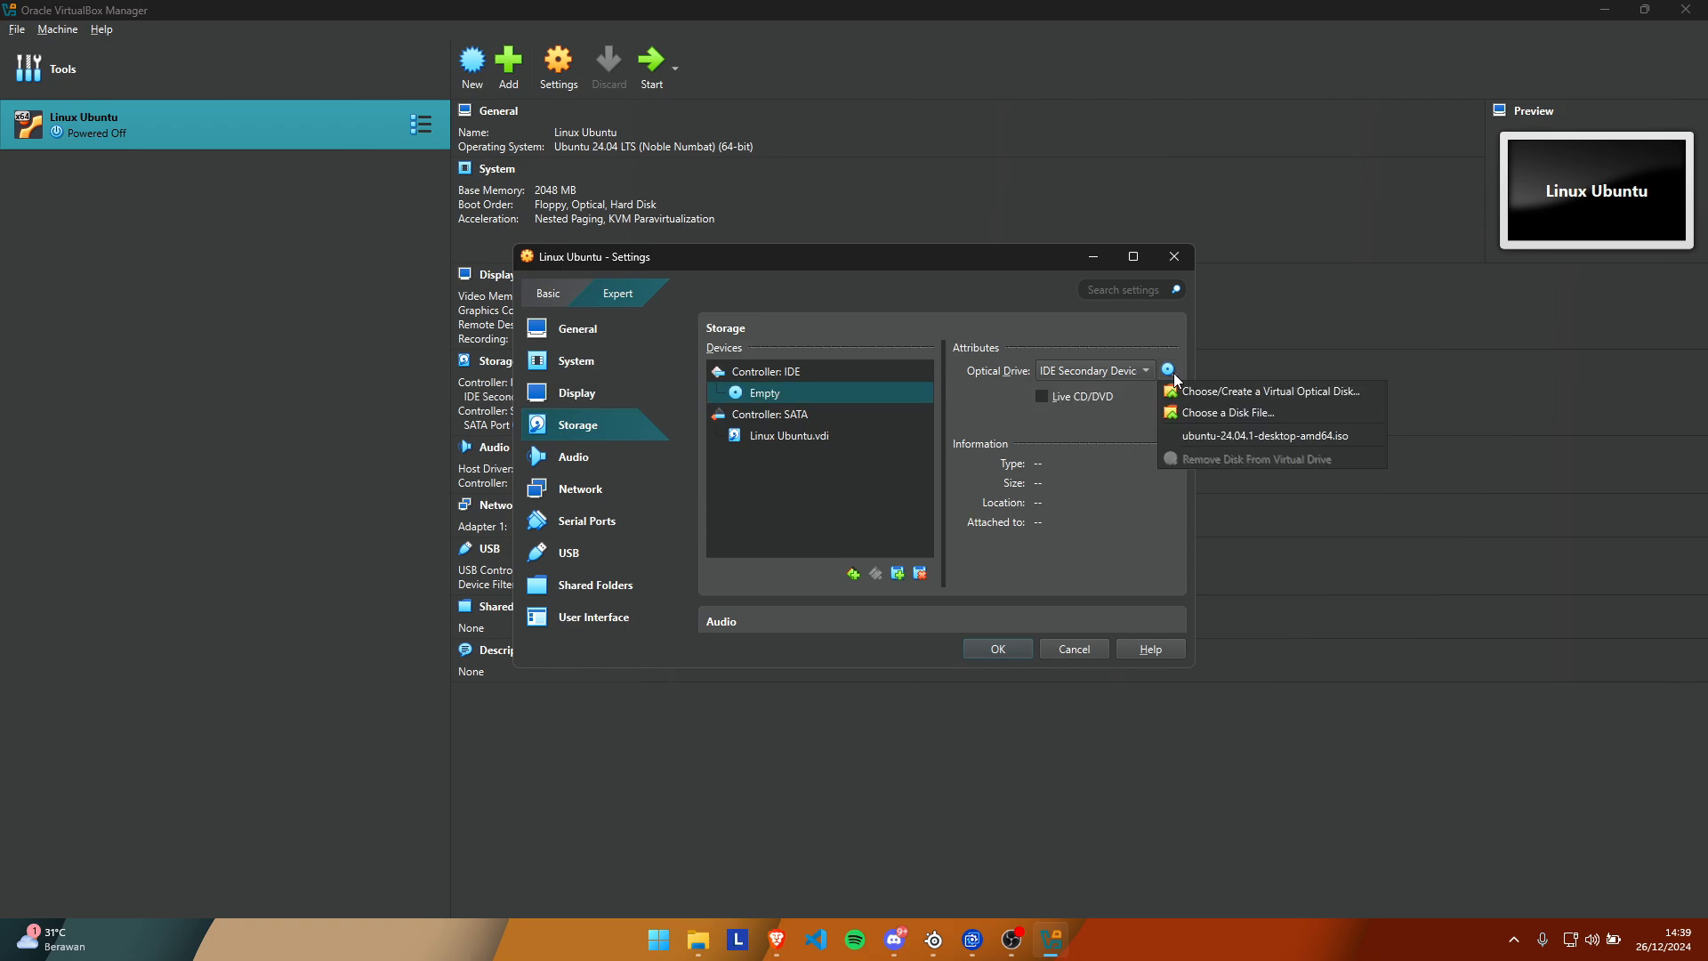
click(1199, 415)
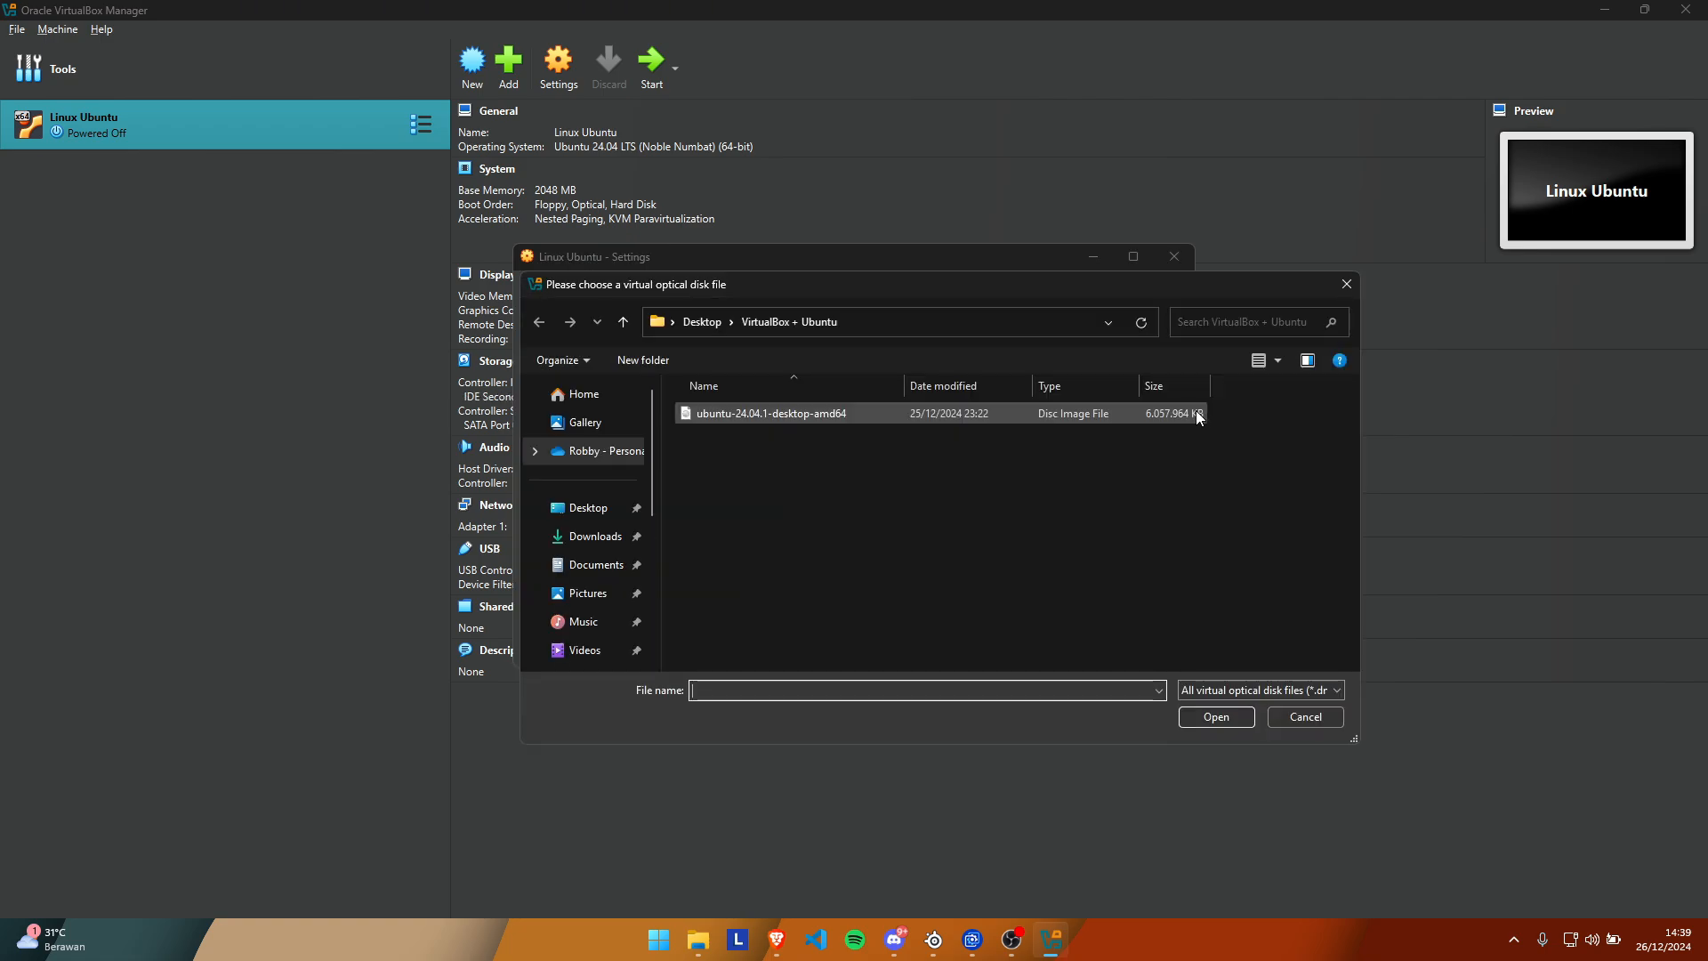
double_click(797, 416)
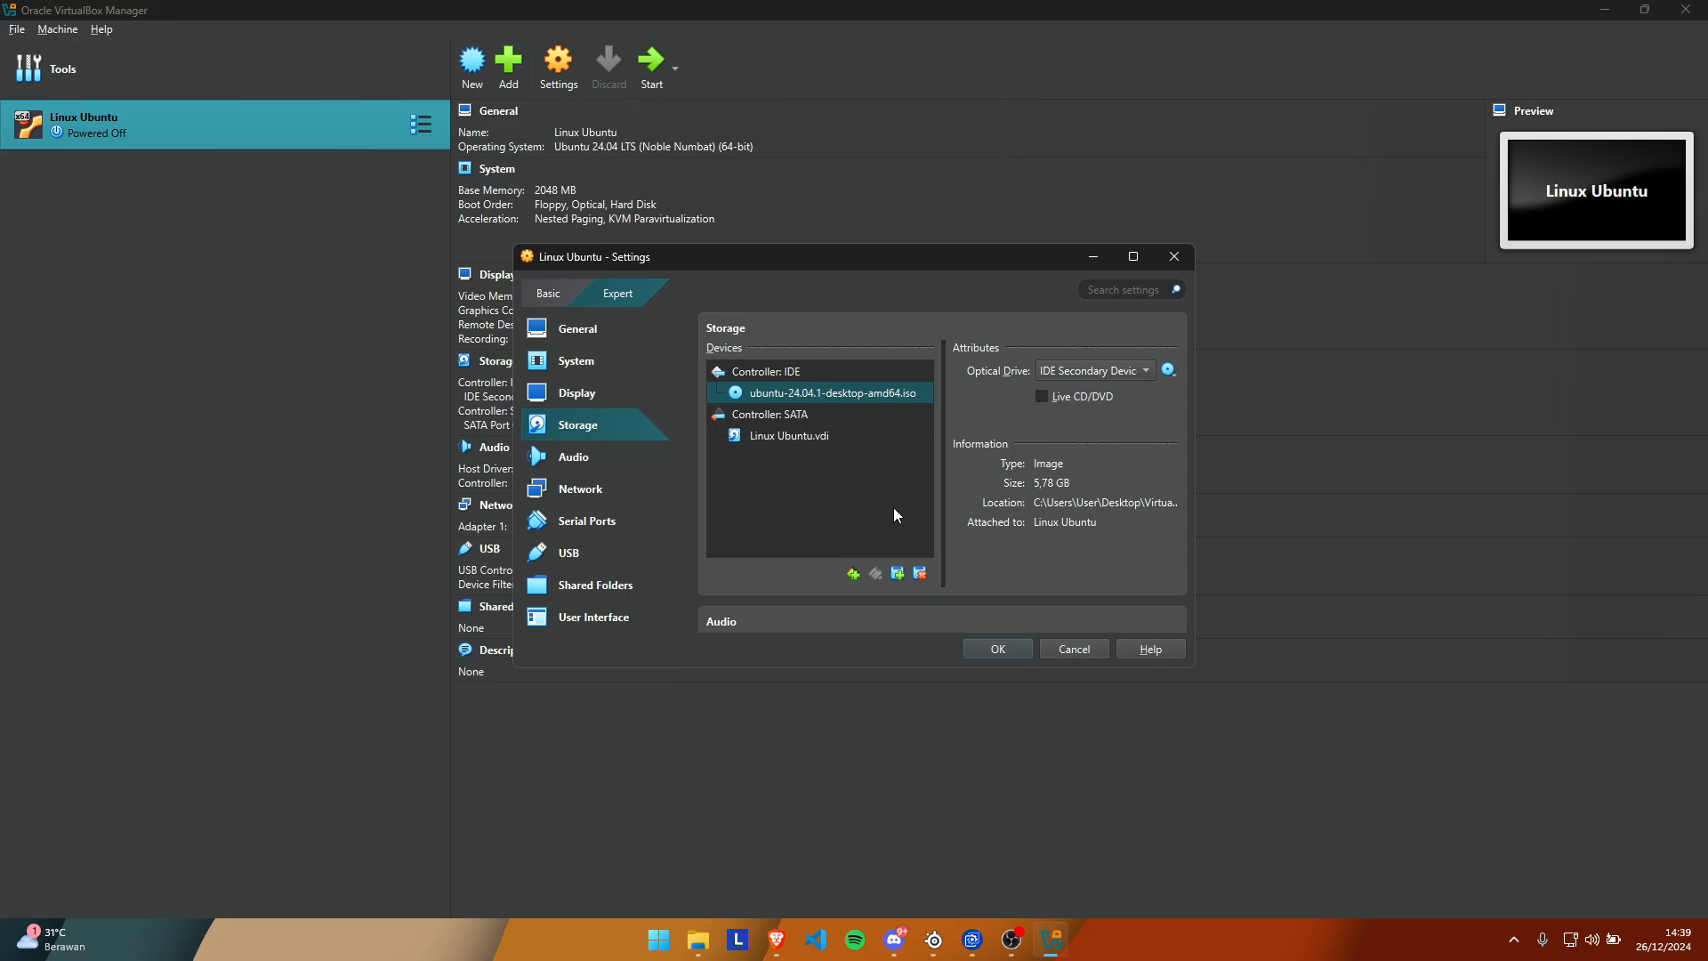
Review the machine's display, audio, network, serial port, USB, shared folder, storage, system and general settings.
click(583, 394)
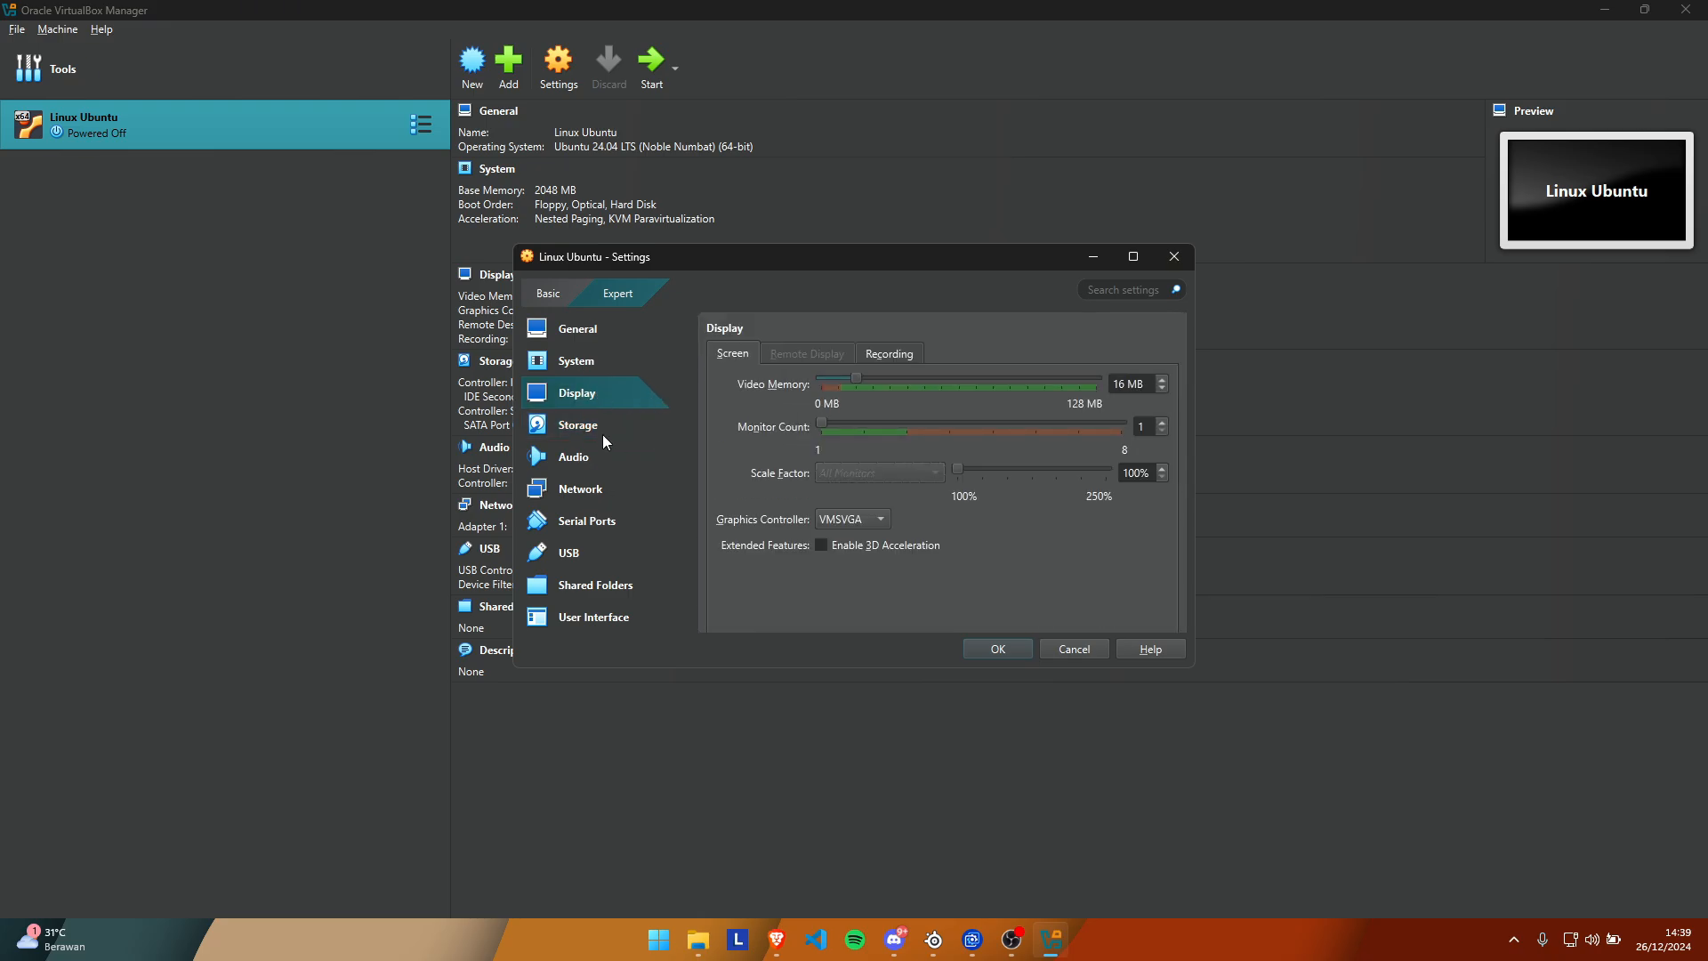
click(574, 457)
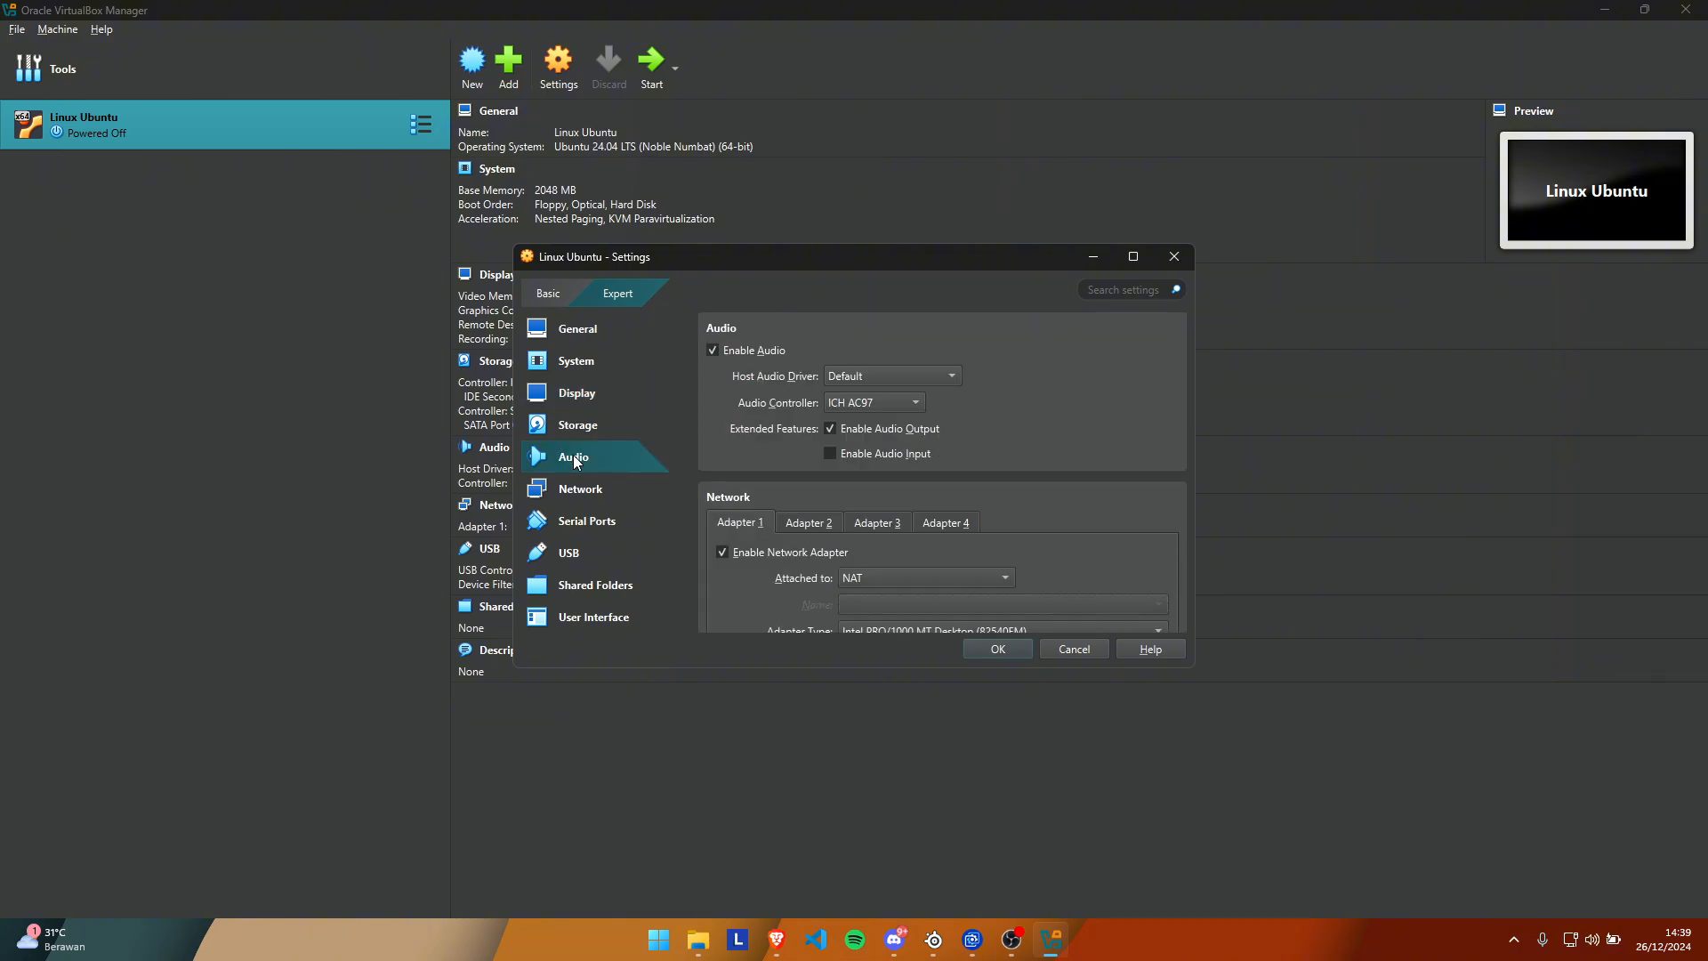
click(577, 492)
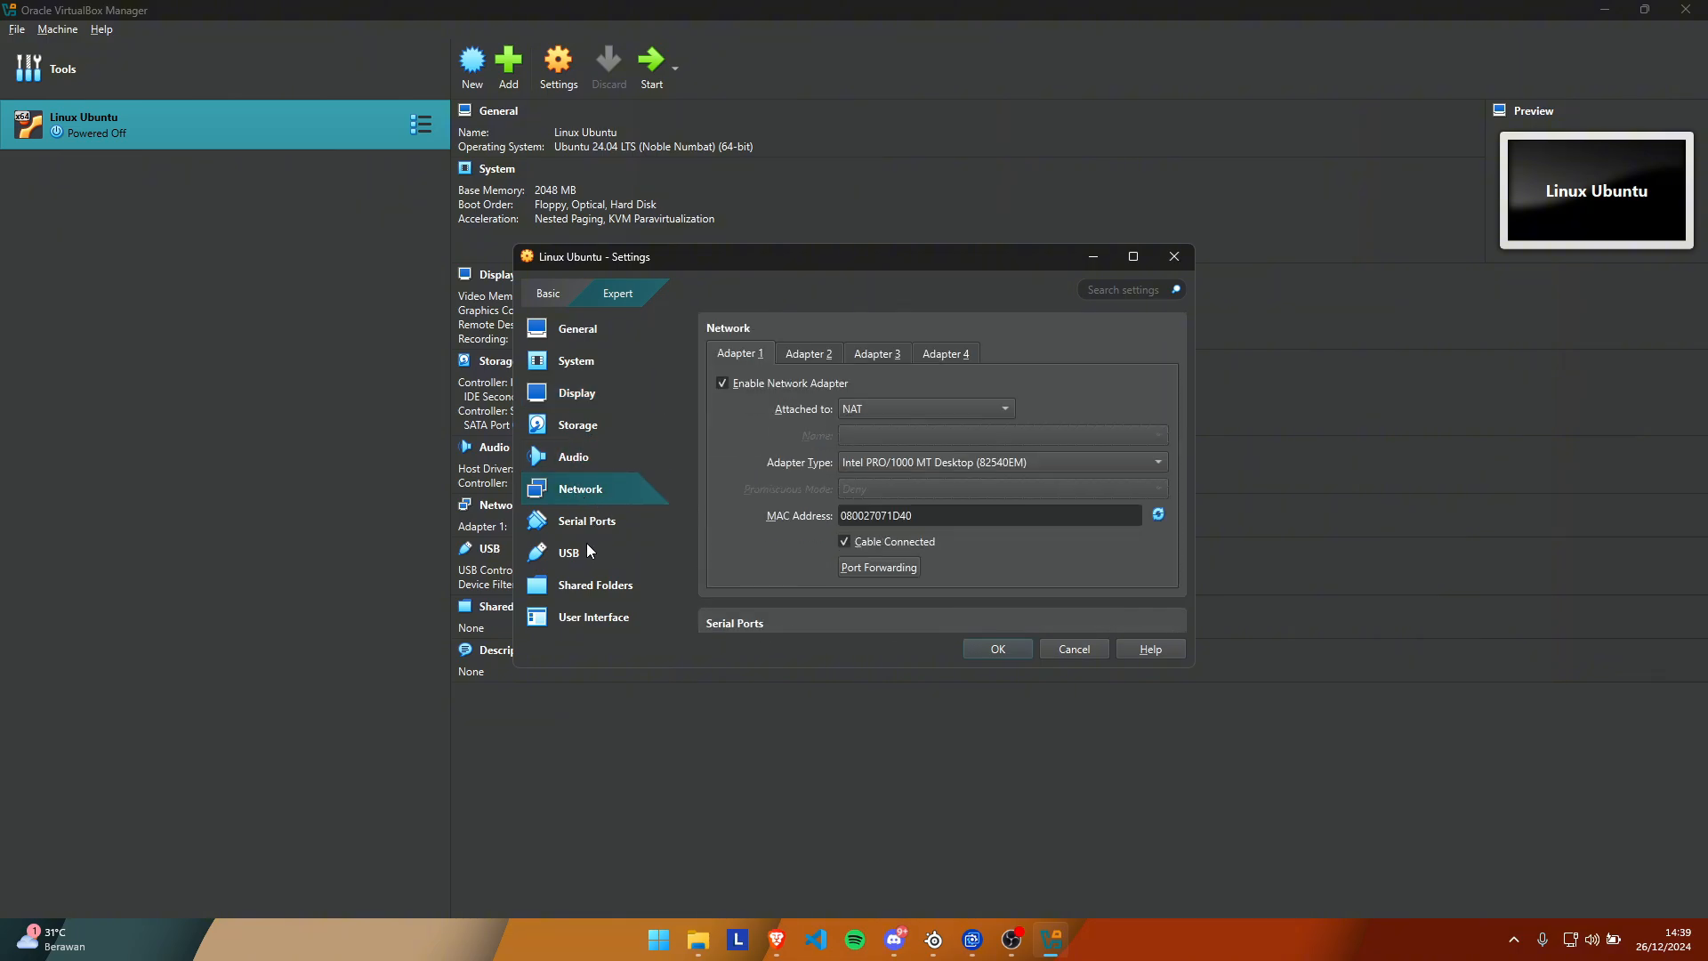
click(587, 522)
click(568, 558)
click(576, 584)
click(579, 421)
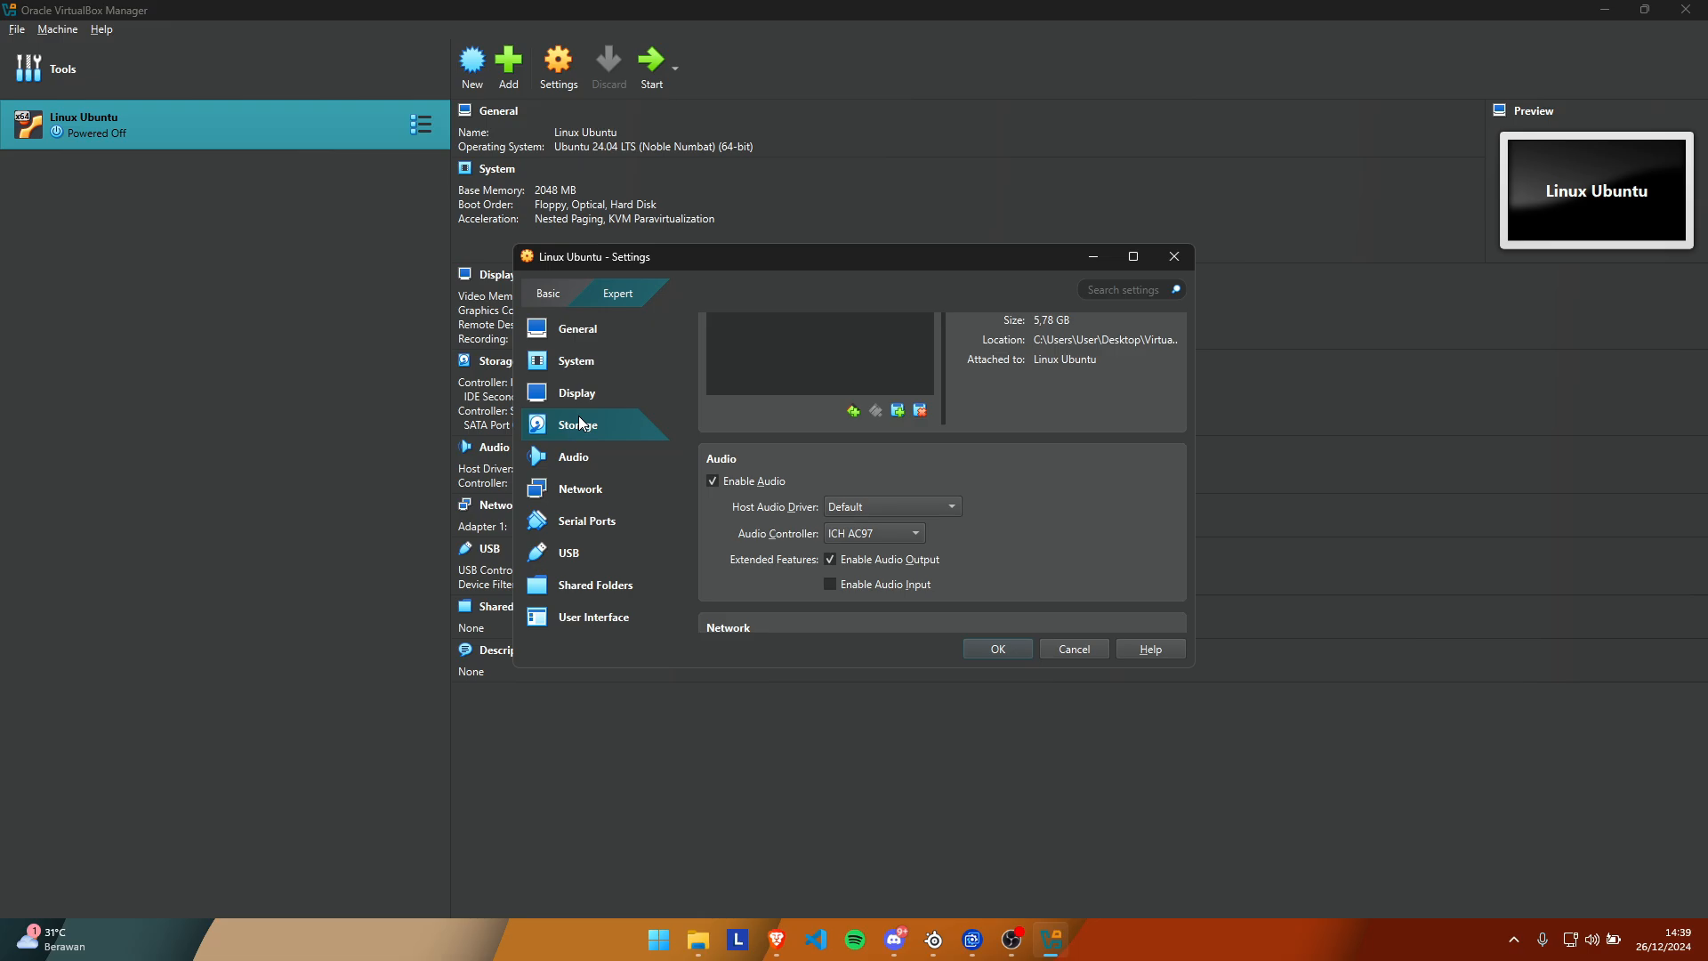
click(570, 360)
click(570, 328)
click(568, 396)
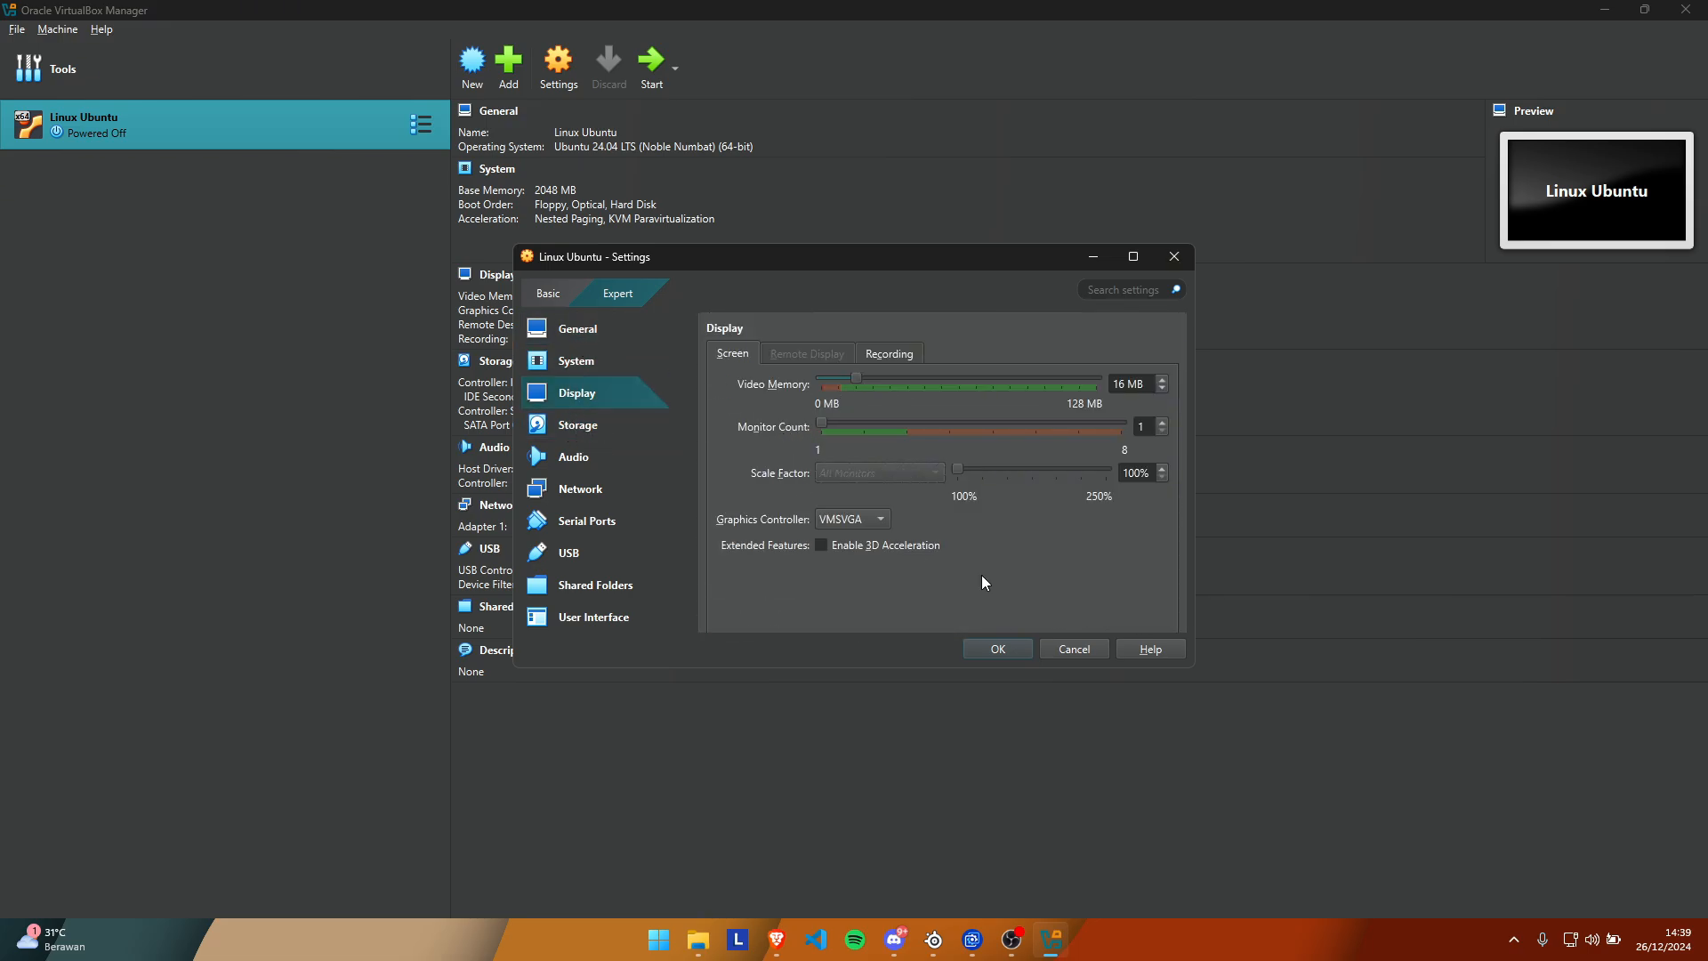
Confirm the Linux Ubuntu machine's settings and start the virtual machine.
click(573, 427)
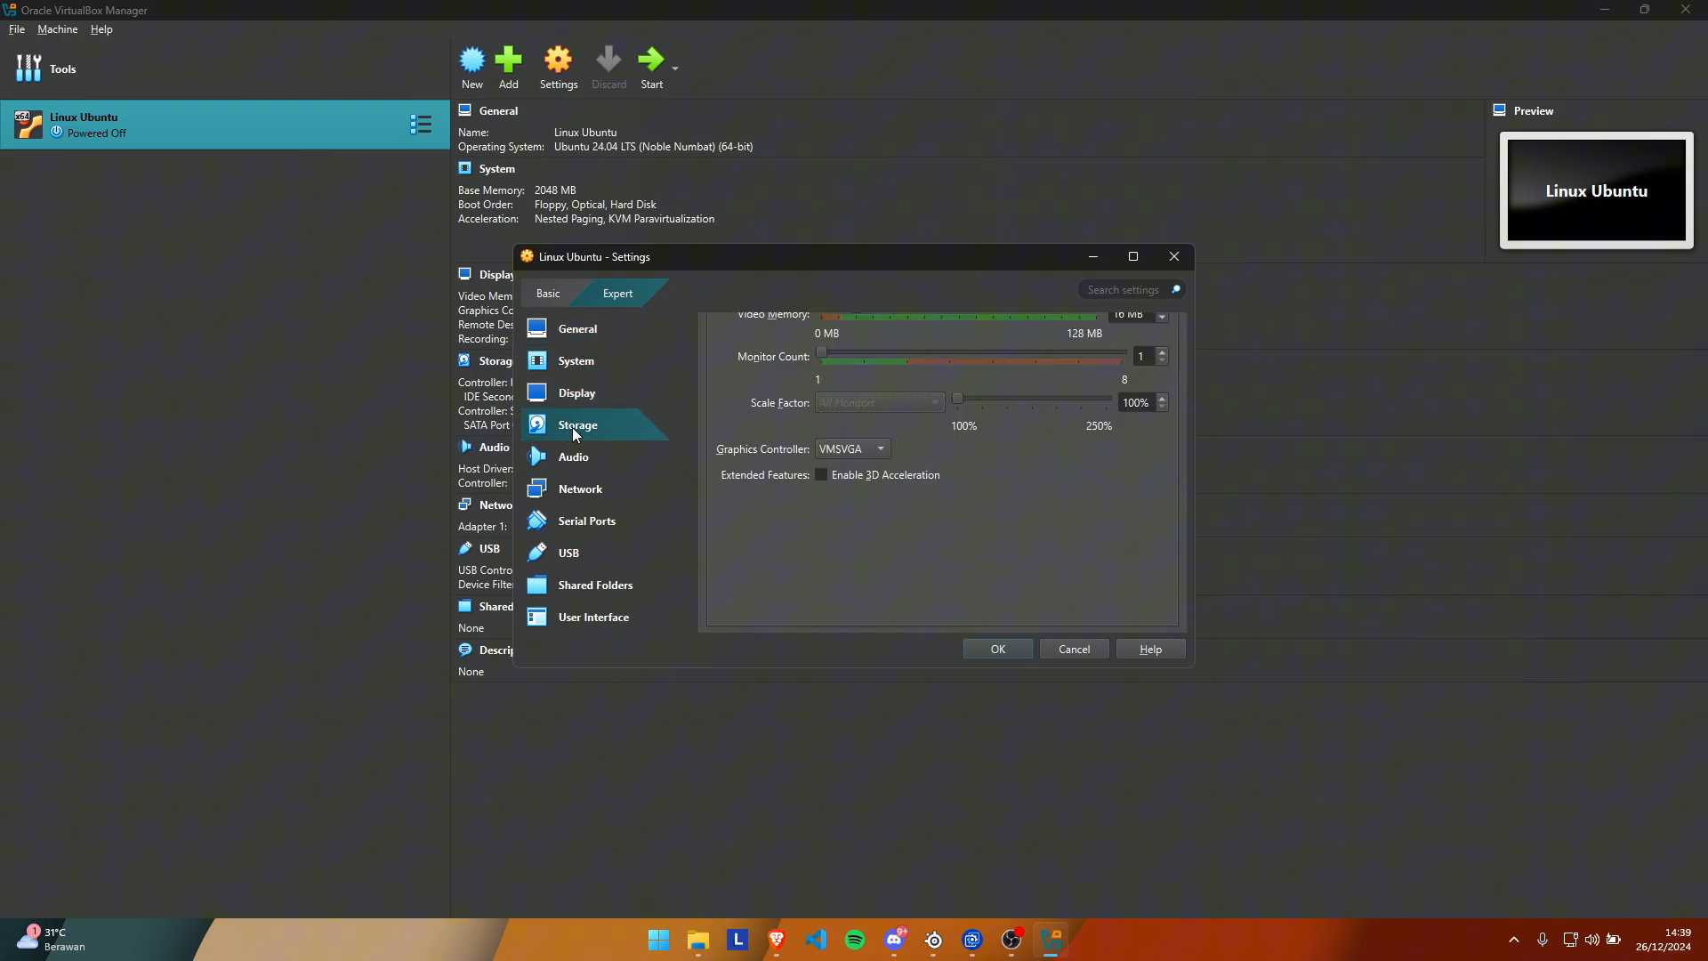
click(998, 649)
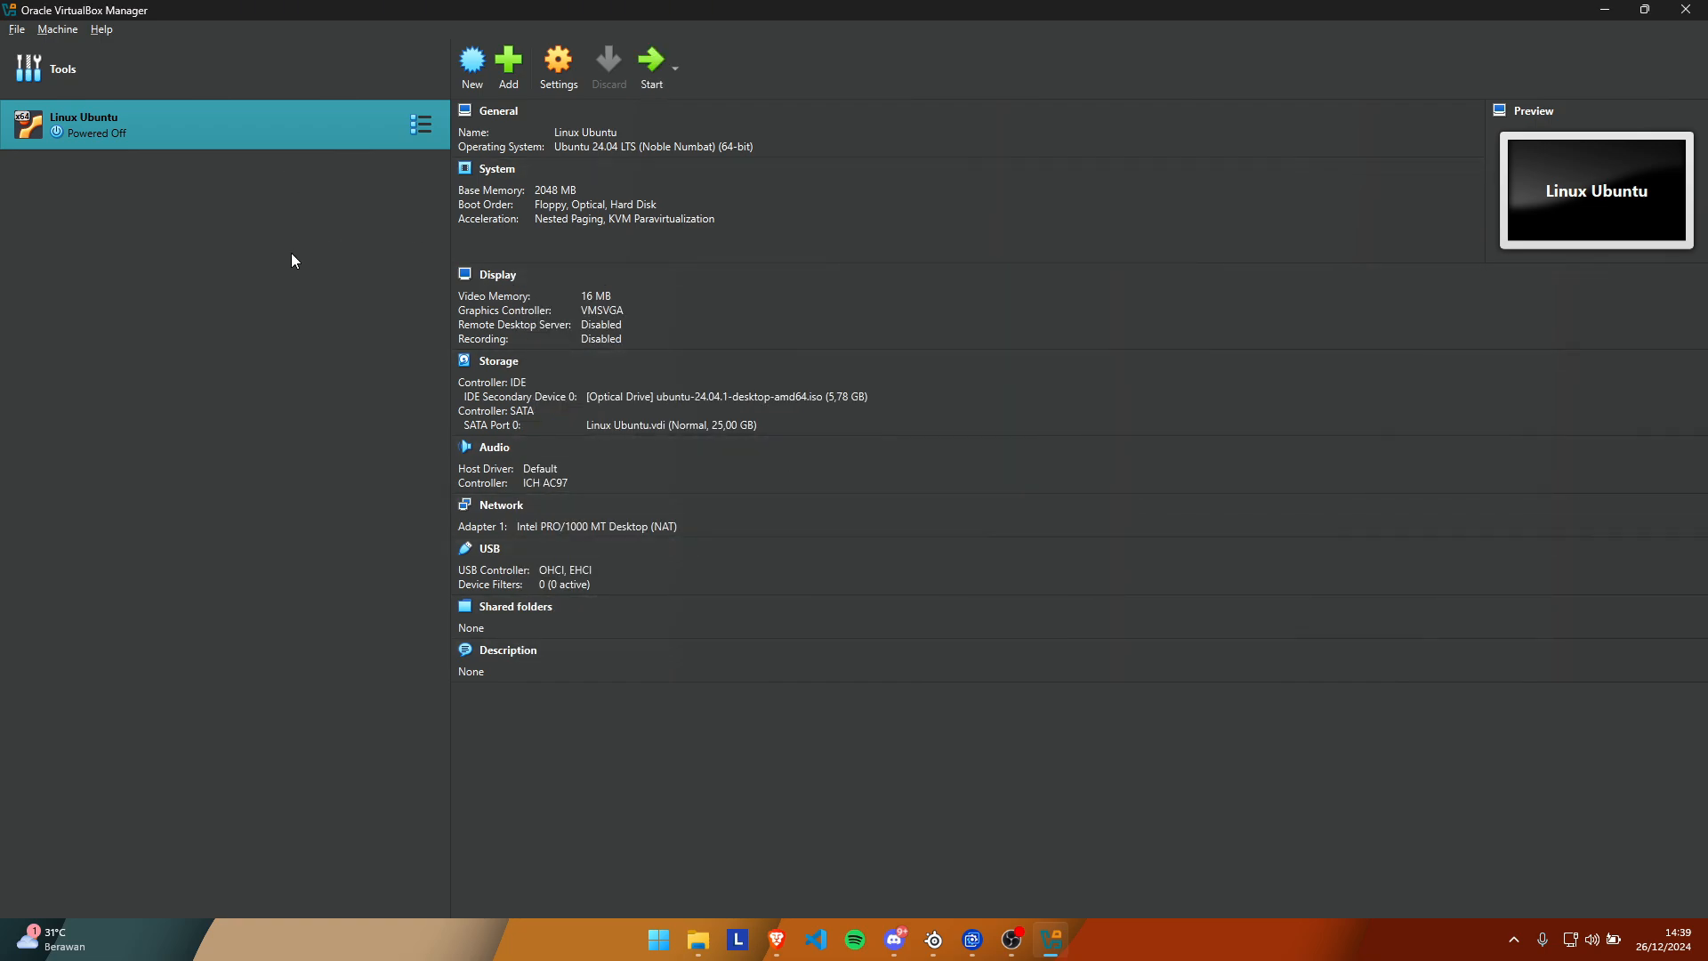
click(646, 83)
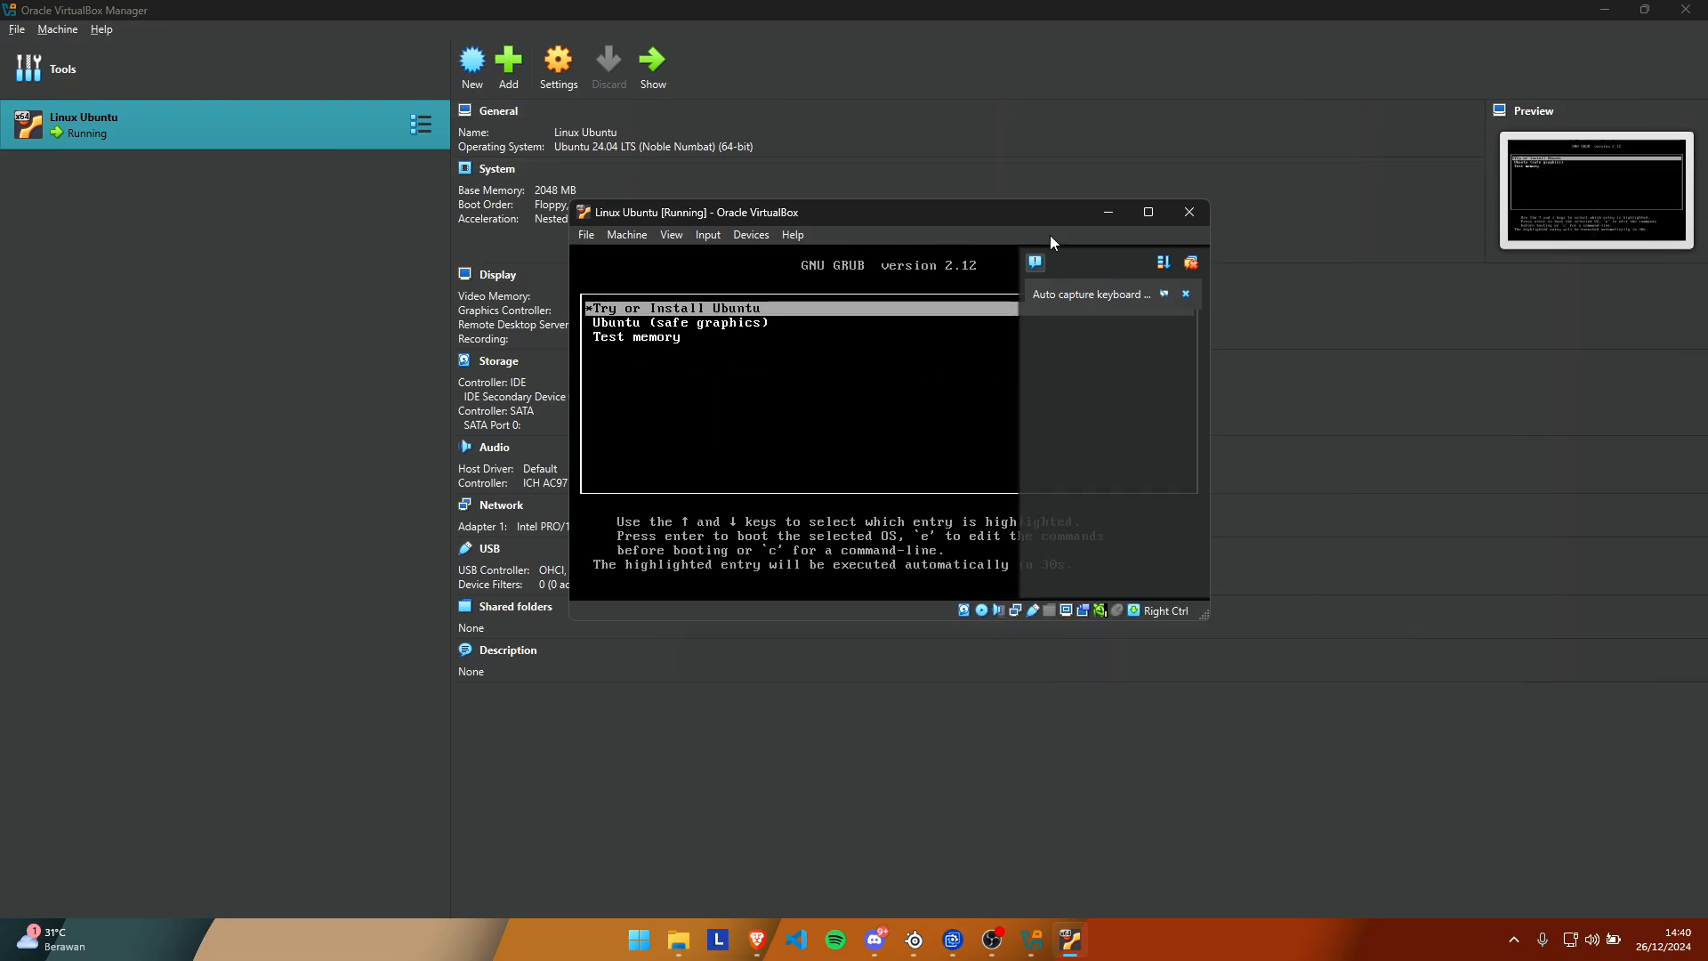
Maximize the machine window and boot the Try or Install Ubuntu entry from the GRUB menu.
click(1153, 214)
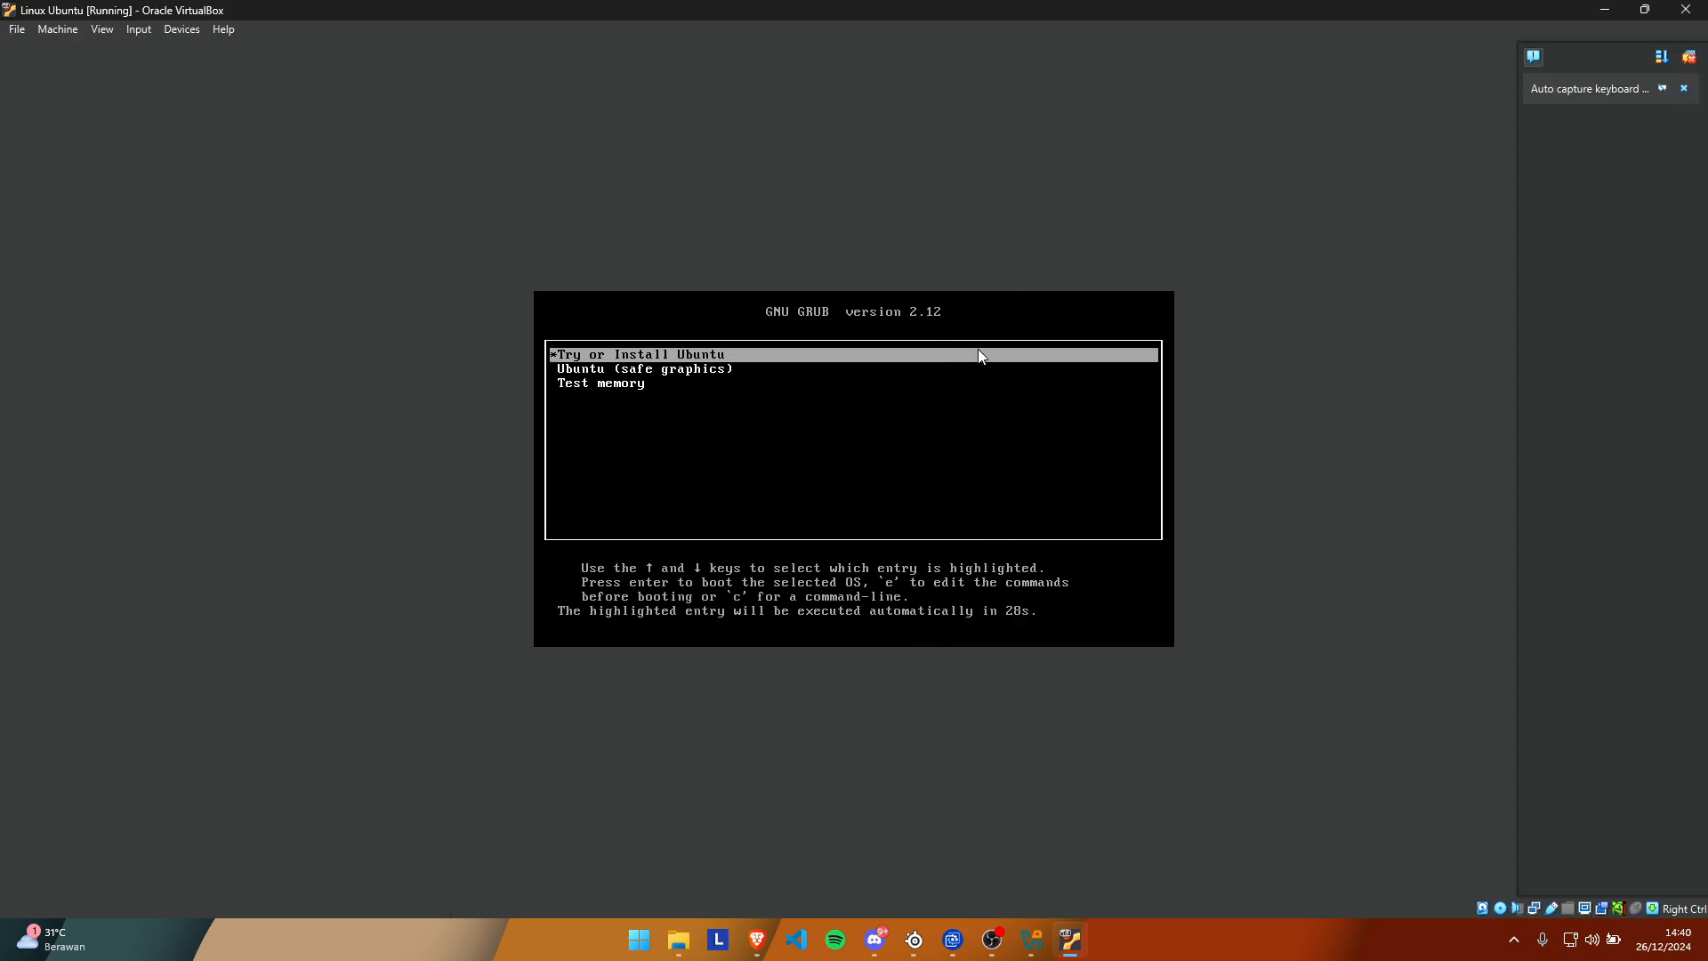
key(Down)
key(Up)
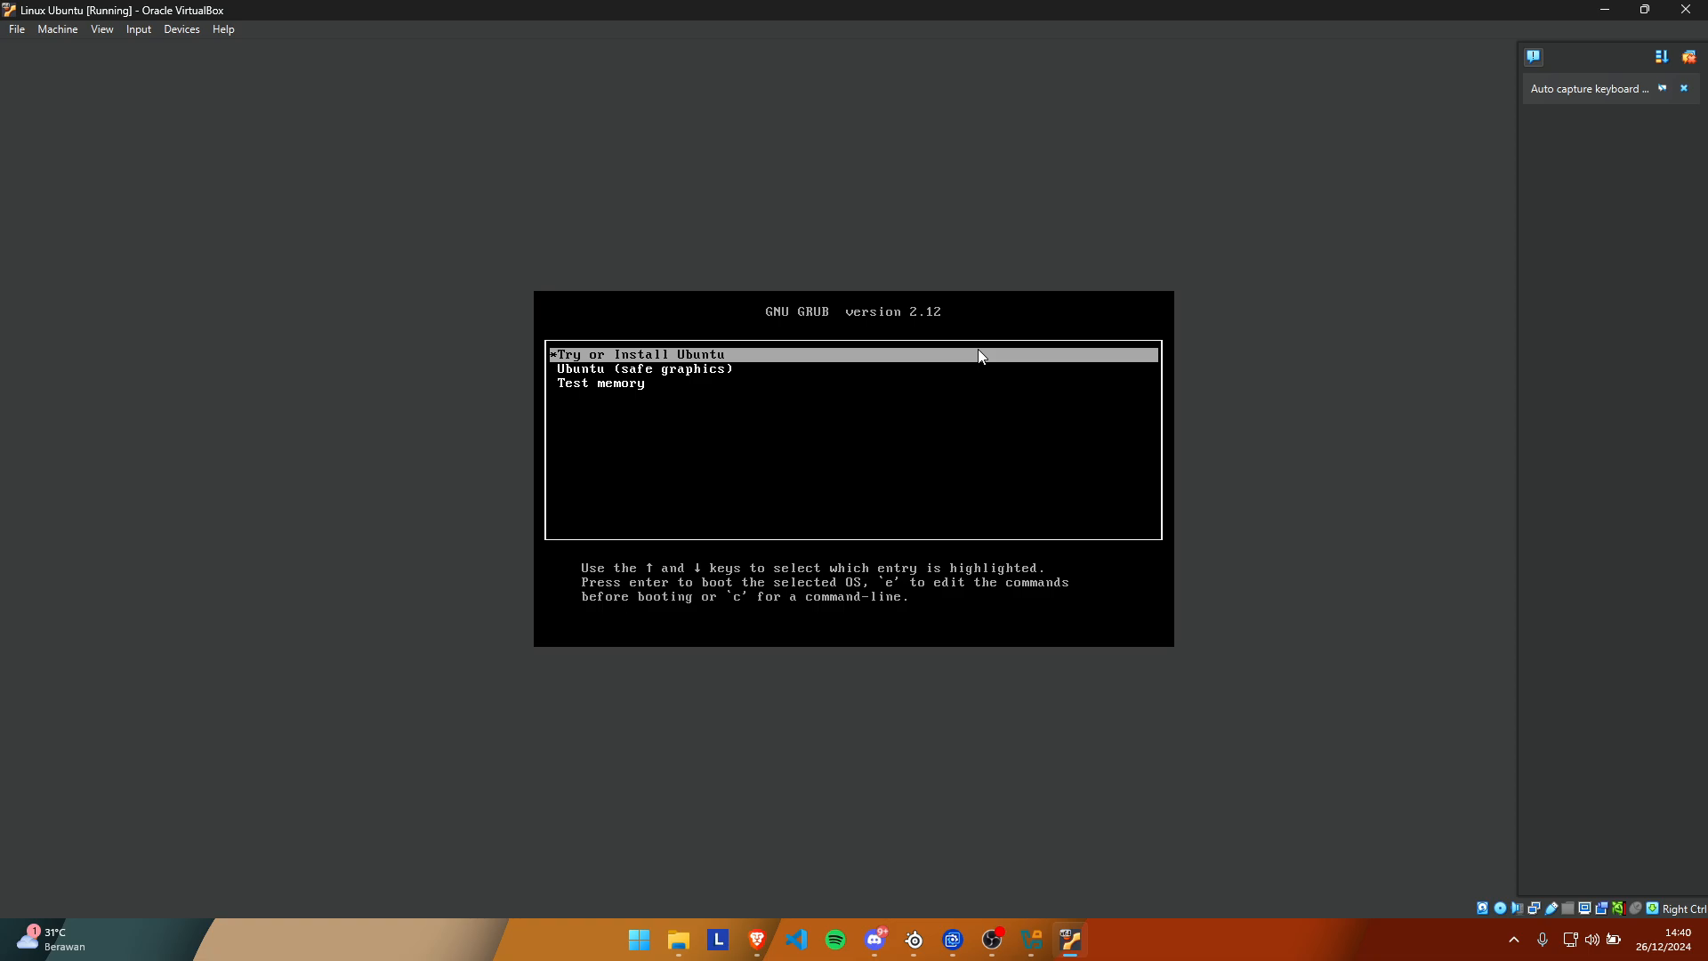
key(Return)
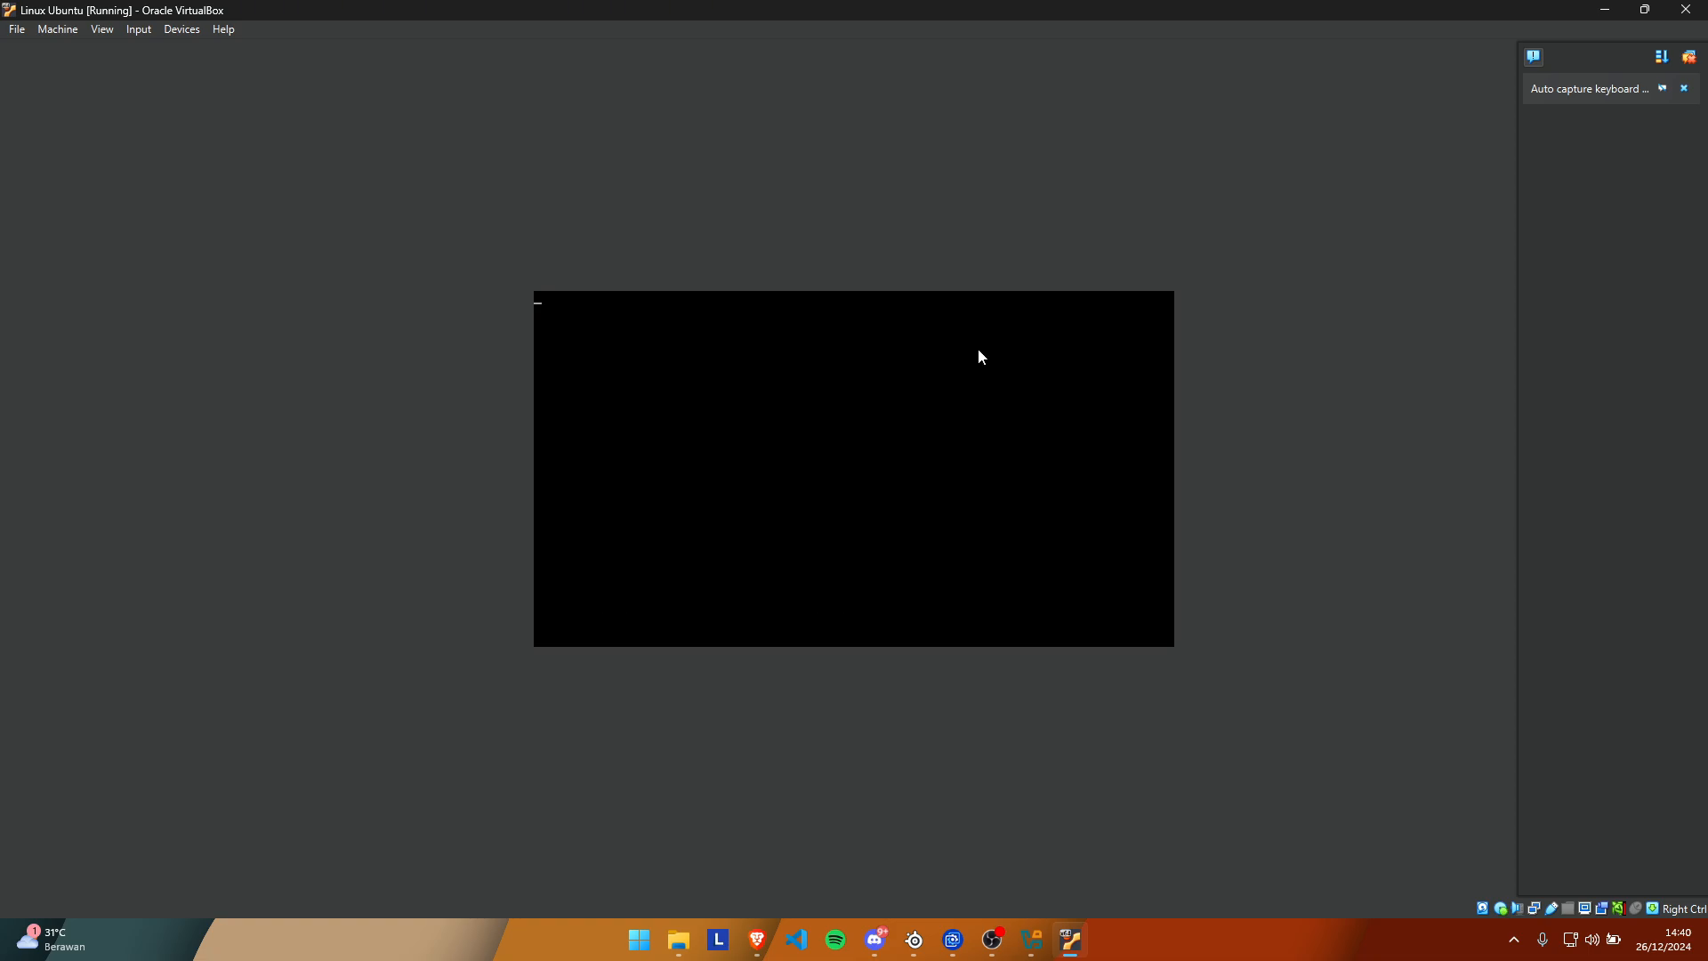
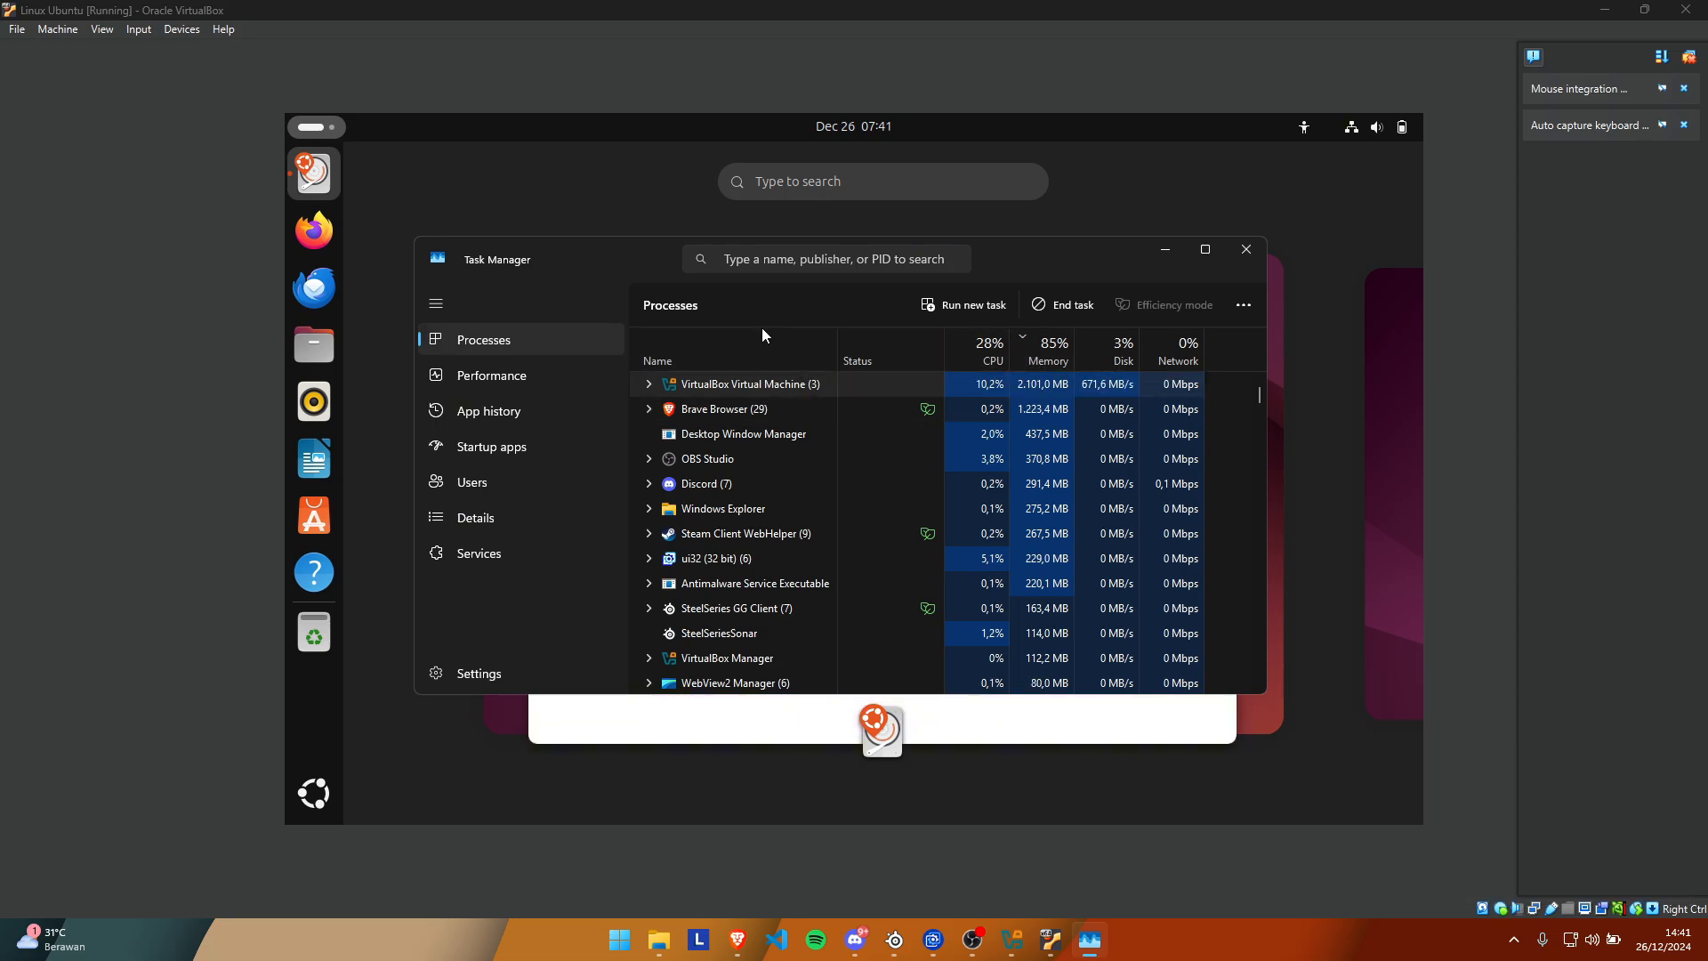
Check the host's memory usage and the VirtualBox Virtual Machine process in Task Manager, then minimize it.
click(497, 376)
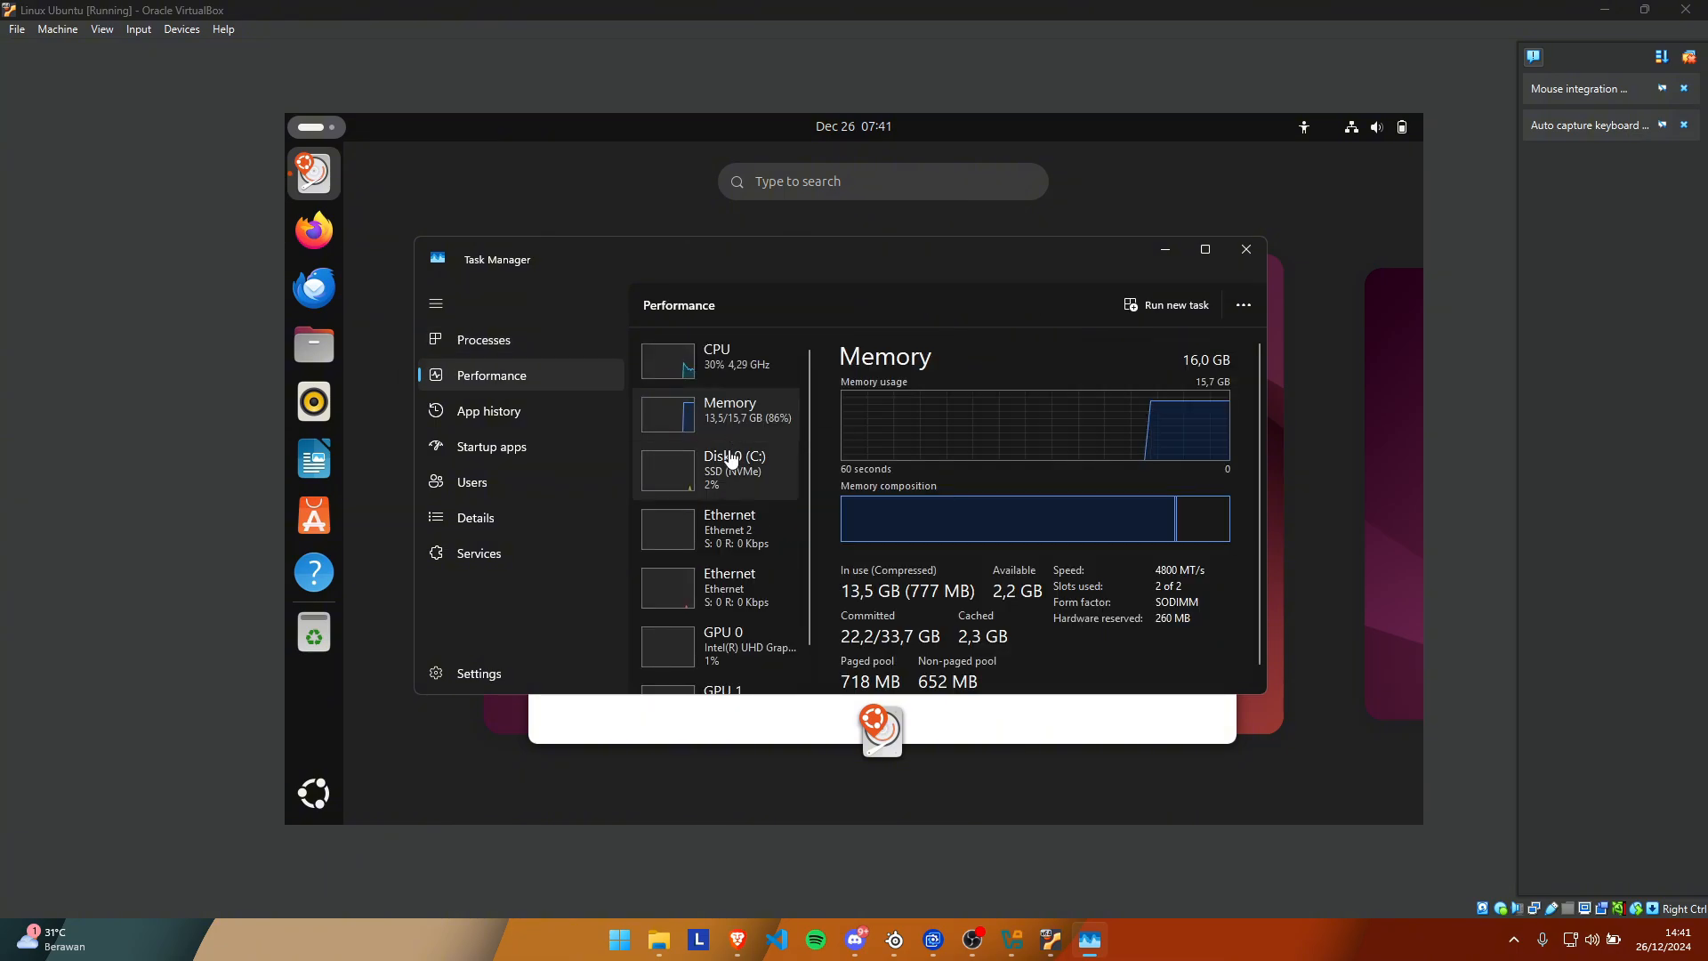
scroll(987, 627, down, 1)
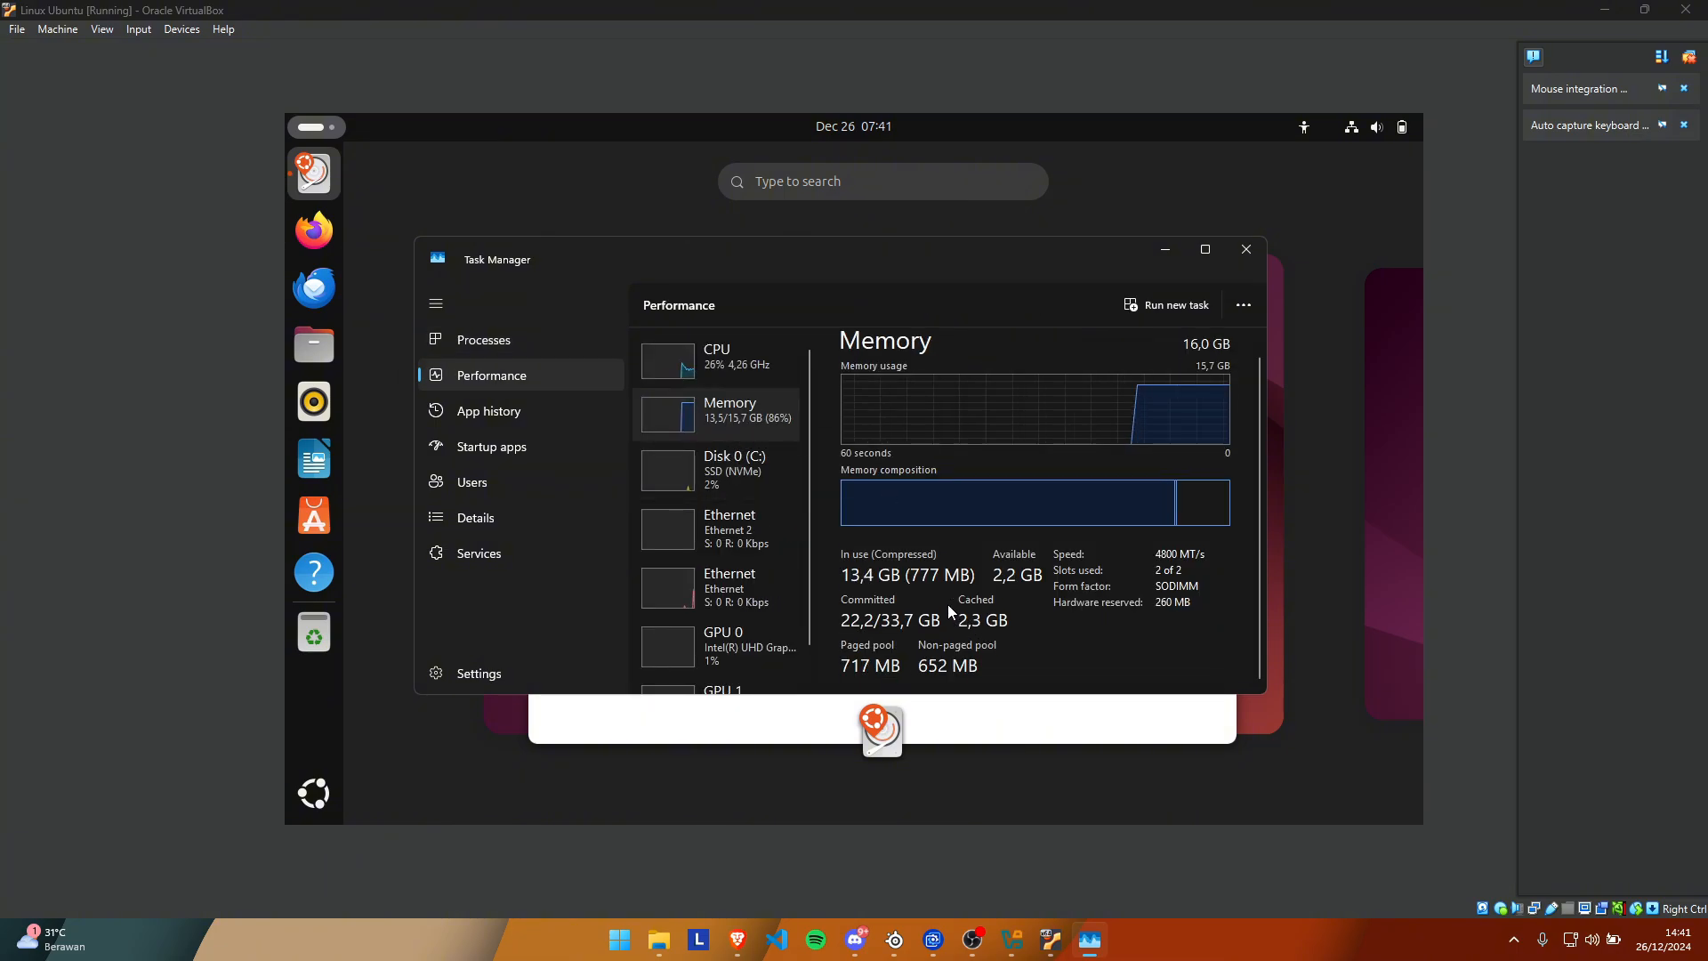
scroll(1025, 586, up, 1)
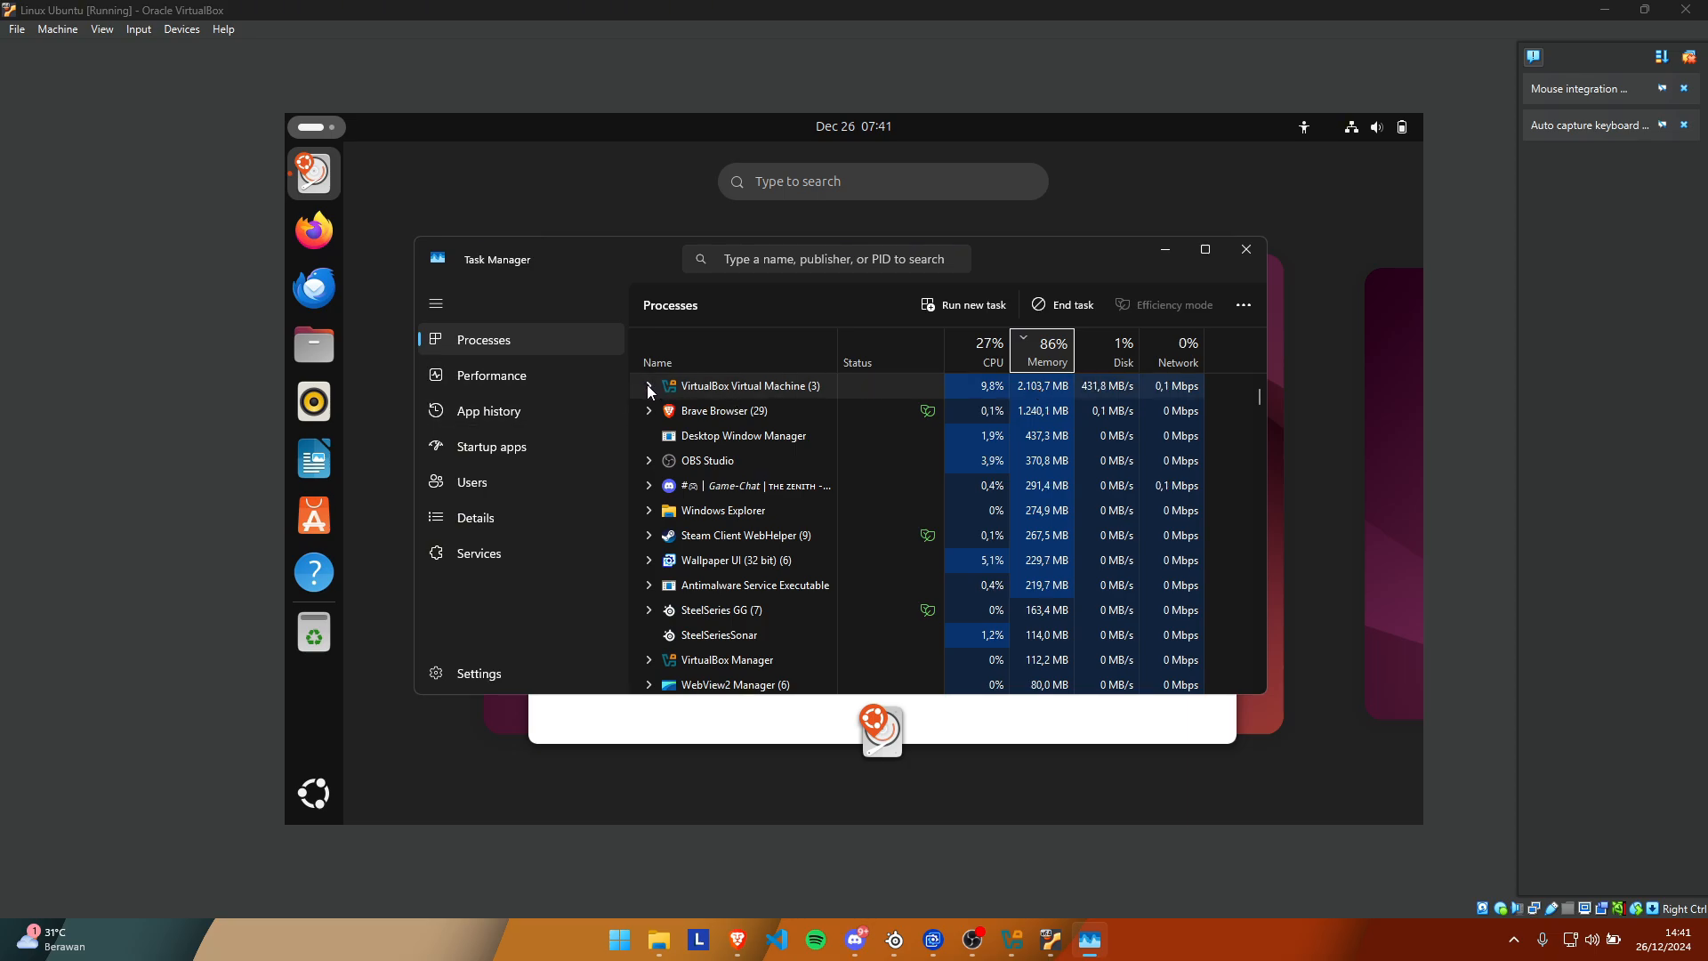
click(1170, 252)
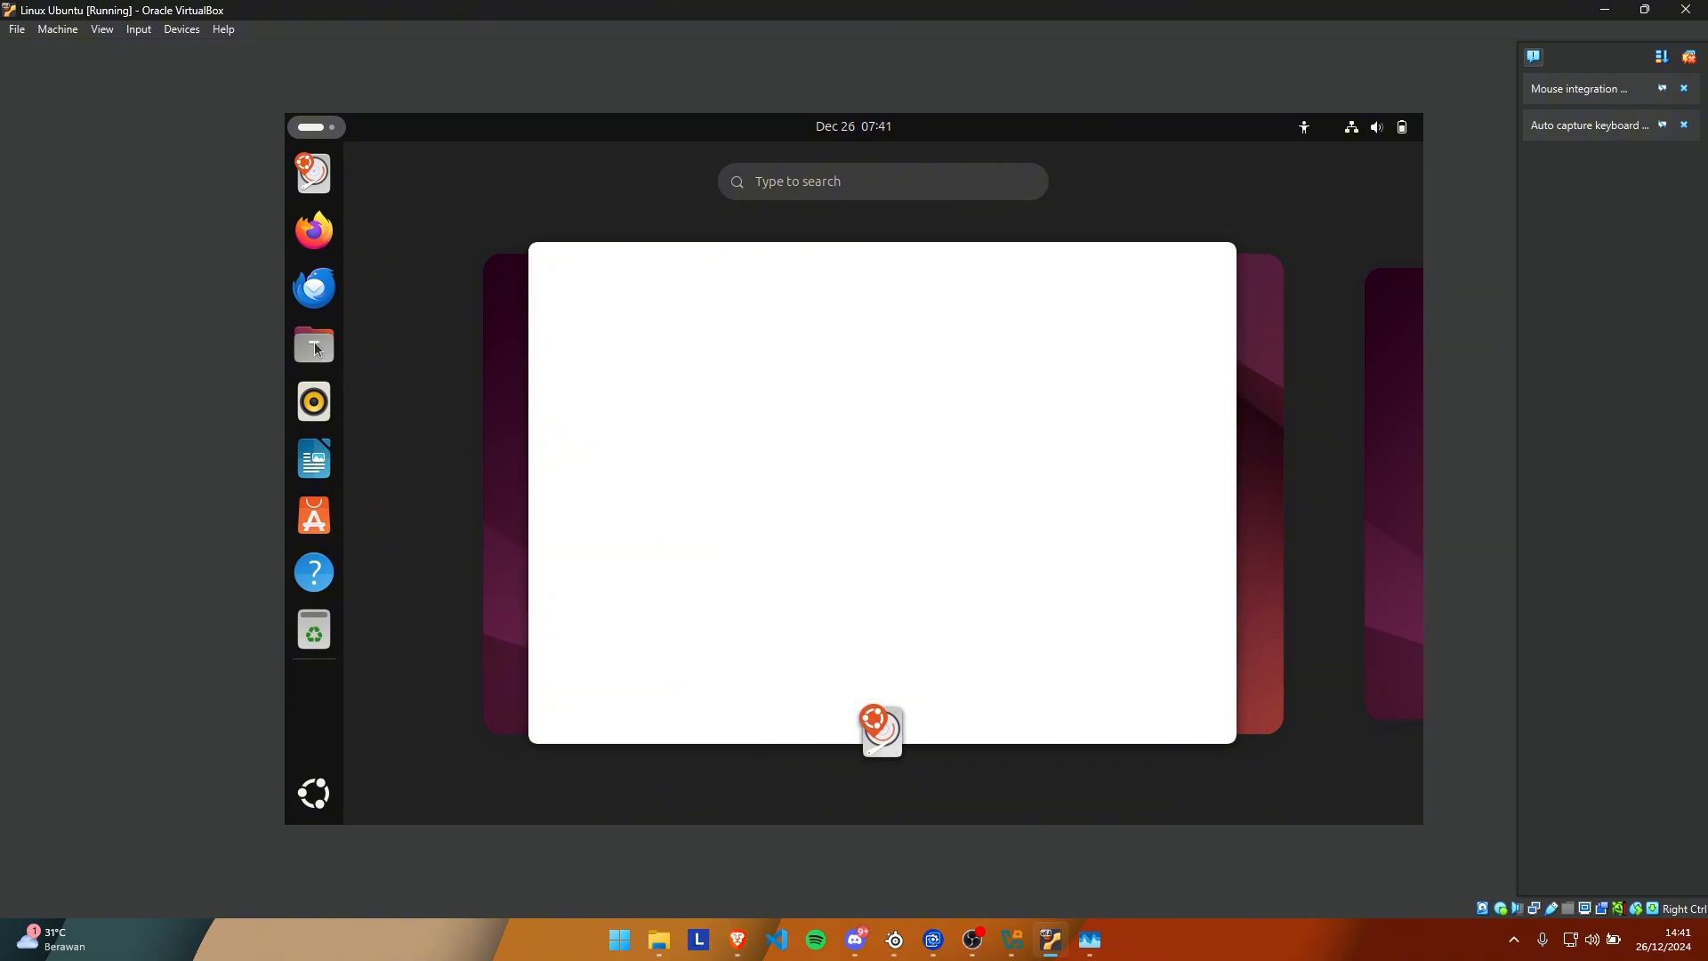
Keep English as the language in the Ubuntu installer and continue to the Accessibility page.
click(316, 230)
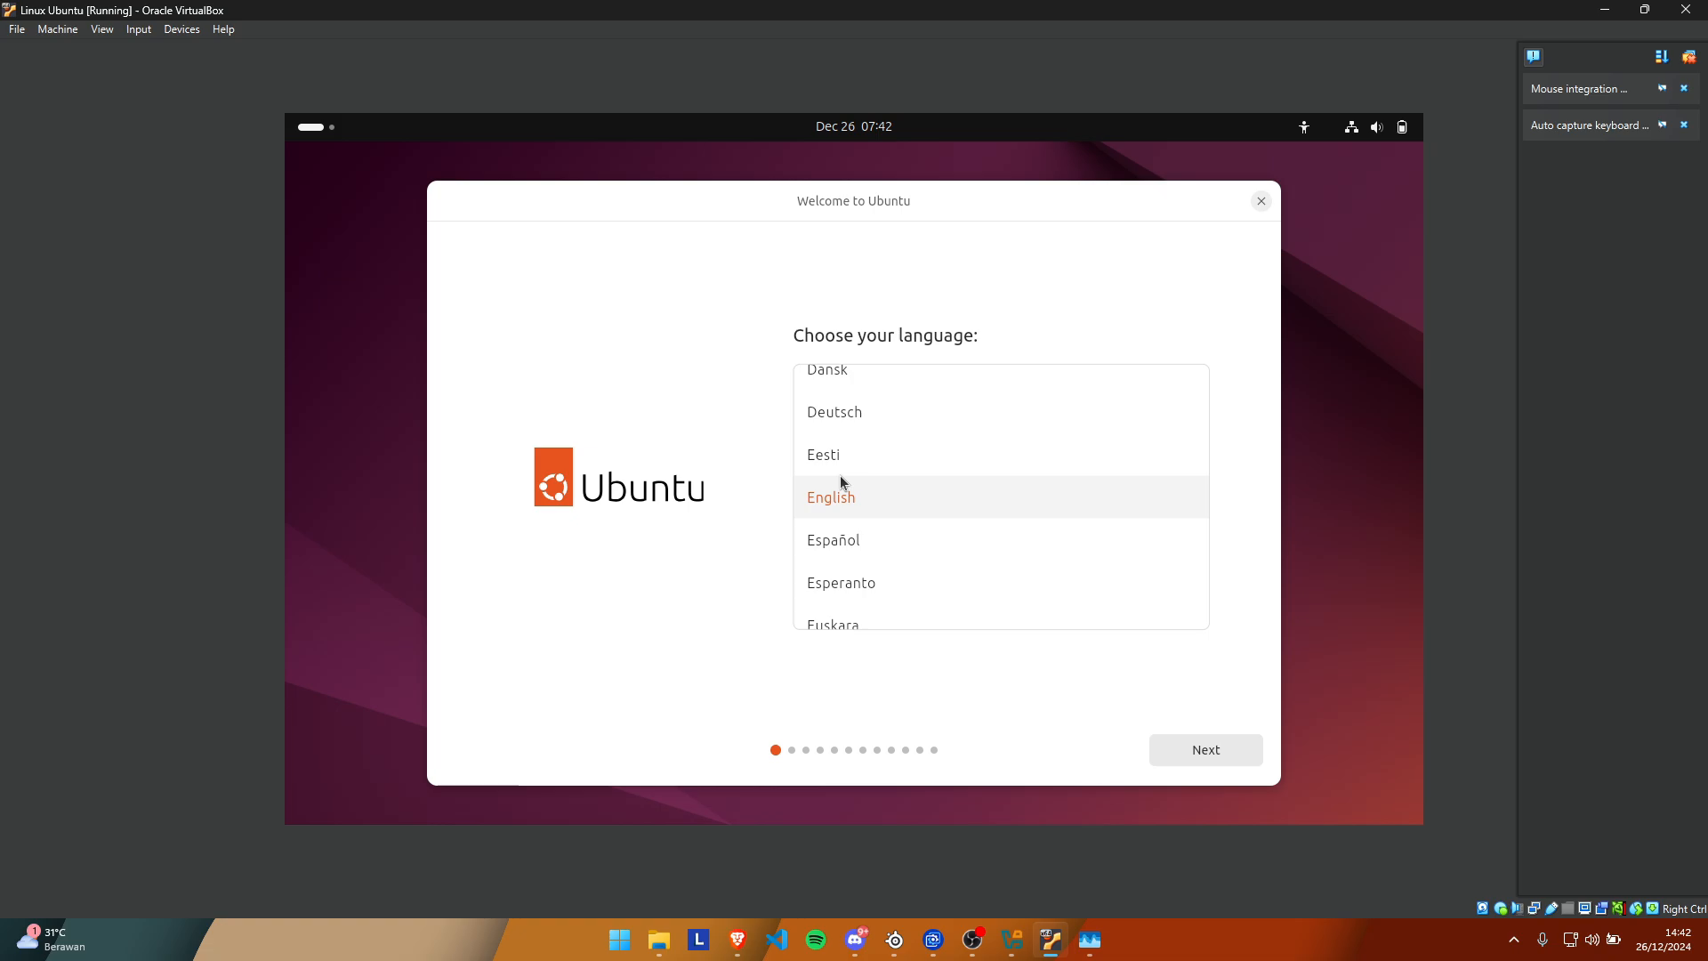
click(1210, 755)
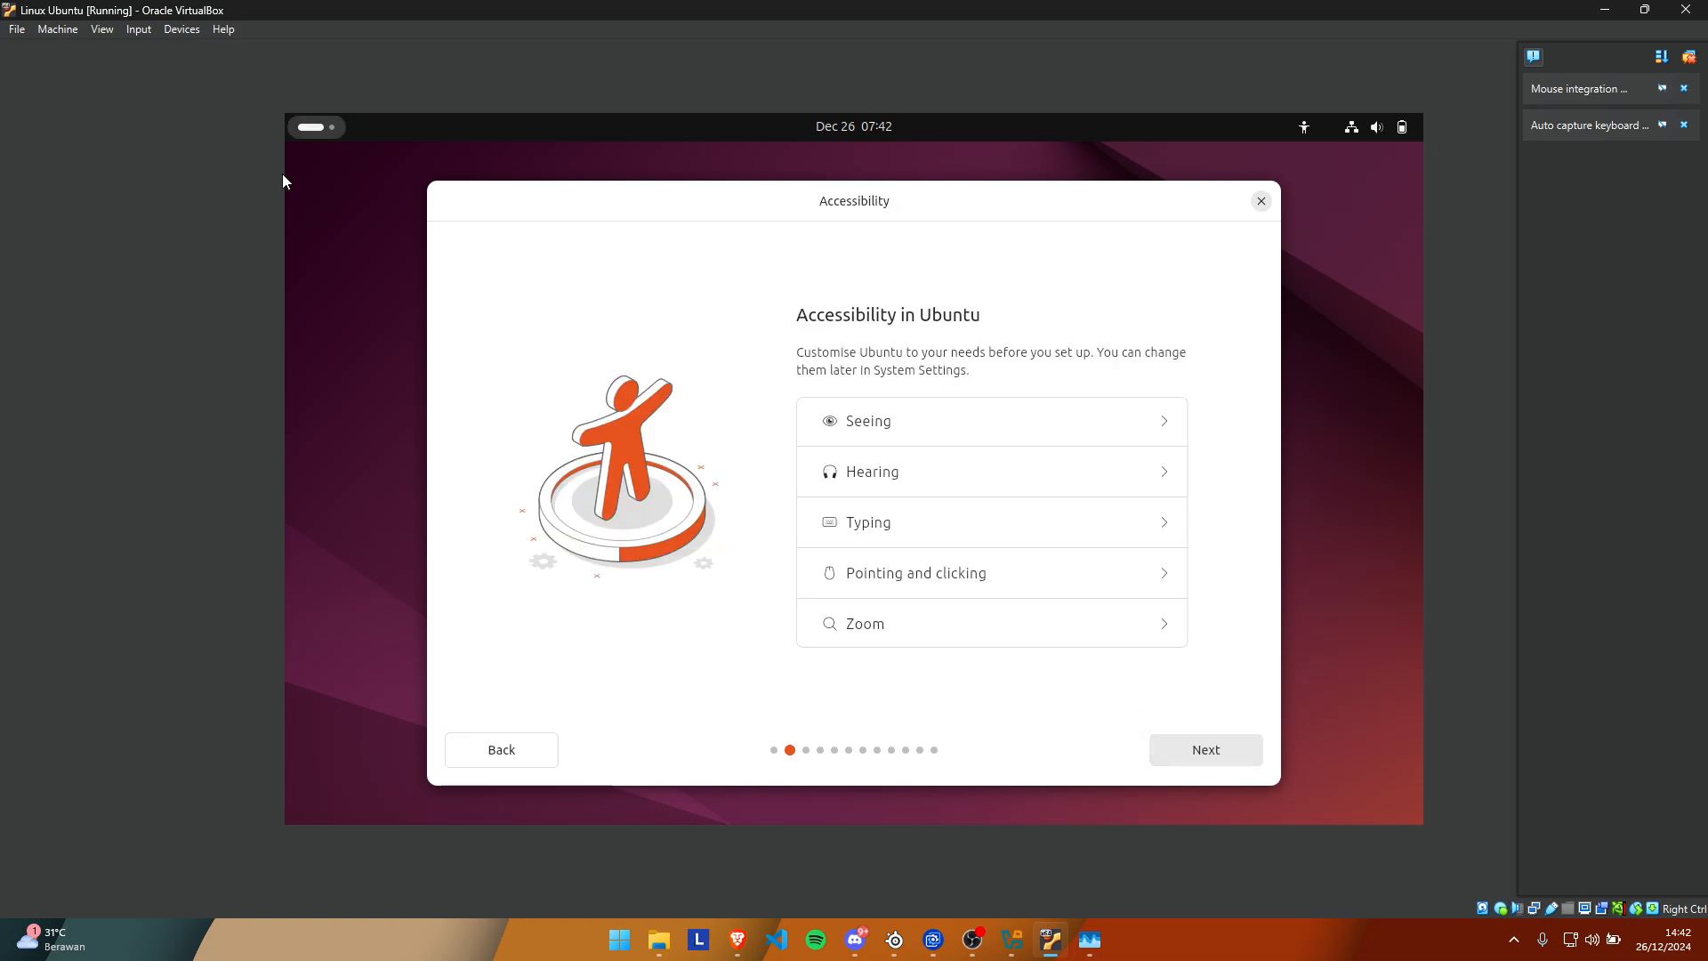
Inspect the processor and motherboard settings of the running Linux Ubuntu machine, then close its settings without changes.
click(15, 30)
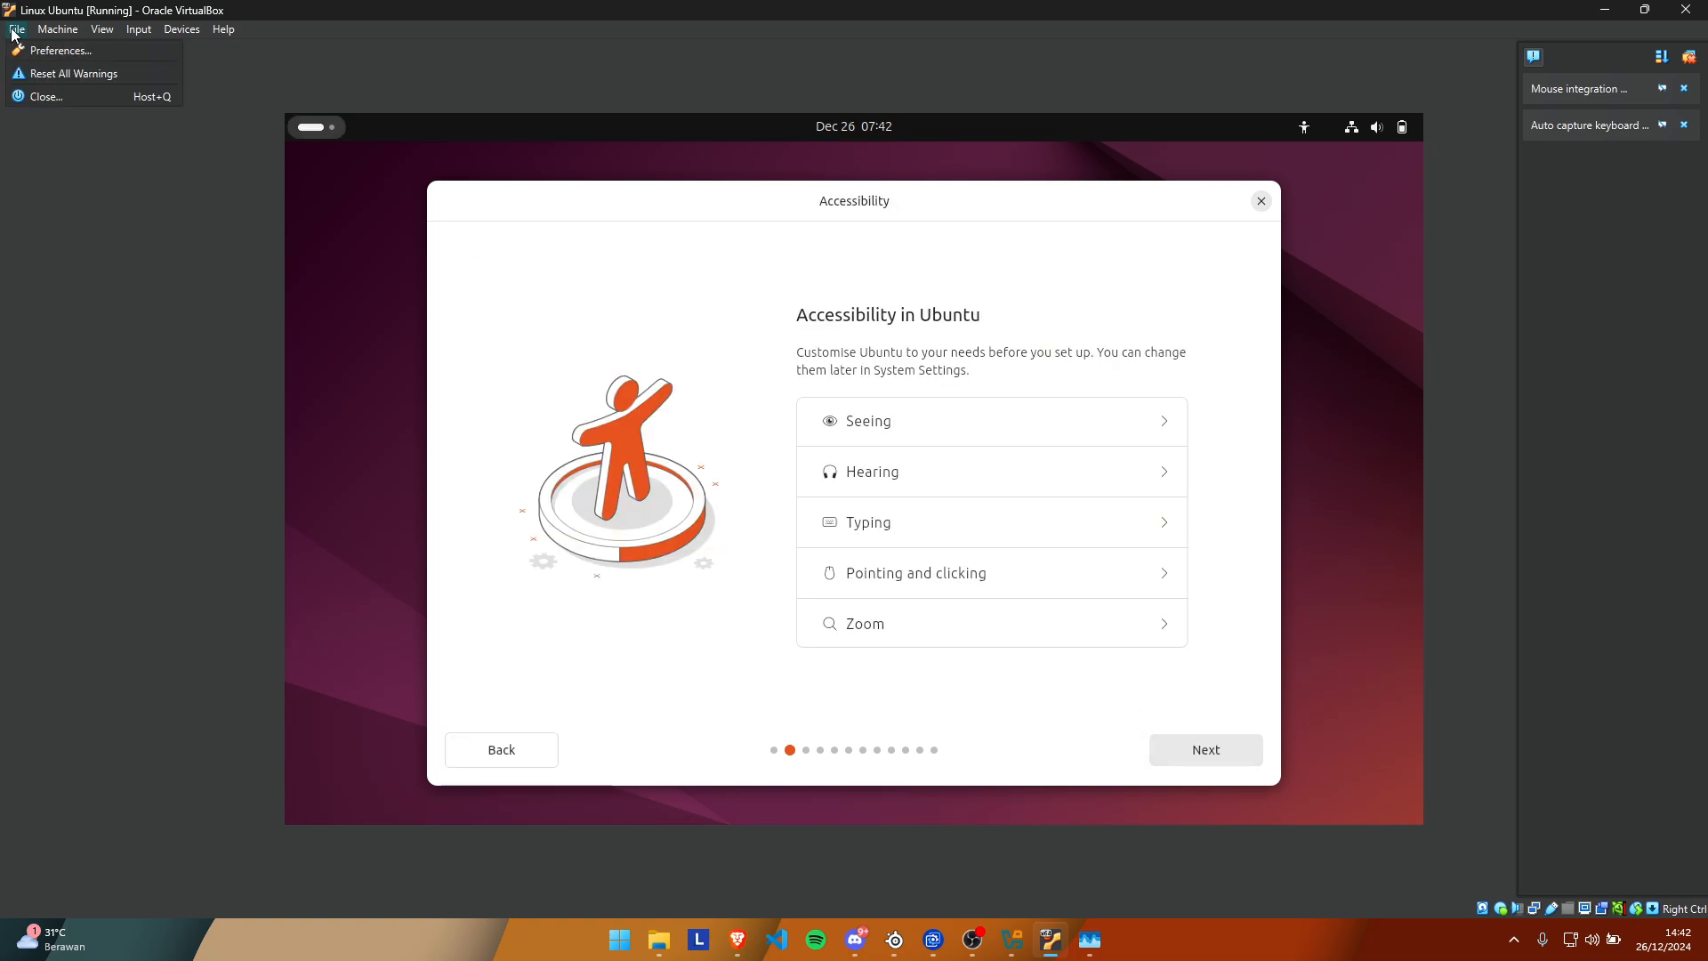
click(72, 50)
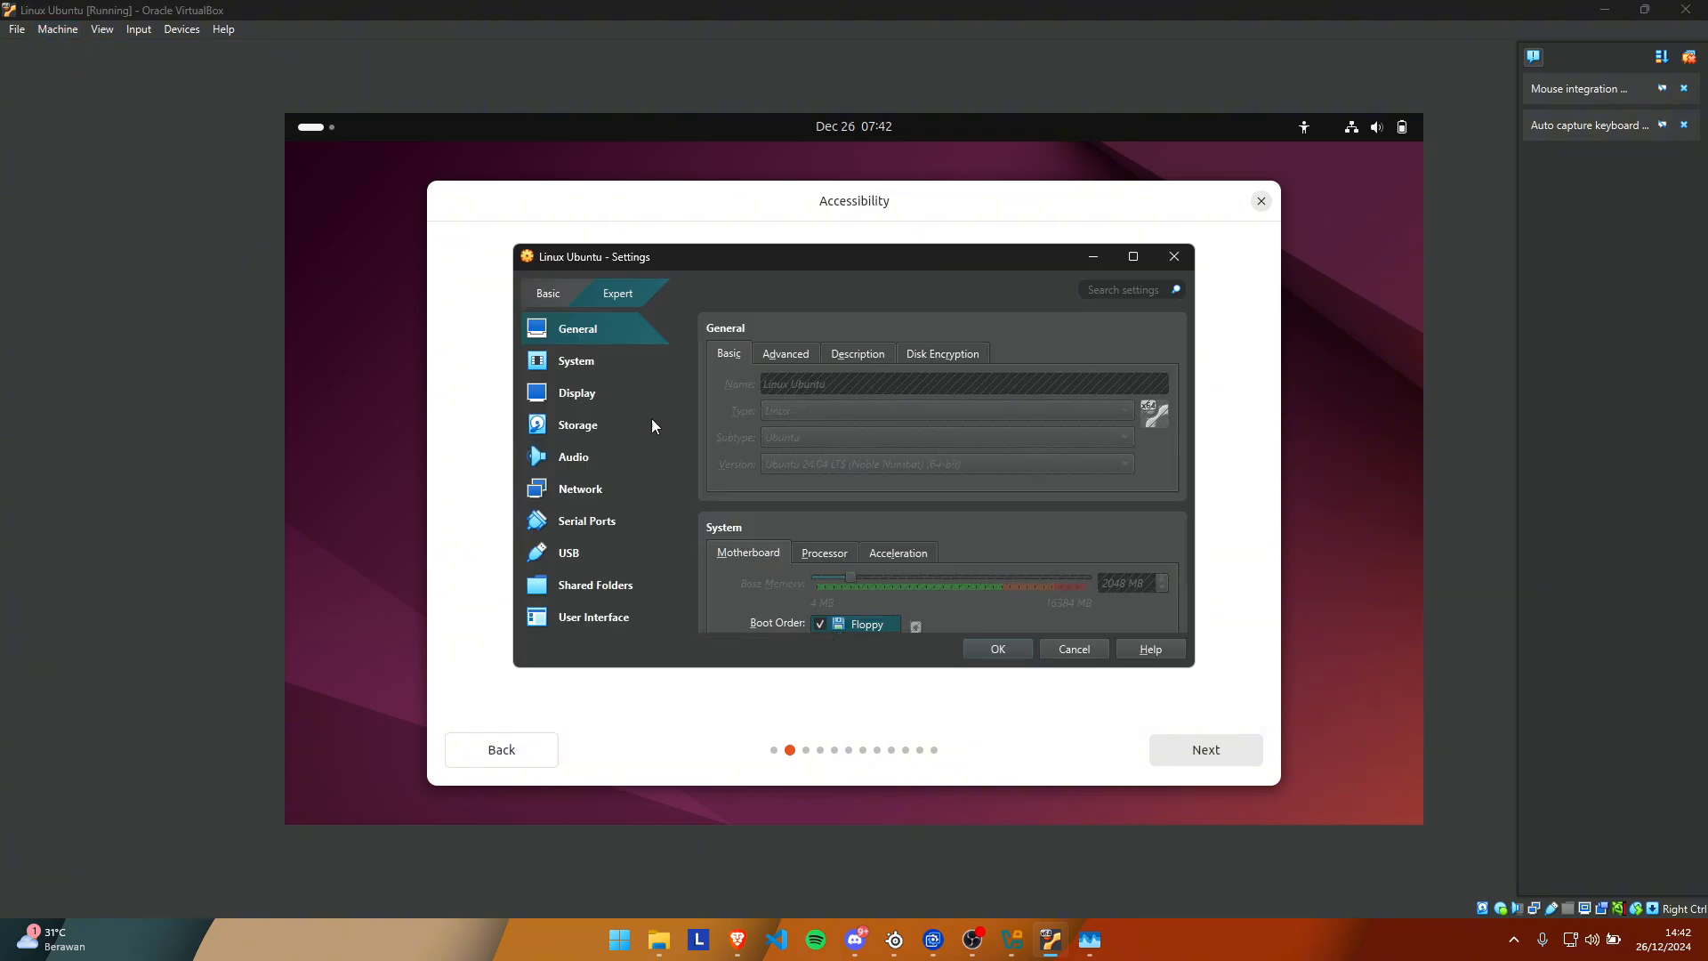
click(824, 553)
scroll(873, 545, down, 1)
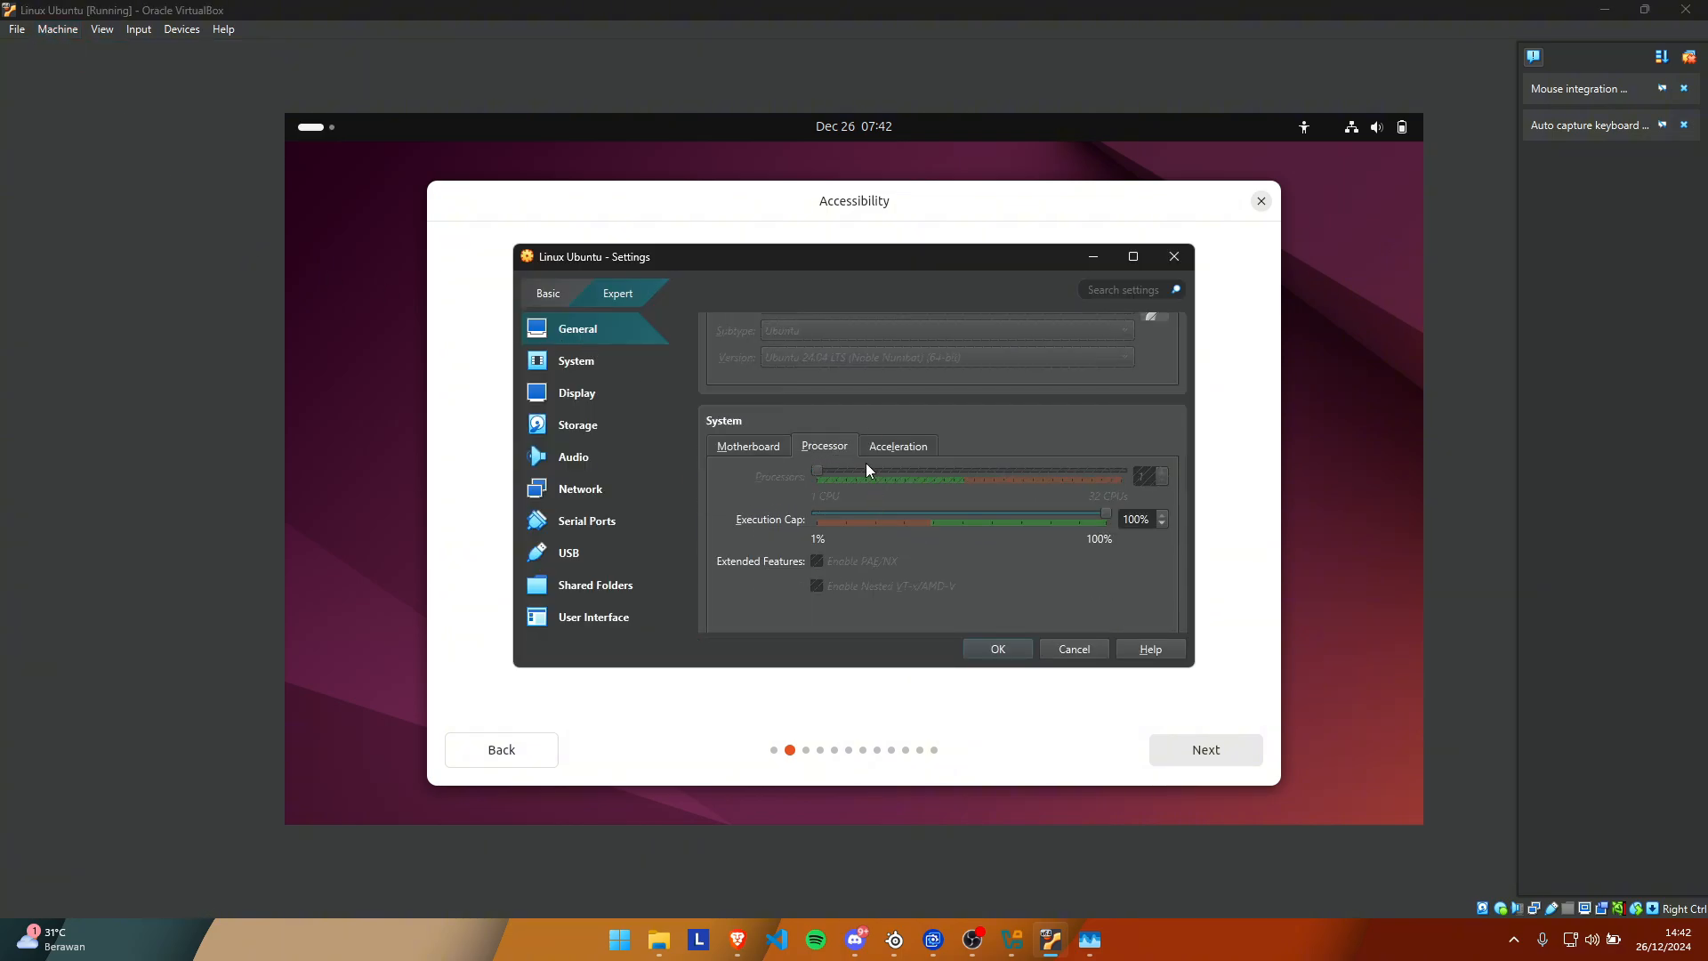
click(734, 447)
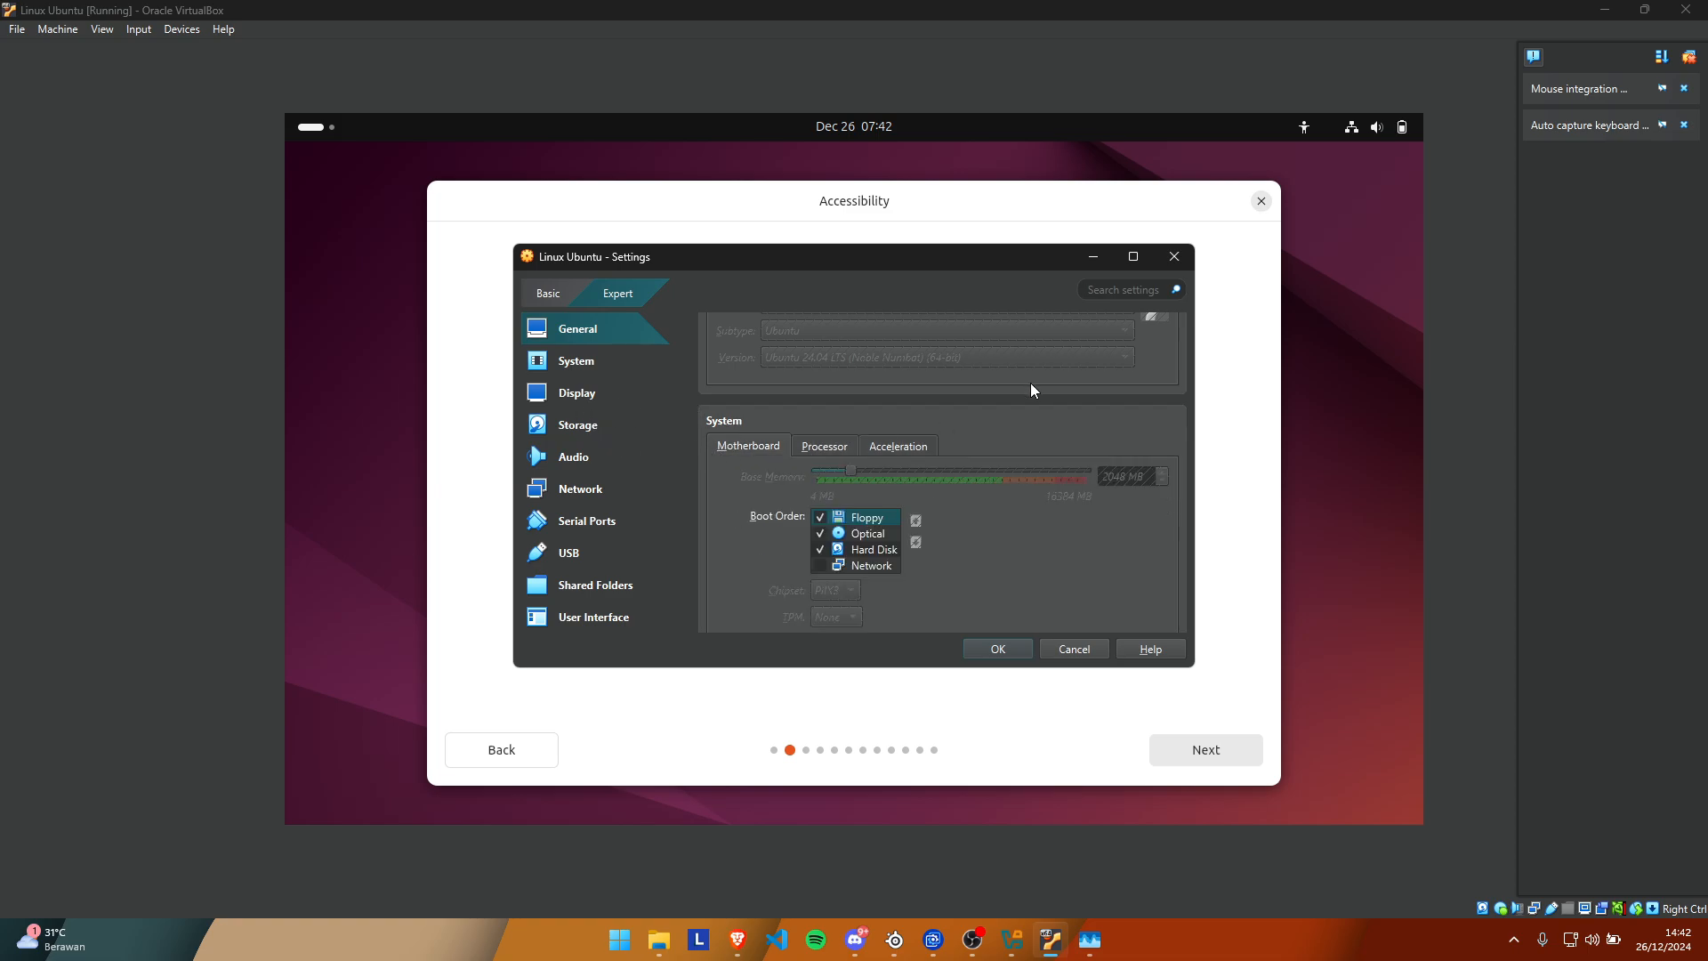
click(1174, 257)
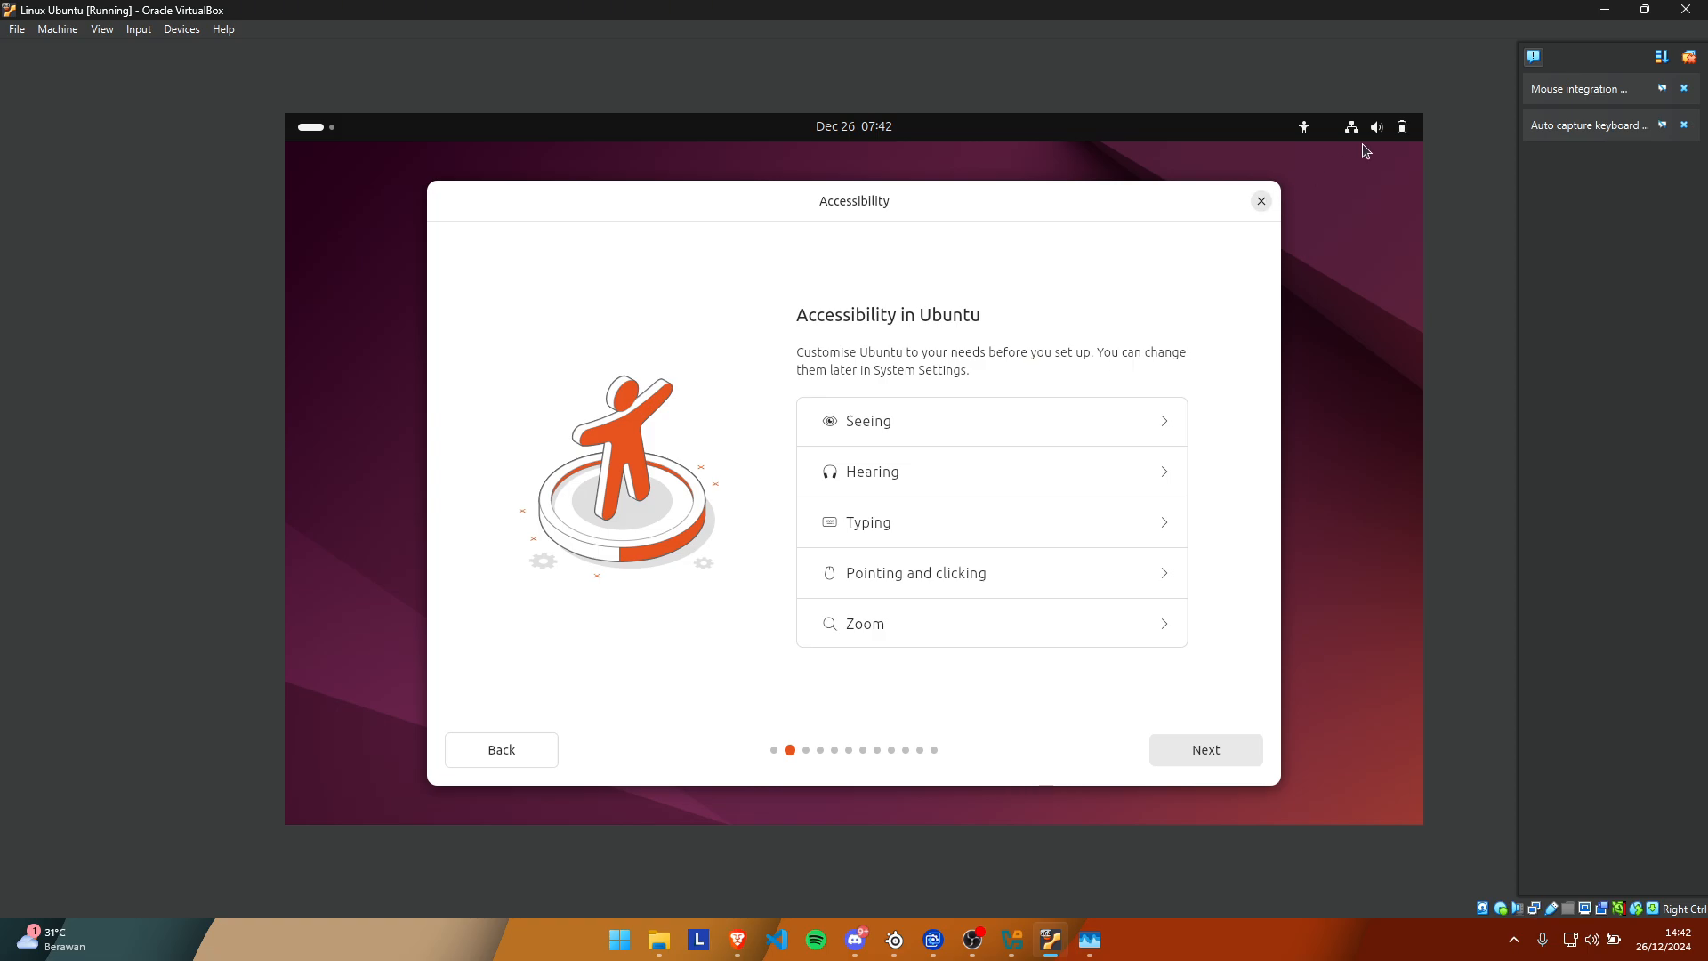
Close the running Linux Ubuntu machine with the option to save the machine state.
click(1695, 11)
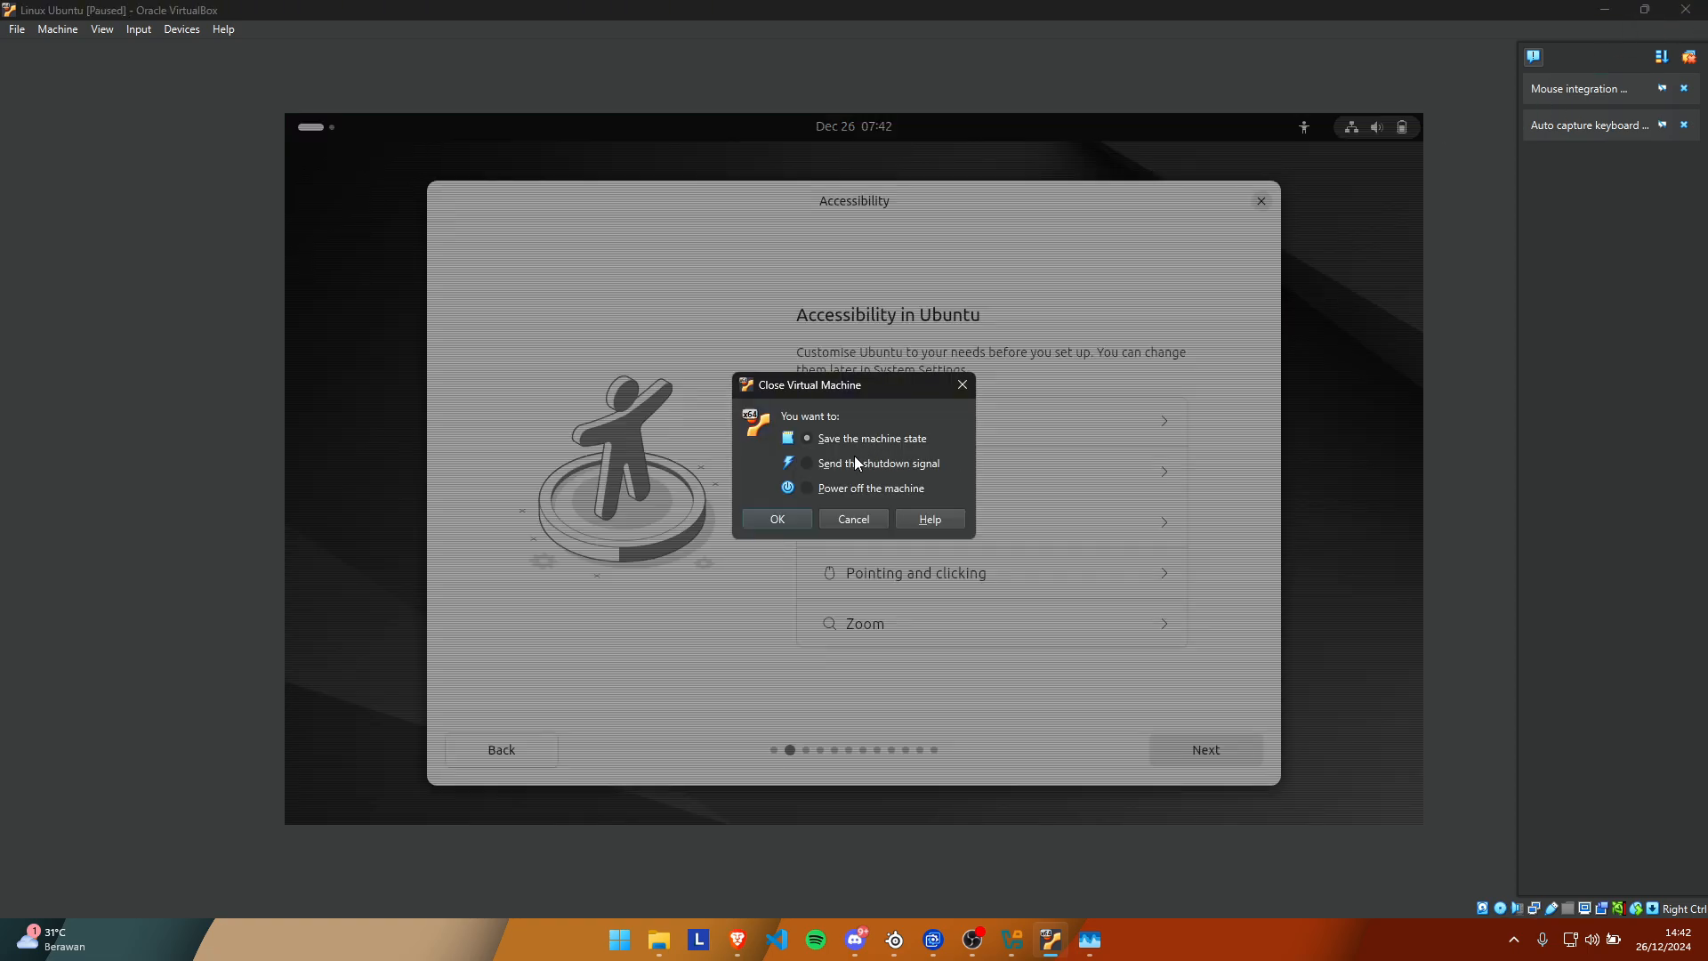
click(807, 439)
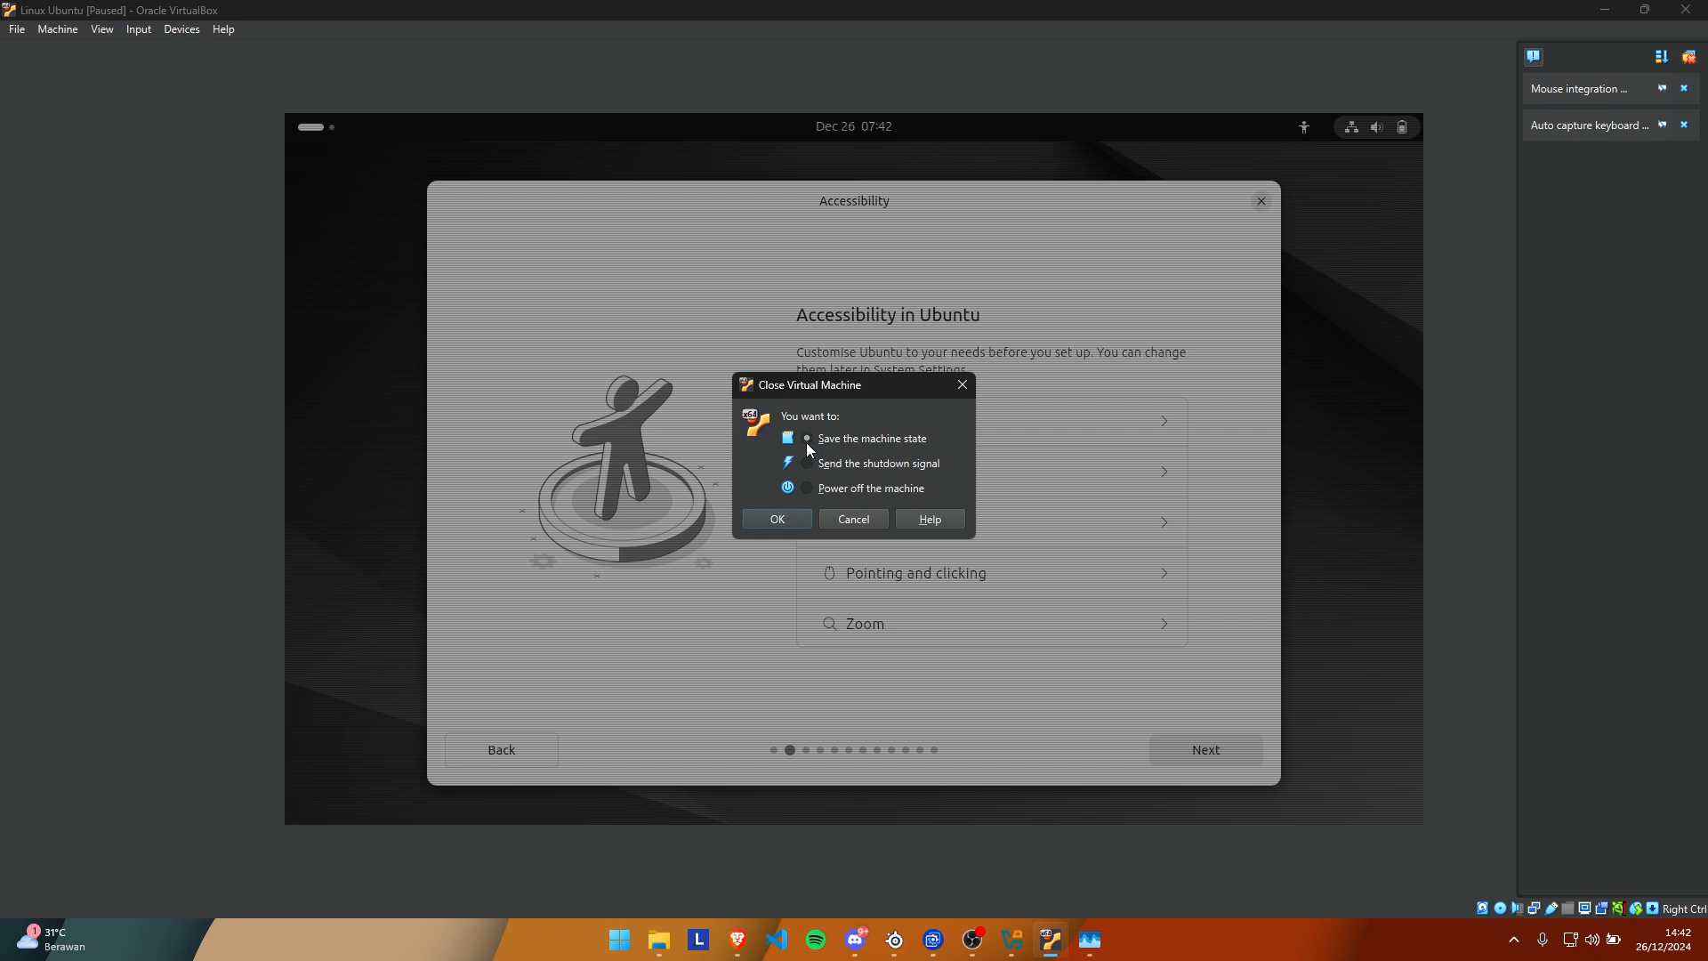
click(806, 488)
click(807, 439)
click(777, 518)
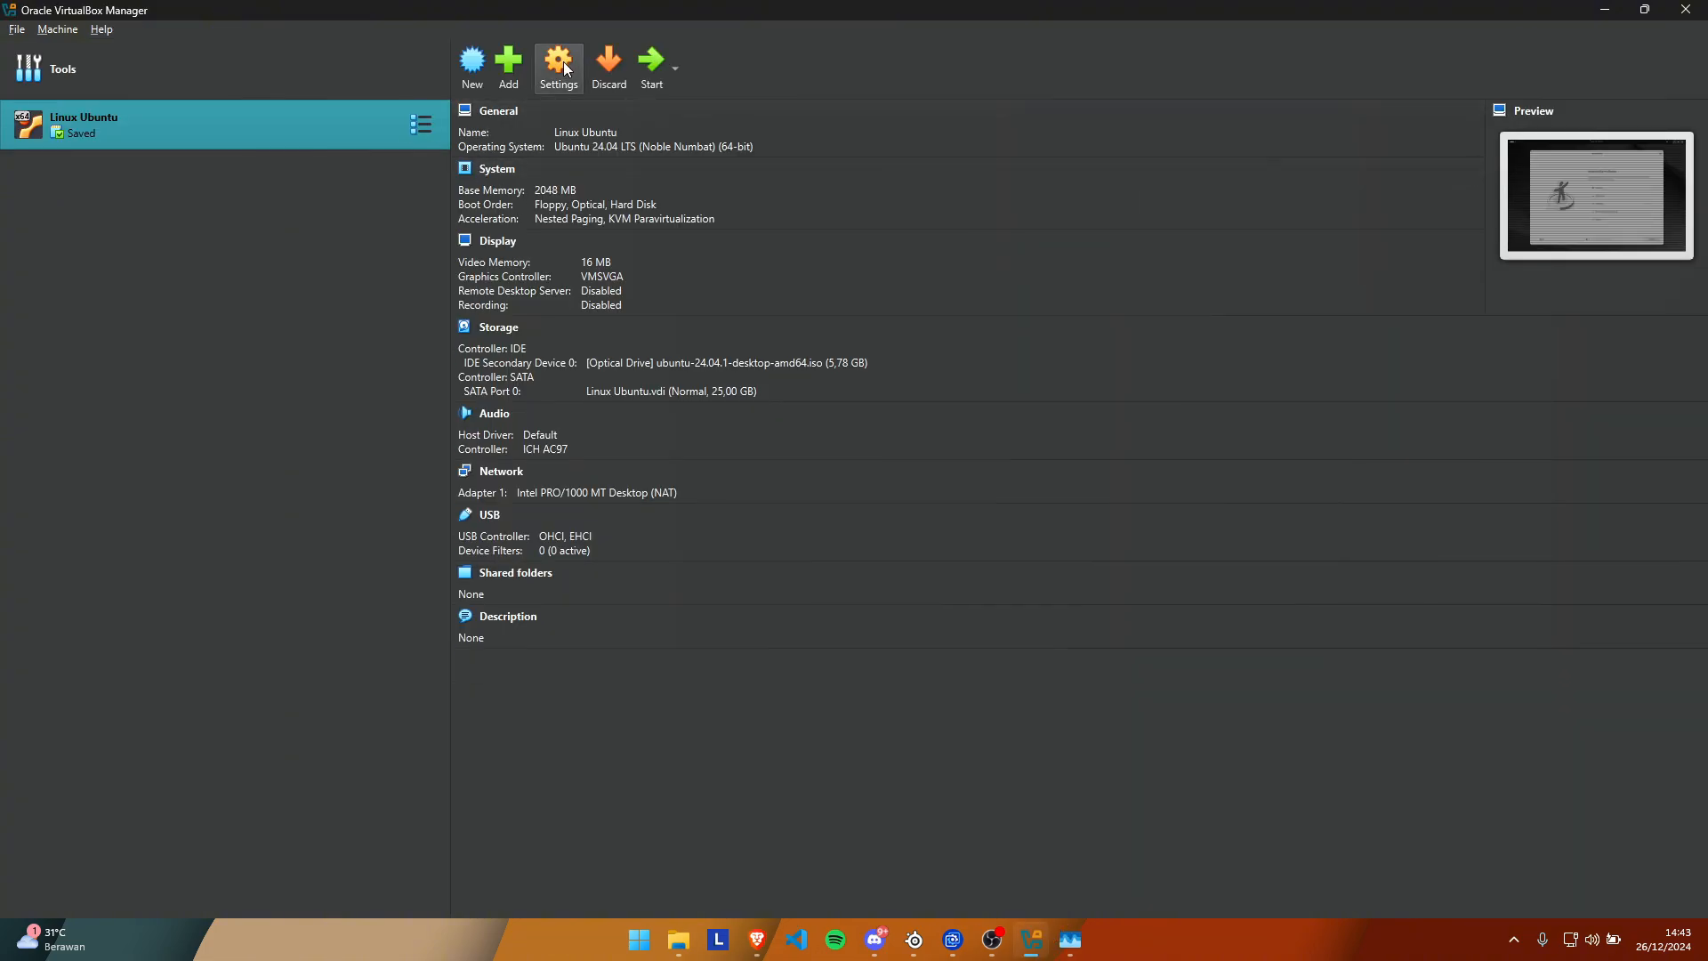
Inspect the display, recording, storage and system settings of the saved Linux Ubuntu machine, then close its settings without changes.
click(251, 92)
click(178, 122)
click(558, 71)
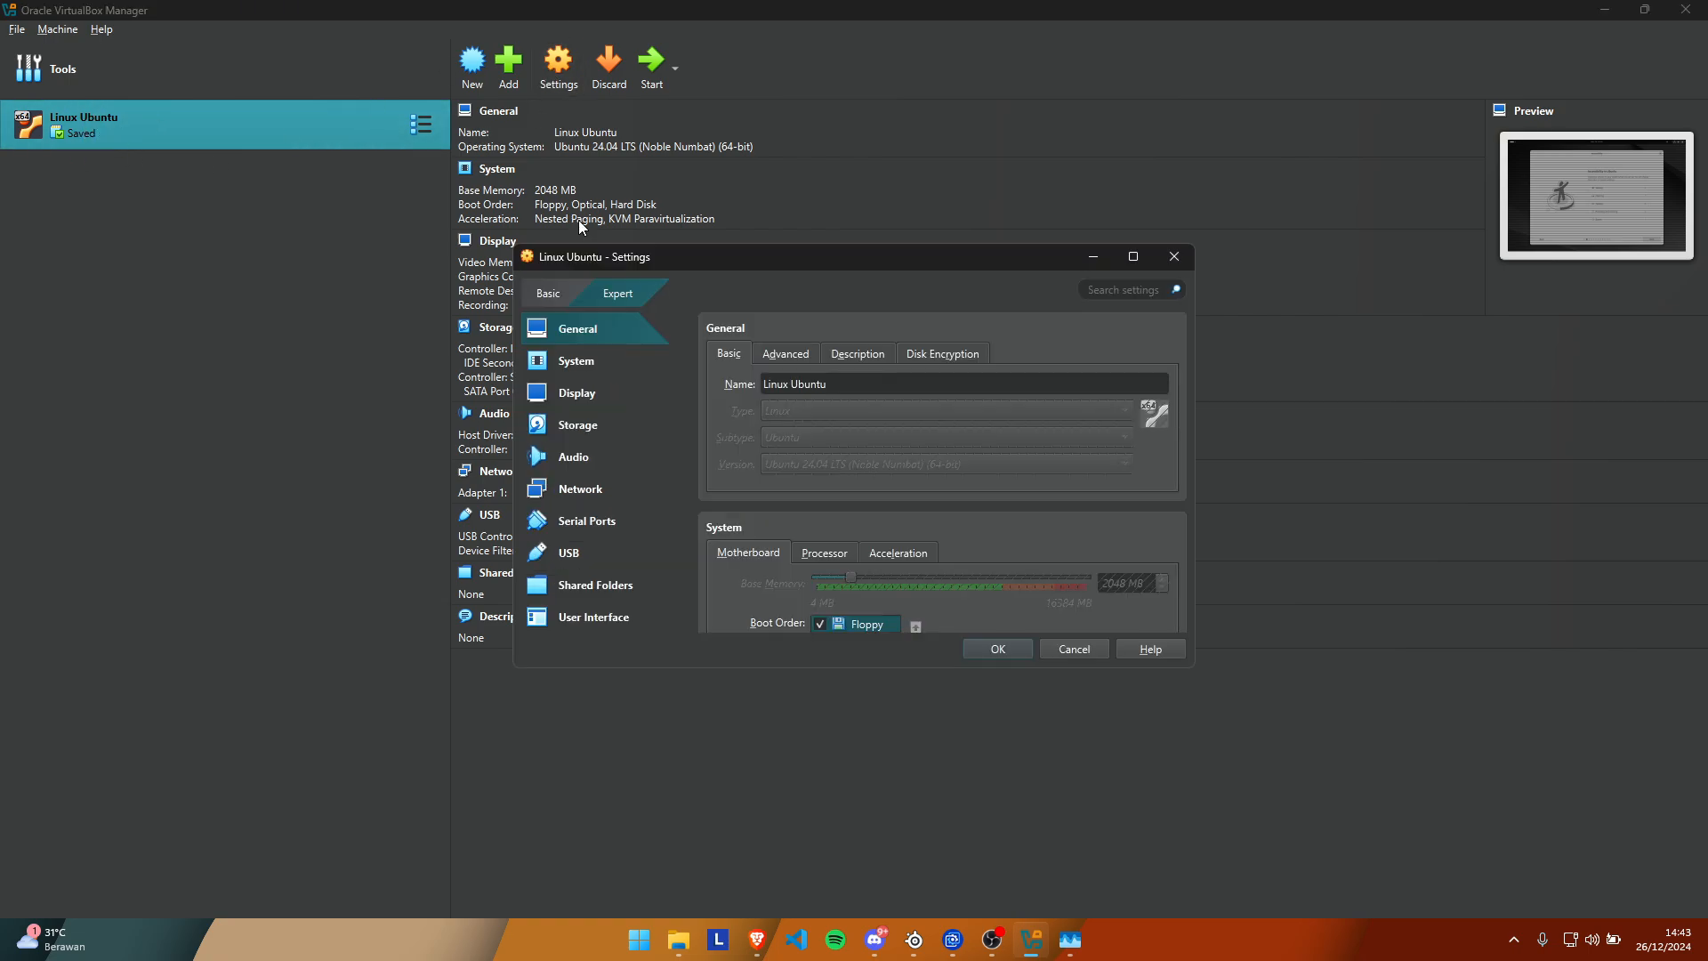
click(582, 397)
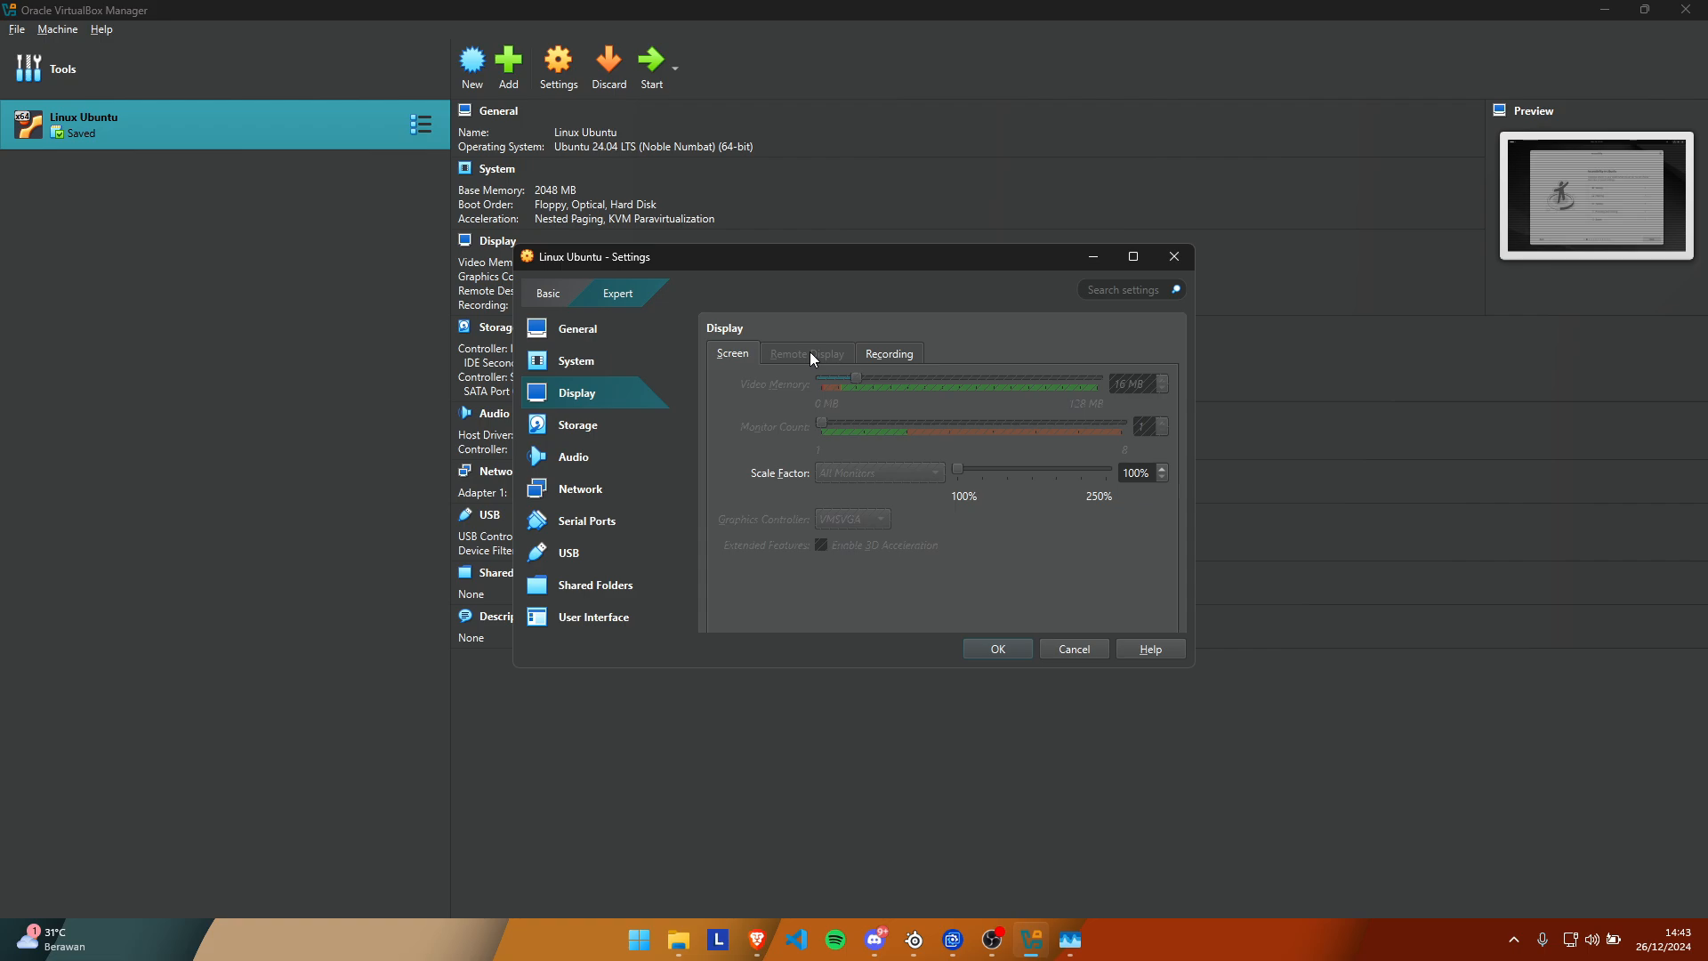
click(879, 354)
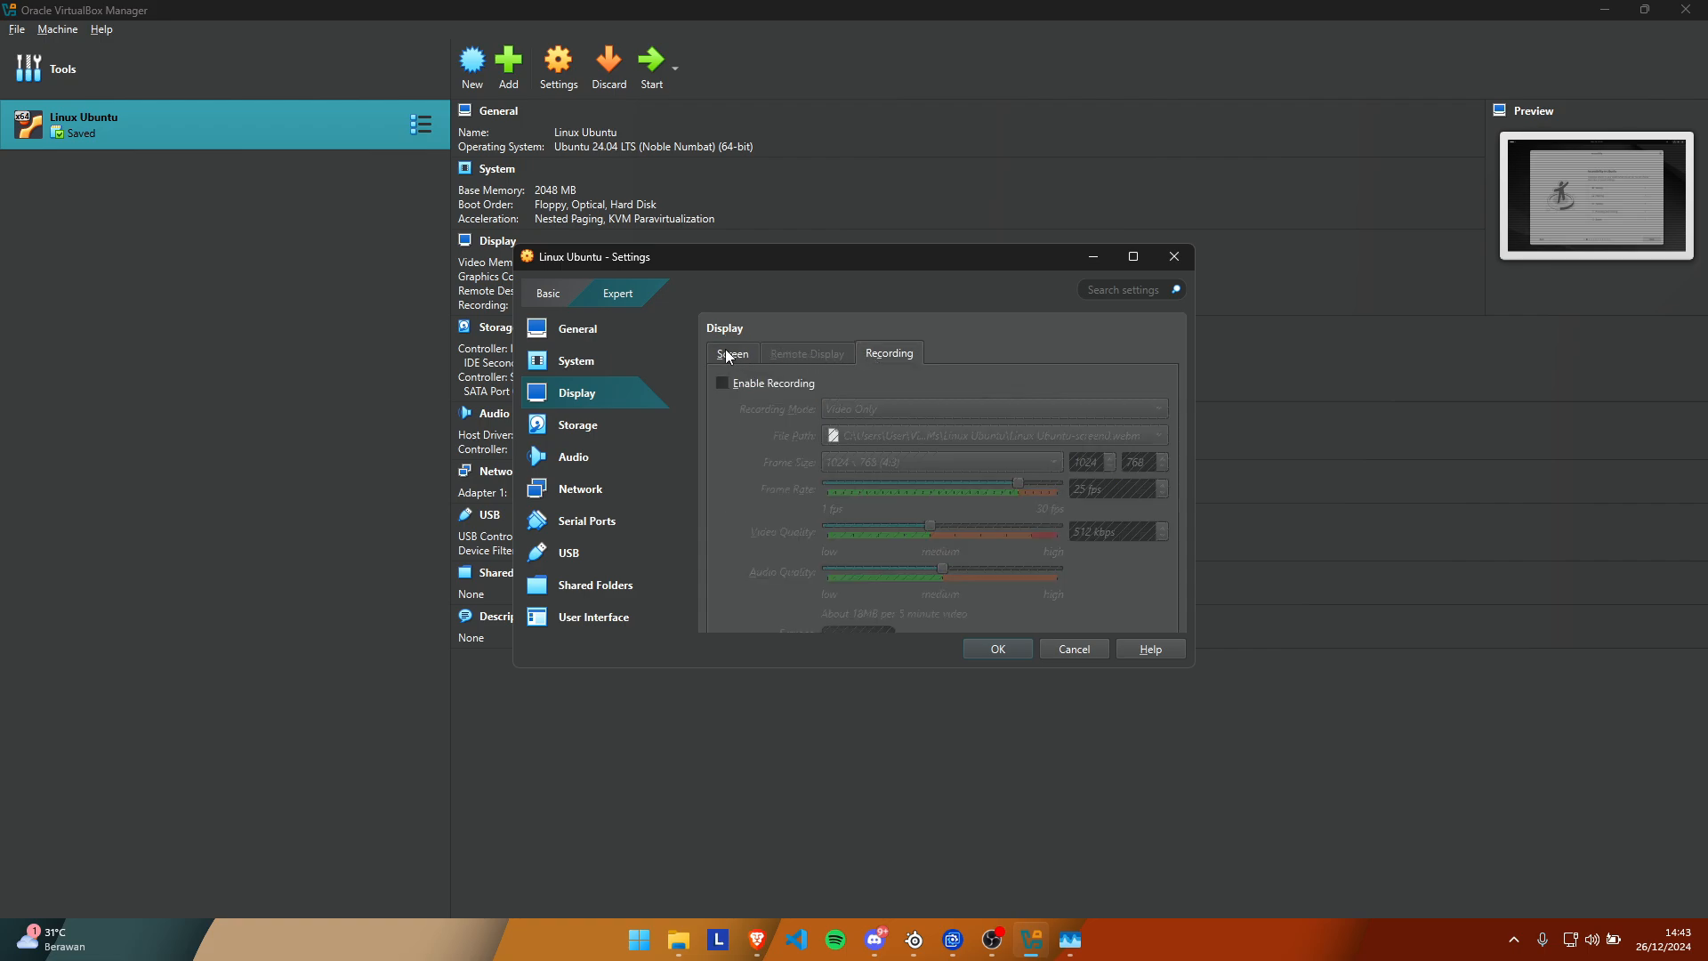
click(726, 356)
click(570, 427)
click(574, 371)
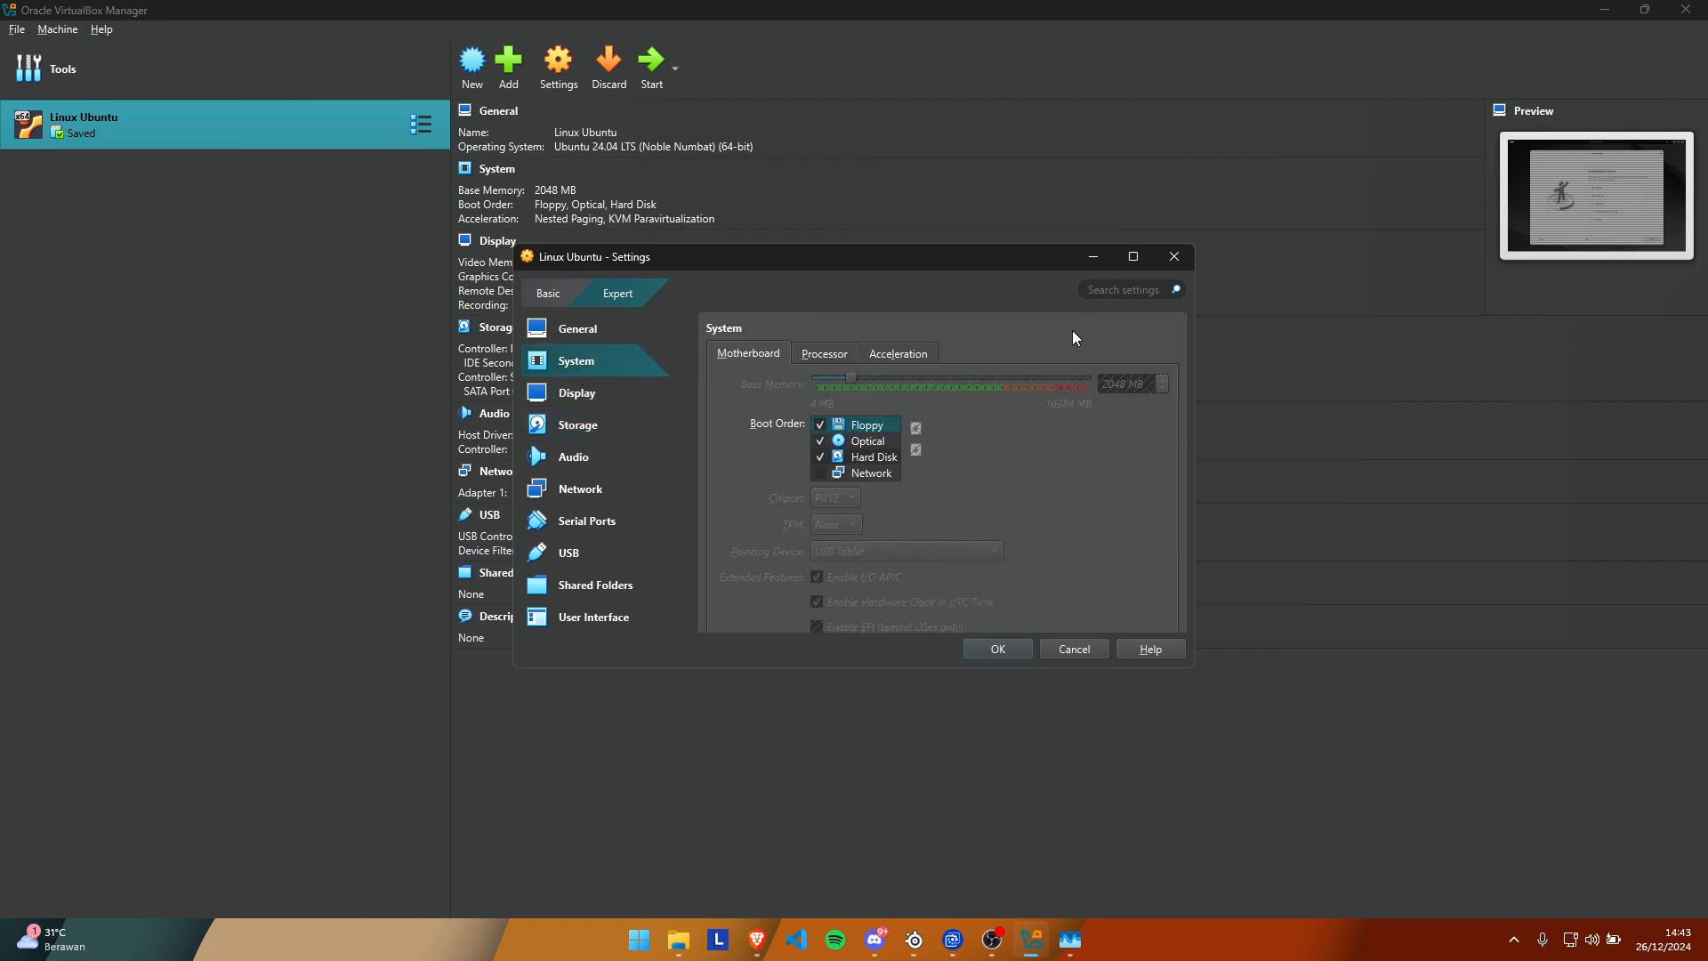
click(1175, 256)
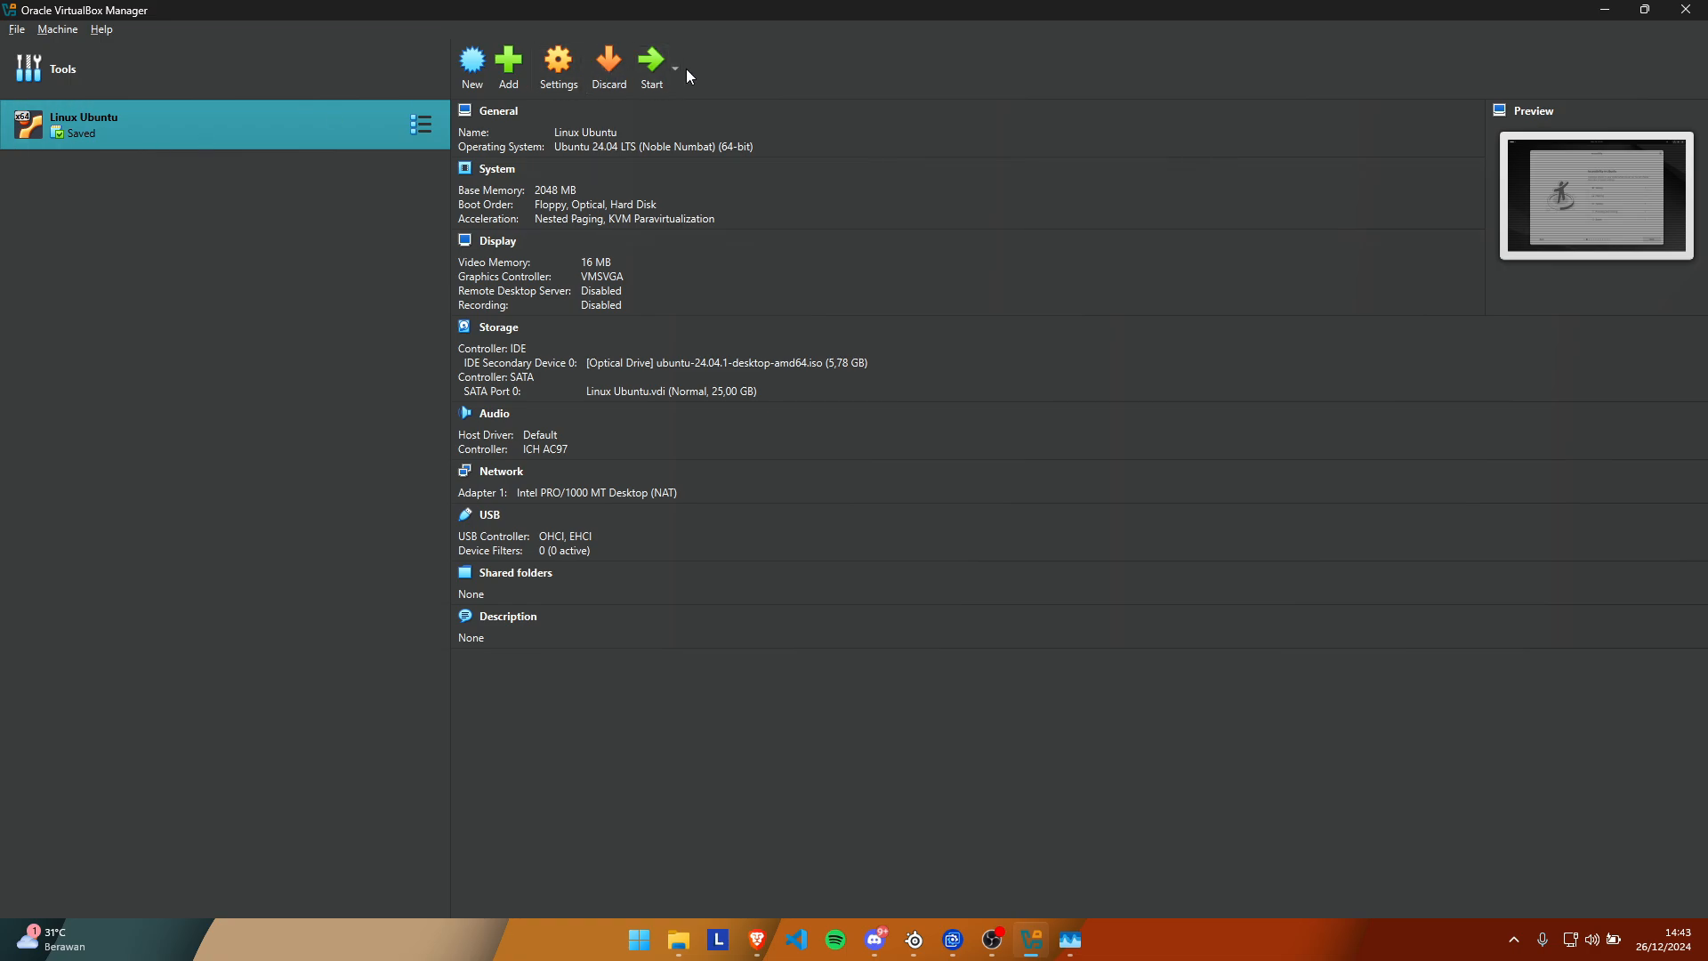
Resume the saved Linux Ubuntu machine and power it off completely.
click(650, 60)
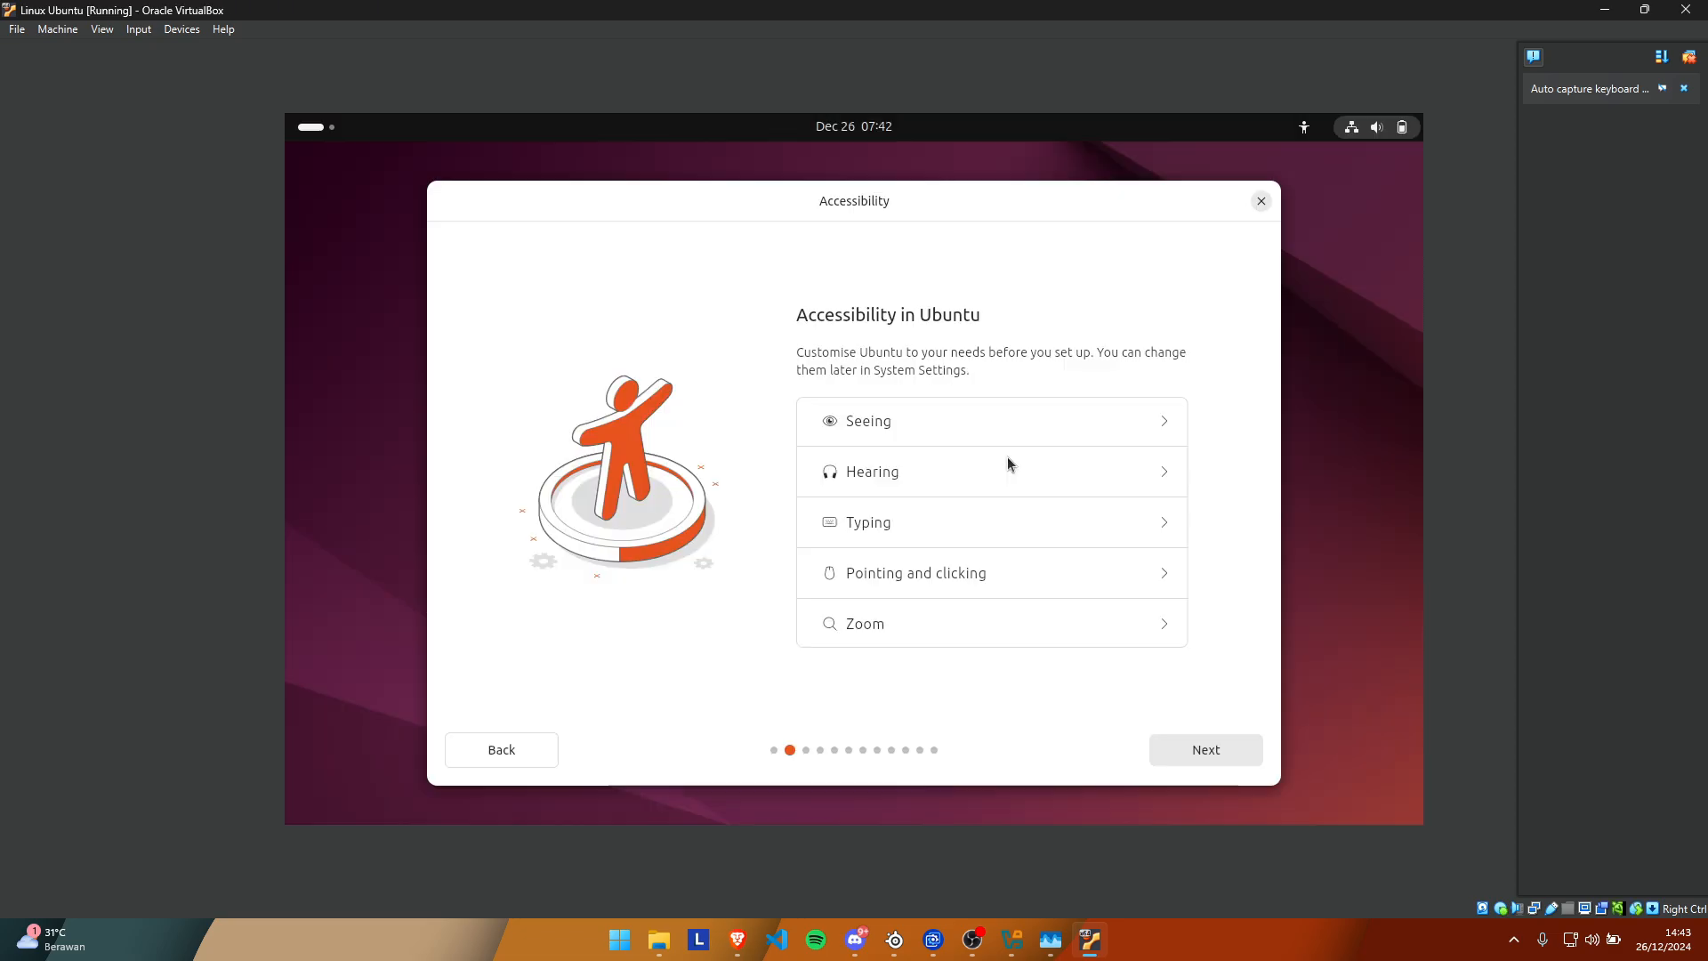
click(1683, 11)
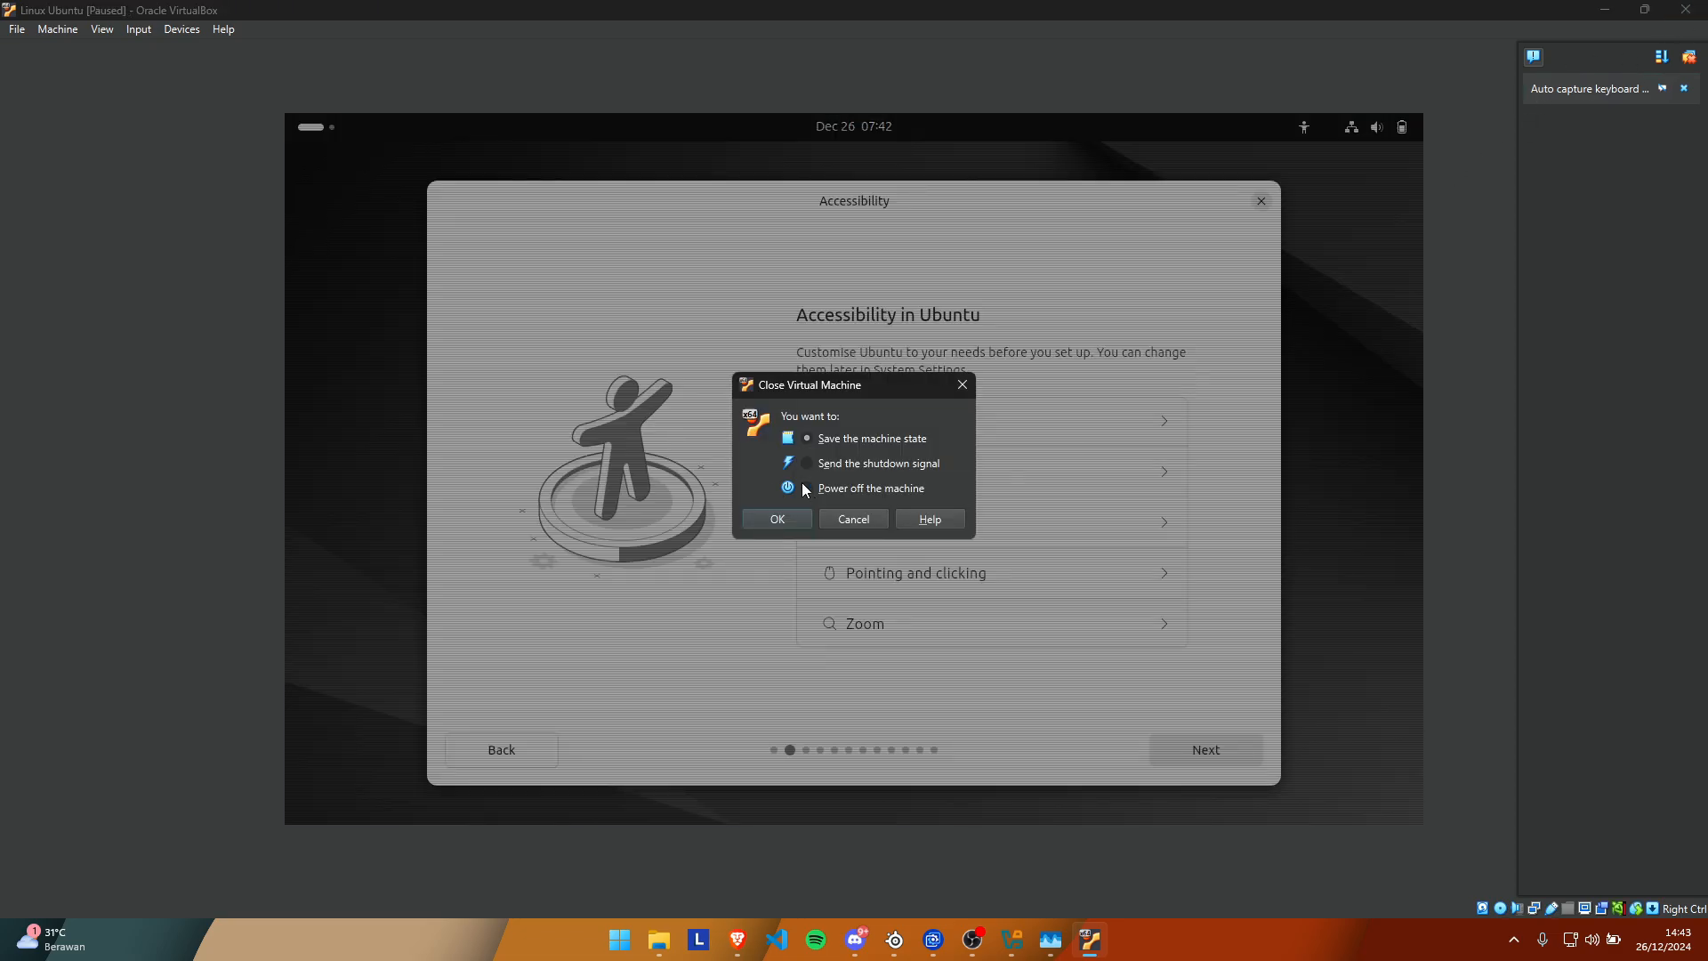
click(787, 518)
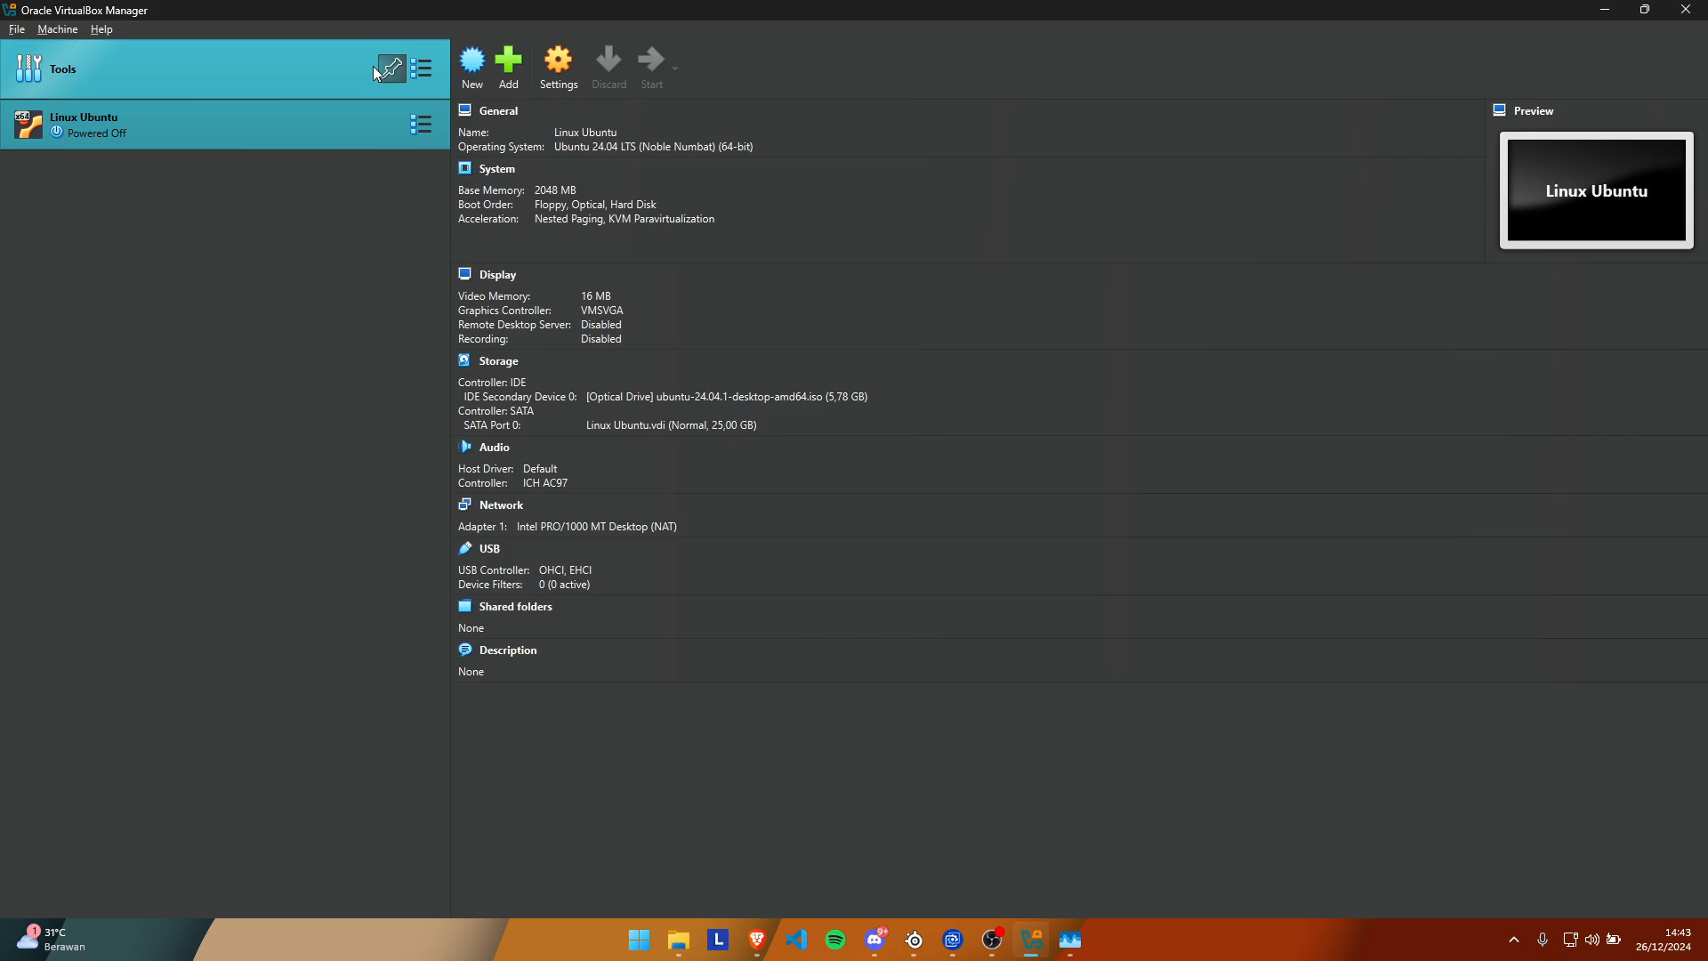
In the powered-off Linux Ubuntu machine's settings, look at the base memory and raise the processor count.
click(554, 80)
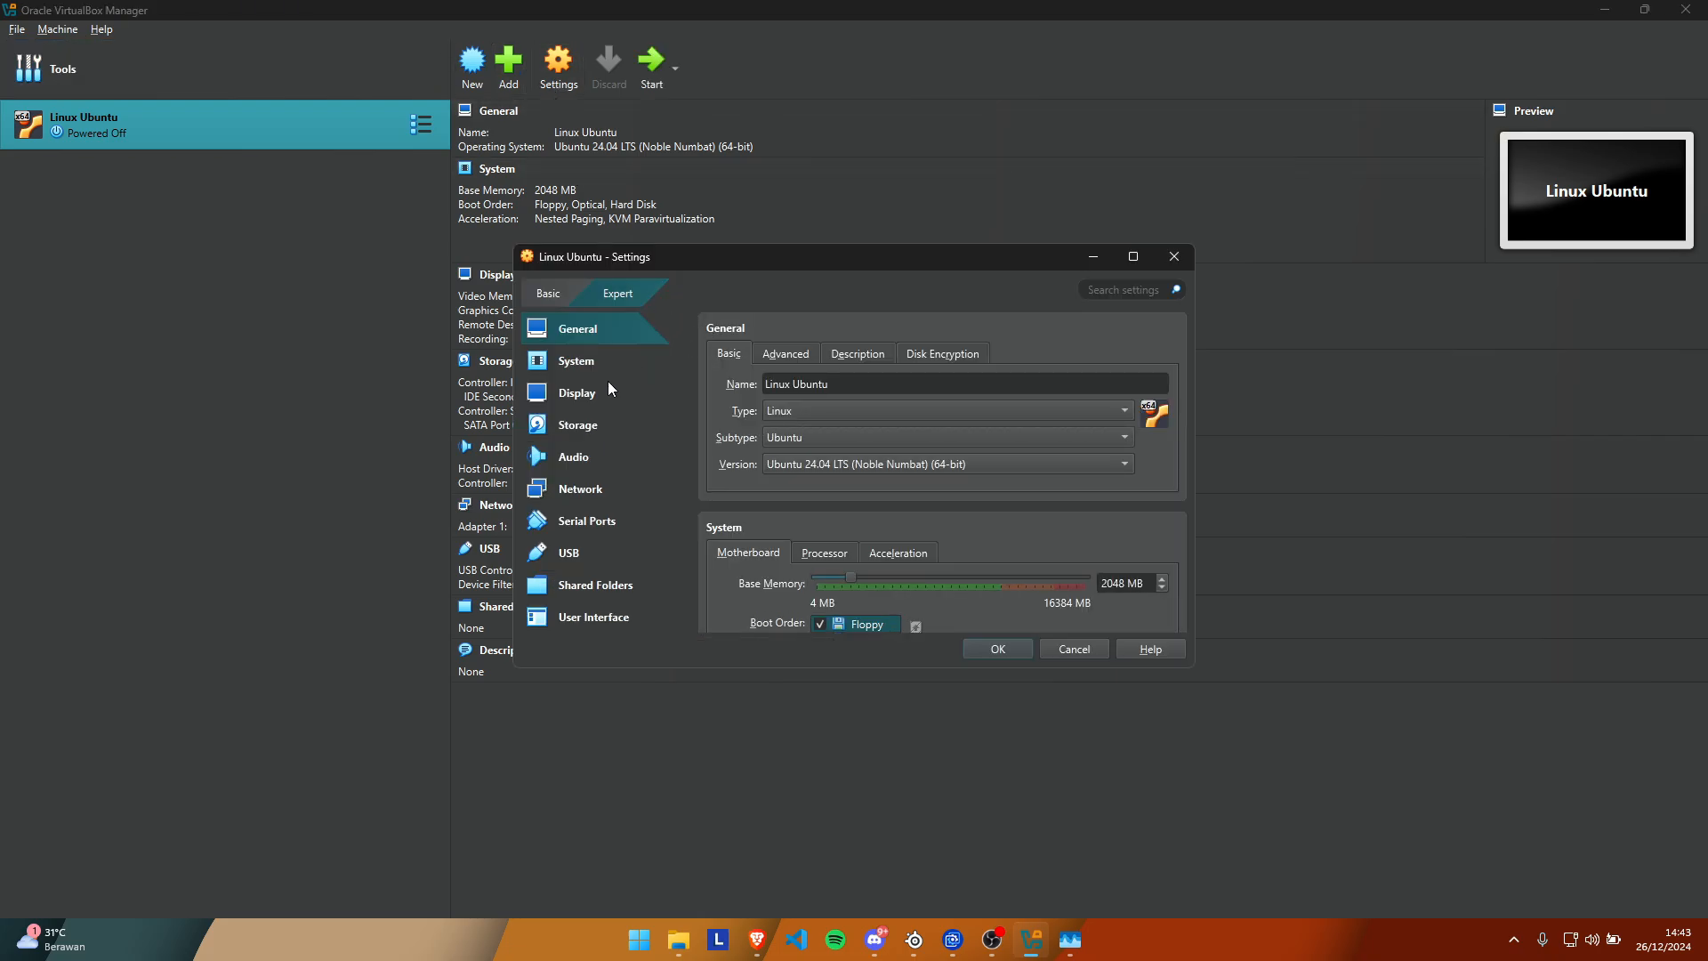
scroll(756, 545, down, 2)
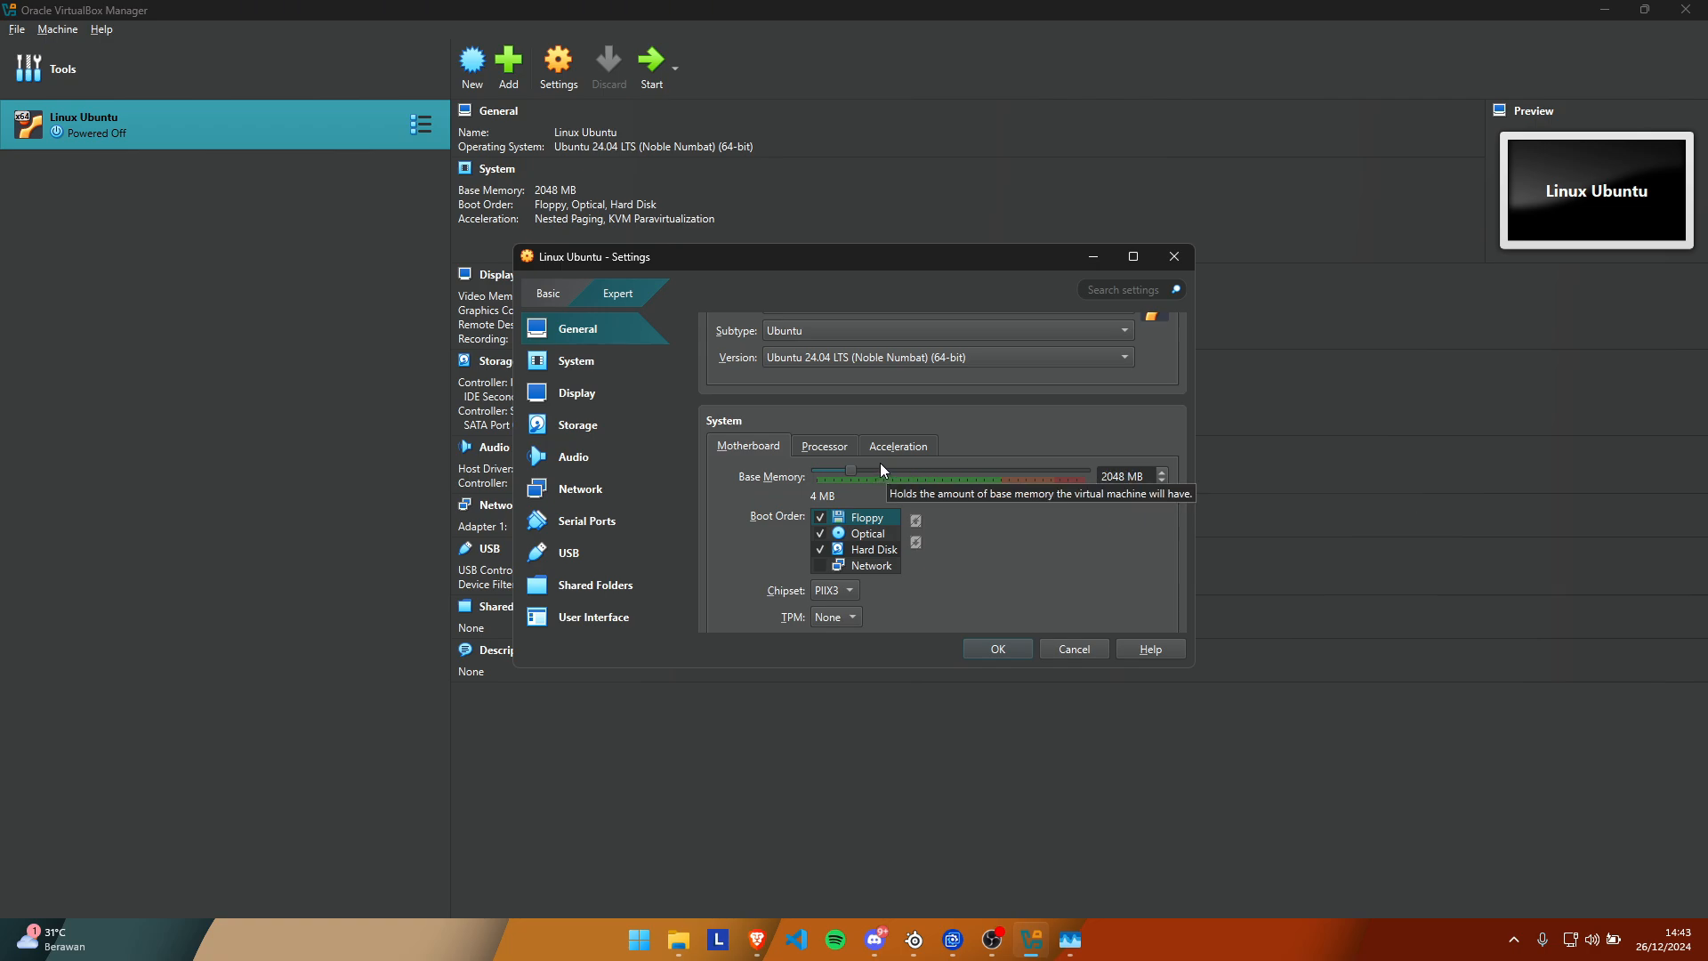
click(1104, 483)
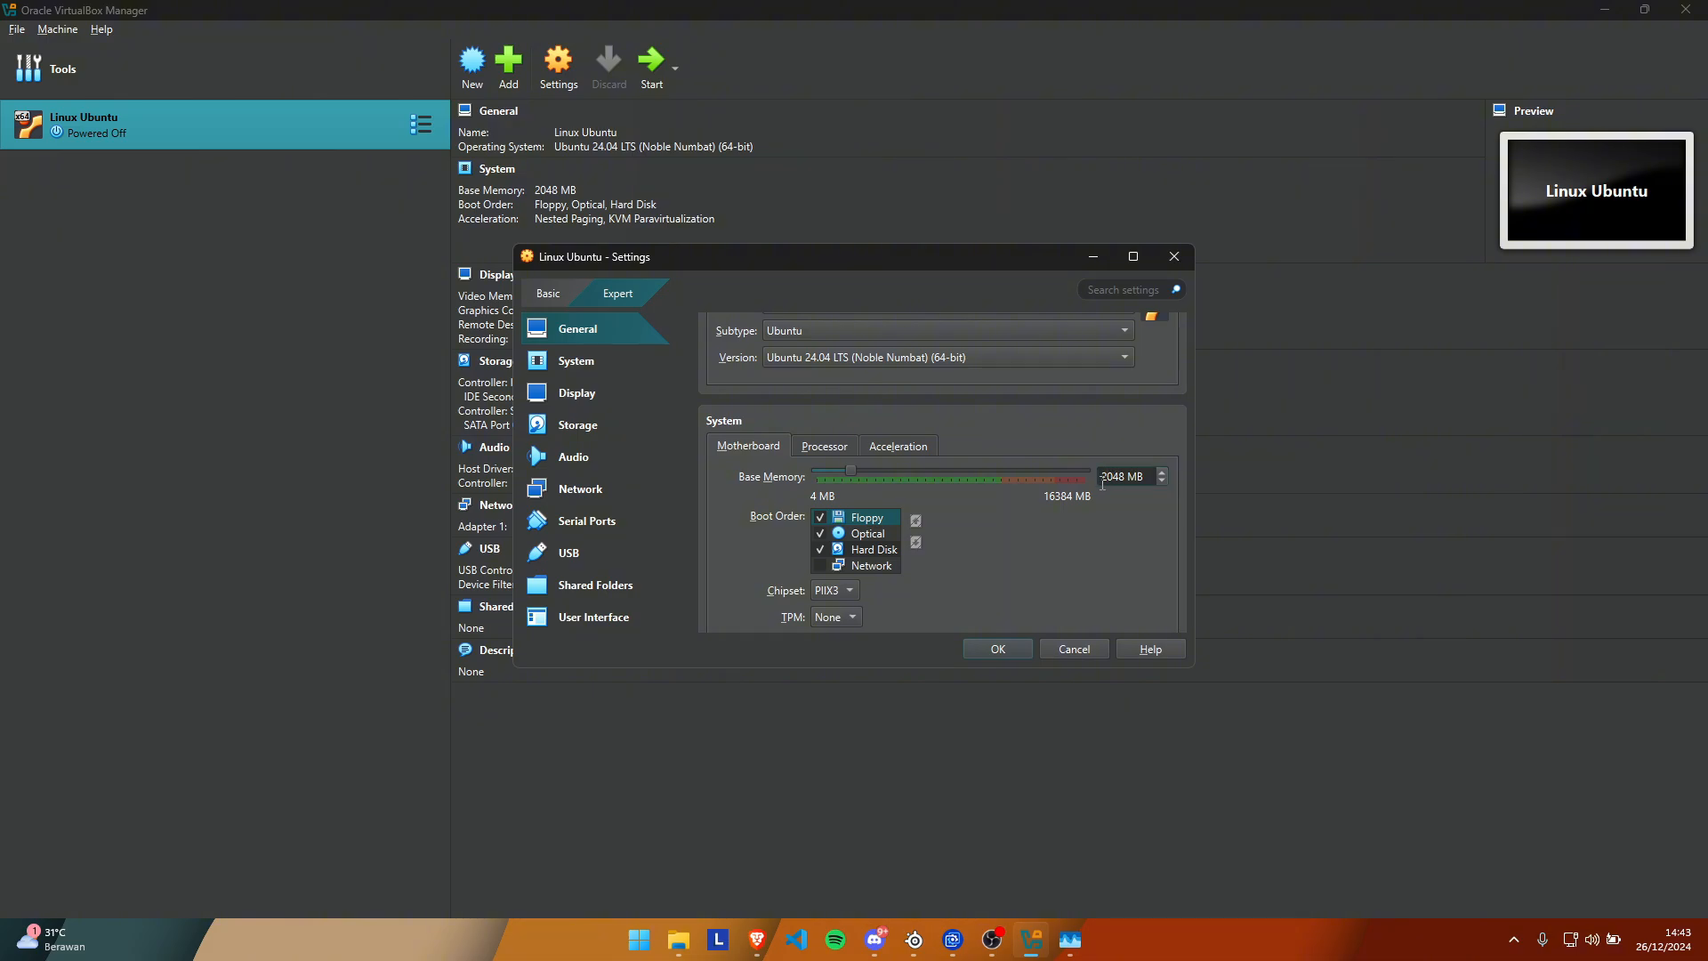
click(825, 447)
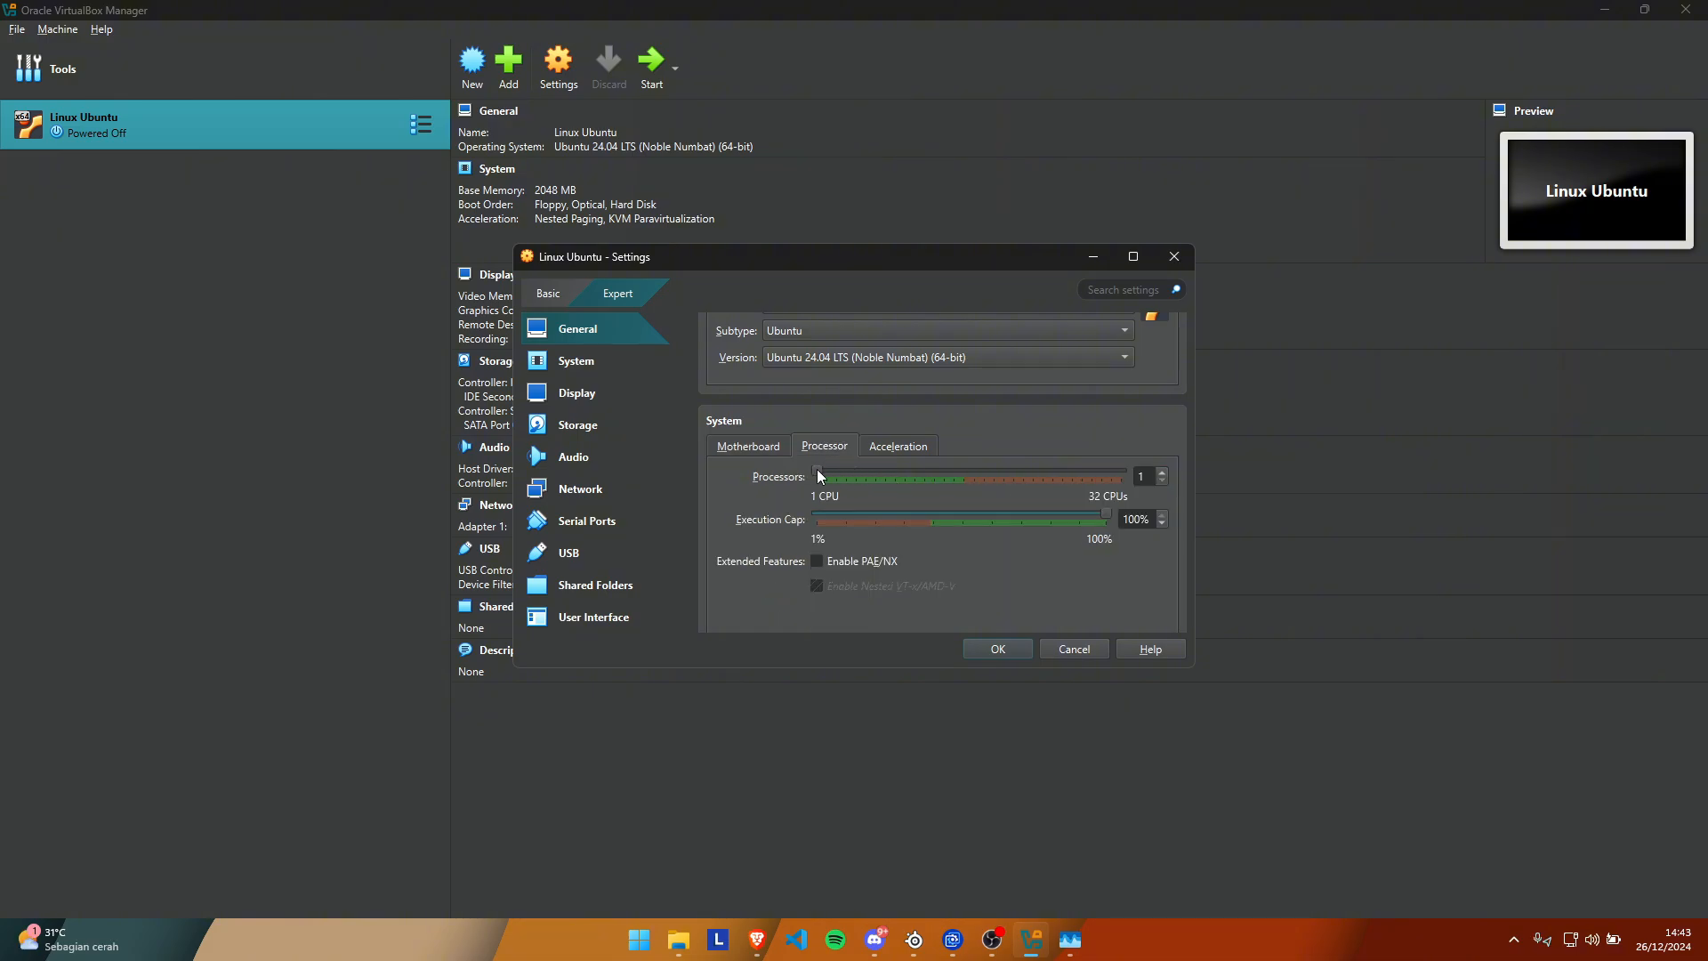
drag(818, 471, 844, 471)
Check the acceleration, display and recording options, and save the Linux Ubuntu machine's settings with 4048 MB base memory and 5 processors.
click(898, 446)
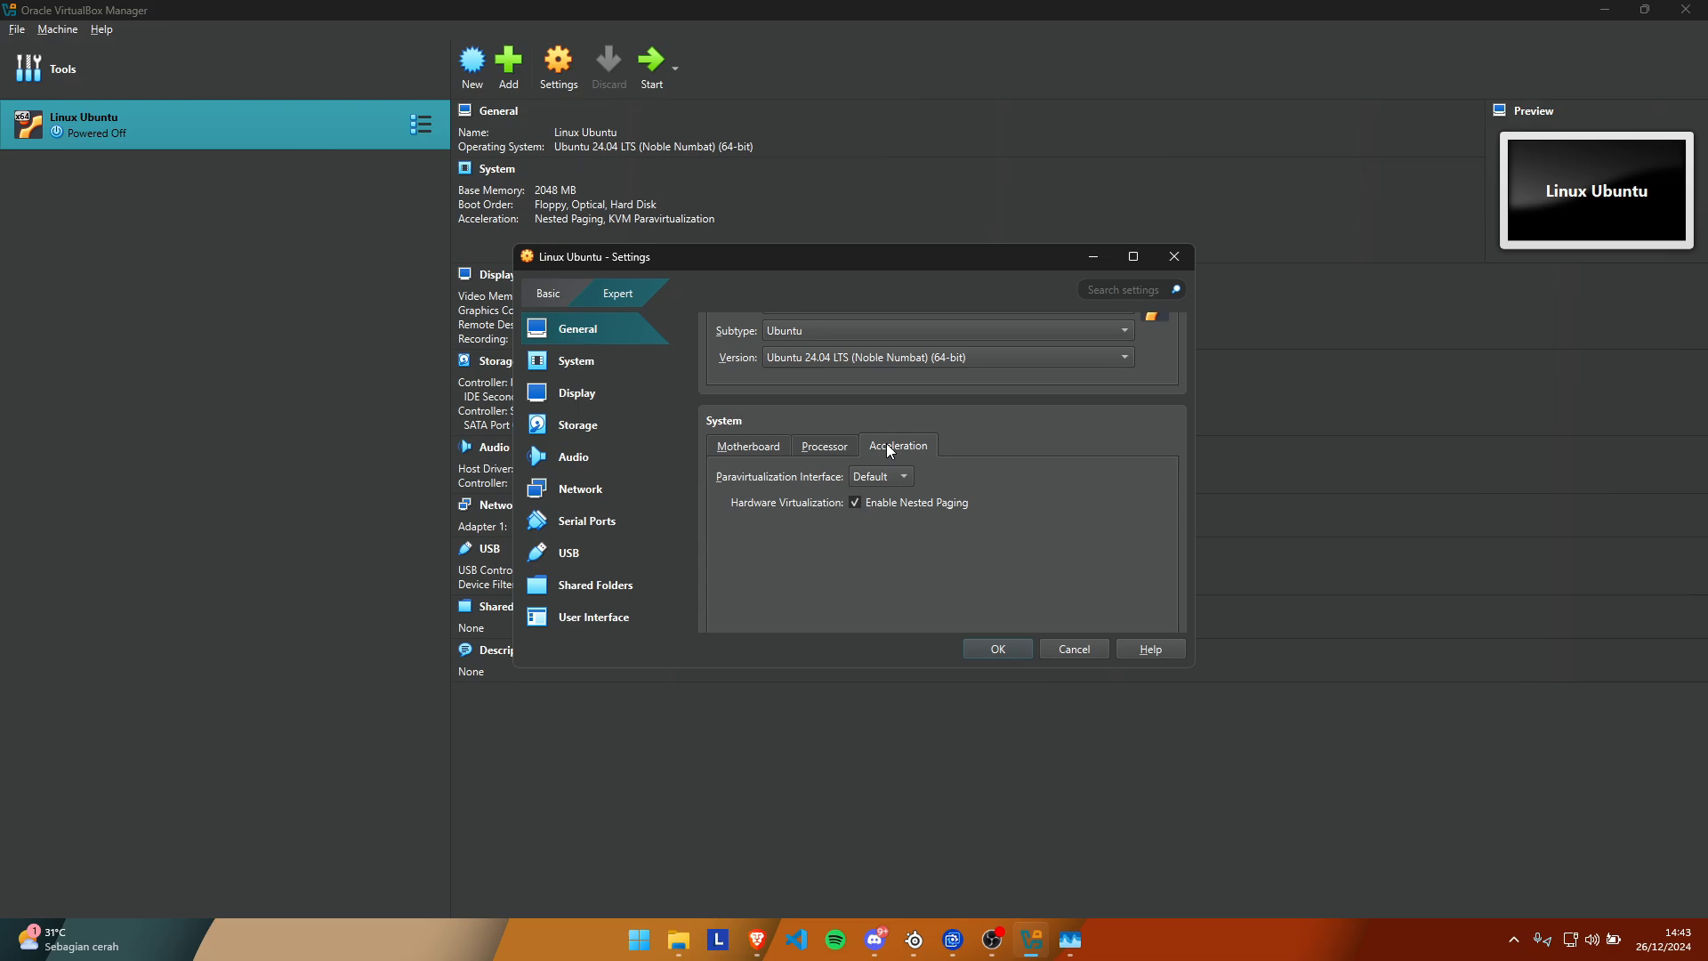
click(752, 445)
click(579, 396)
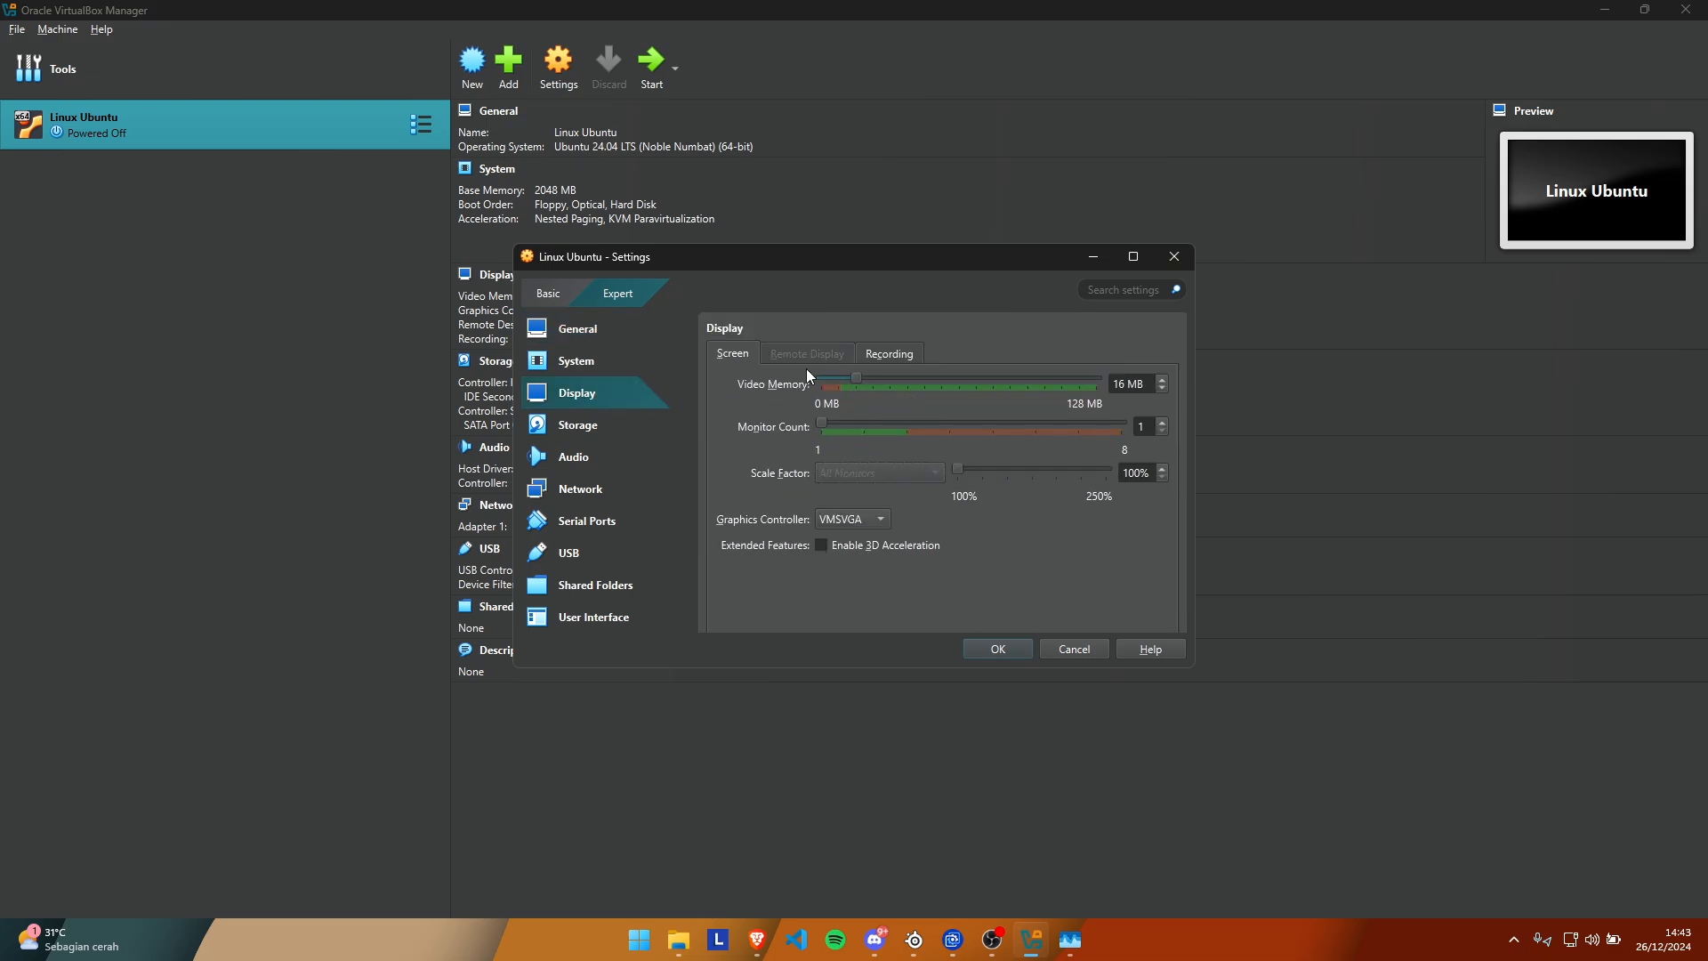
click(874, 355)
click(732, 353)
click(994, 648)
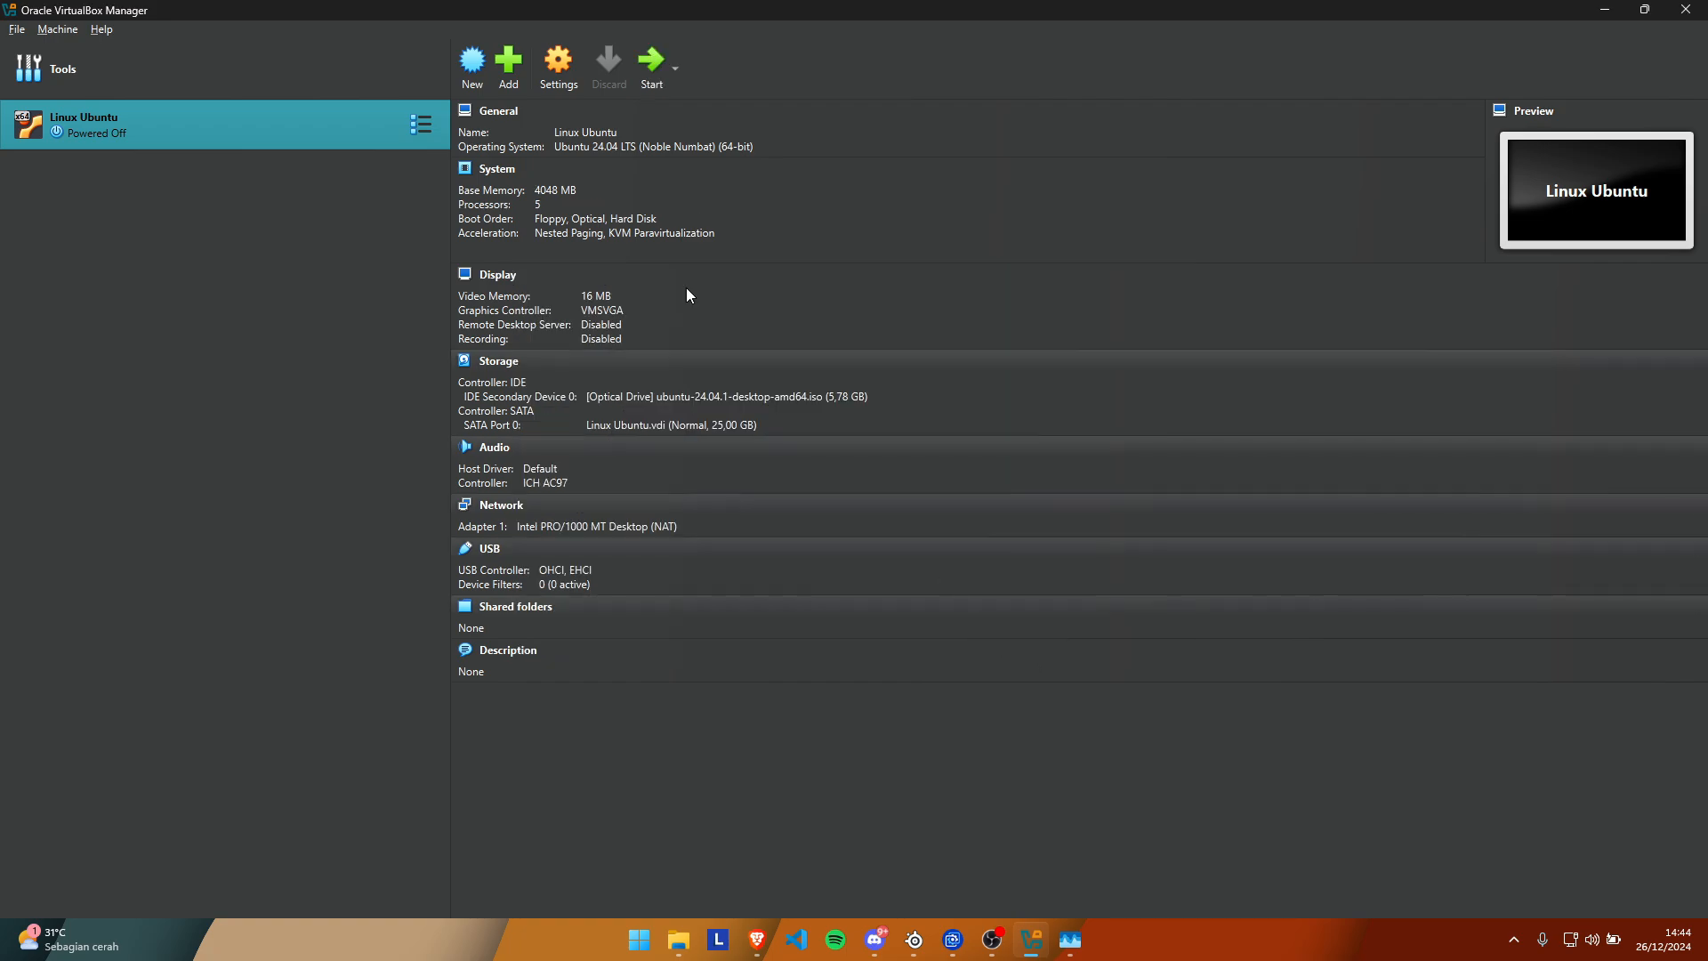
Start the Linux Ubuntu machine and boot it with the Try or Install Ubuntu entry.
click(637, 72)
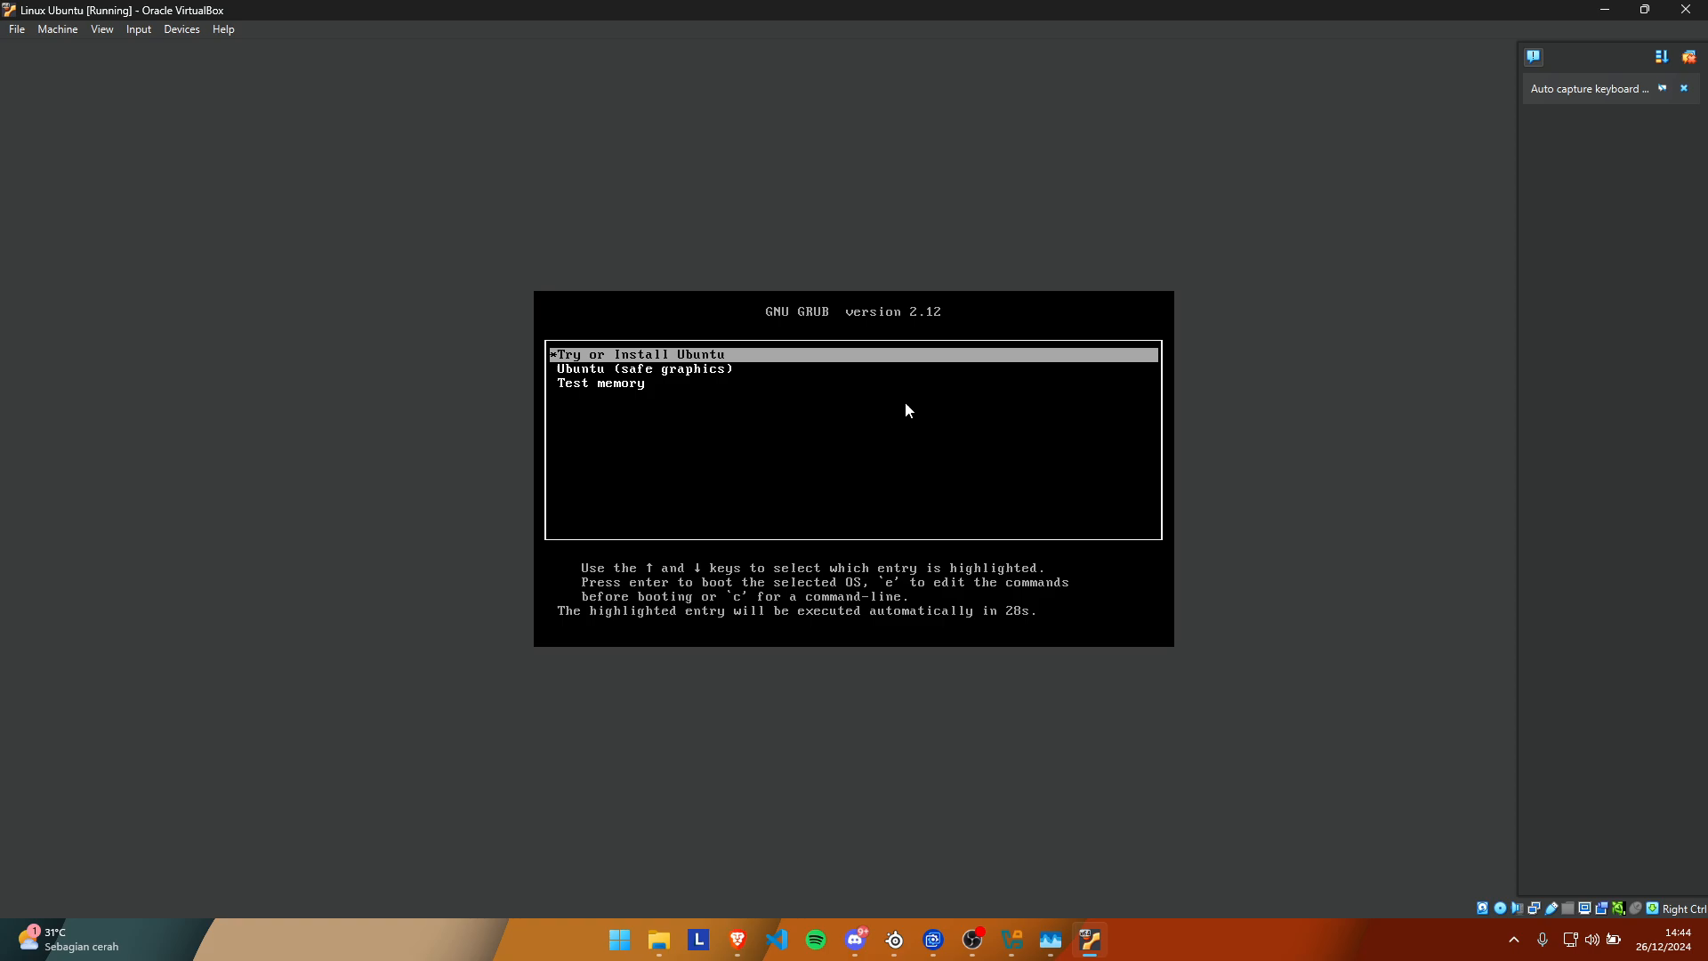
key(Down)
key(Up)
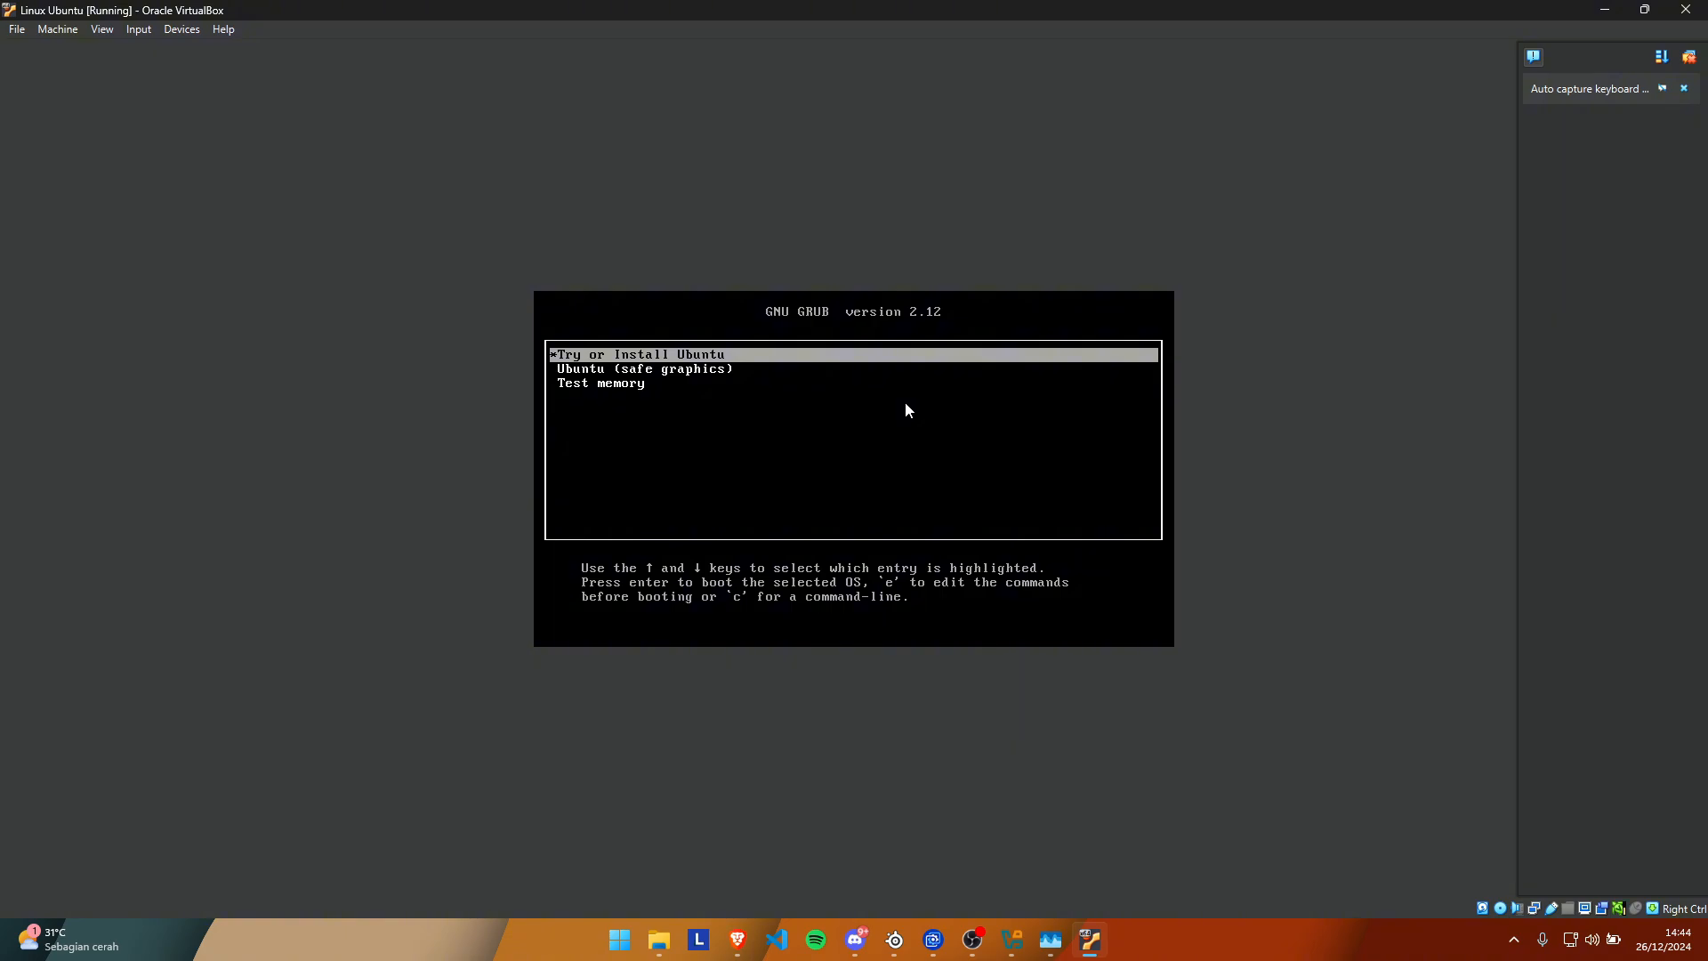
key(Return)
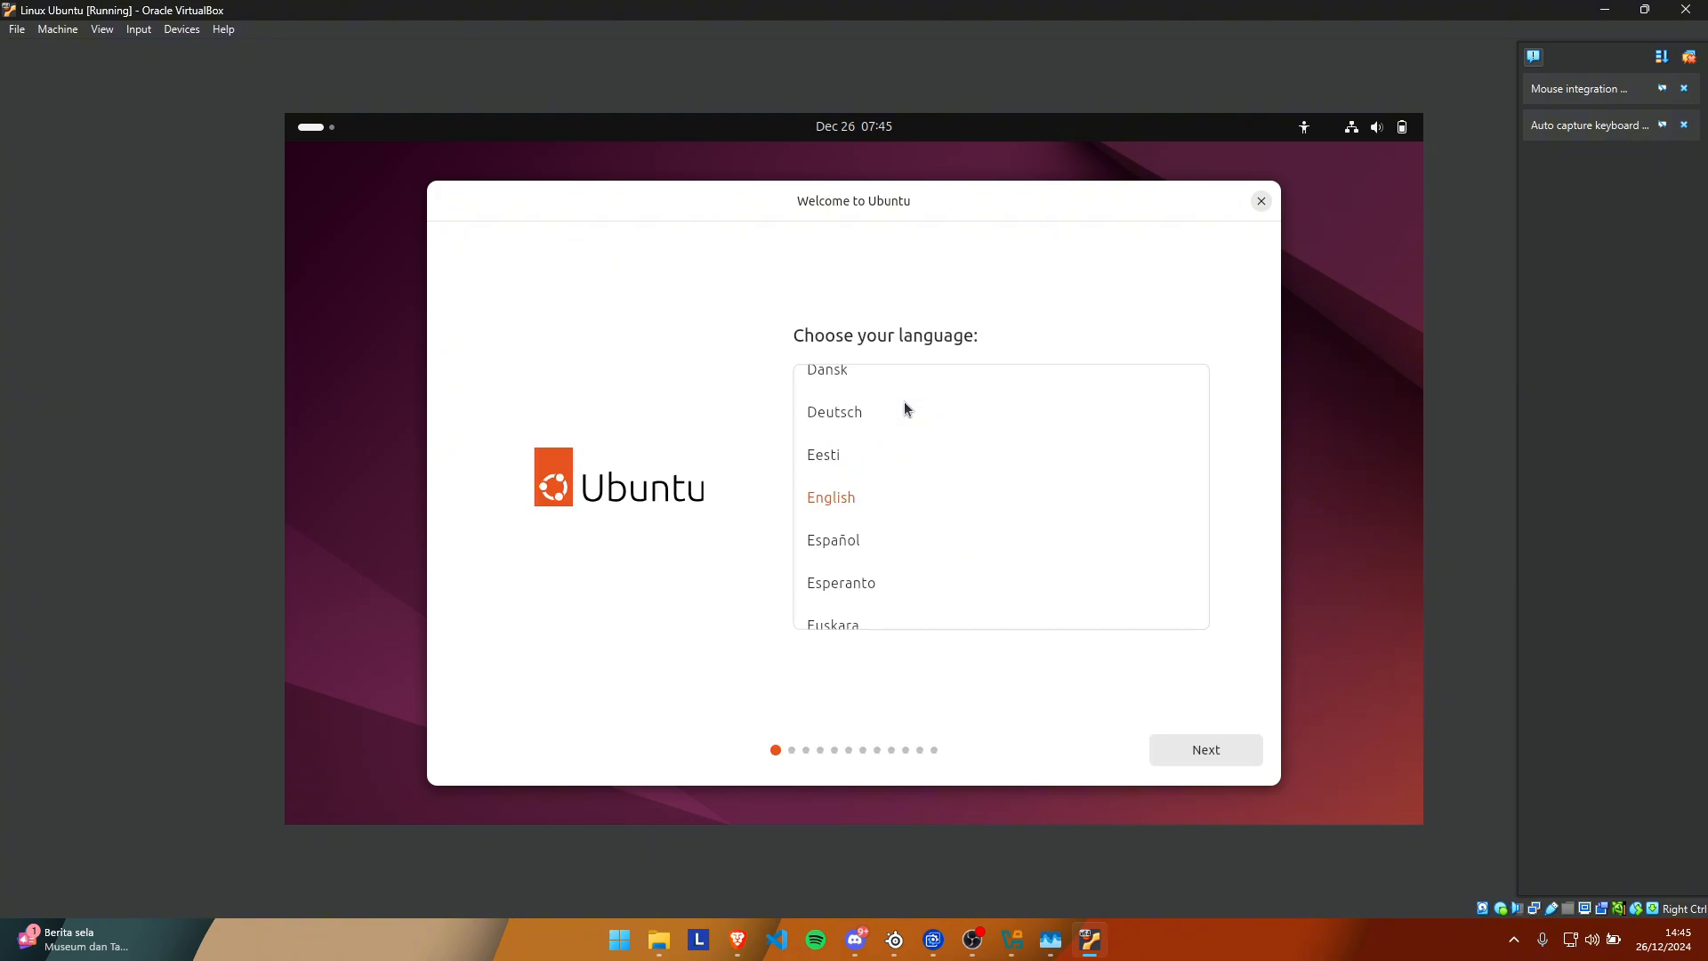
Accept English as the language, default accessibility options, the English (US) keyboard layout and the wired internet connection in the Ubuntu installer.
click(1214, 754)
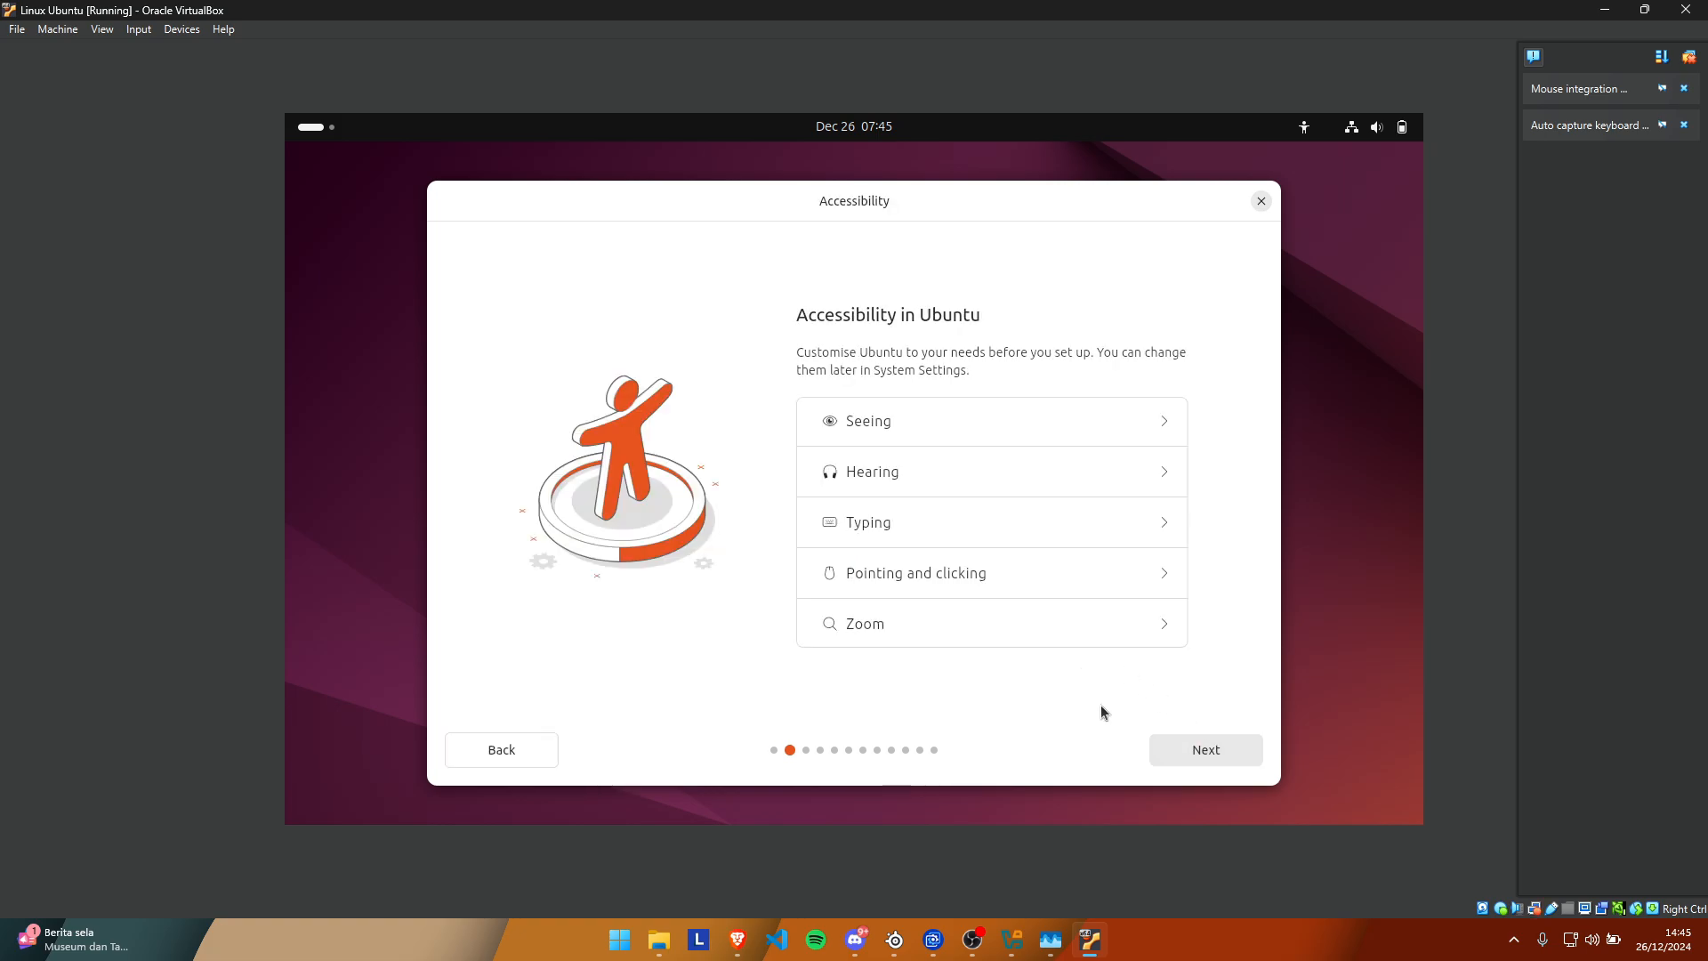
click(1204, 750)
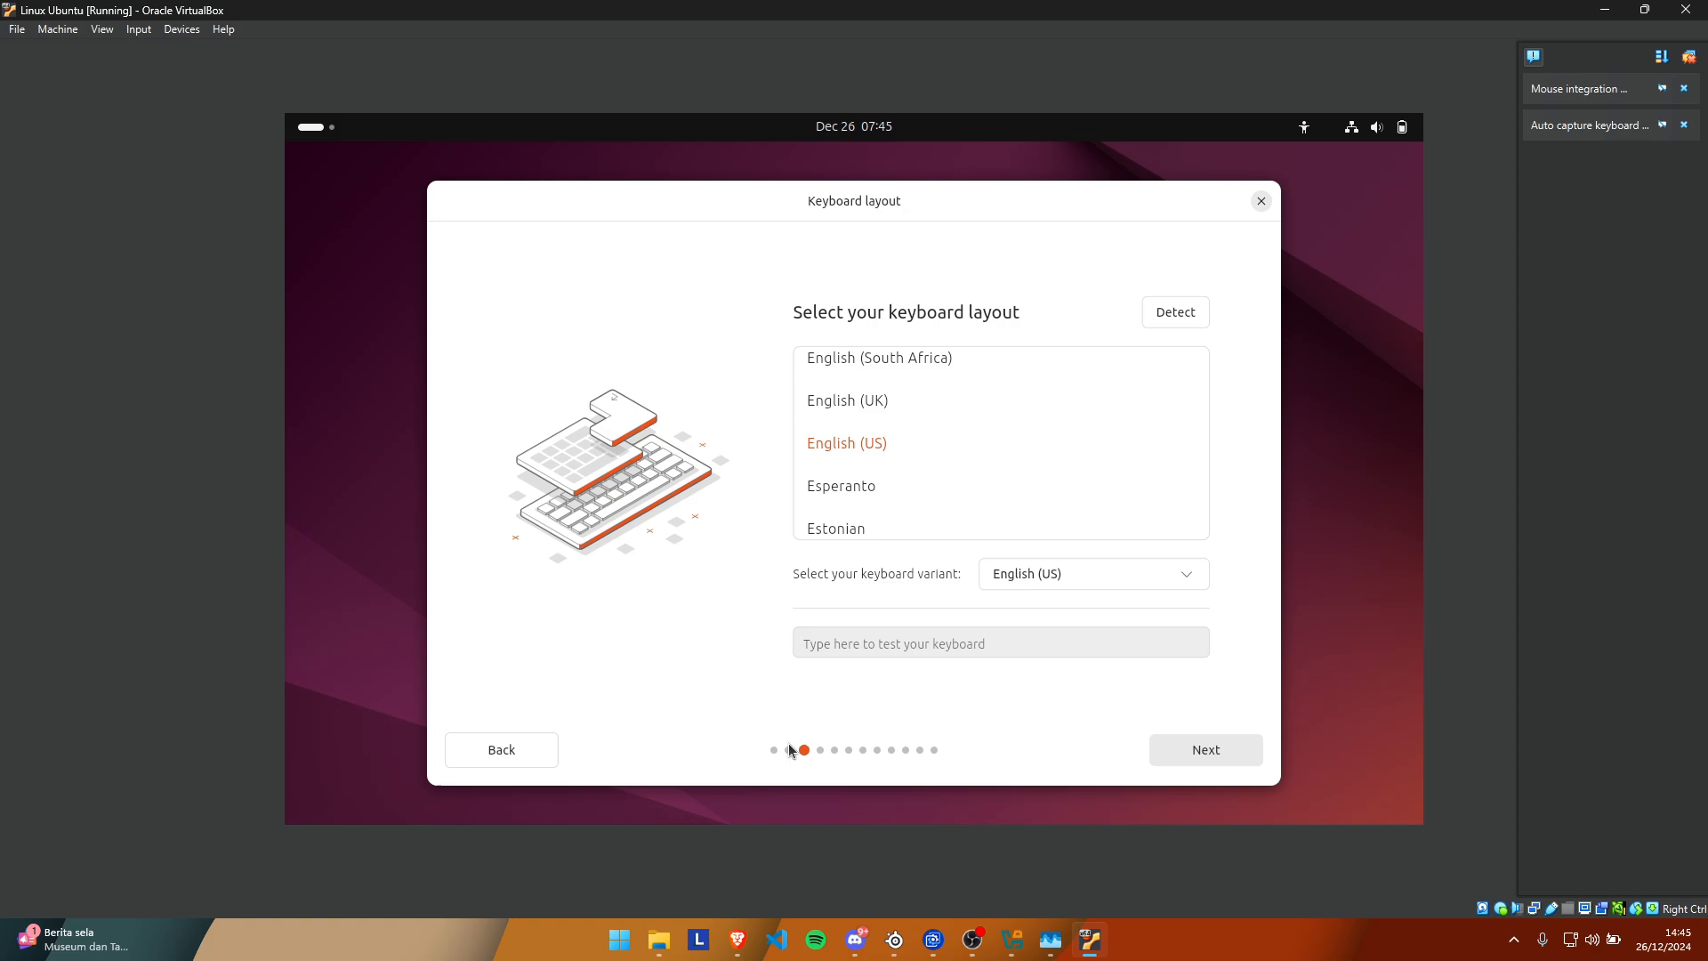
click(1208, 753)
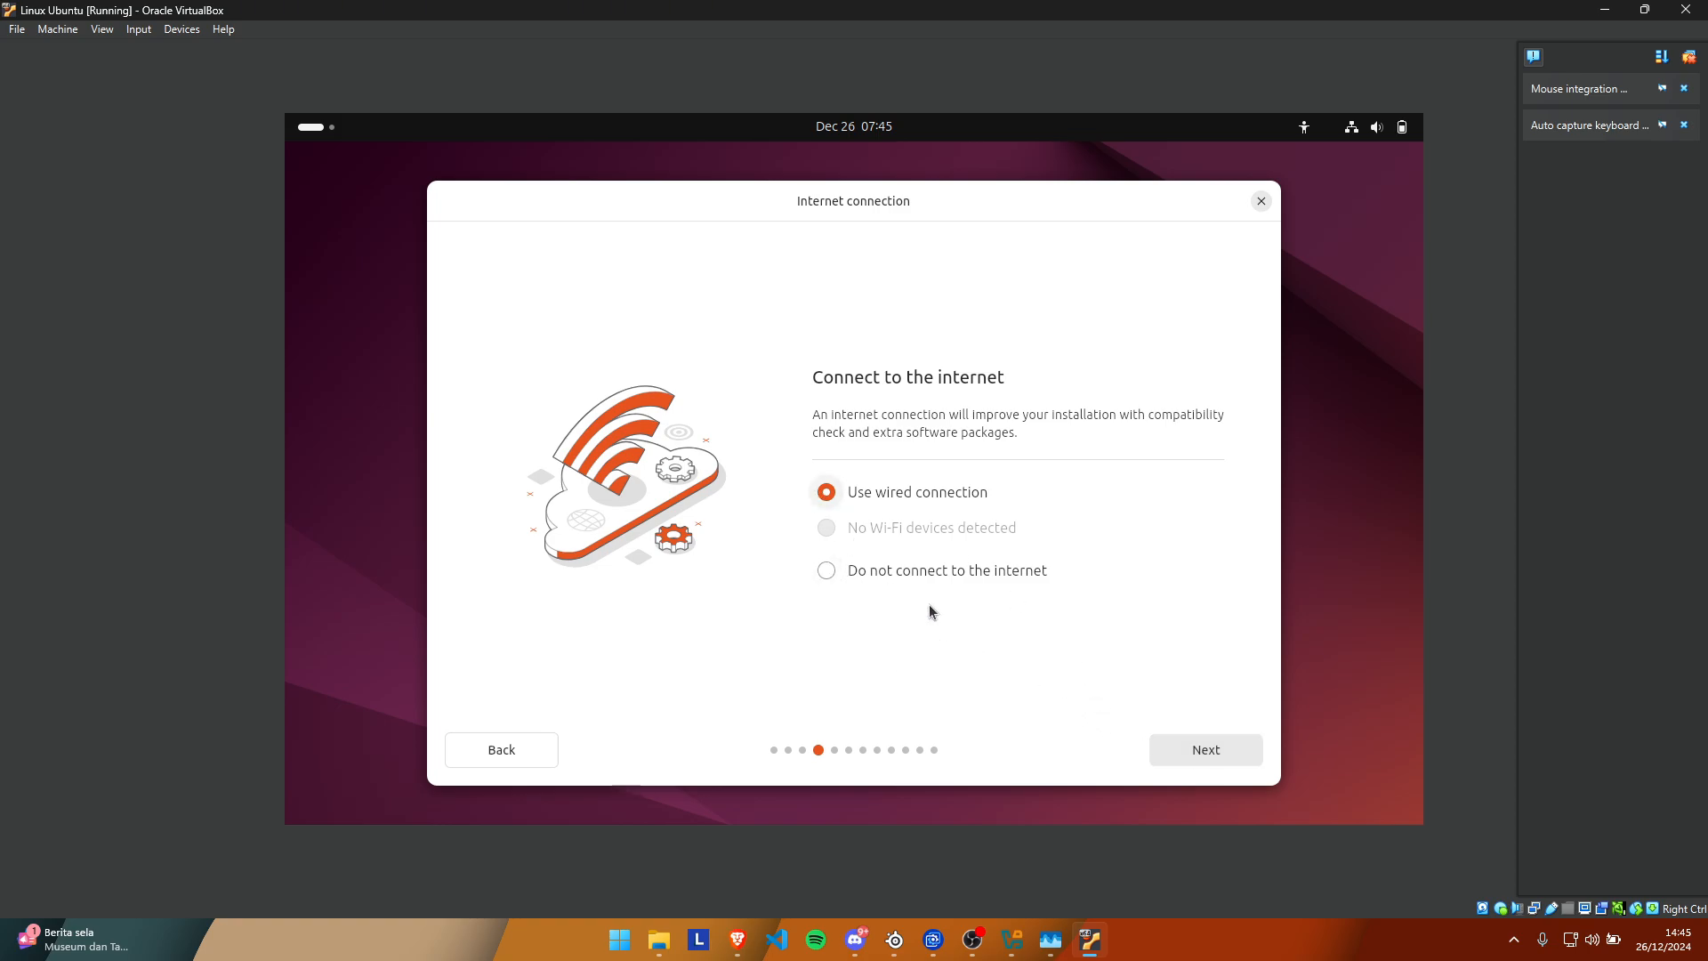
click(1210, 745)
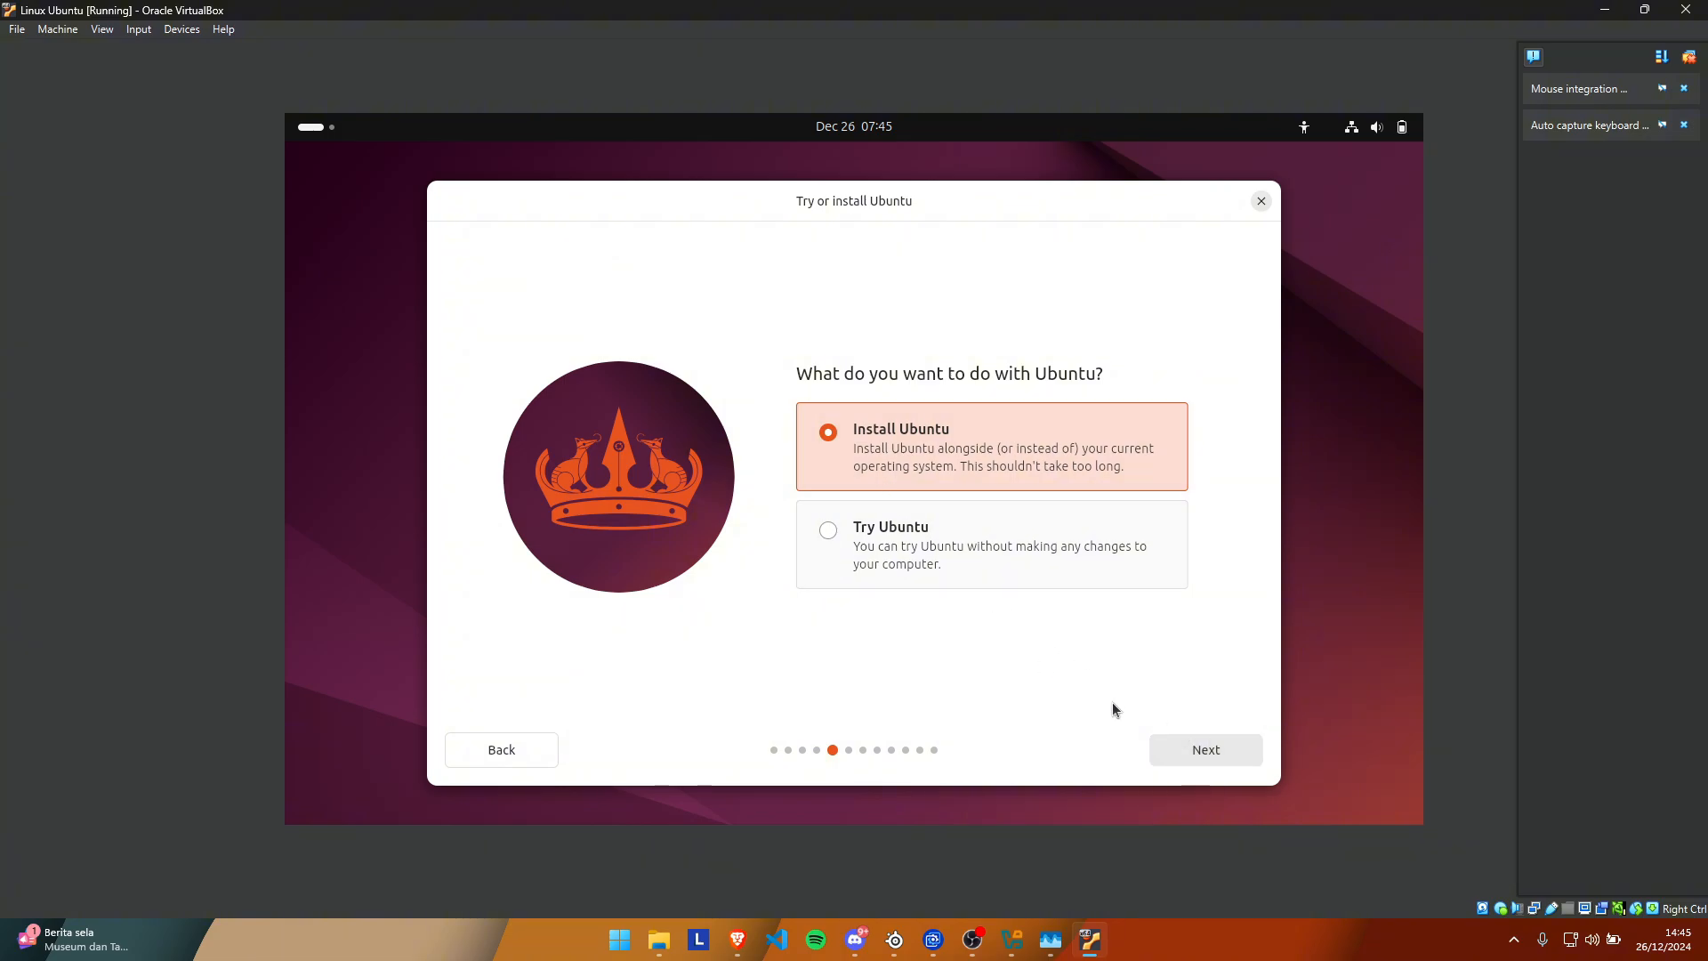
Choose Install Ubuntu as an interactive installation with the default selection of apps.
click(1204, 749)
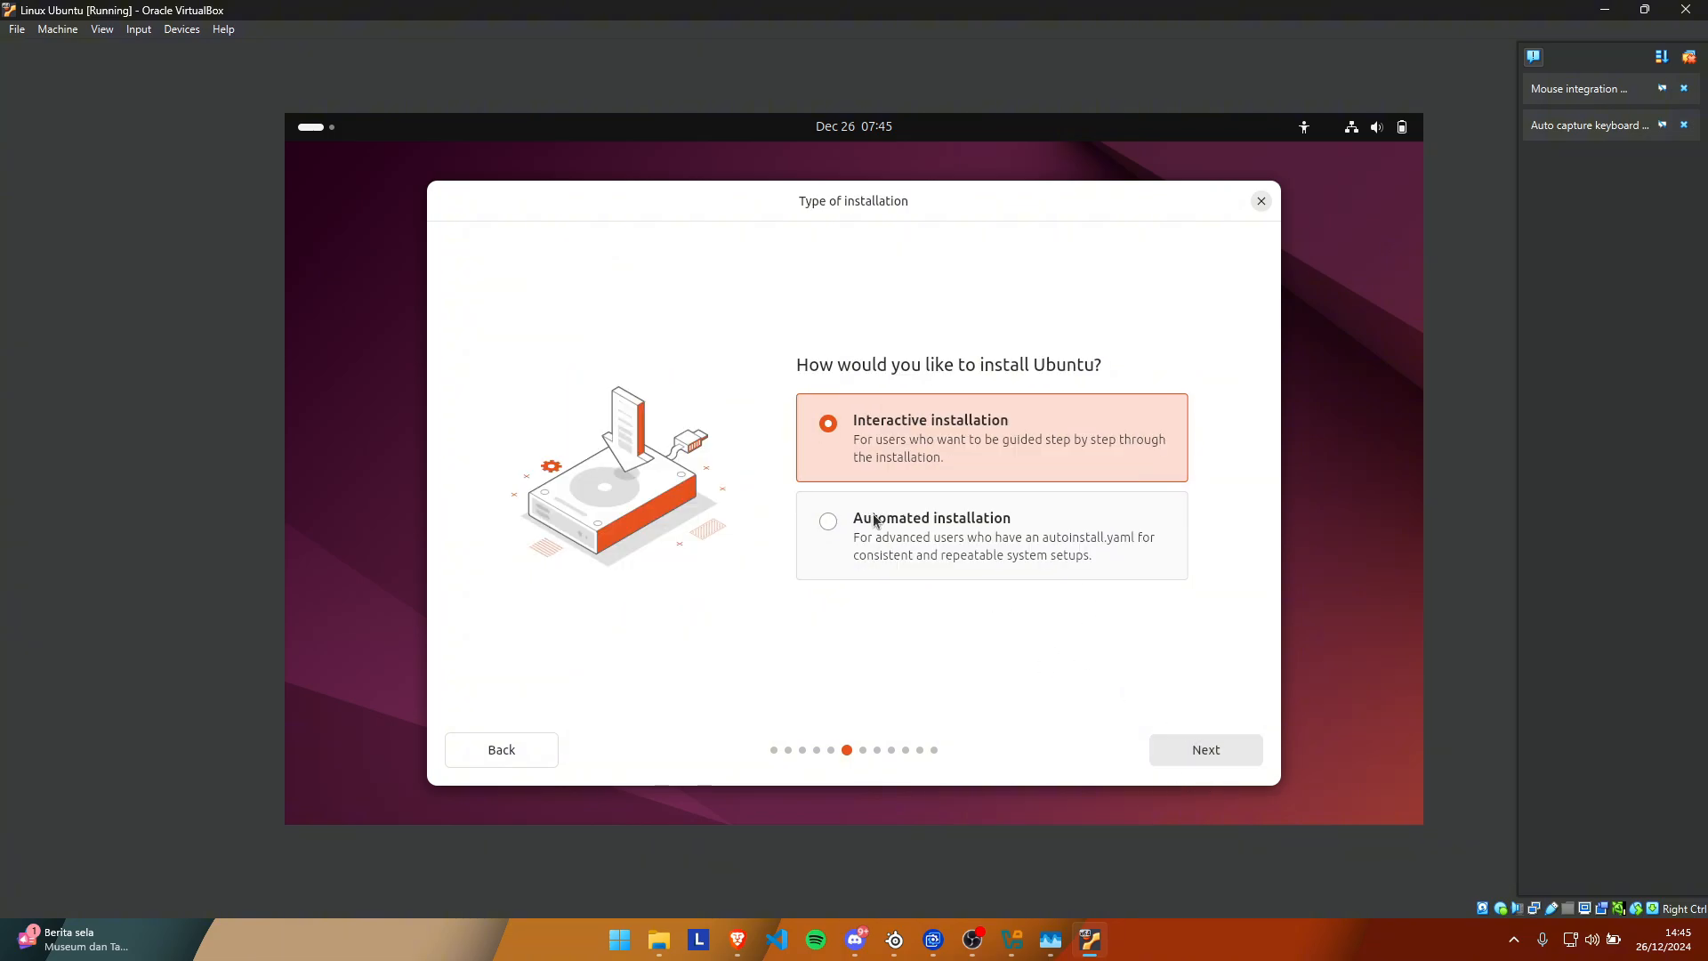
click(1217, 749)
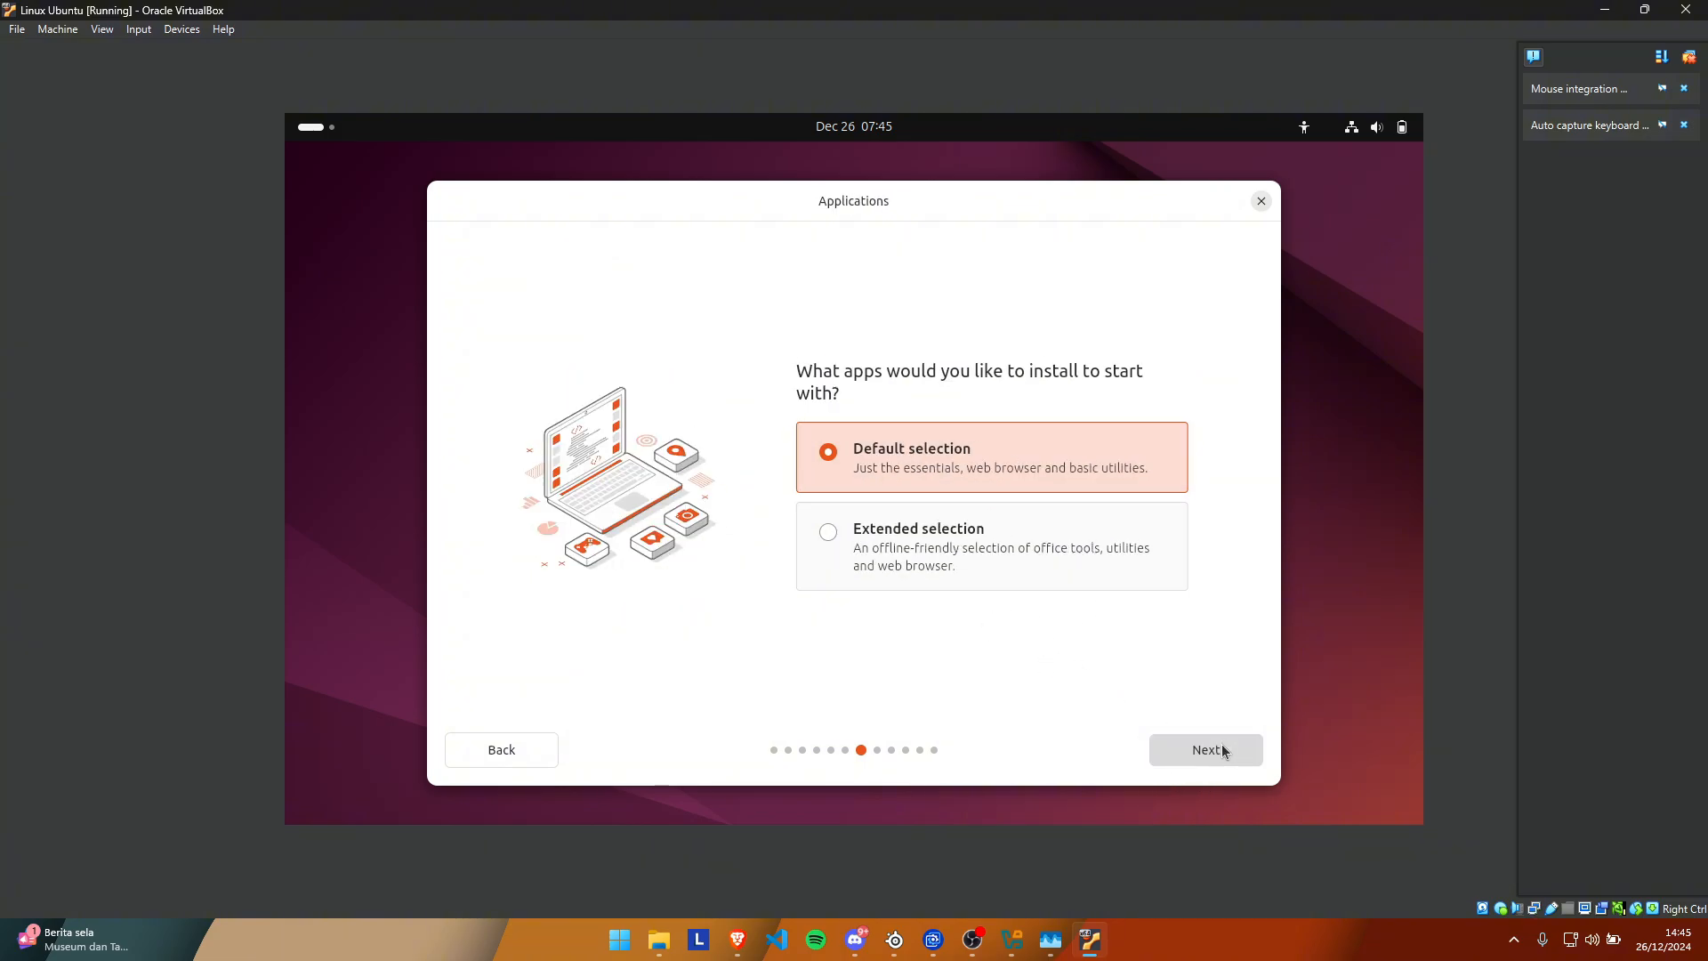
click(1210, 751)
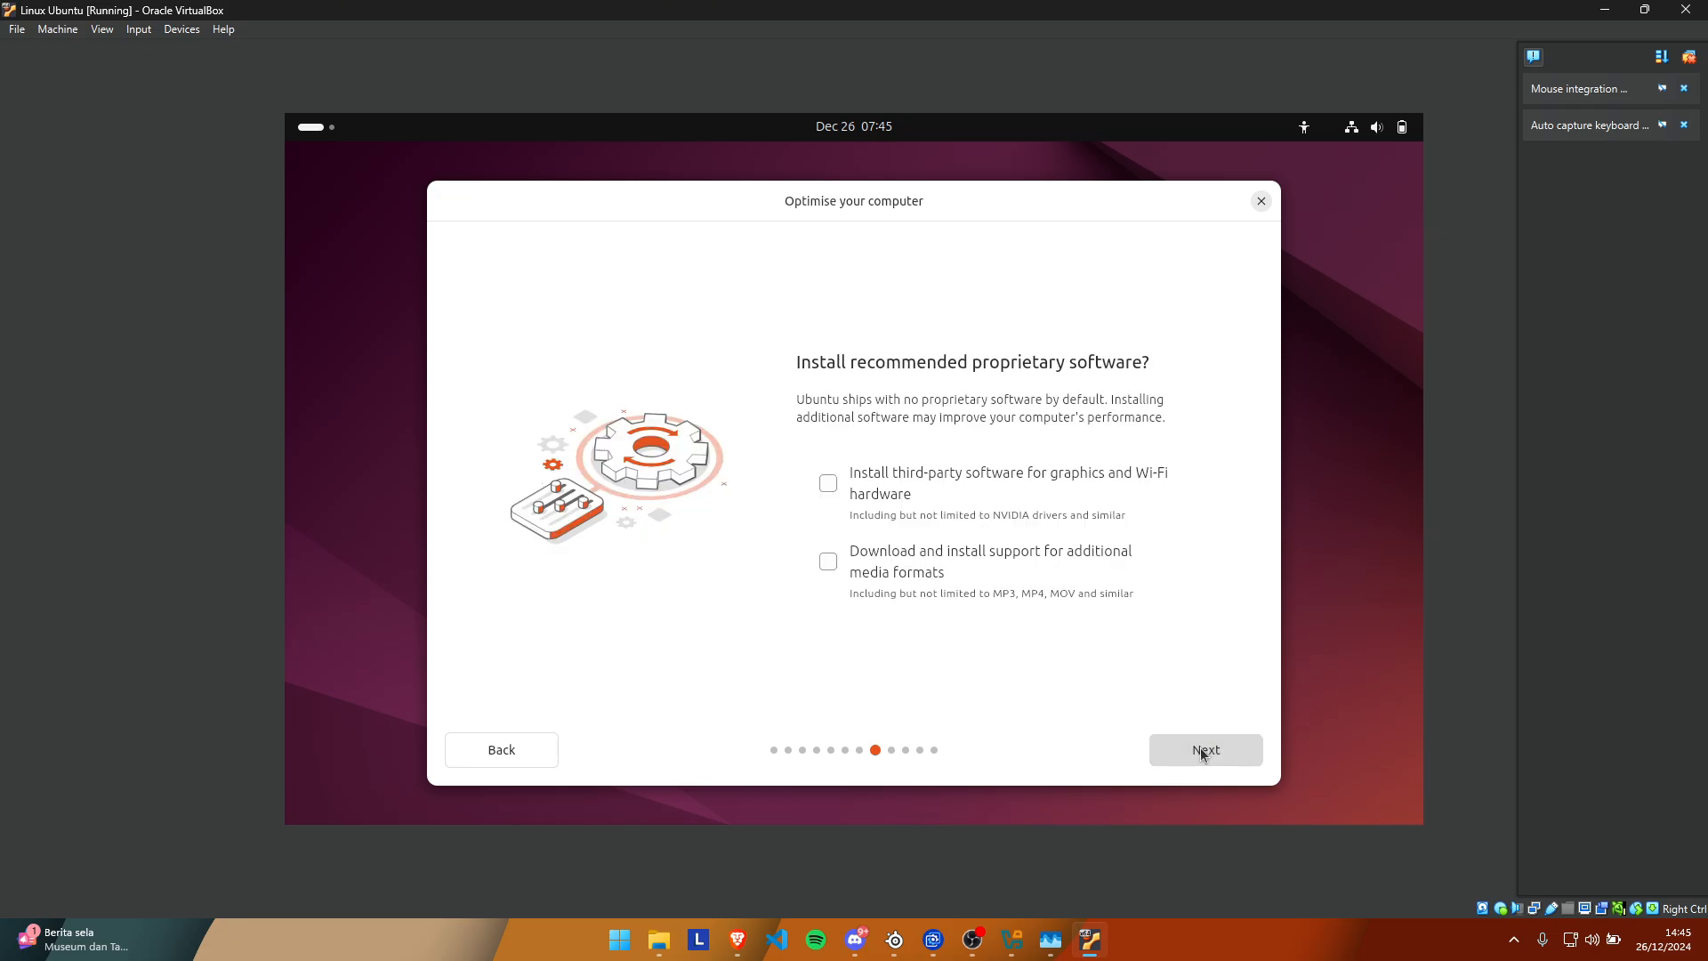
Include third-party graphics and Wi-Fi software and additional media format support, and accept Erase disk and install Ubuntu.
click(823, 558)
click(820, 483)
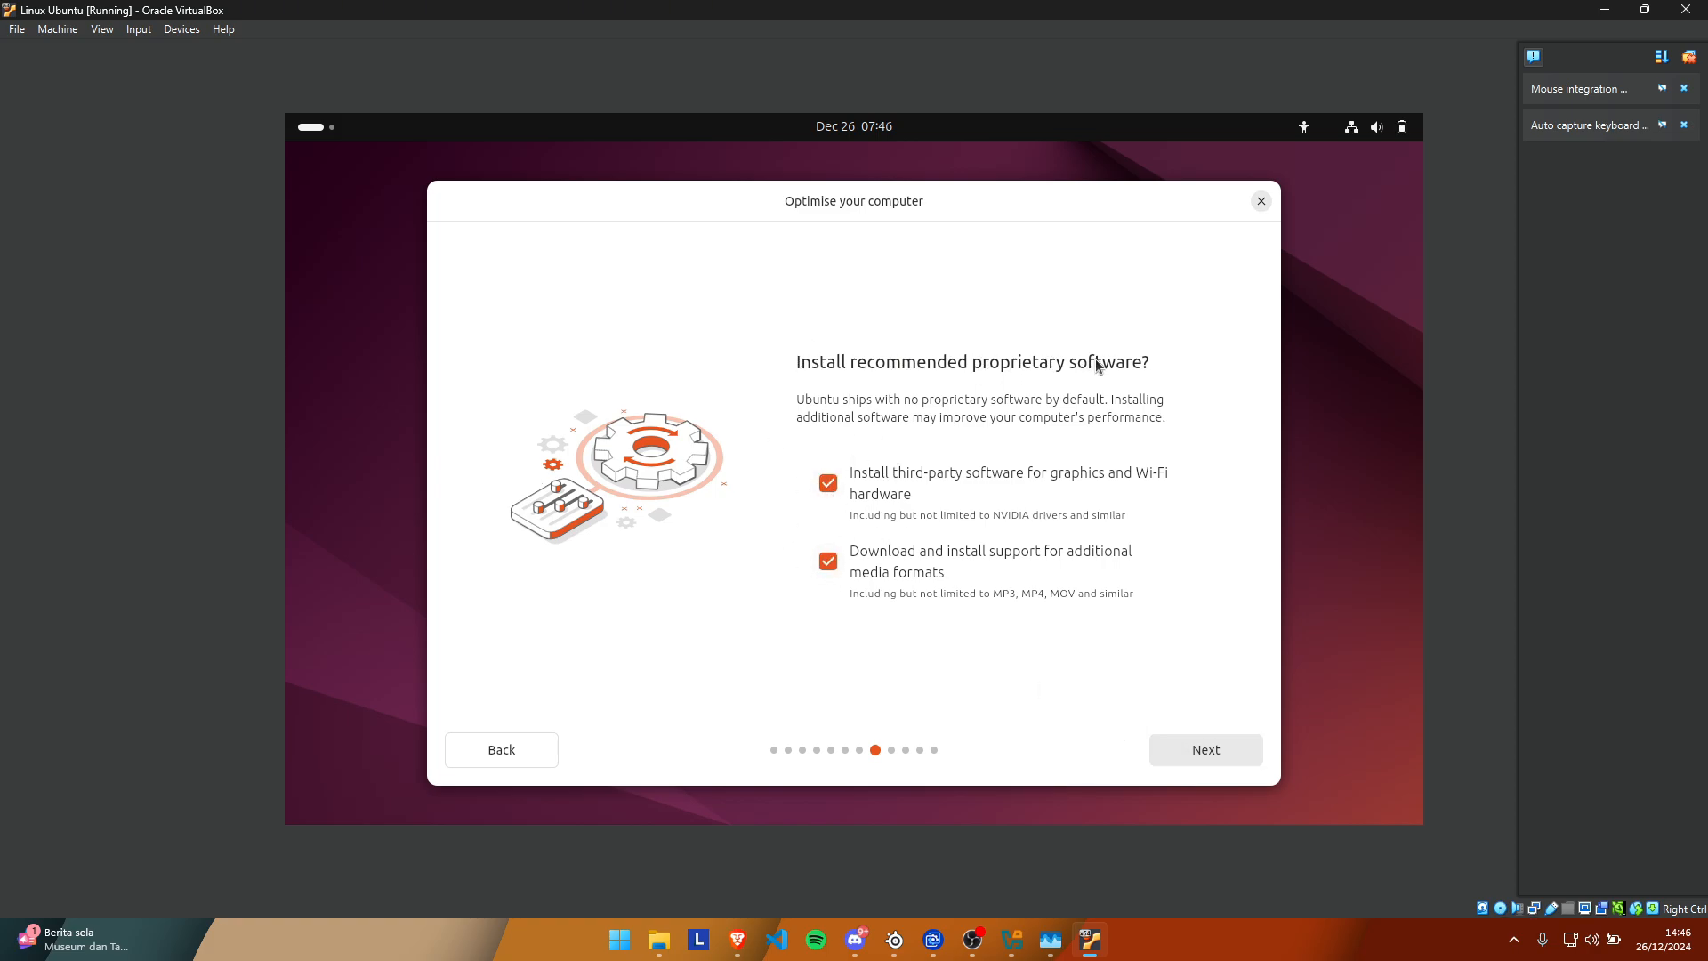
click(1192, 749)
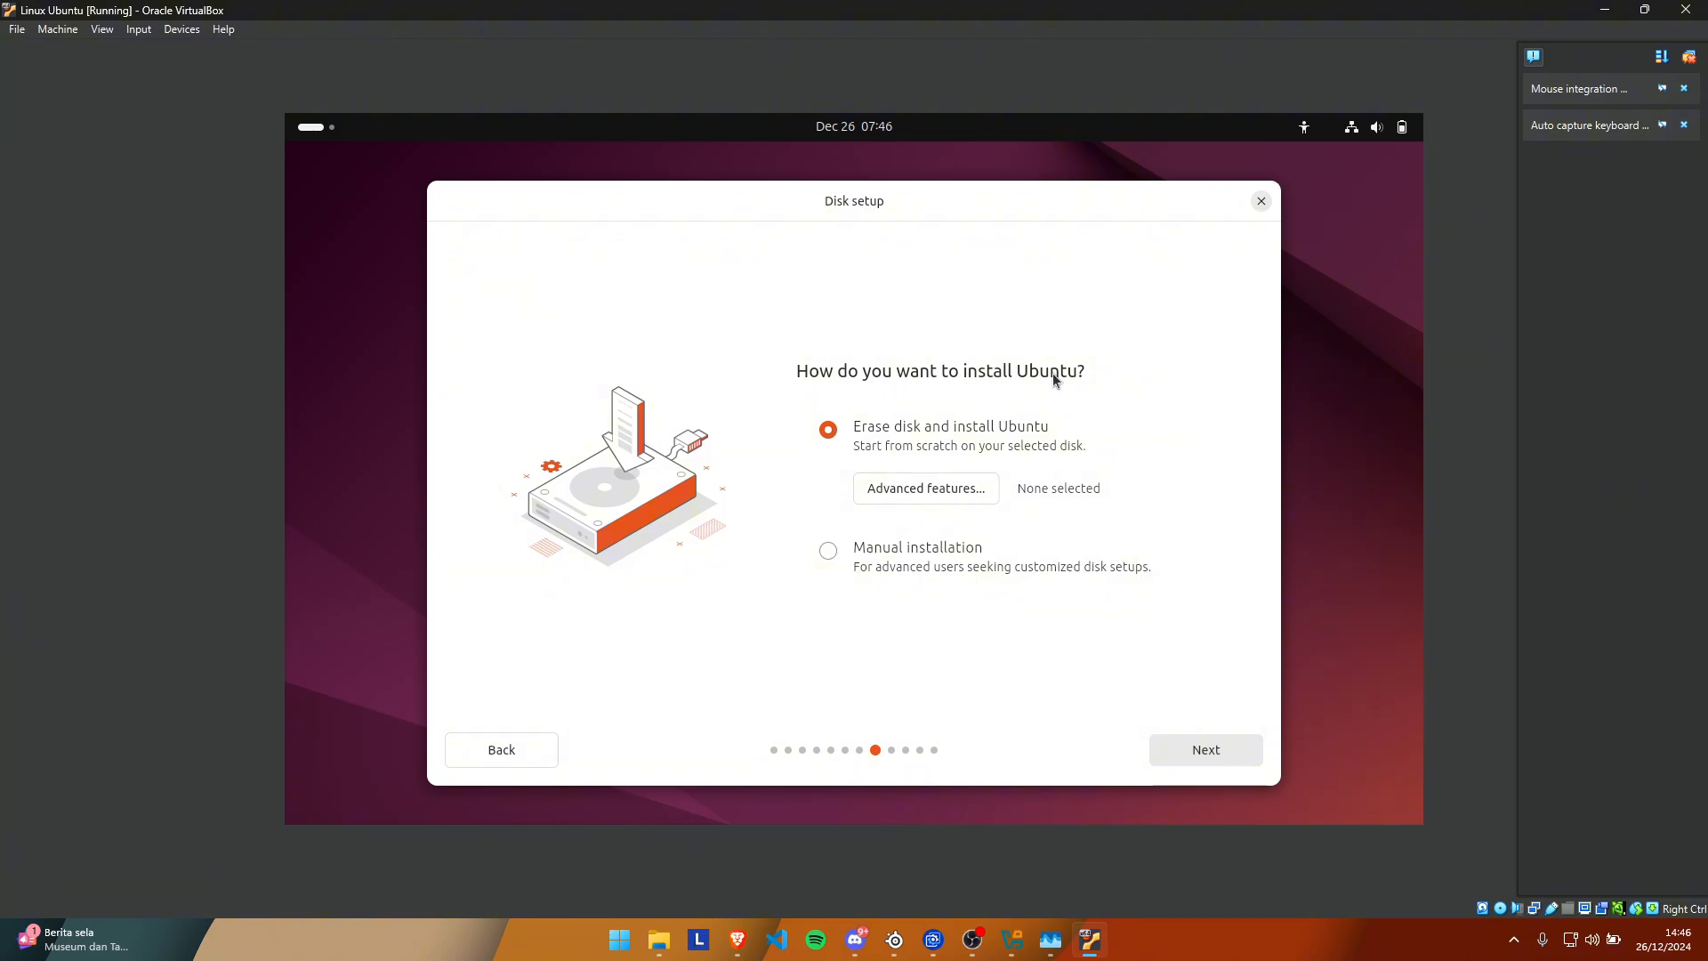
click(1182, 740)
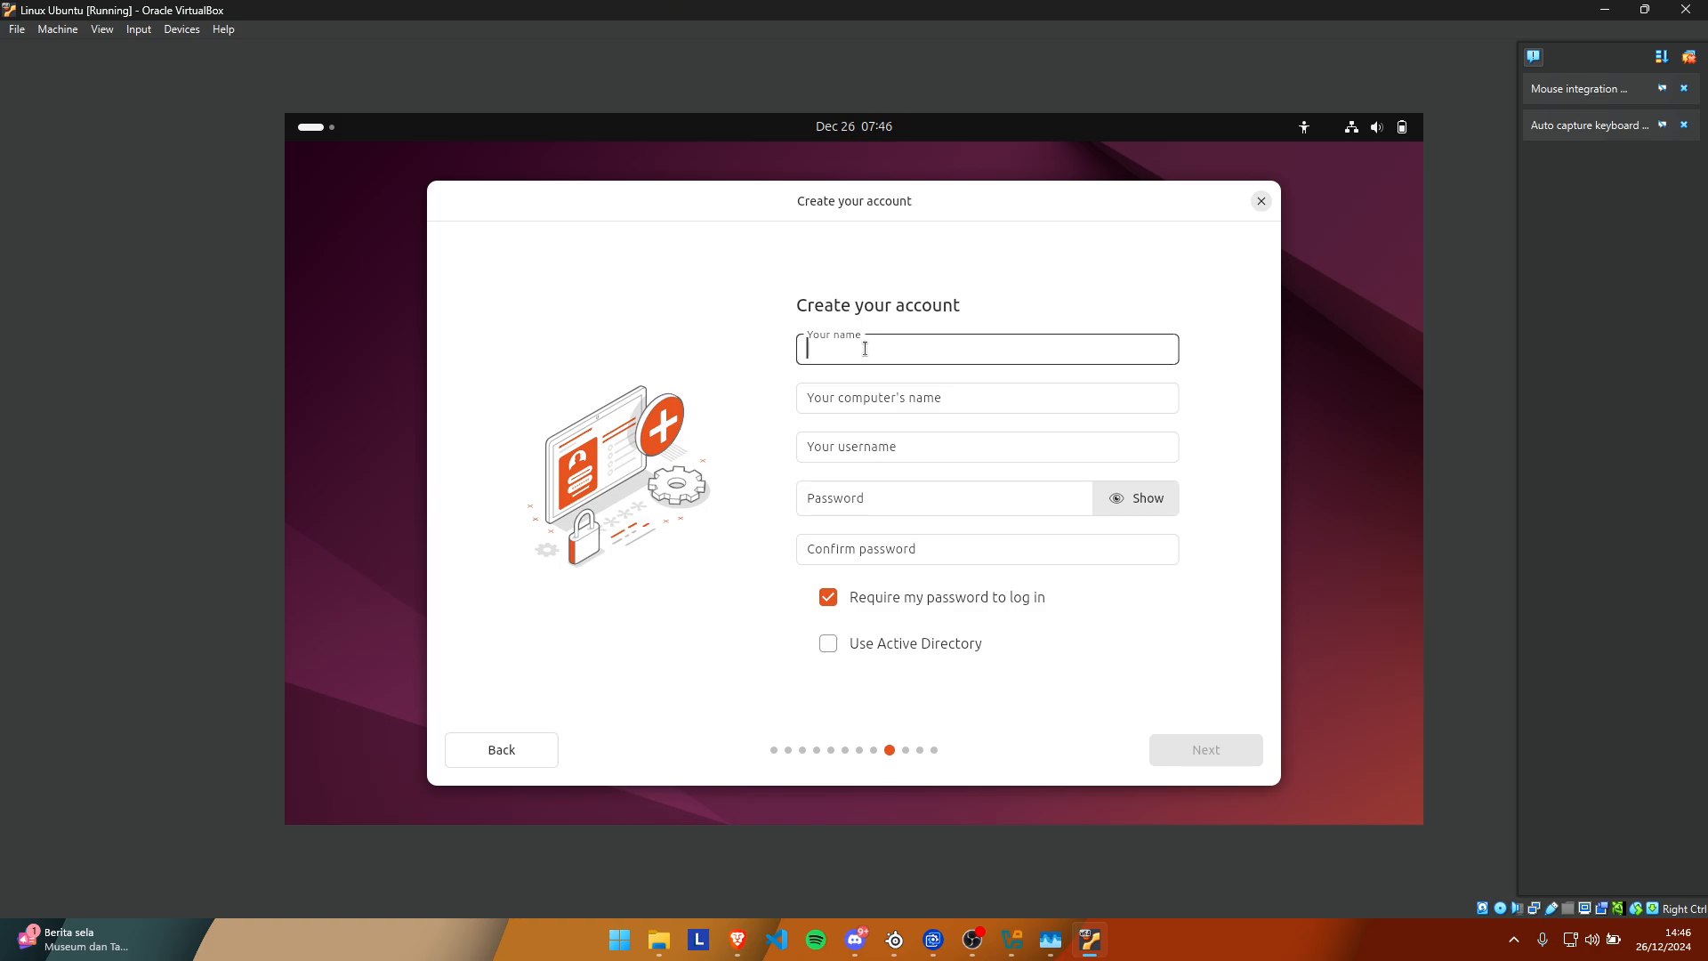
Create the Ubuntu account with the name User, and enter and confirm the account password.
text(User)
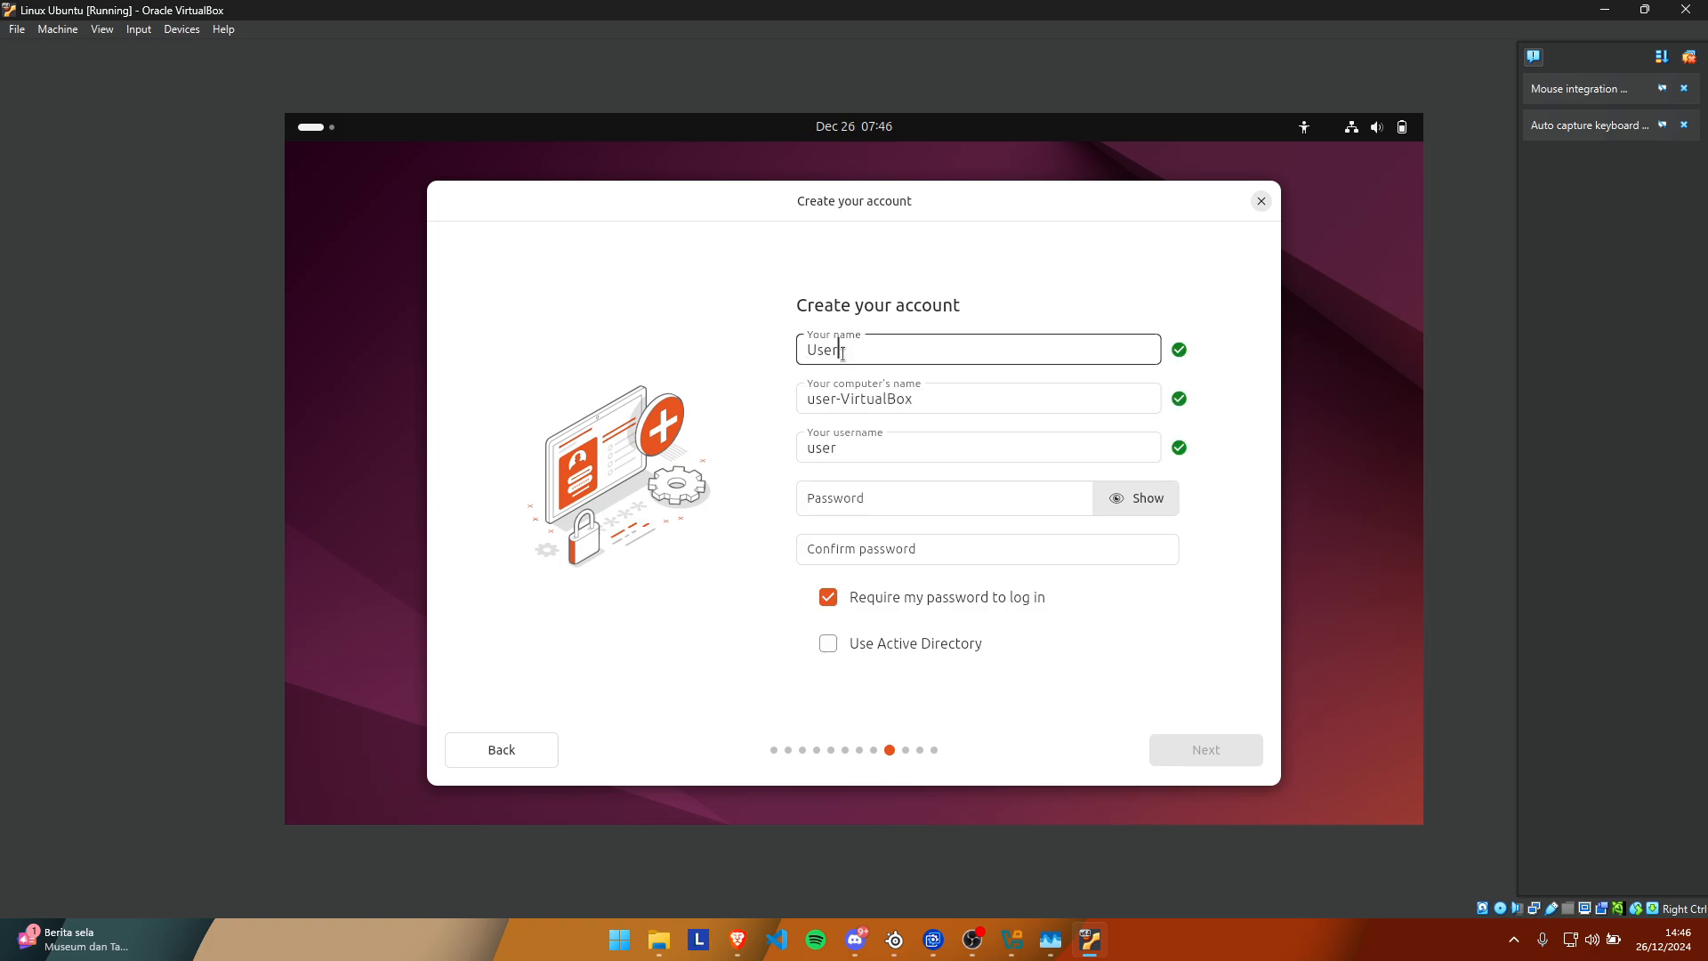
click(865, 495)
text(*******)
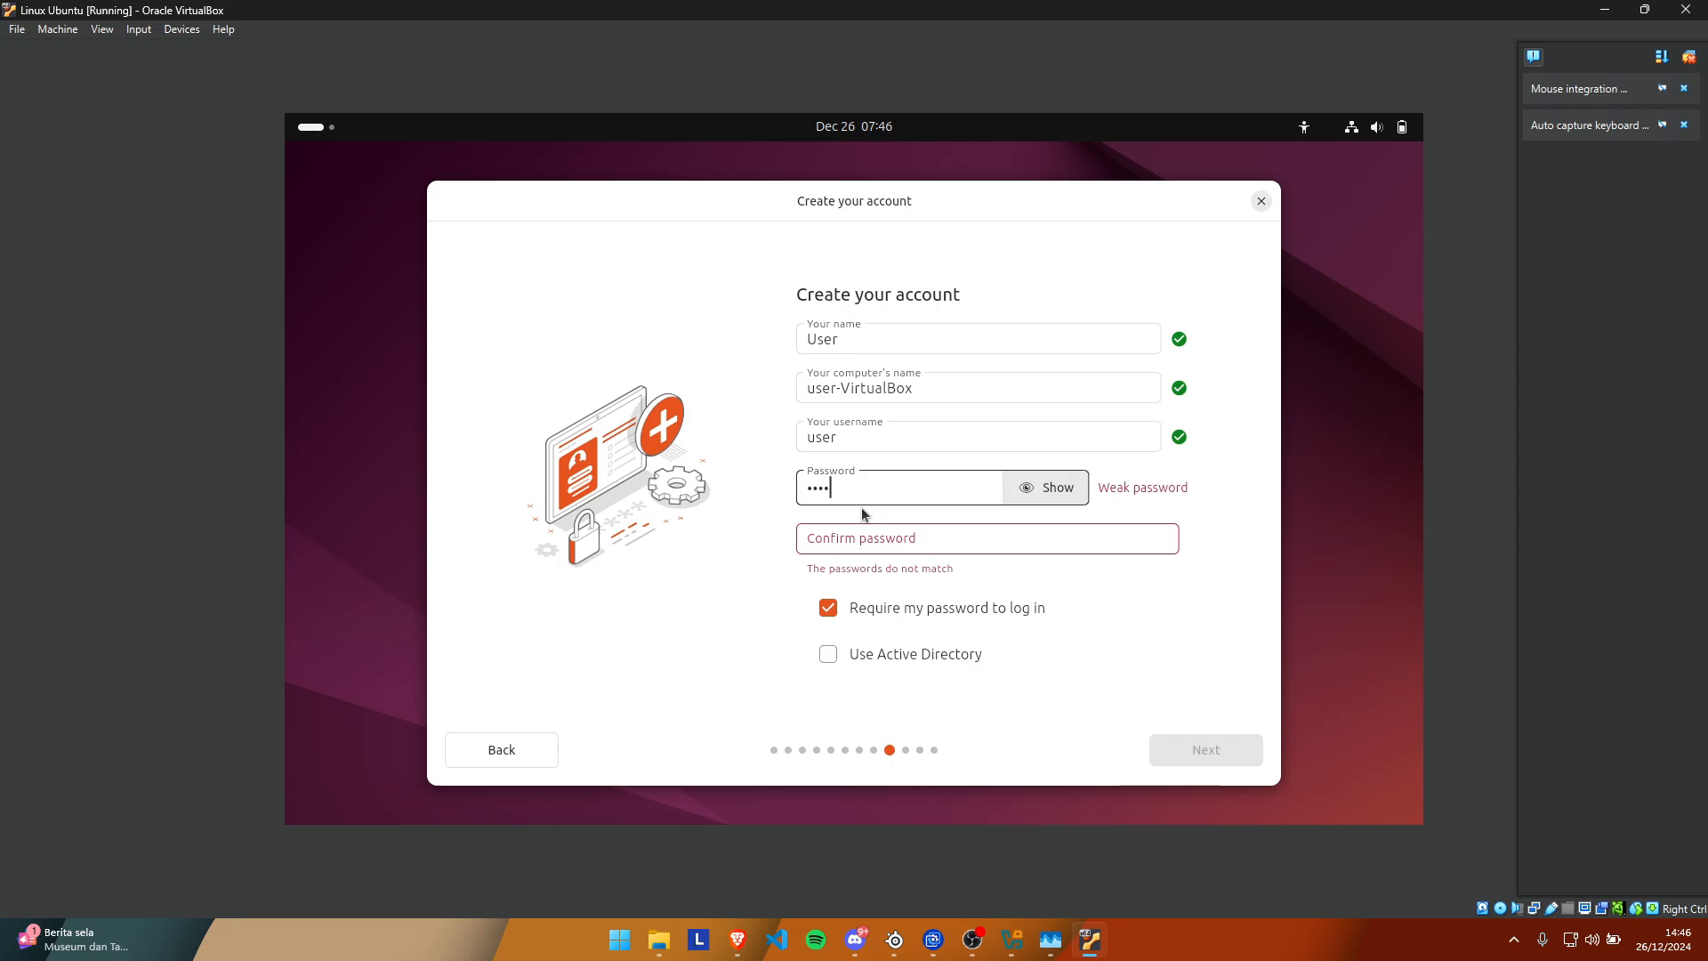
click(879, 539)
text(*******)
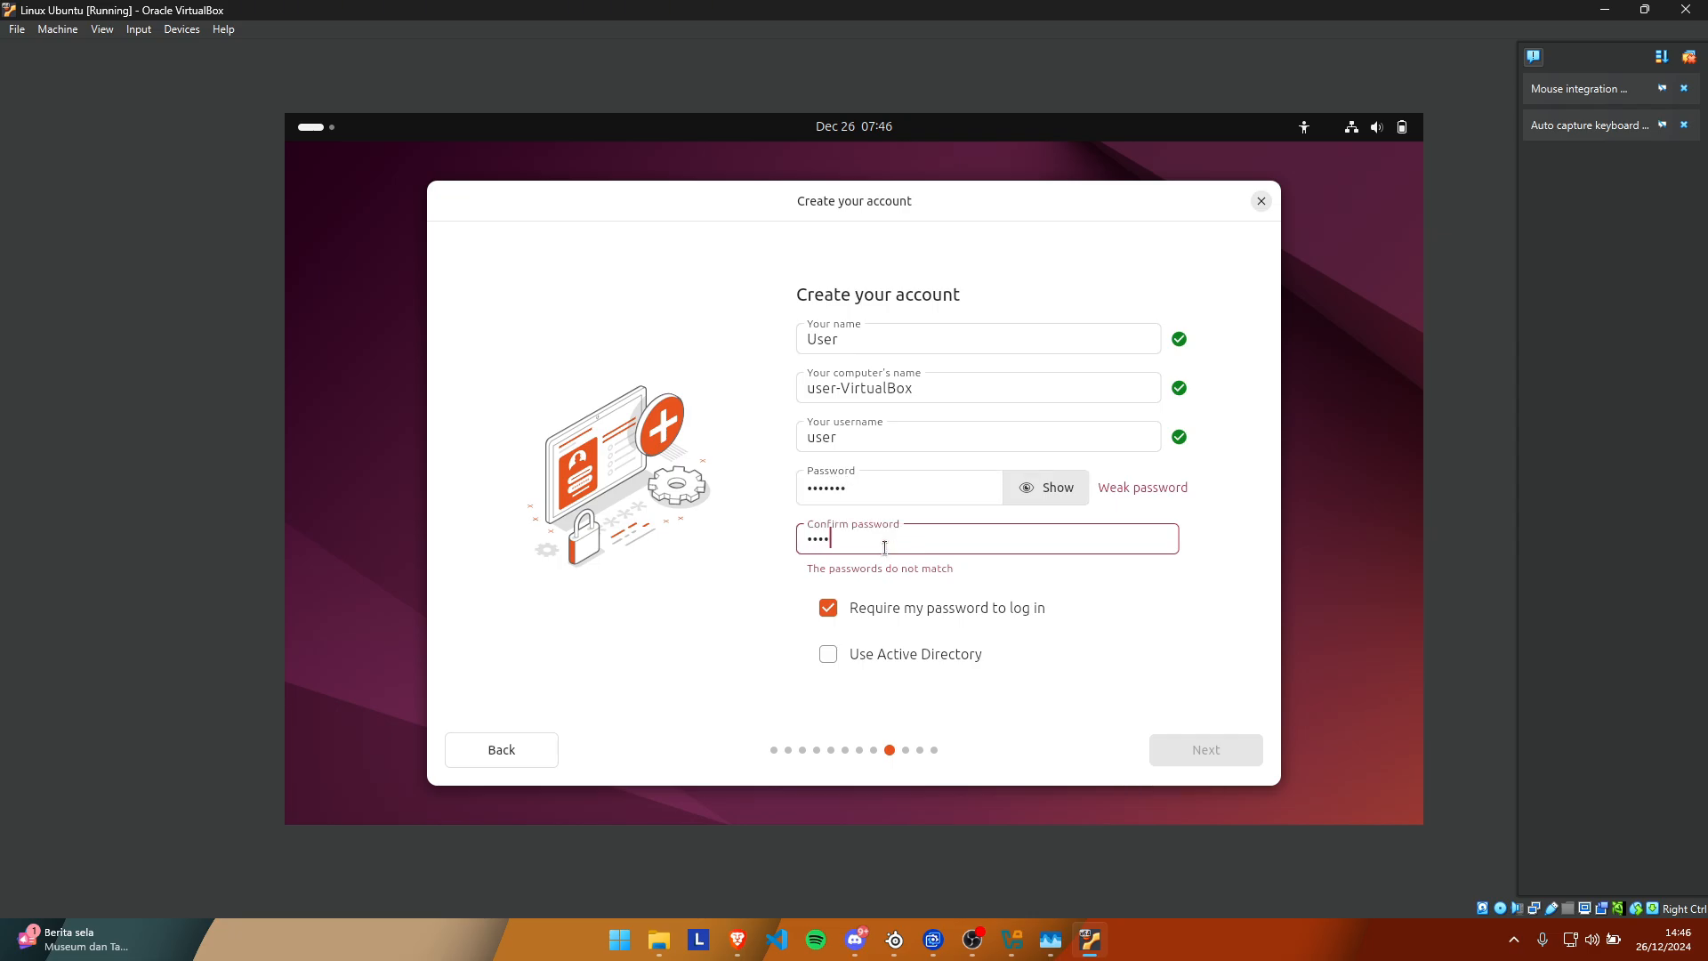
click(1205, 753)
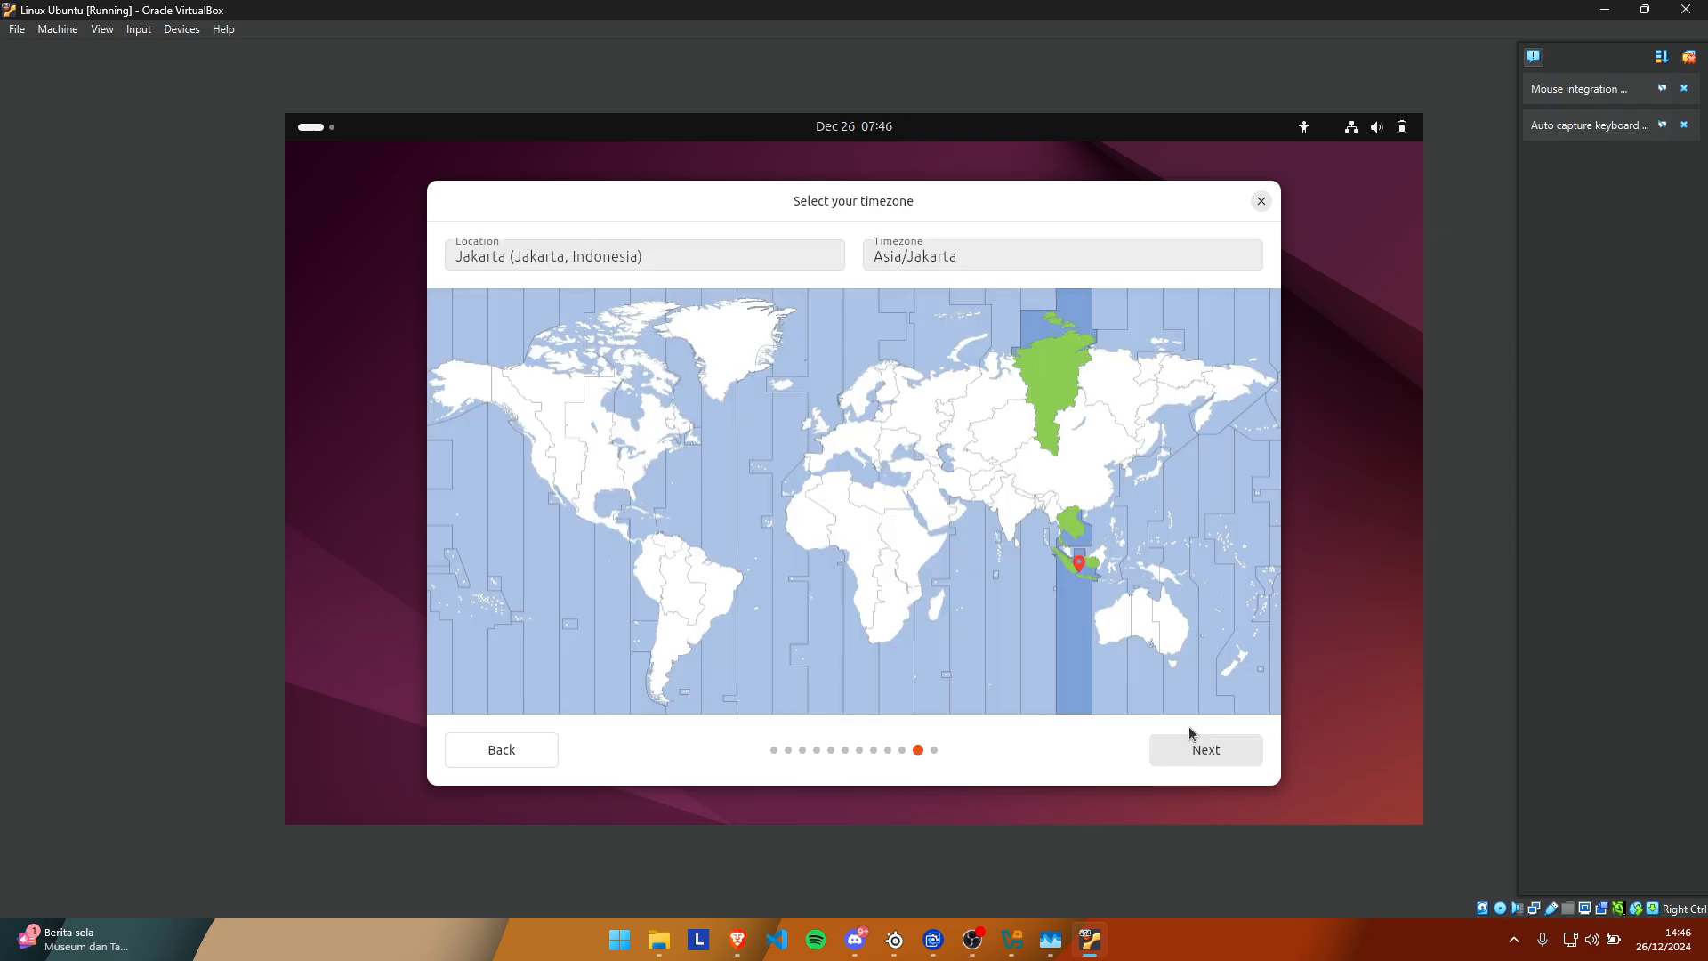
Accept the Asia/Jakarta timezone, install Ubuntu with the reviewed choices and restart the machine when the installation finishes.
click(1206, 751)
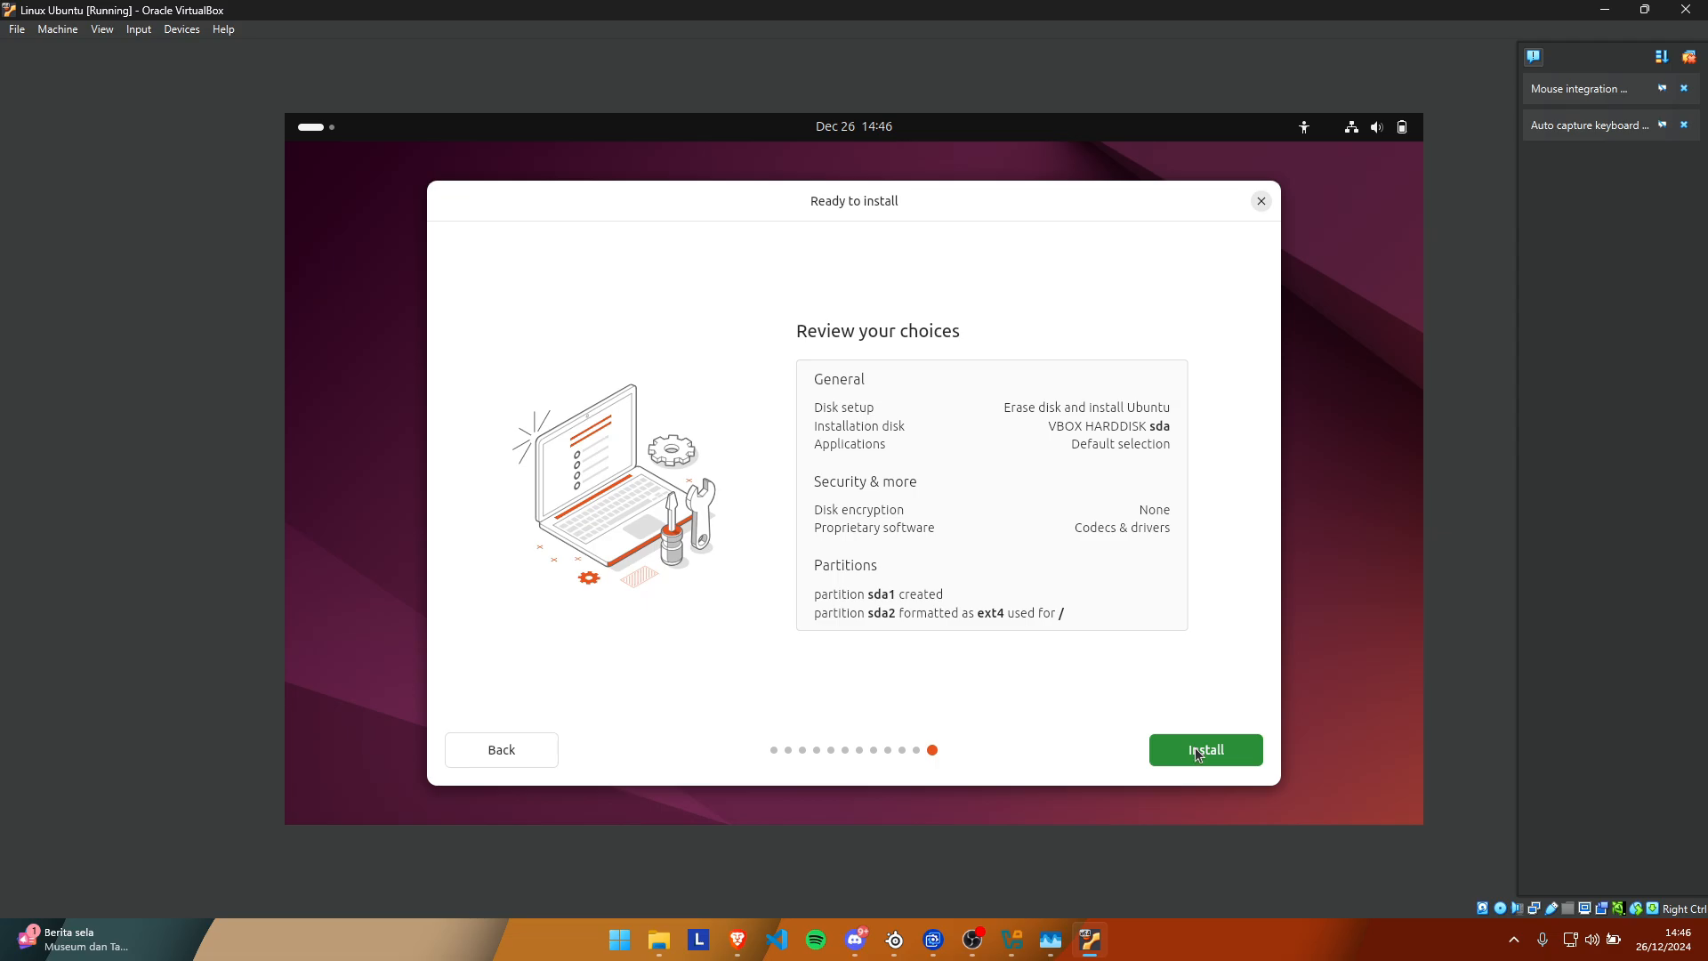
click(1197, 753)
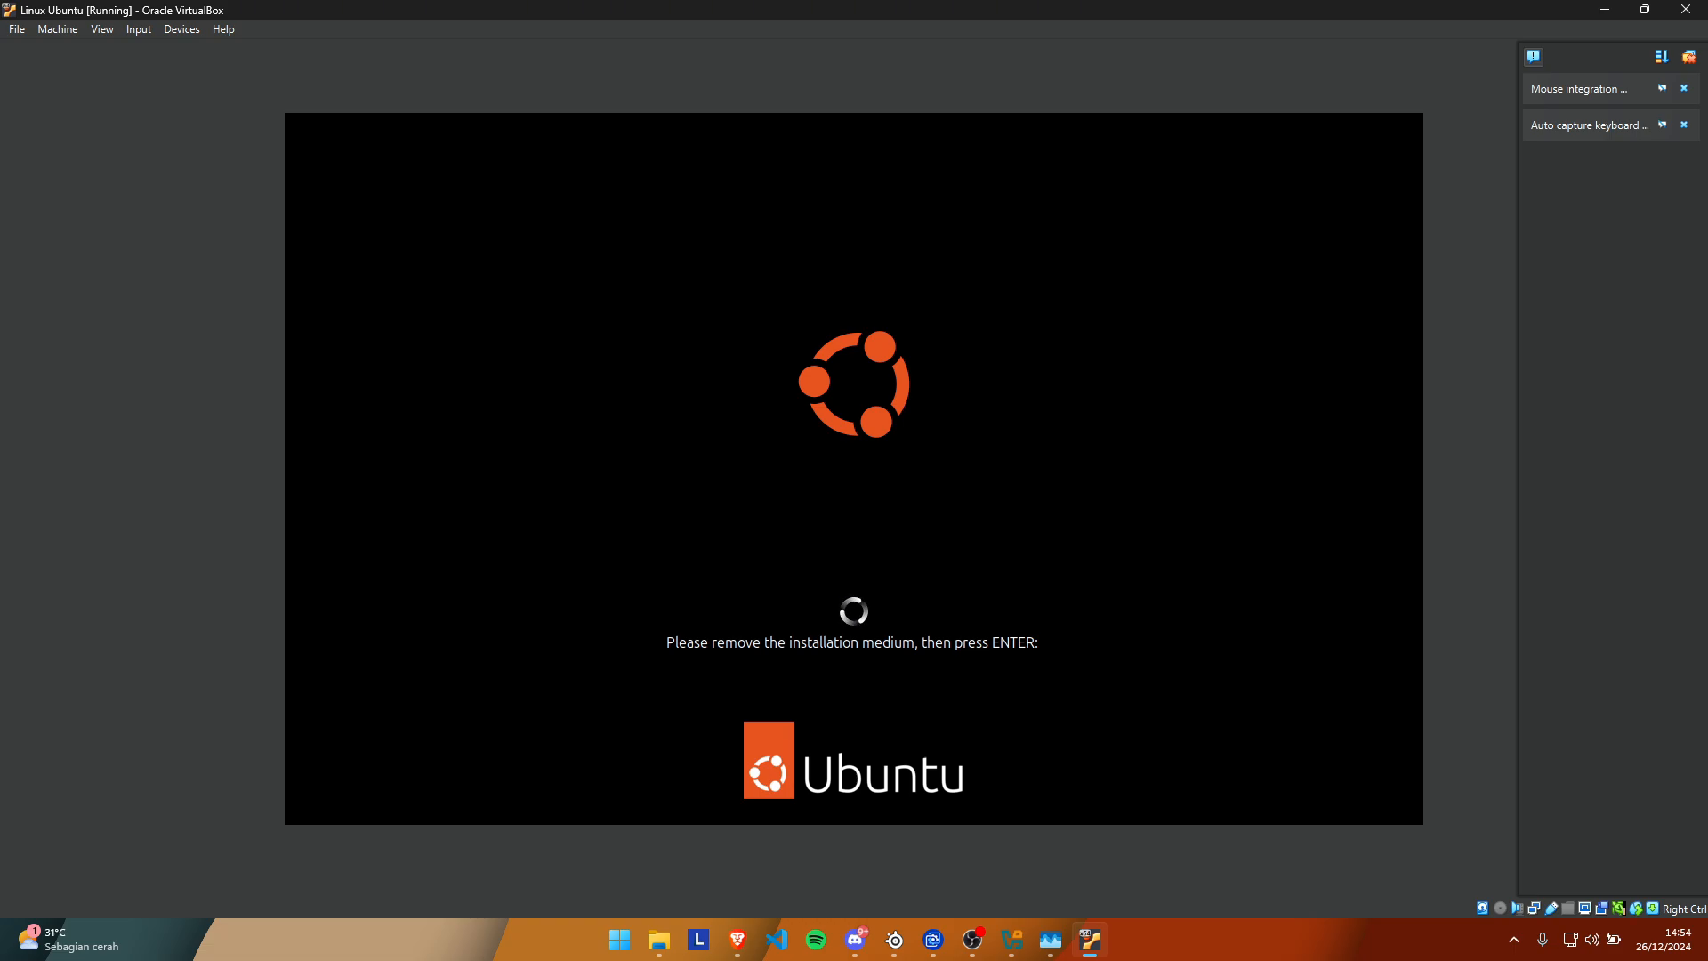
key(Return)
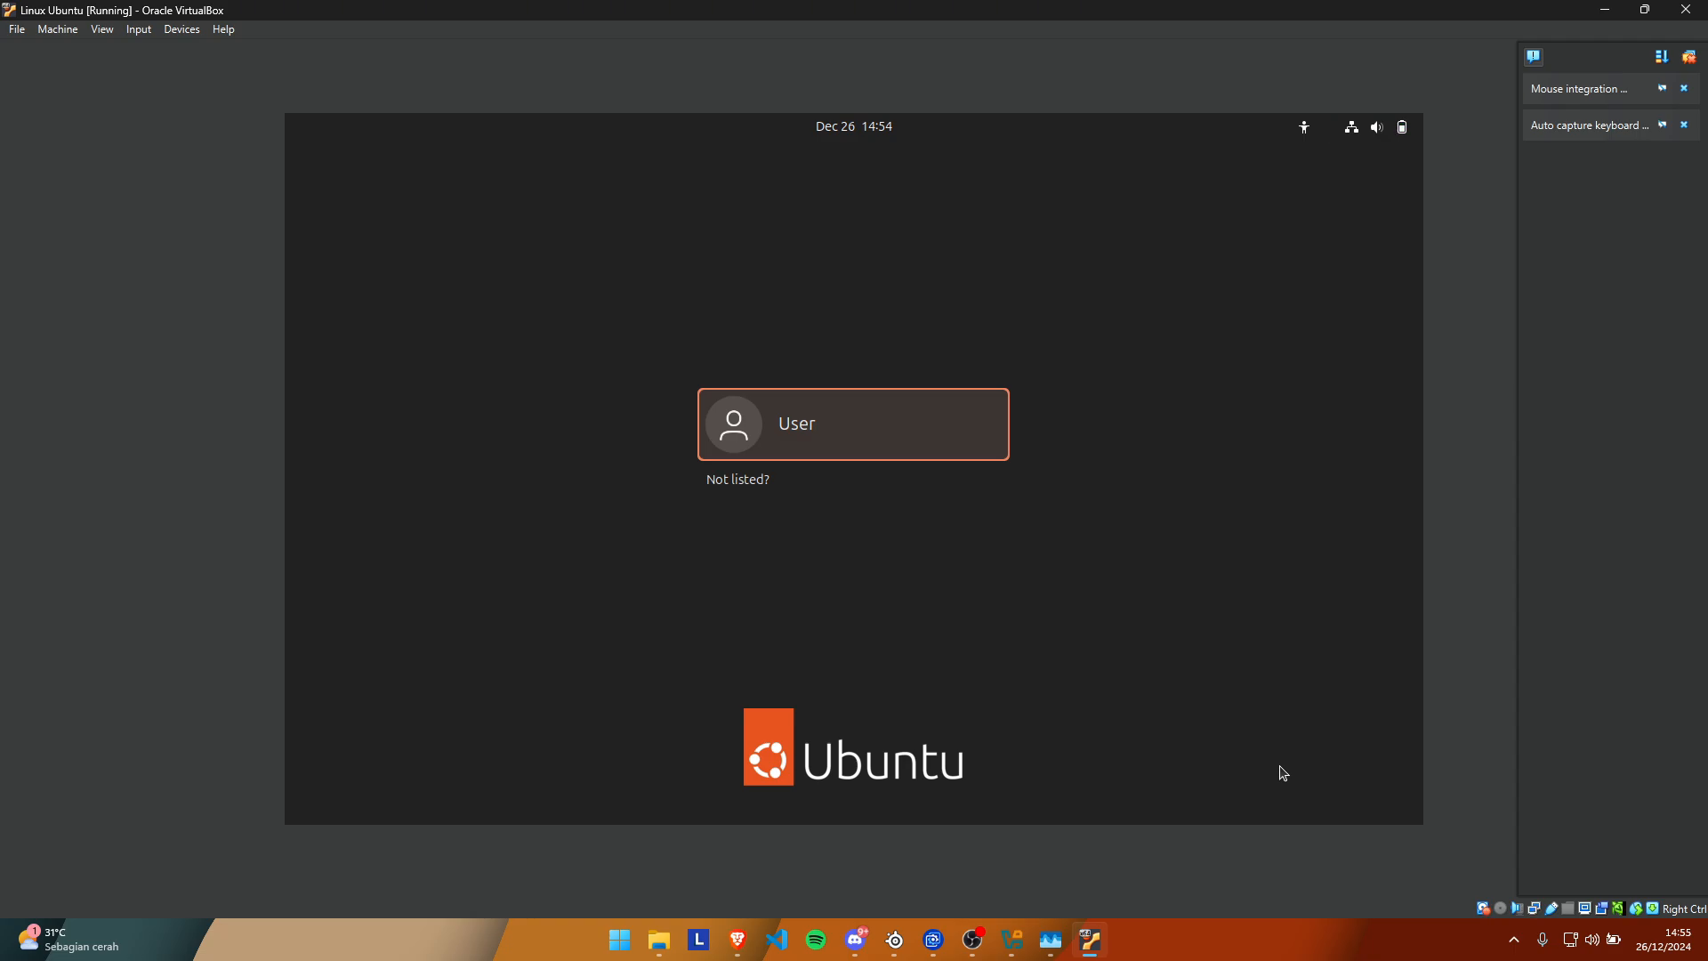
Log in to the installed Ubuntu system as User by entering the account password.
click(832, 443)
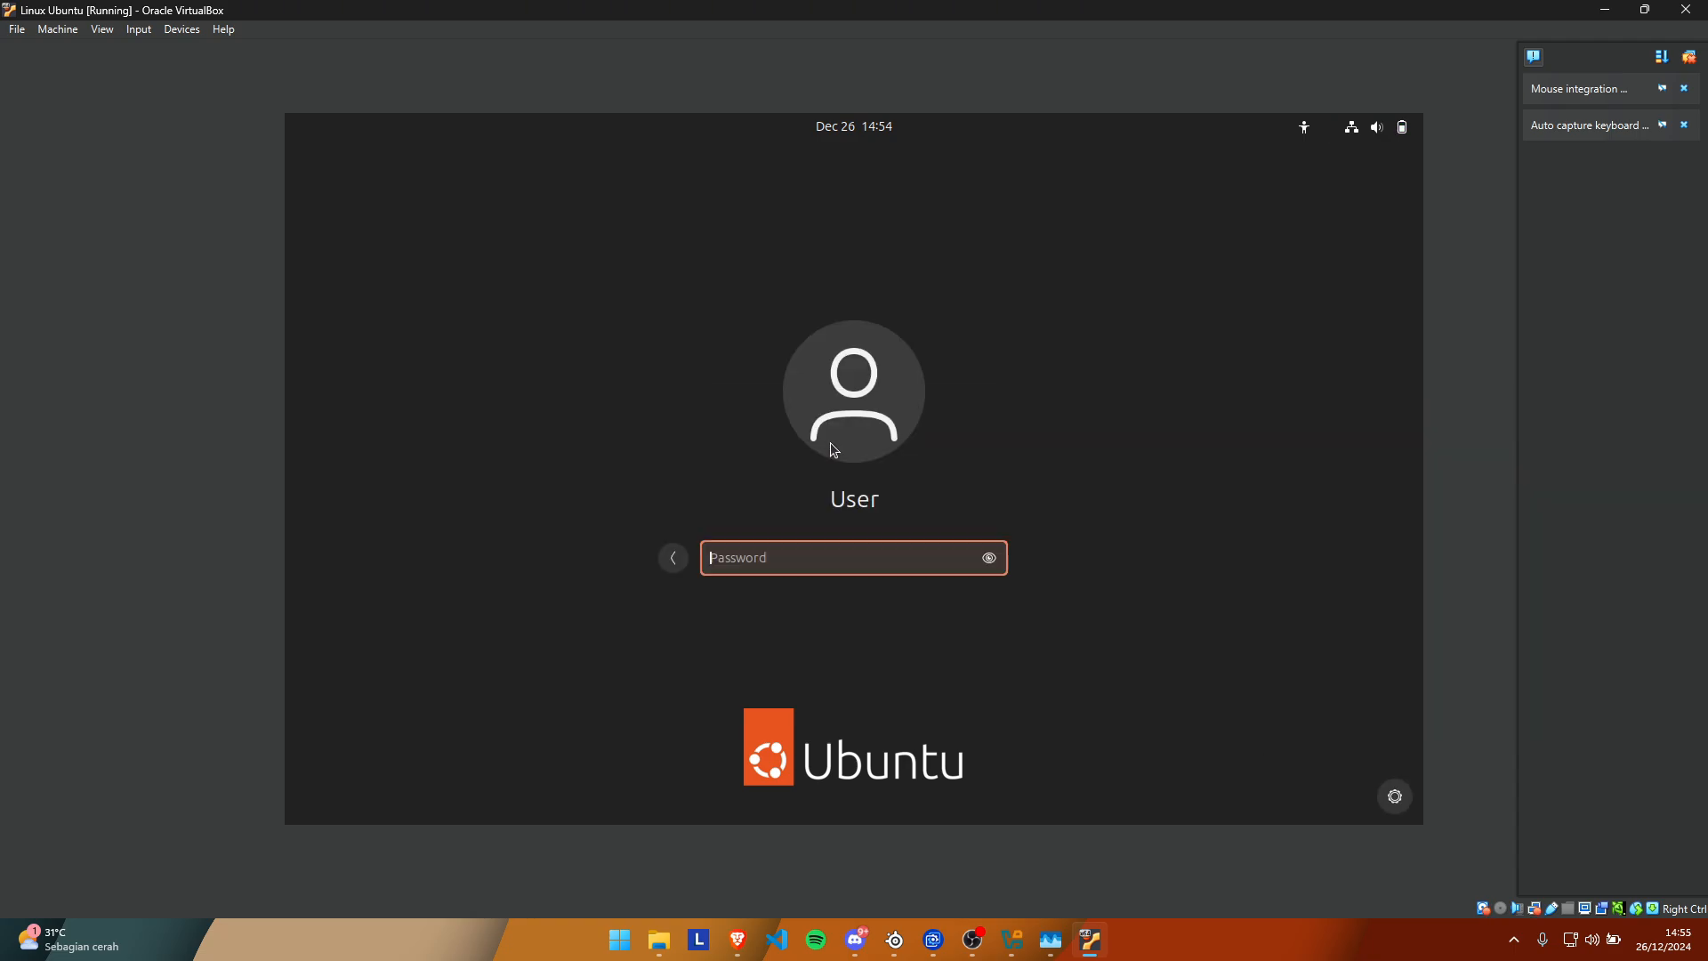
text(*******)
key(Return)
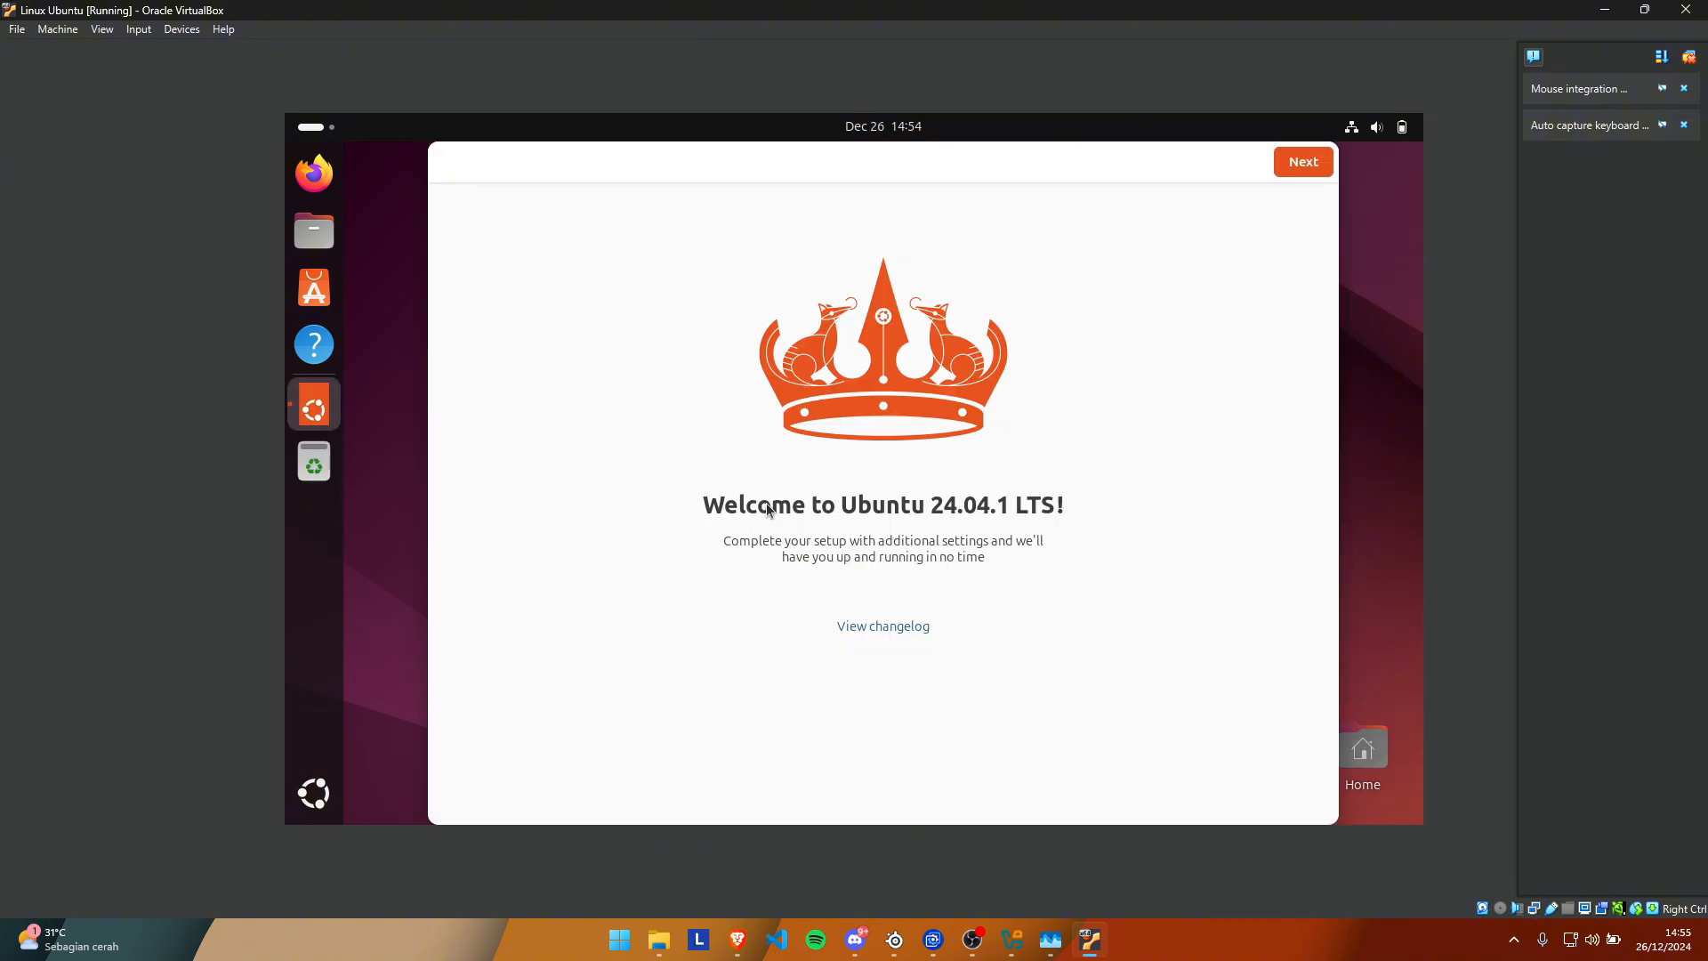
Complete the Ubuntu welcome setup, skipping Ubuntu Pro for now and agreeing to share system data with the Ubuntu team.
click(1300, 163)
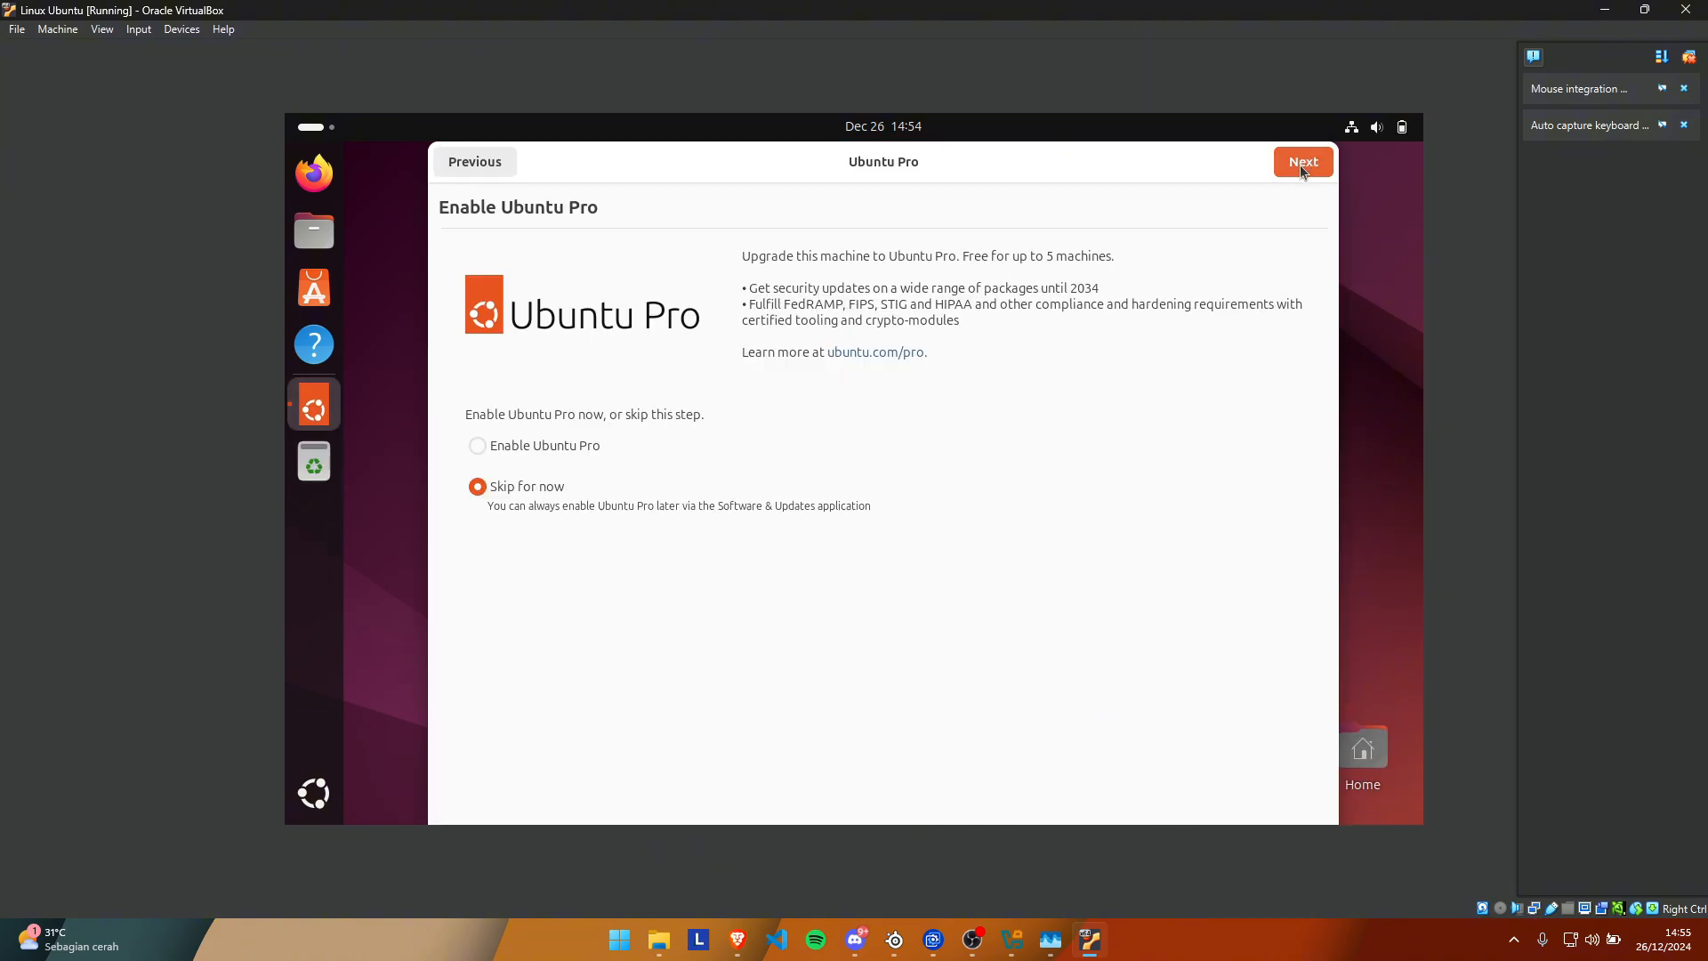
click(1304, 170)
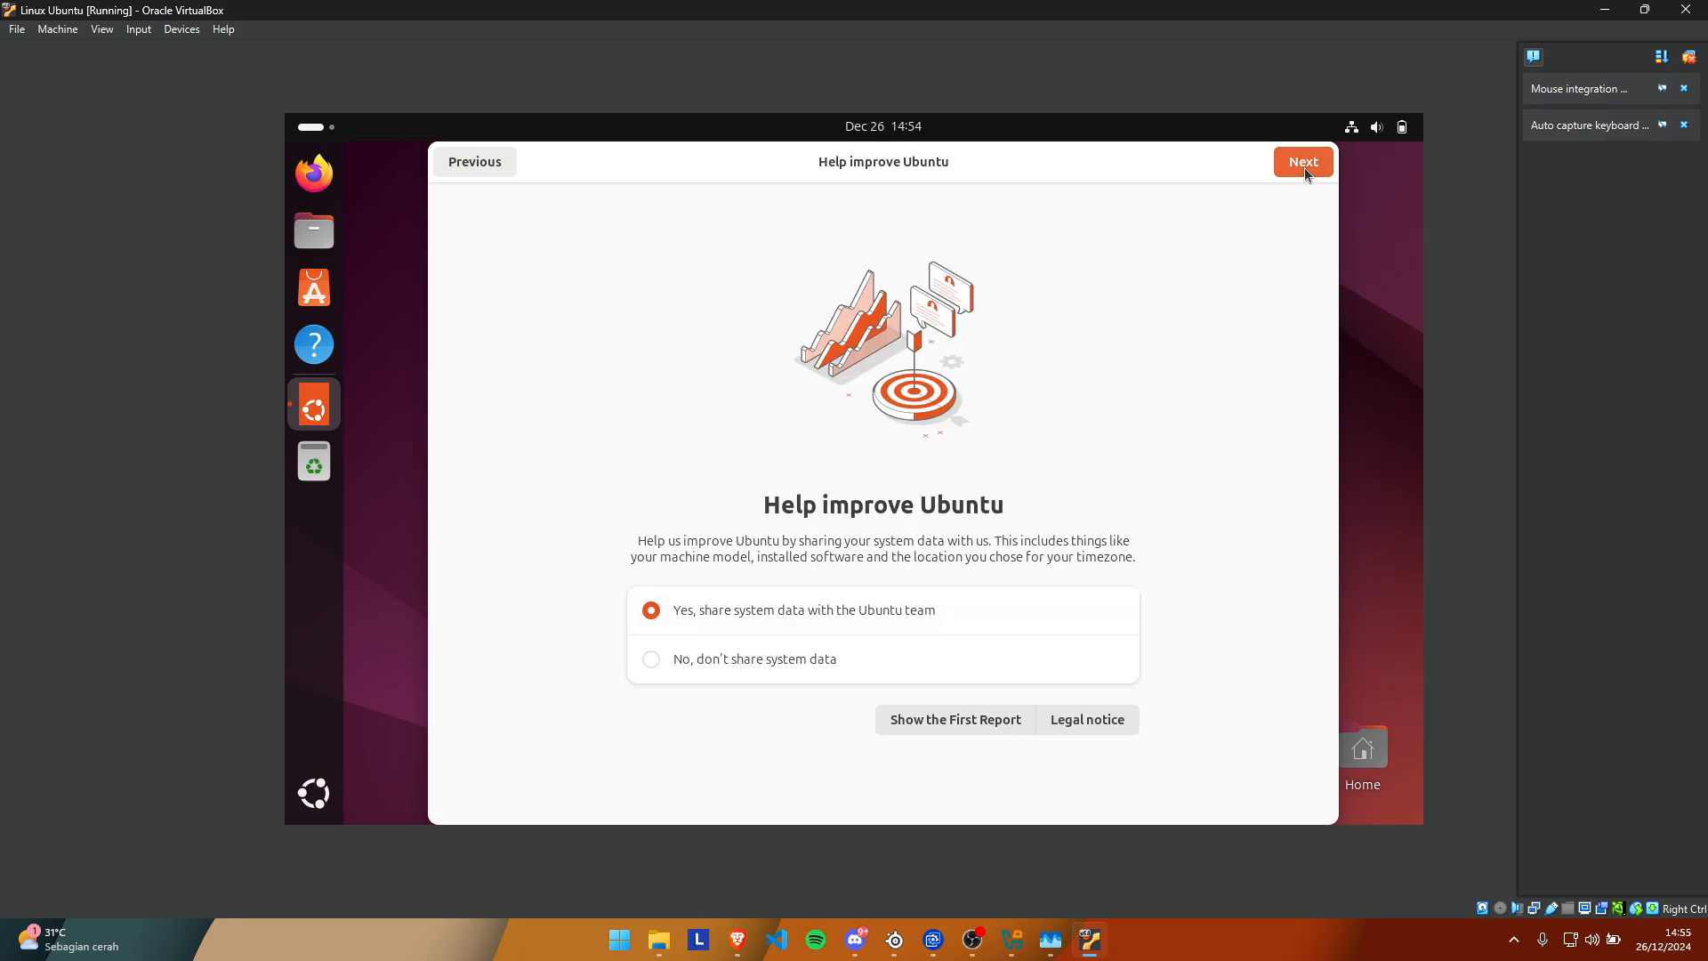
click(1304, 170)
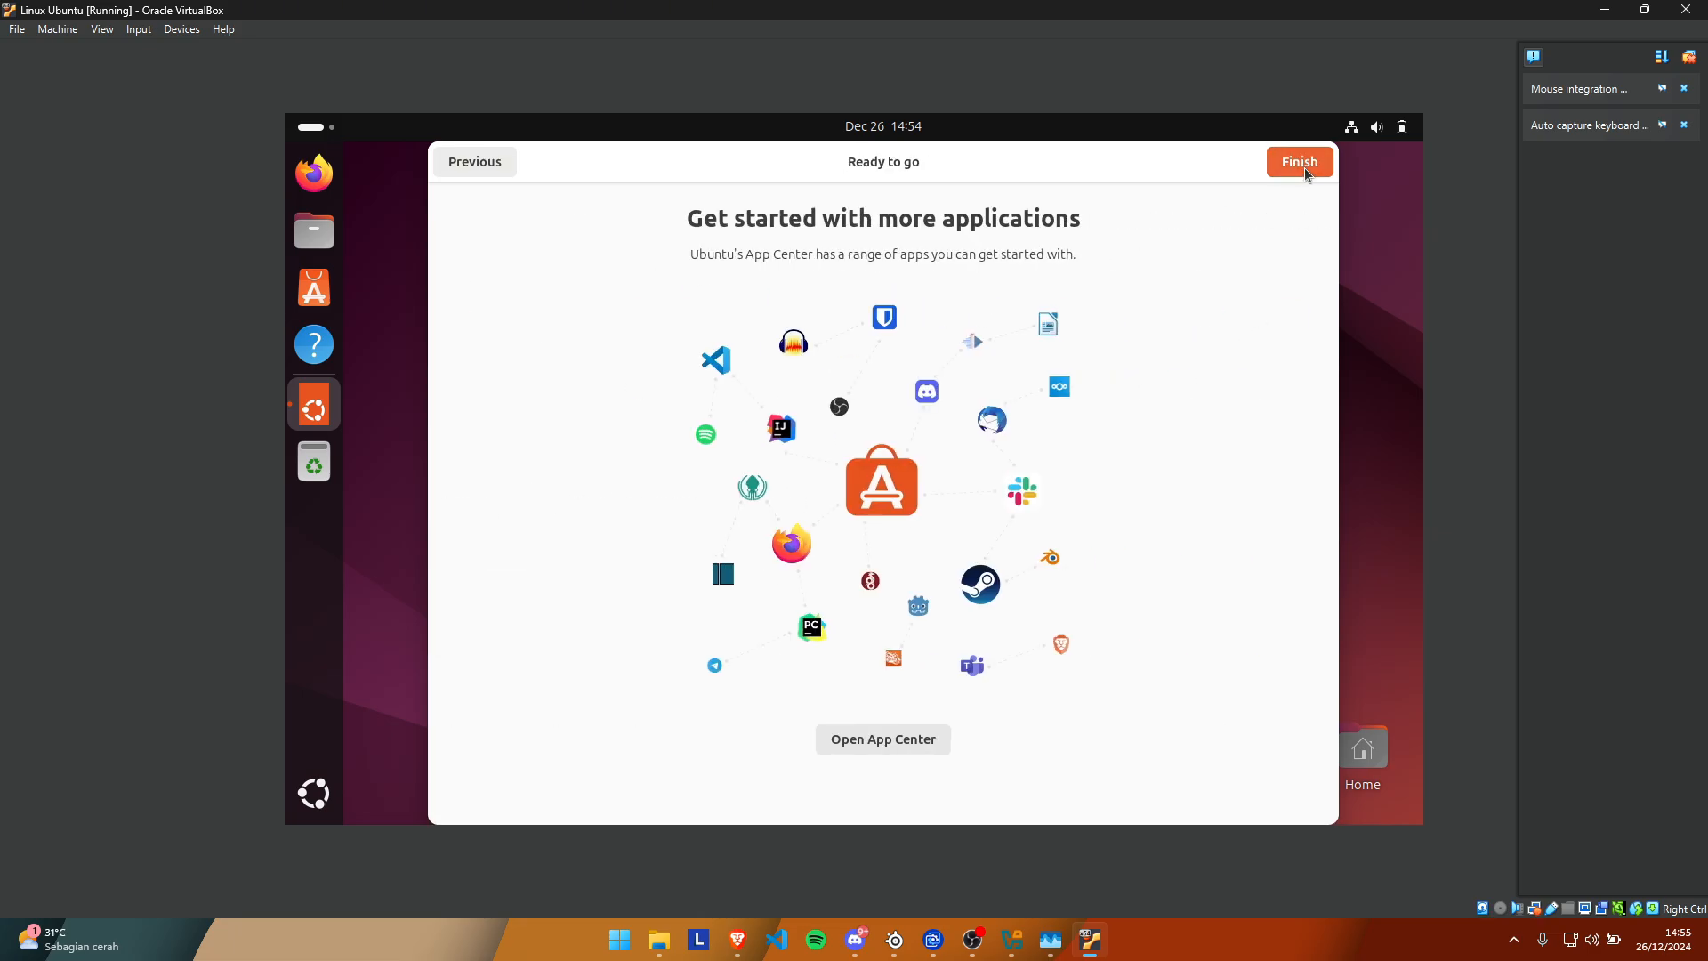
click(1303, 169)
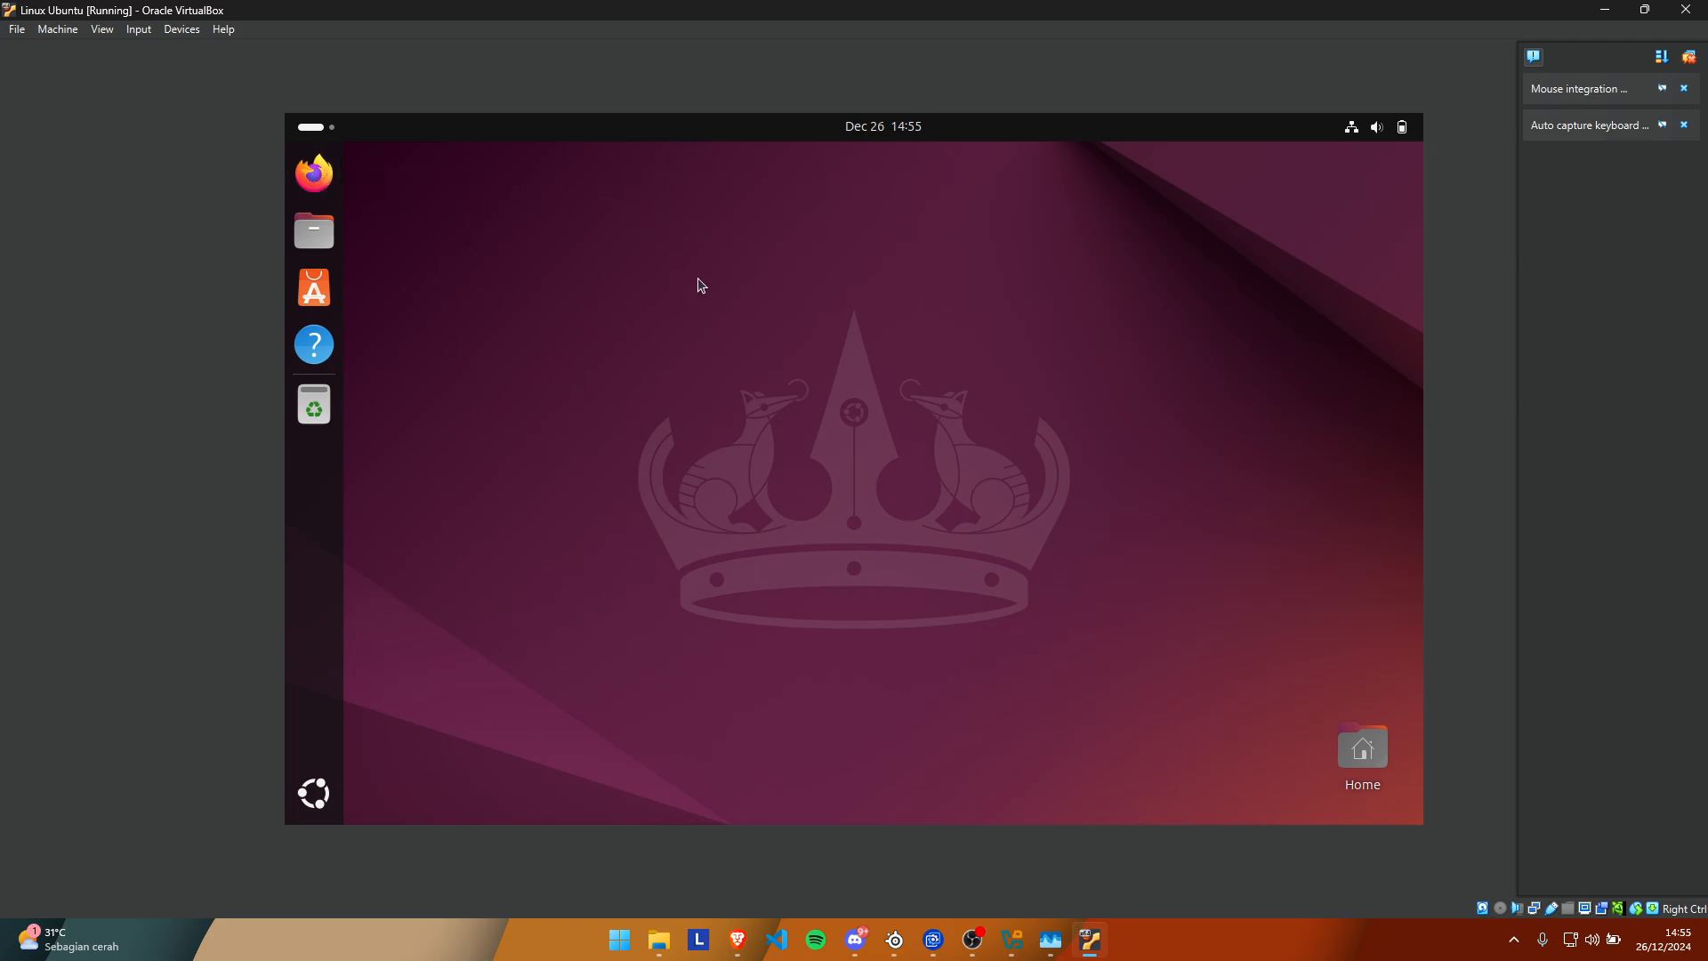
Open the Files home folder and move its window toward the middle of the Ubuntu desktop.
click(316, 236)
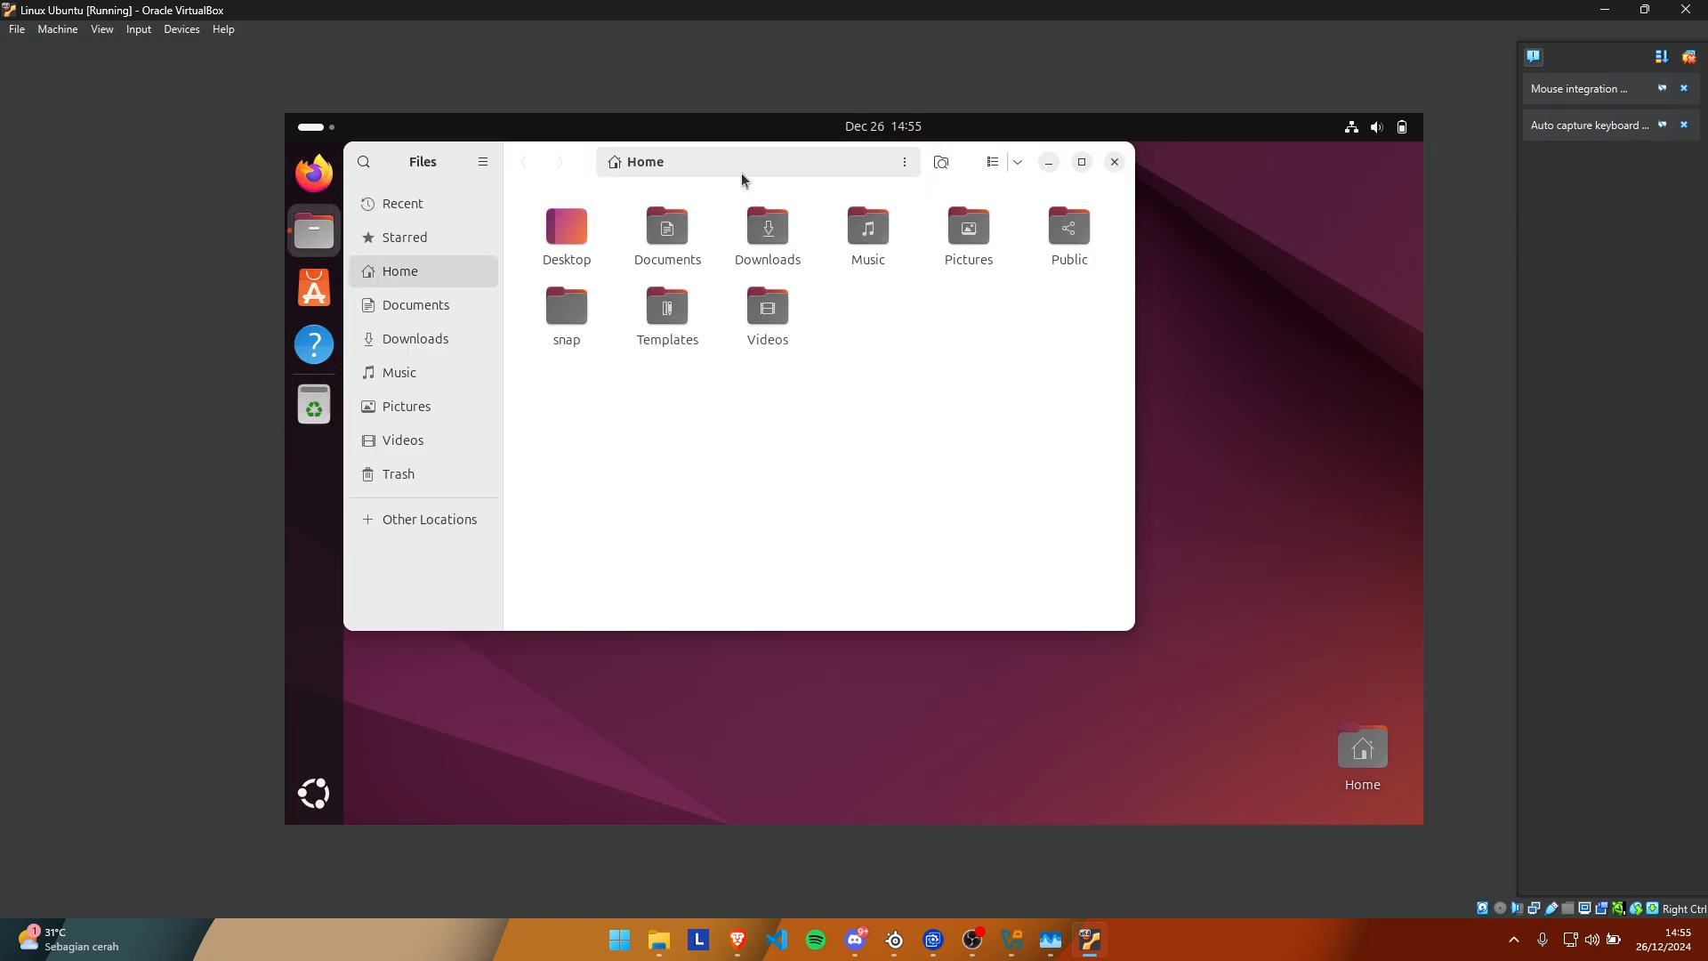
drag(561, 163, 687, 227)
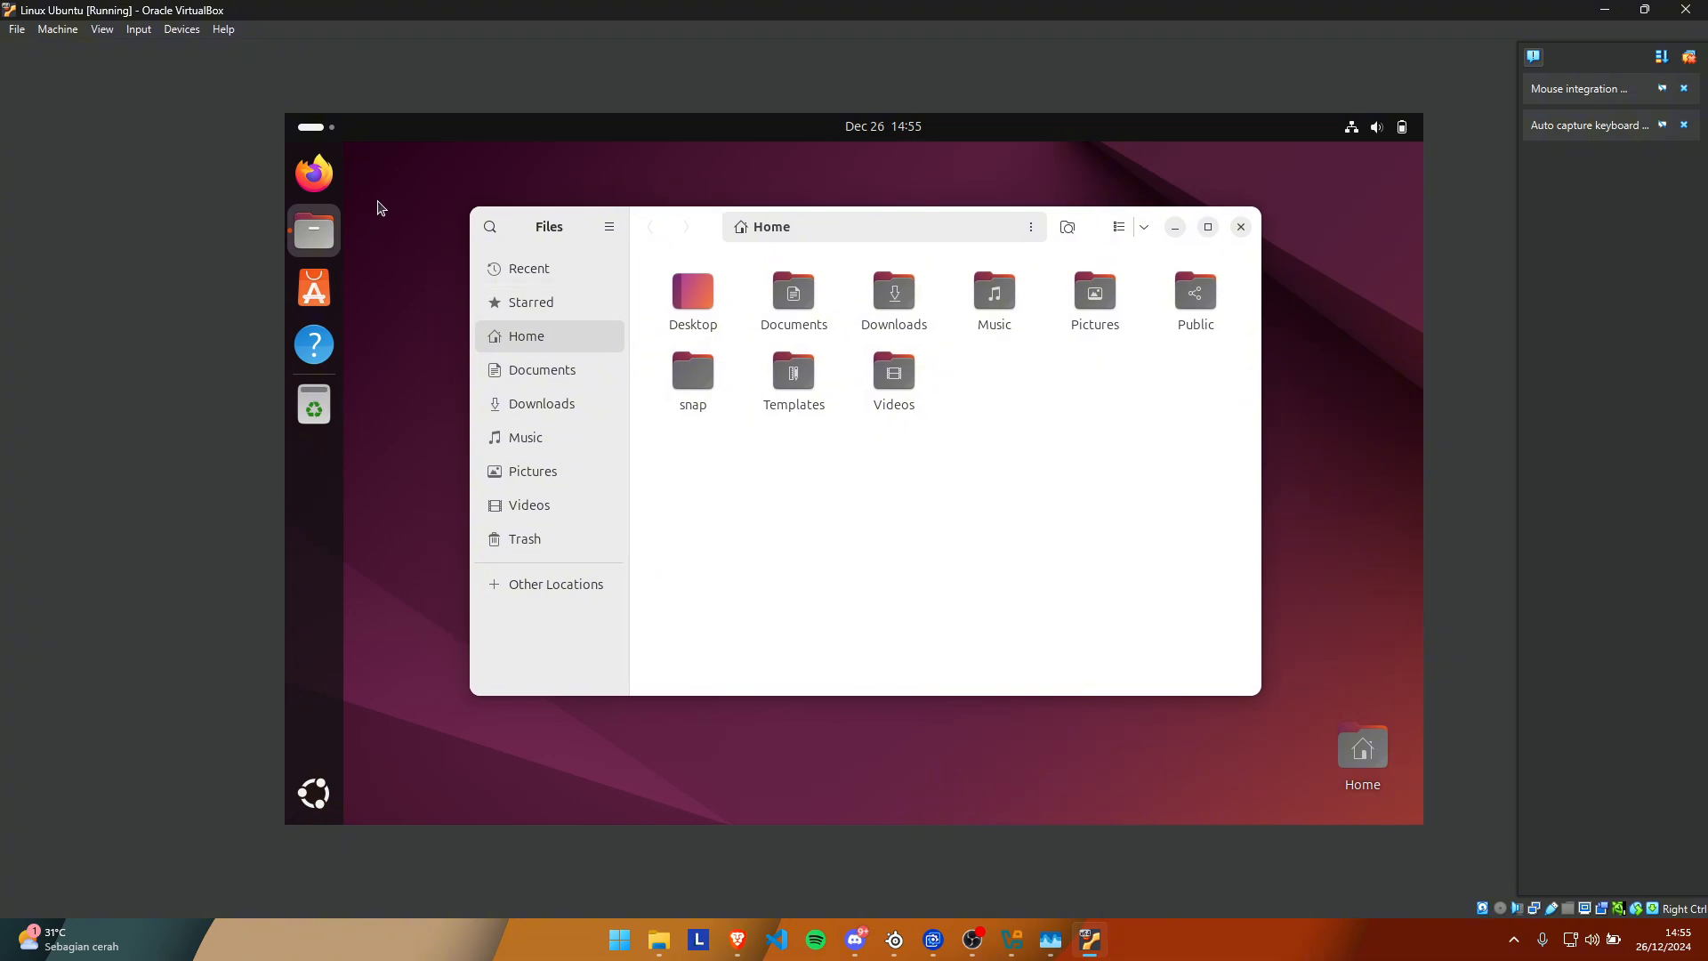
Launch Firefox in Ubuntu and open the YouTube website.
click(317, 177)
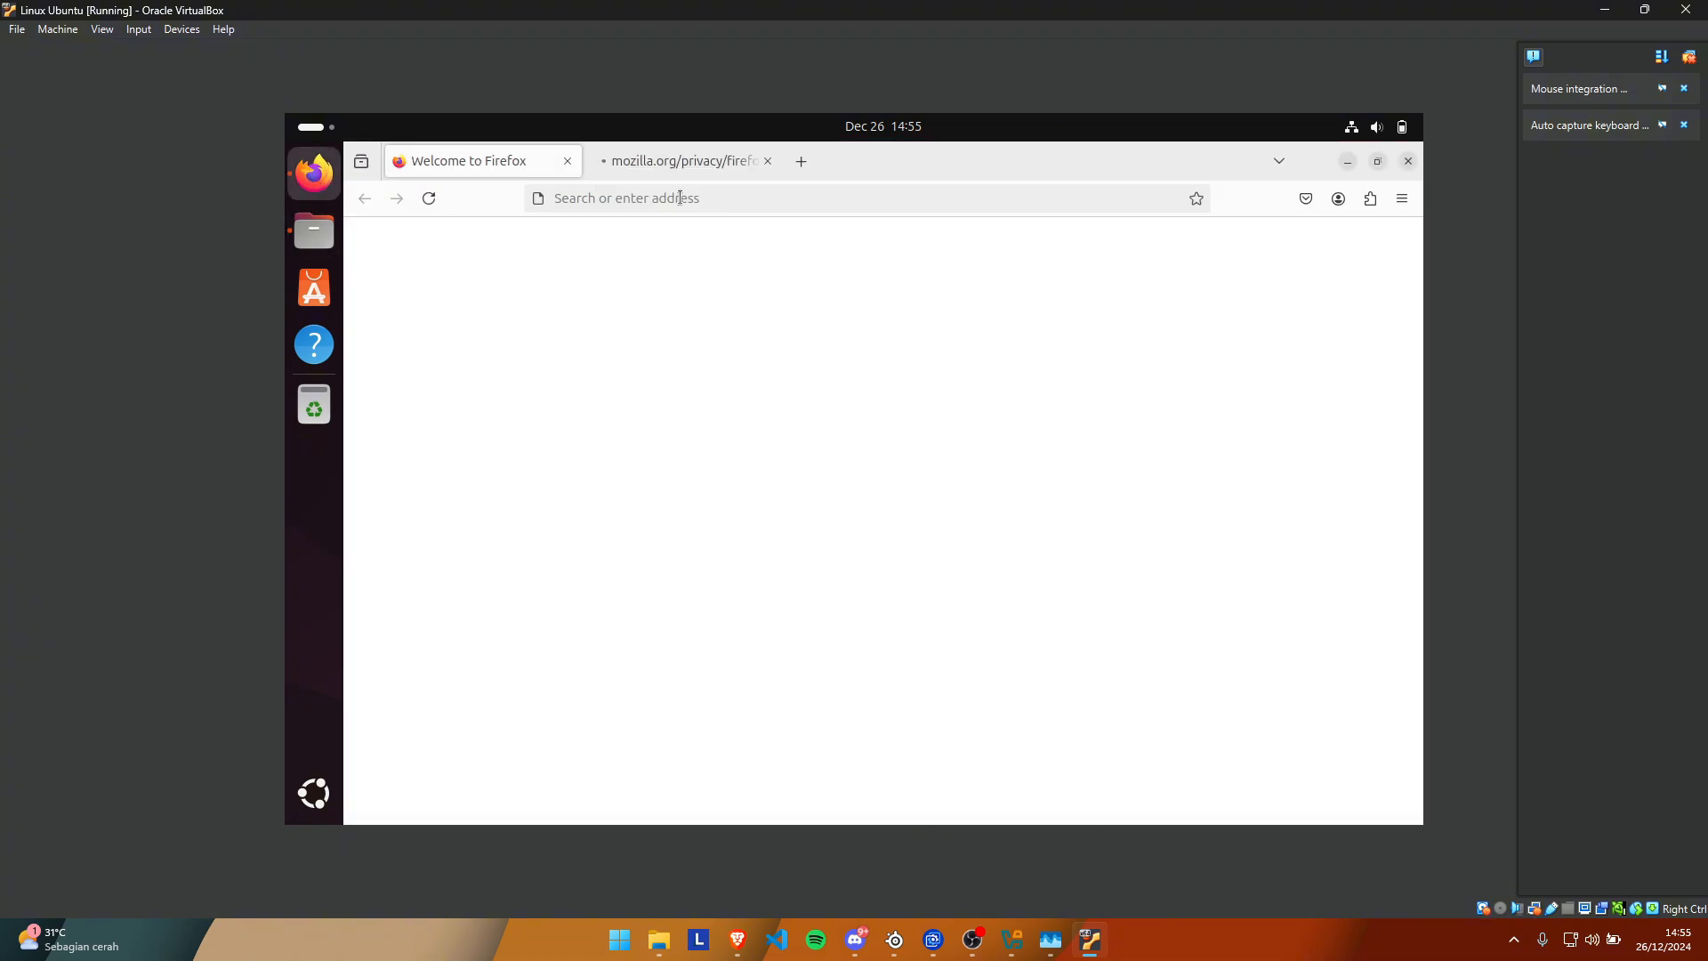
click(676, 198)
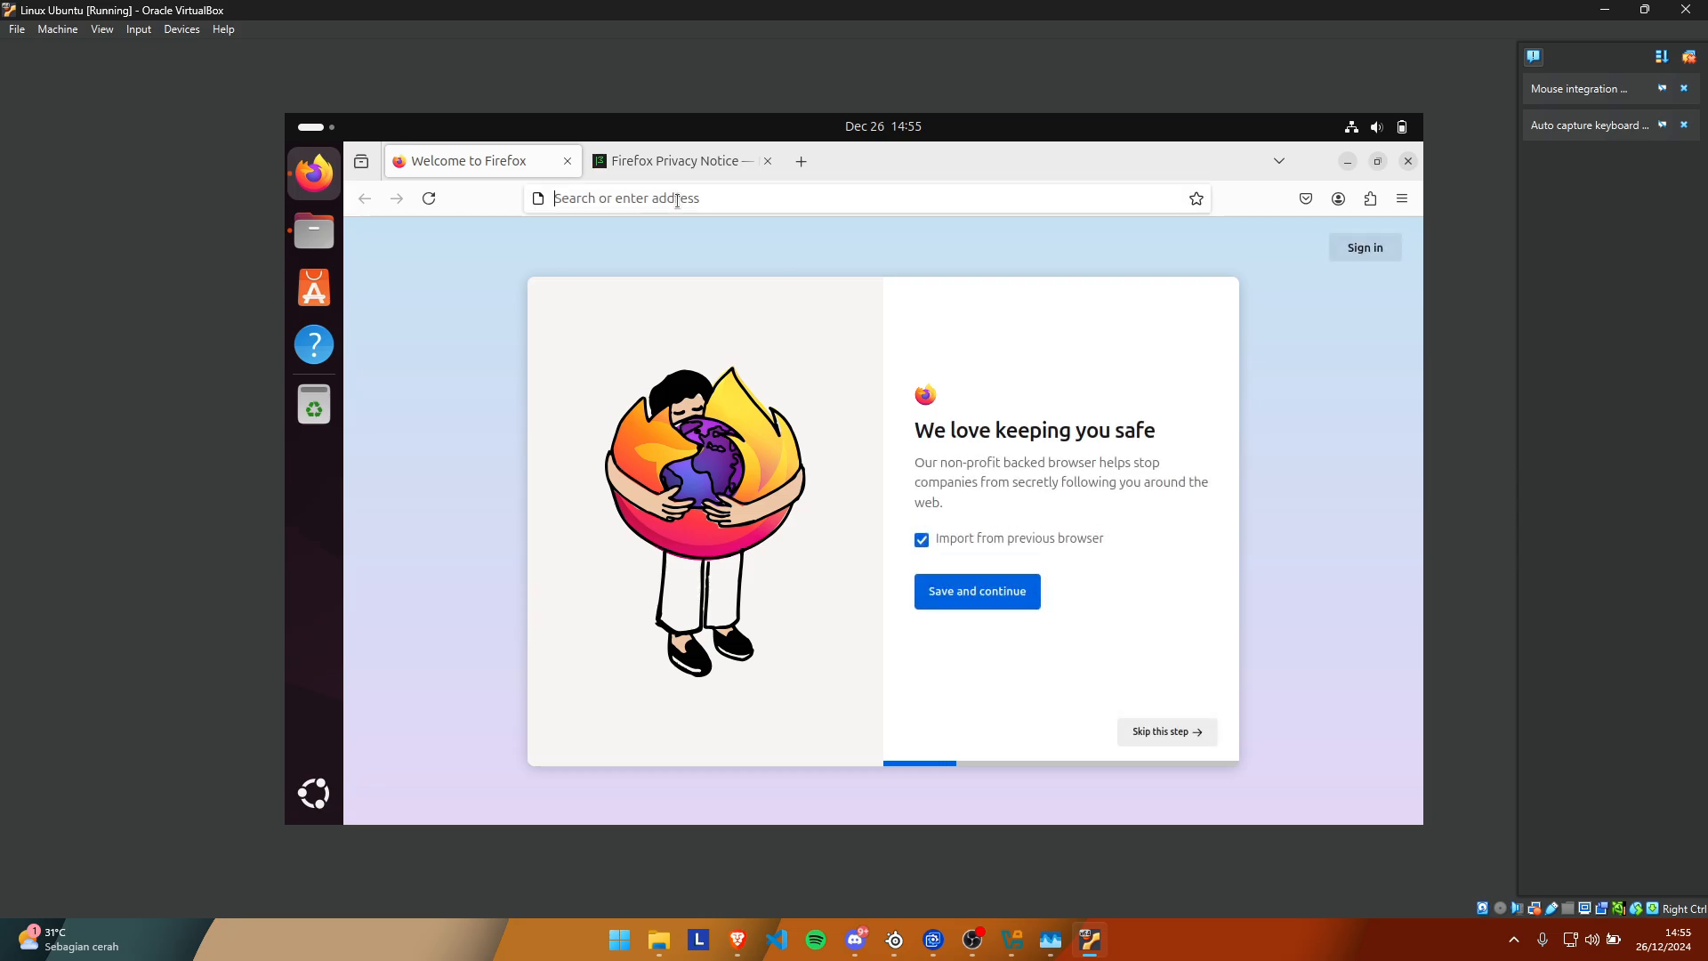
click(614, 238)
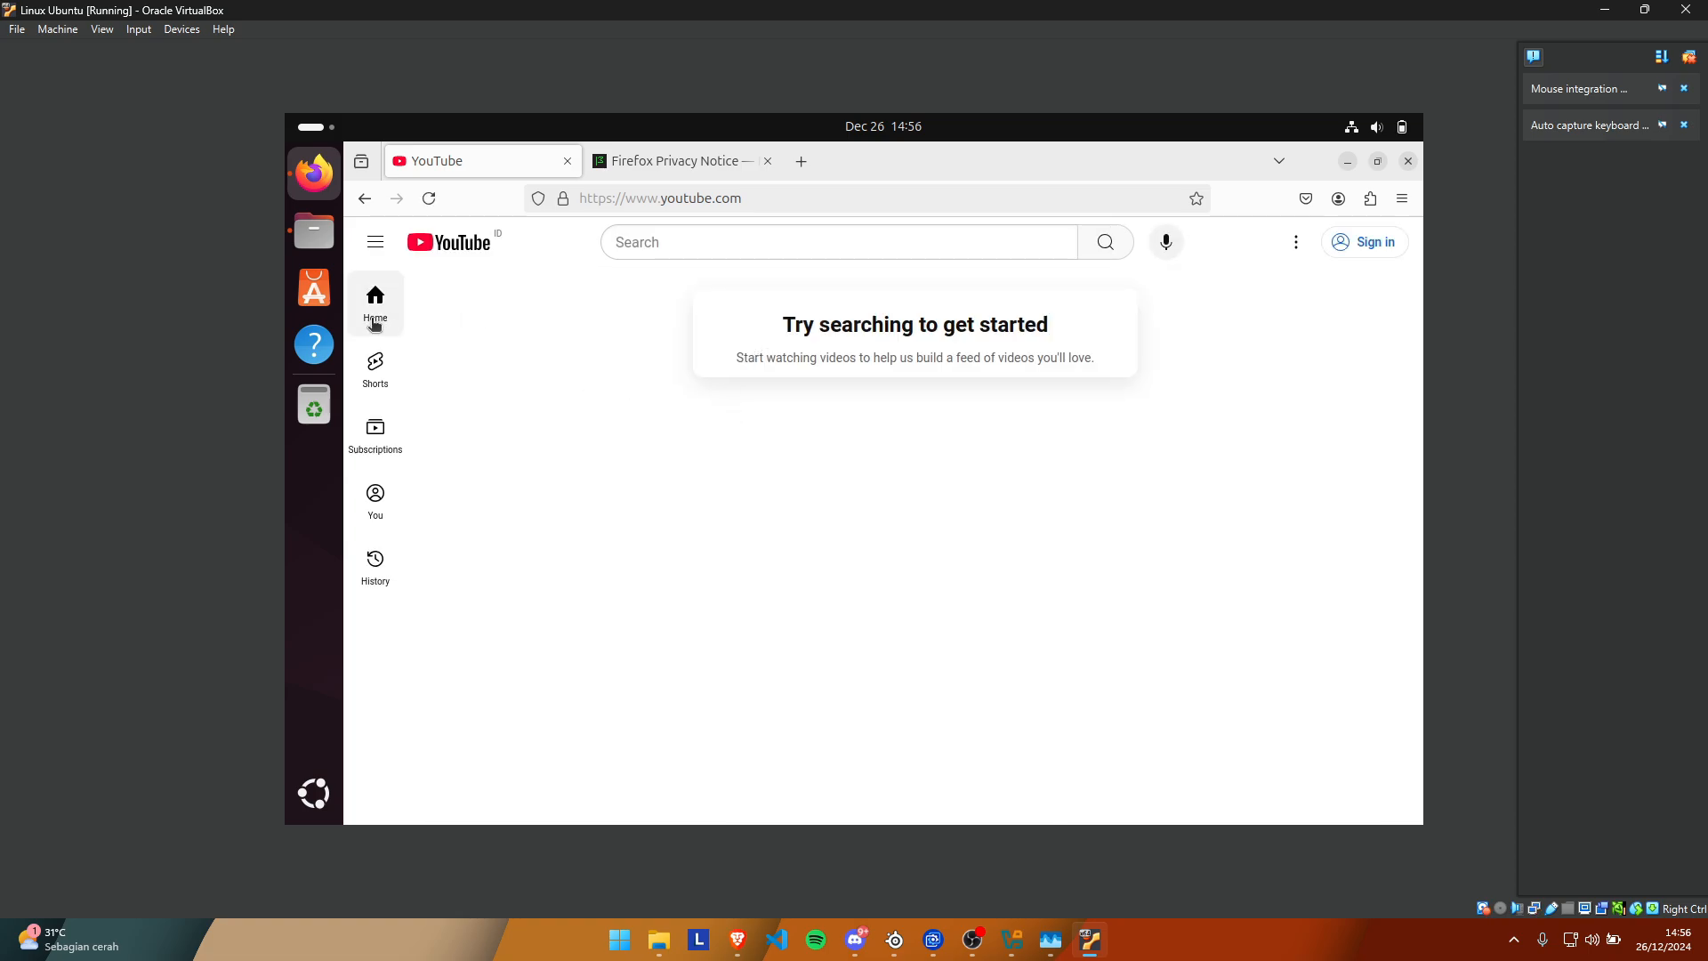
Search YouTube for "music" and browse the results down to the Shorts section.
click(786, 247)
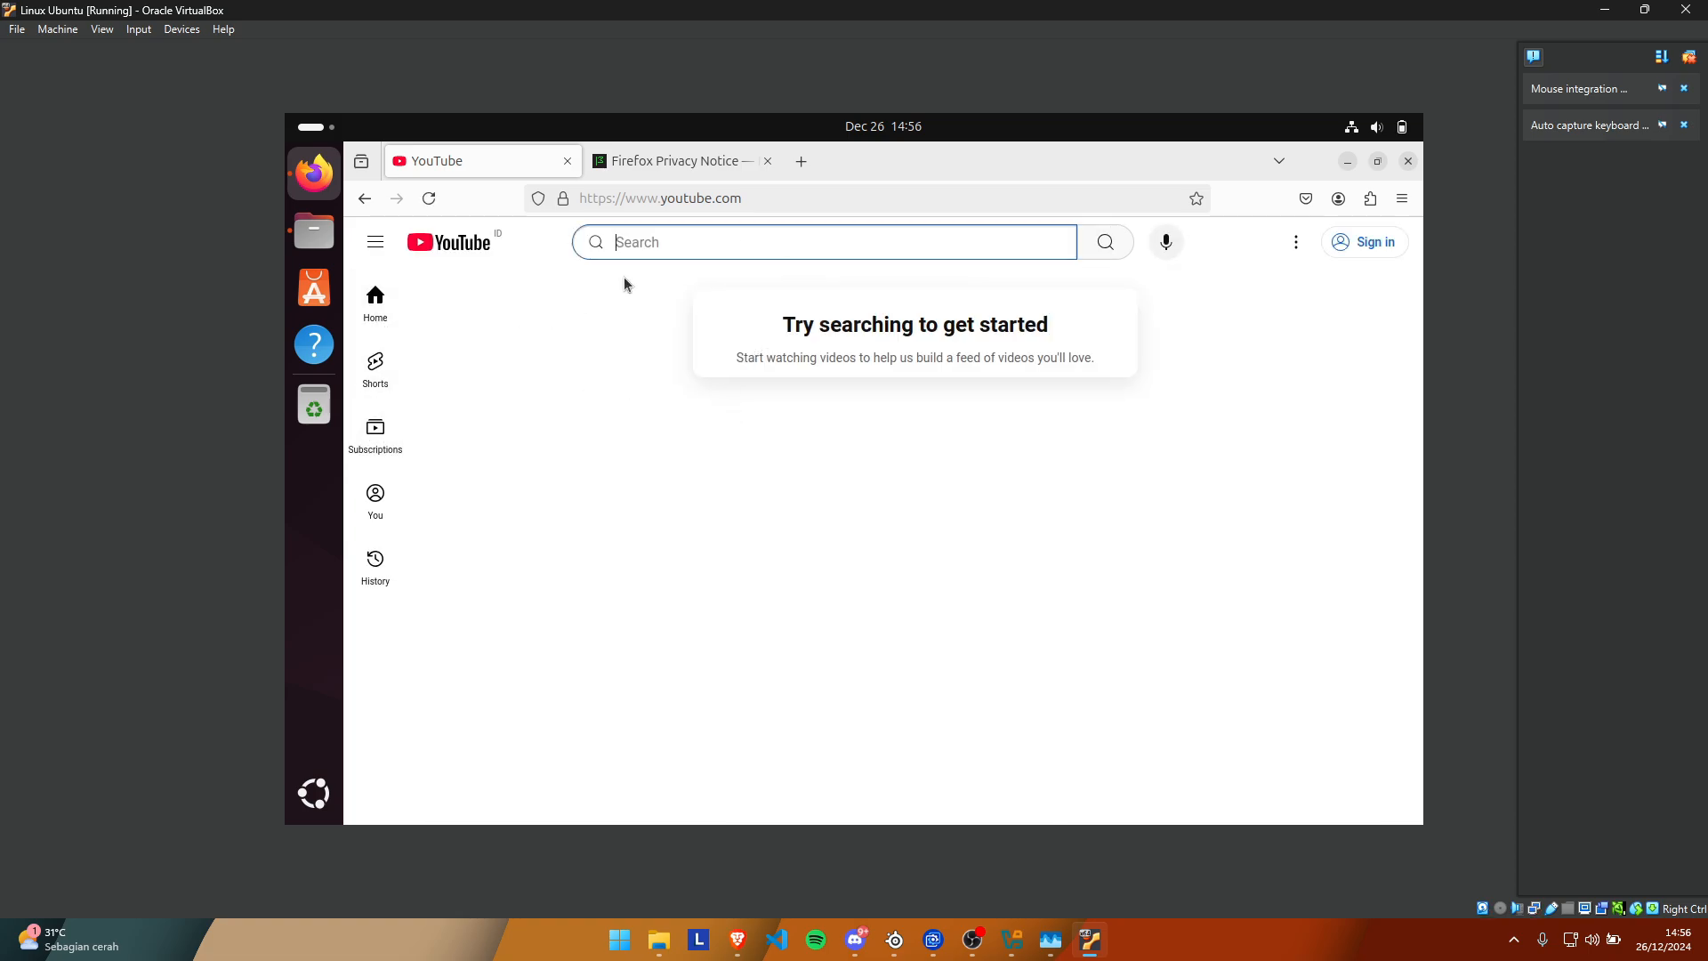
text(music)
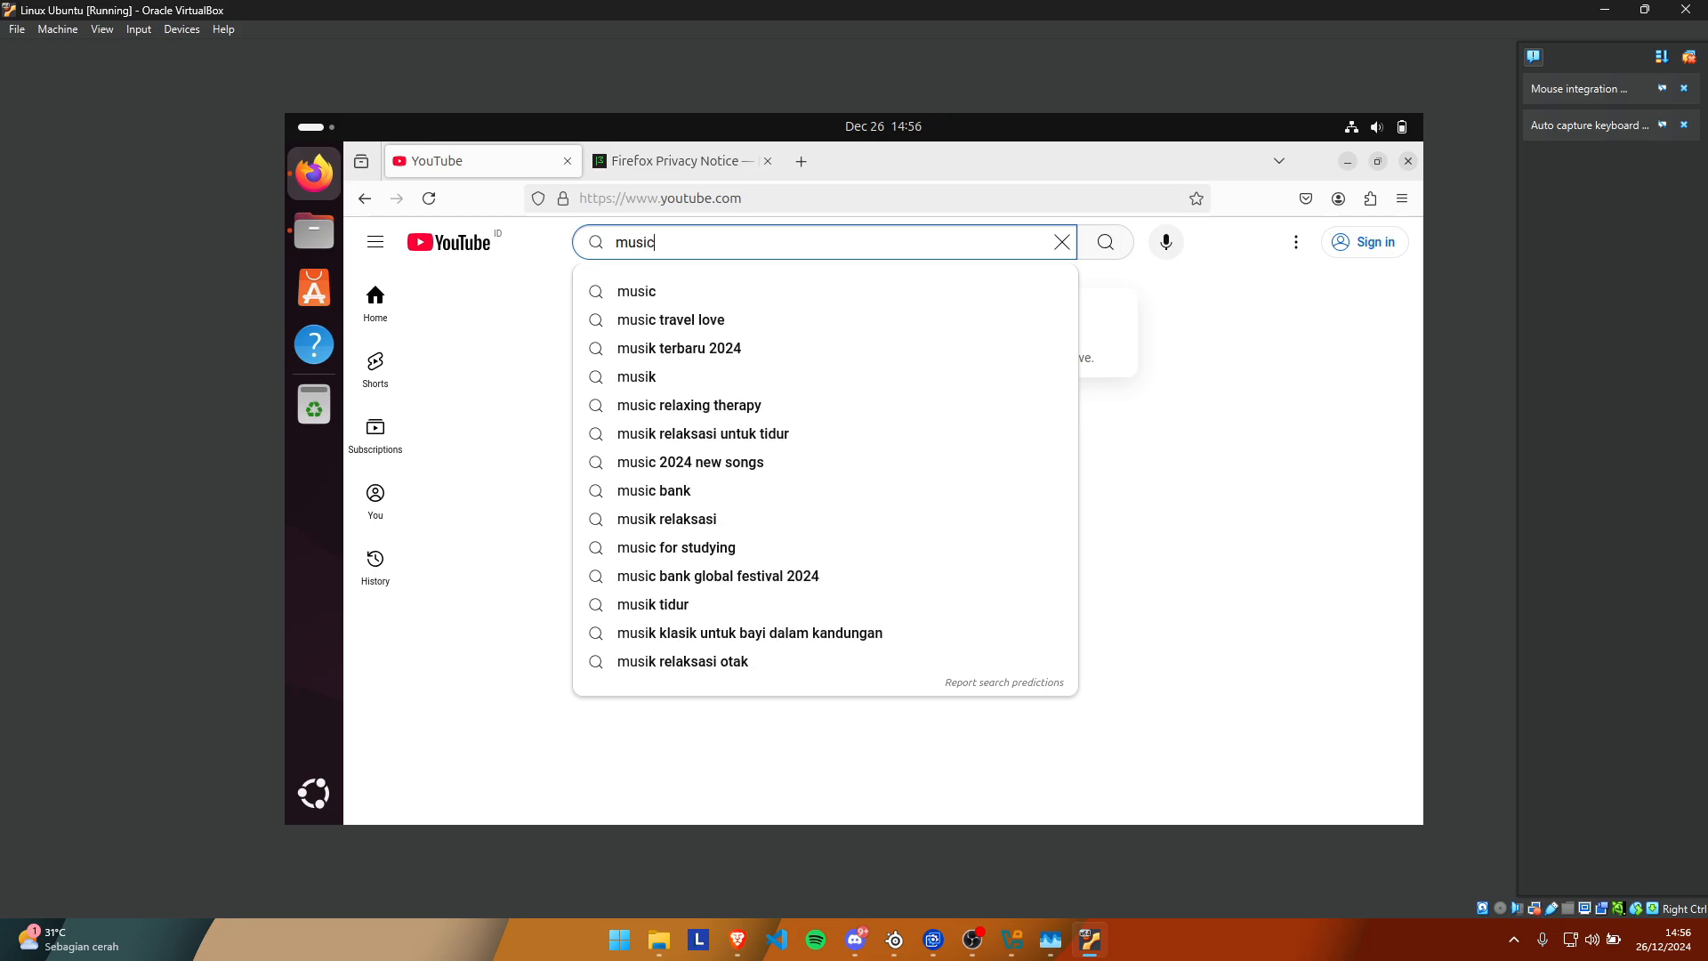
key(Return)
scroll(872, 513, down, 6)
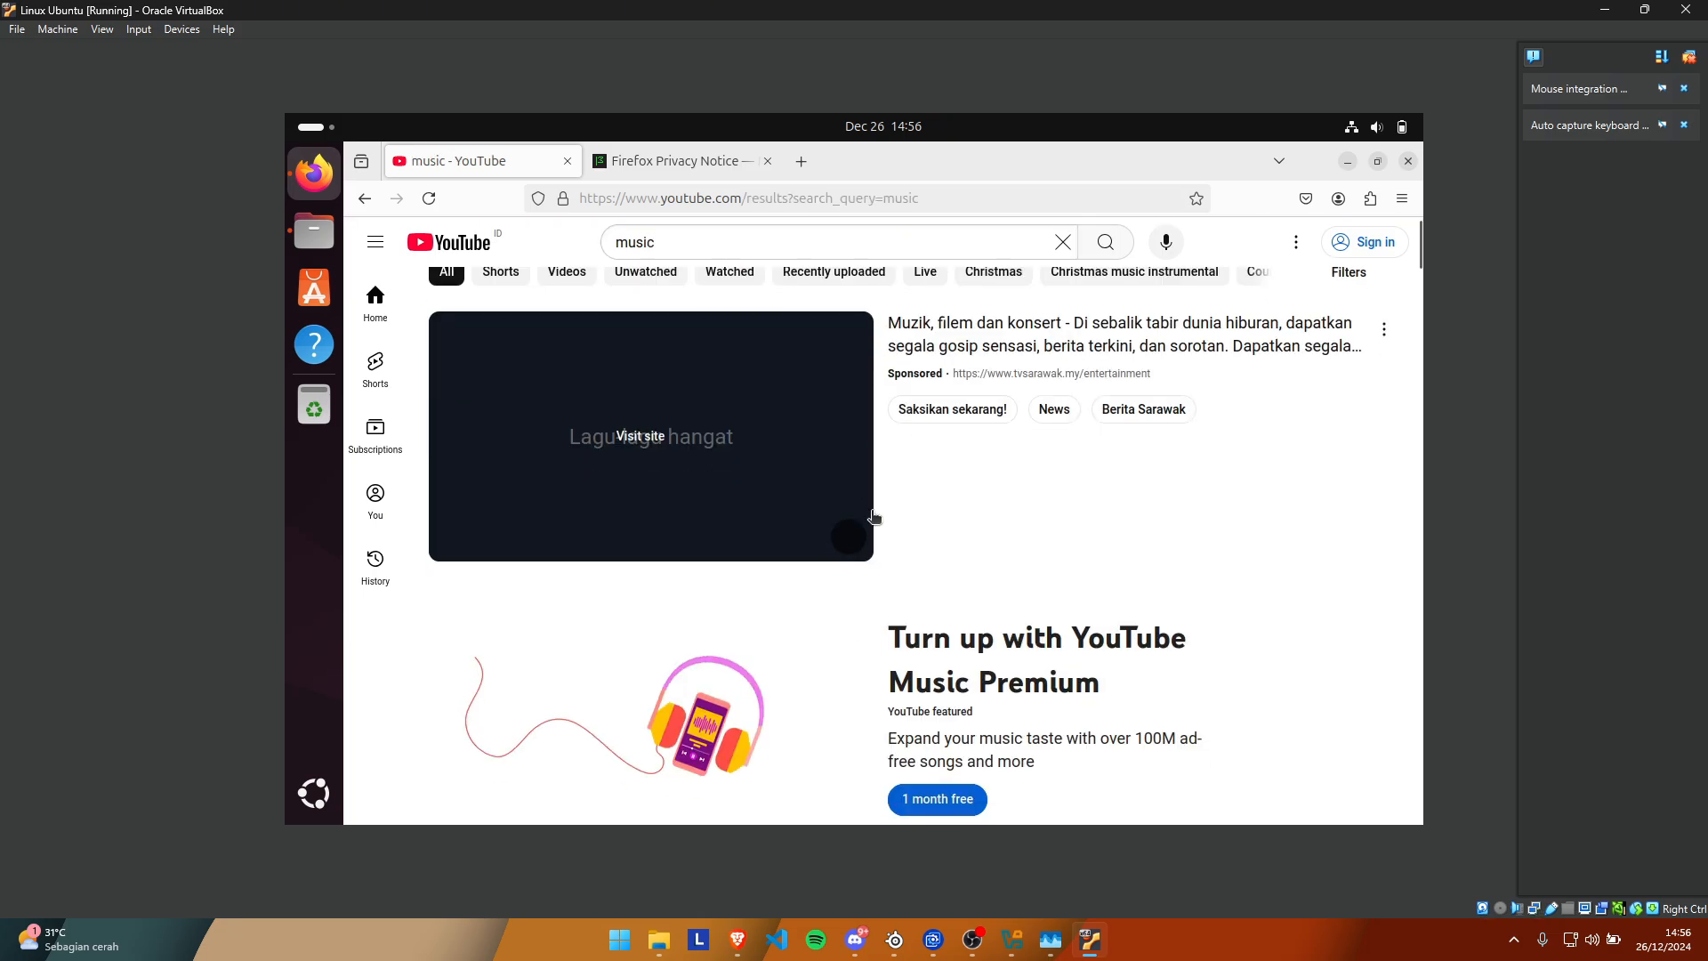
scroll(882, 516, down, 7)
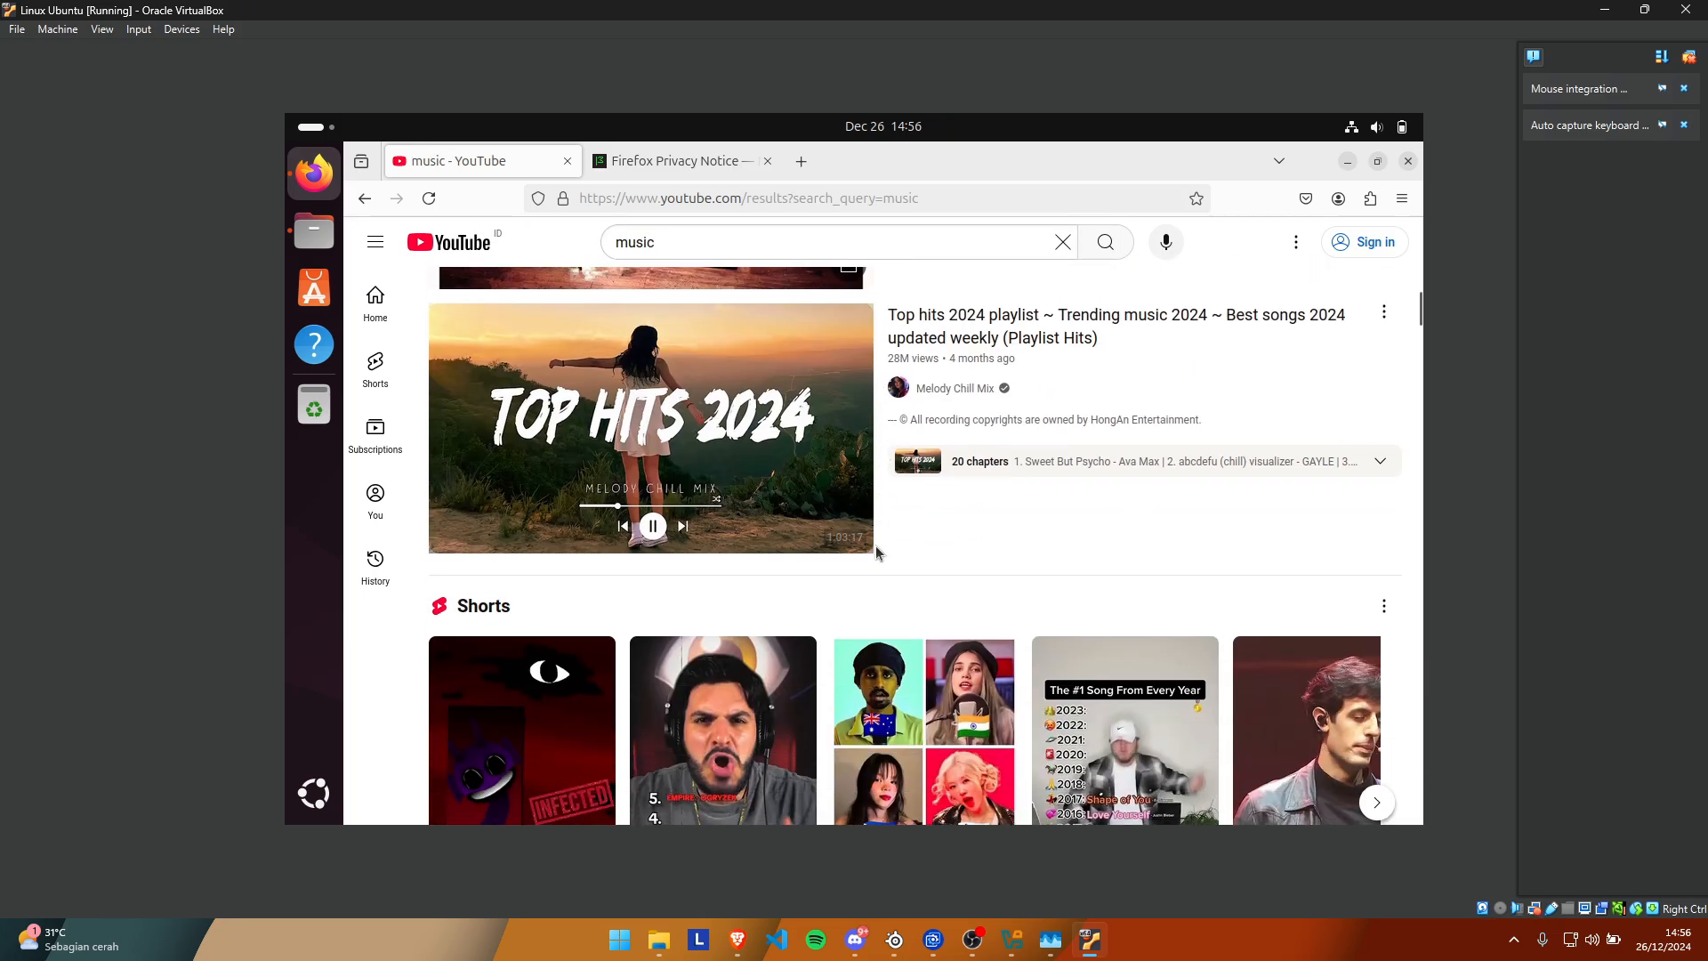
Inspect the Linux Ubuntu machine's network adapter settings in VirtualBox Manager and return to the running machine.
click(1012, 940)
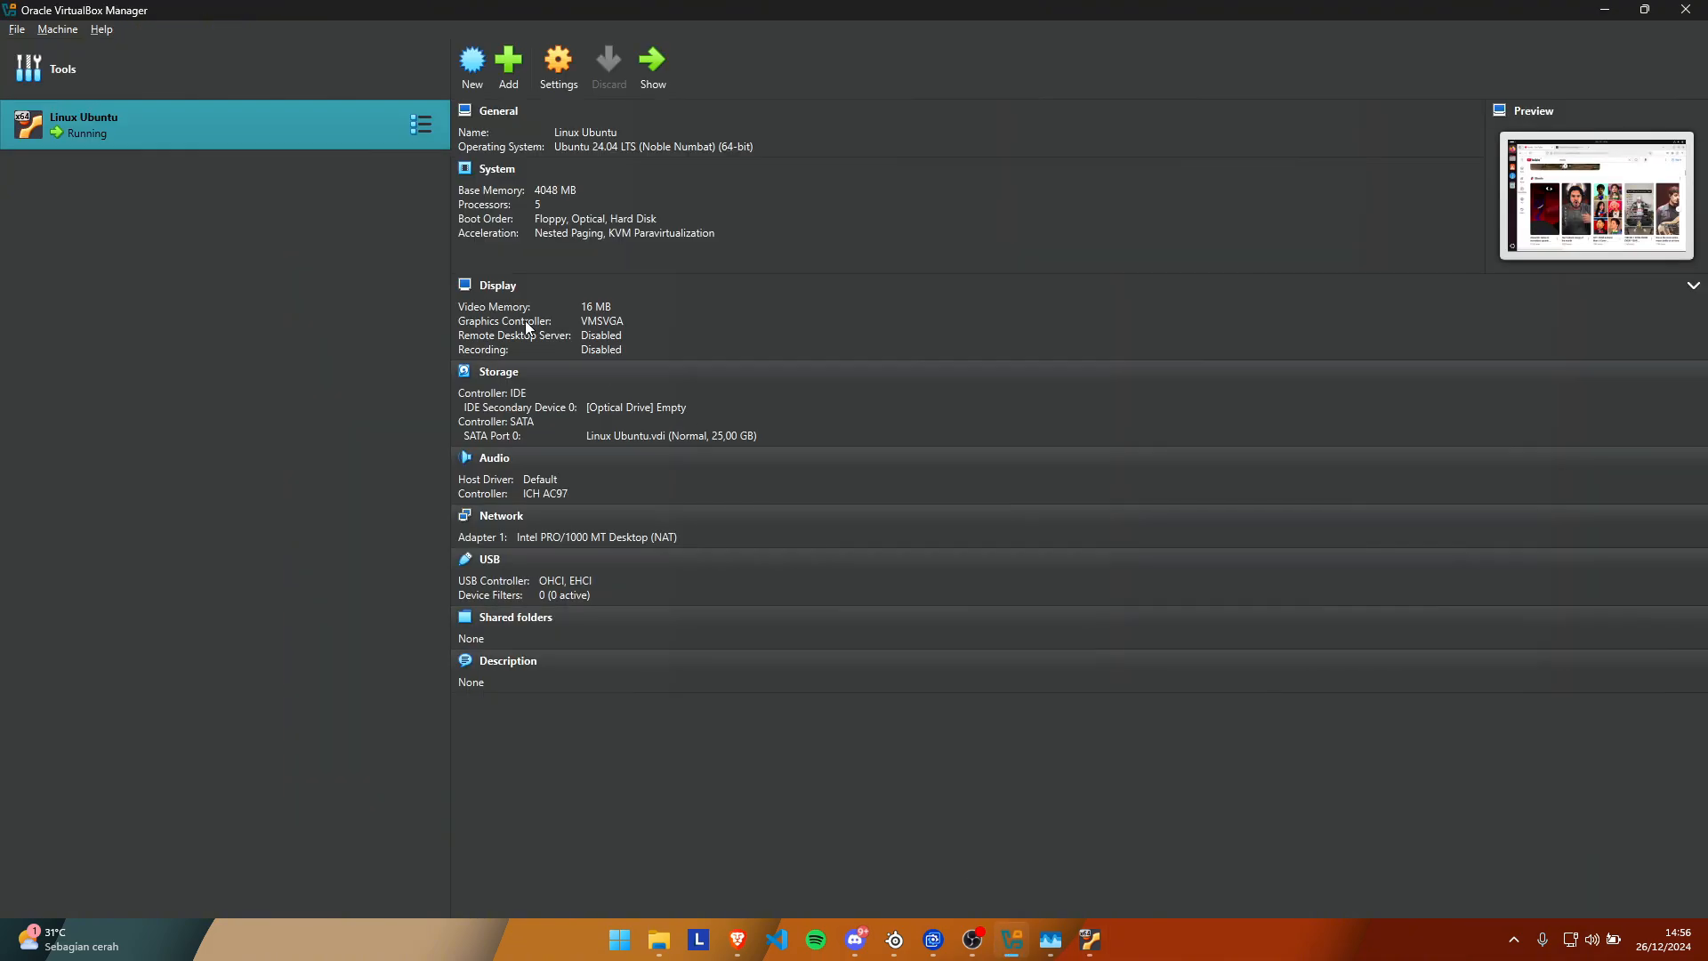
click(545, 71)
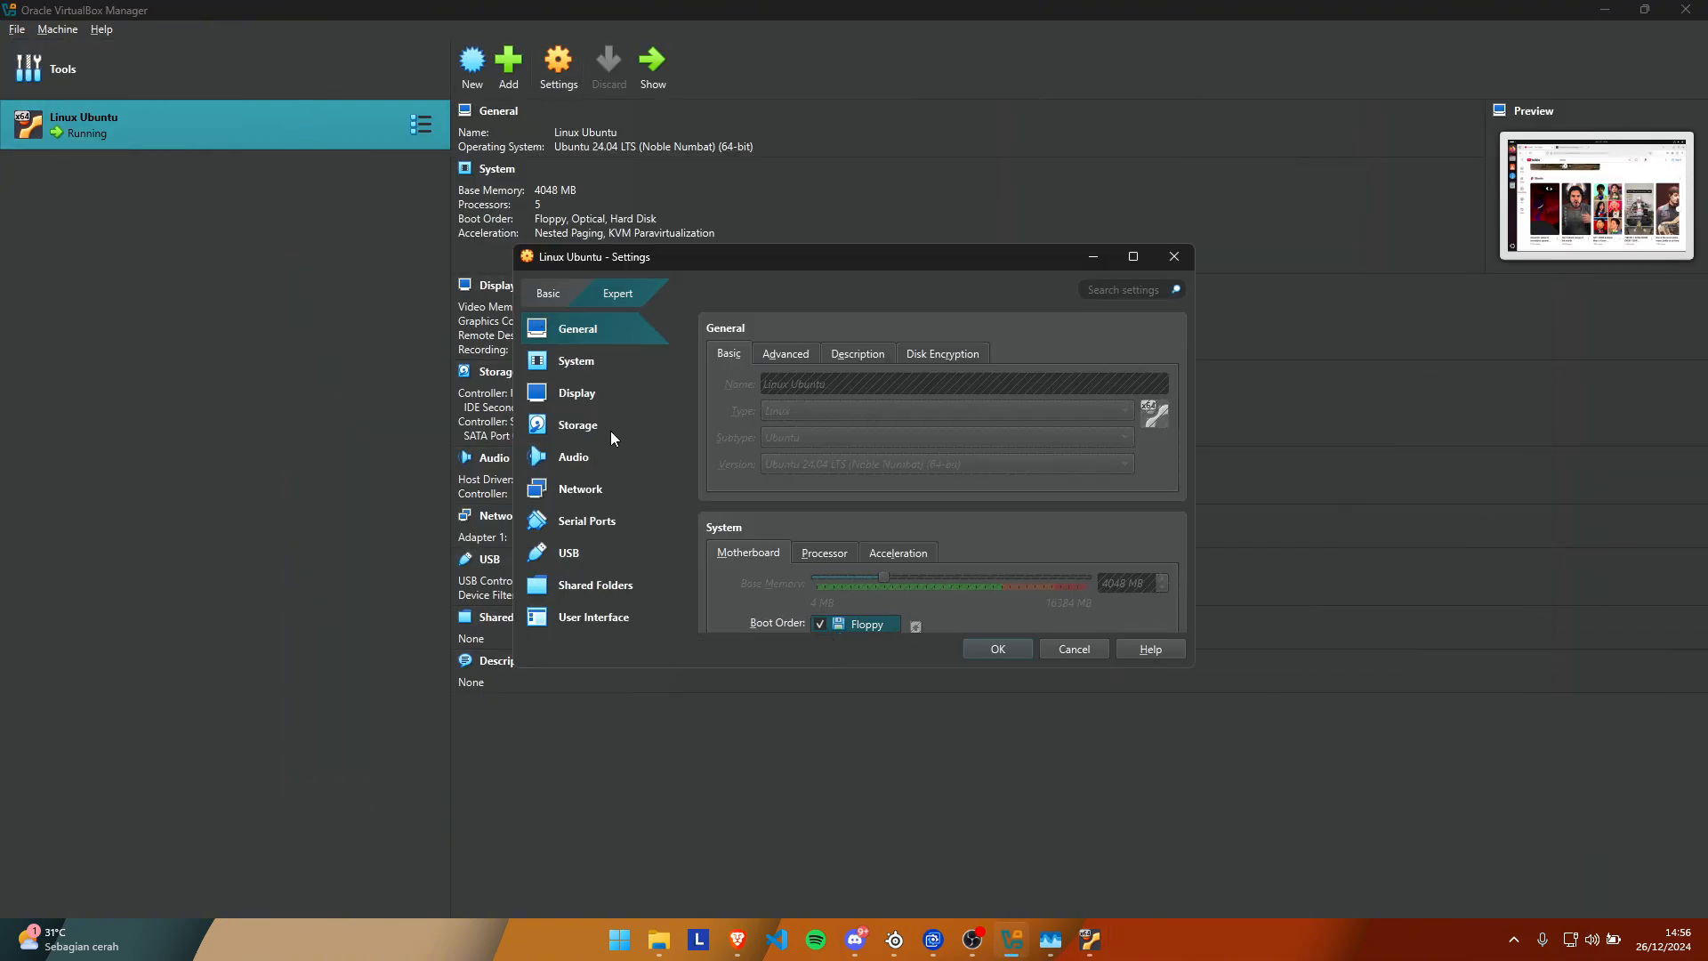
click(587, 492)
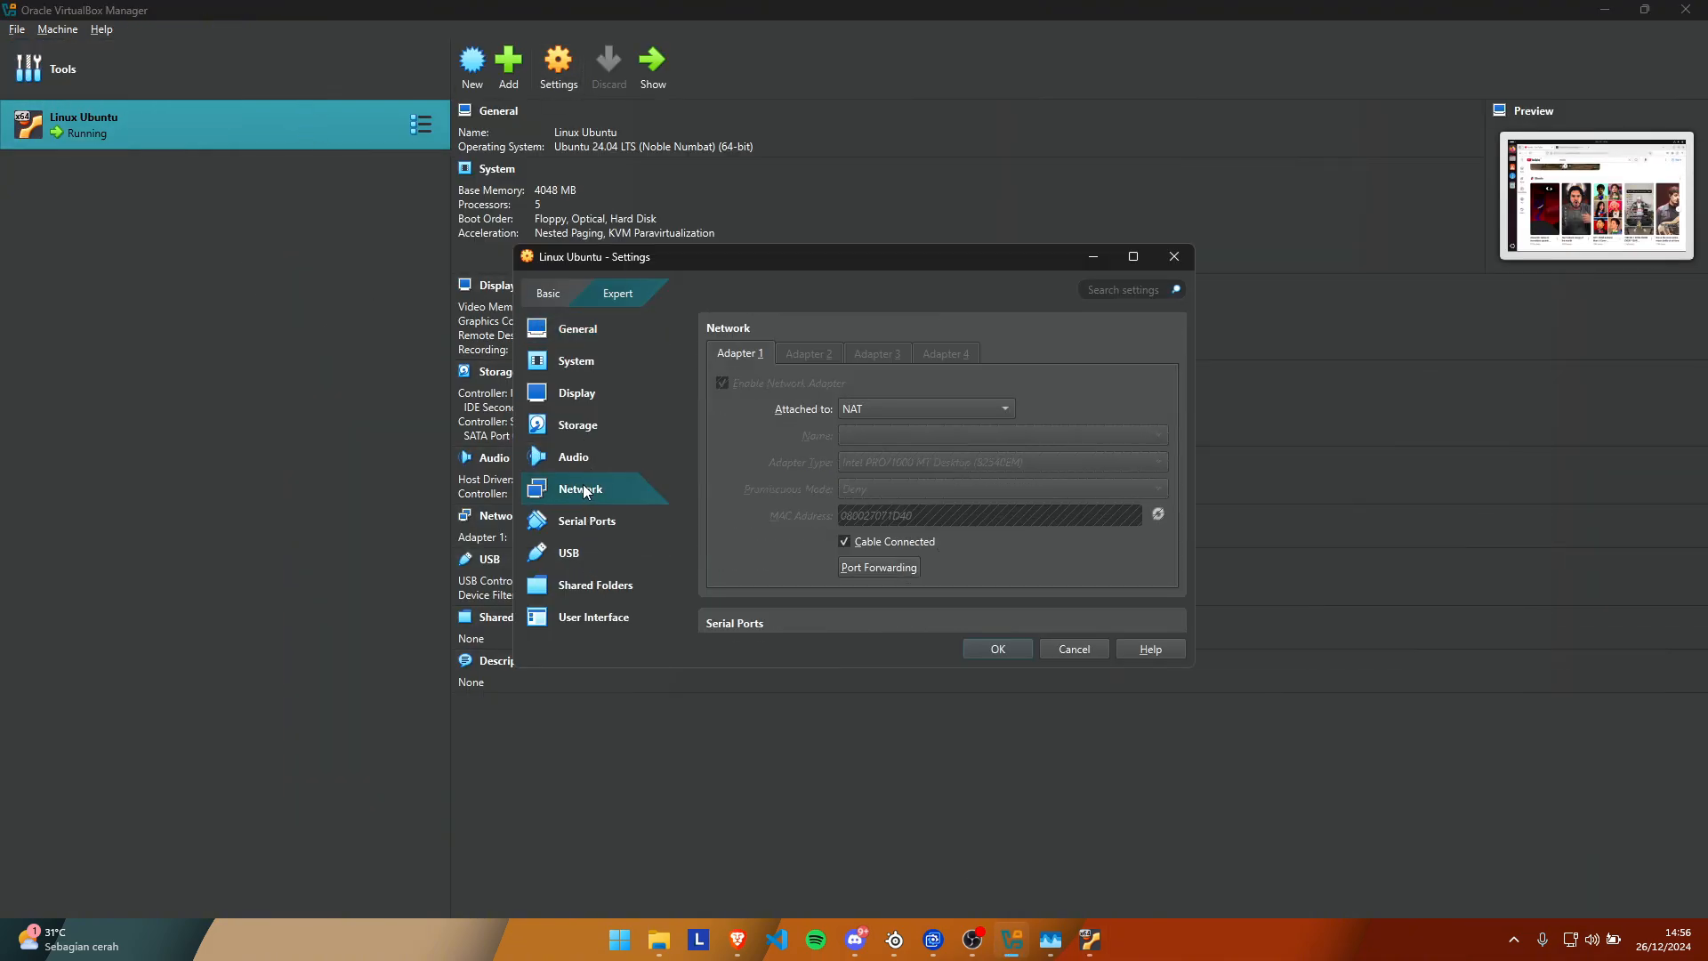
click(1175, 256)
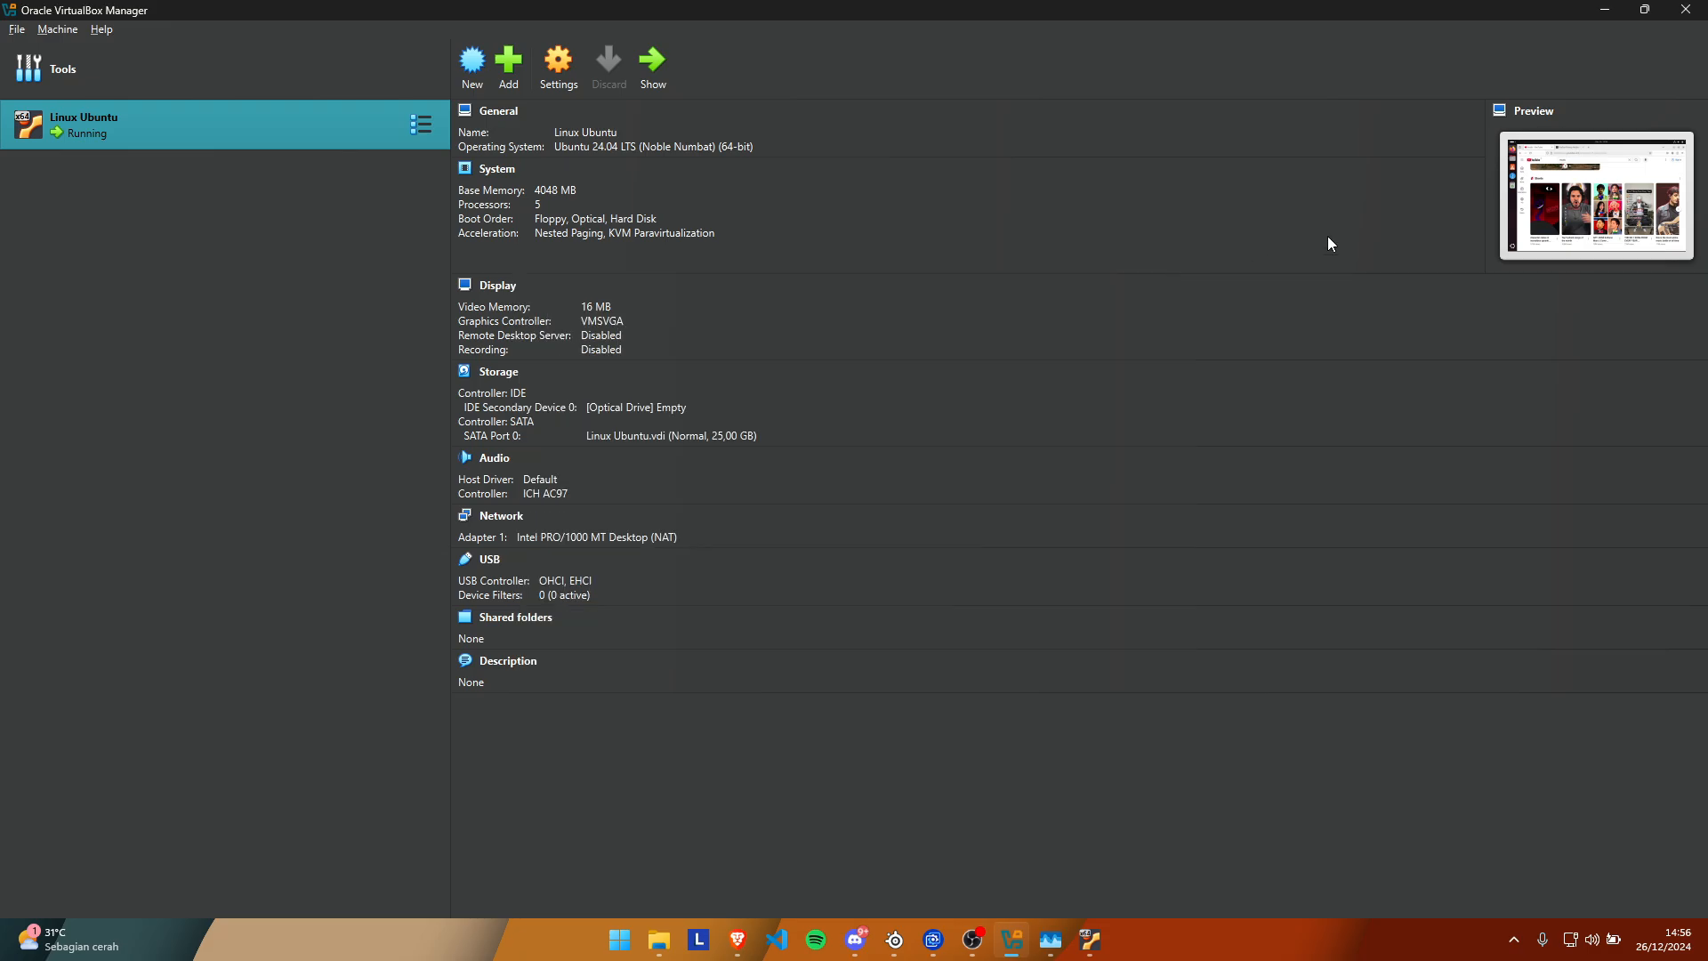
click(1605, 10)
Go back to the start of the YouTube music results and show all installed Ubuntu applications.
scroll(817, 357, up, 10)
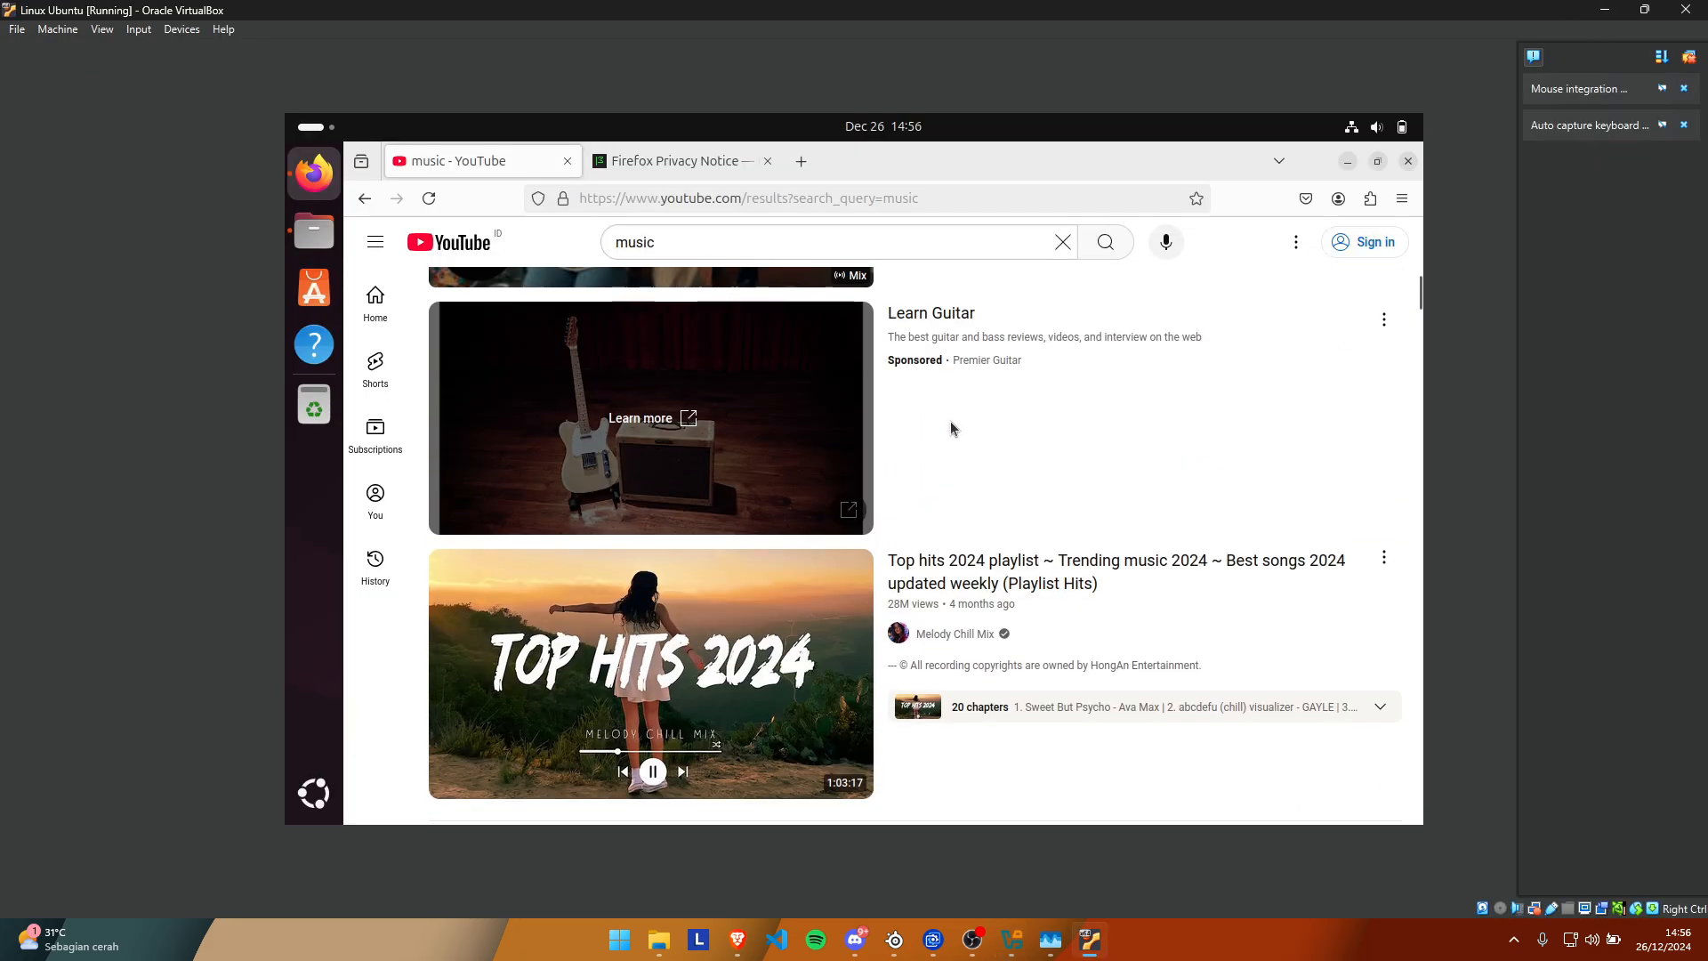
scroll(883, 512, up, 3)
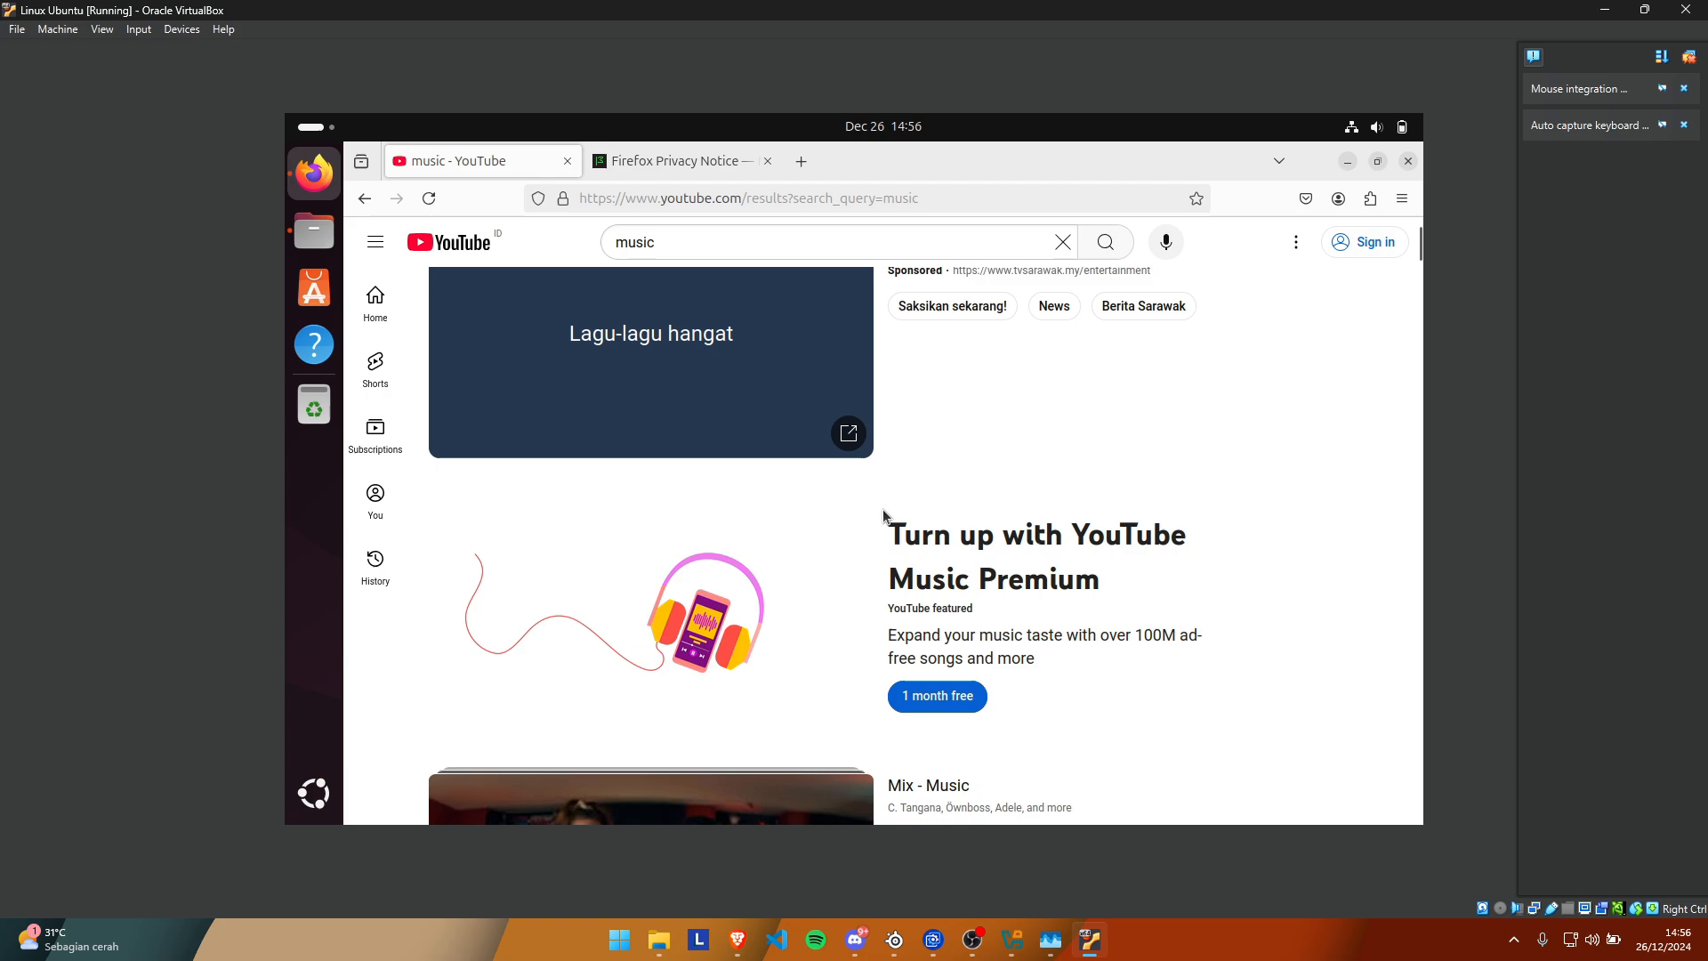
scroll(882, 502, up, 2)
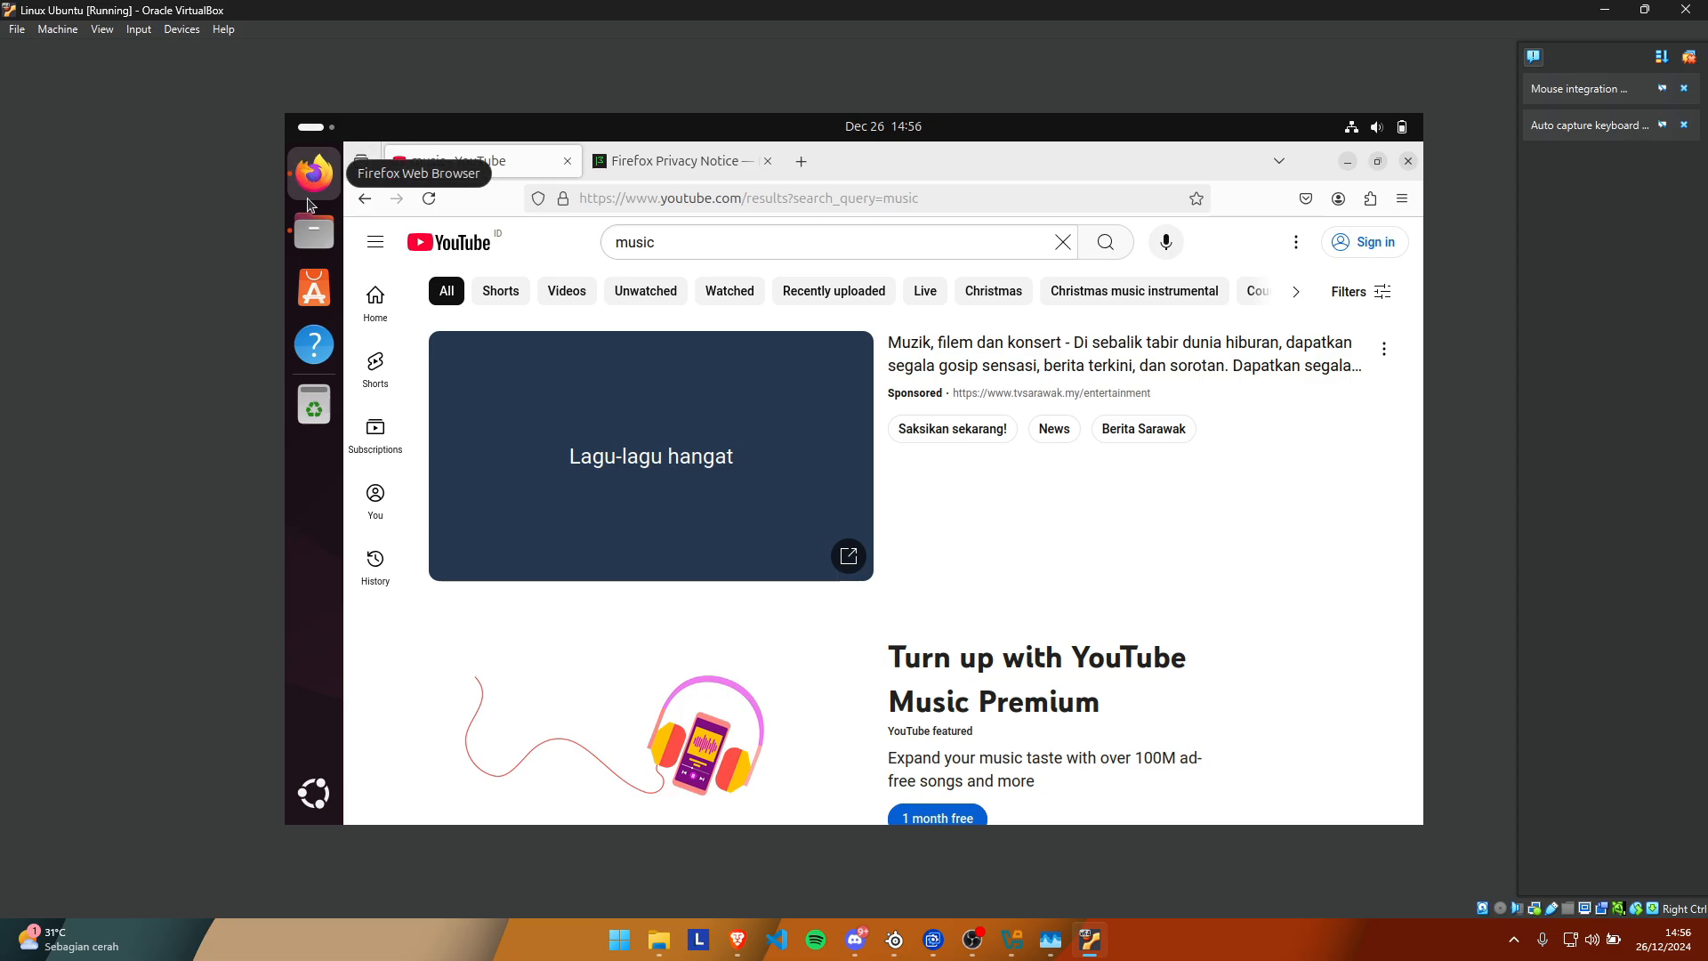
click(330, 794)
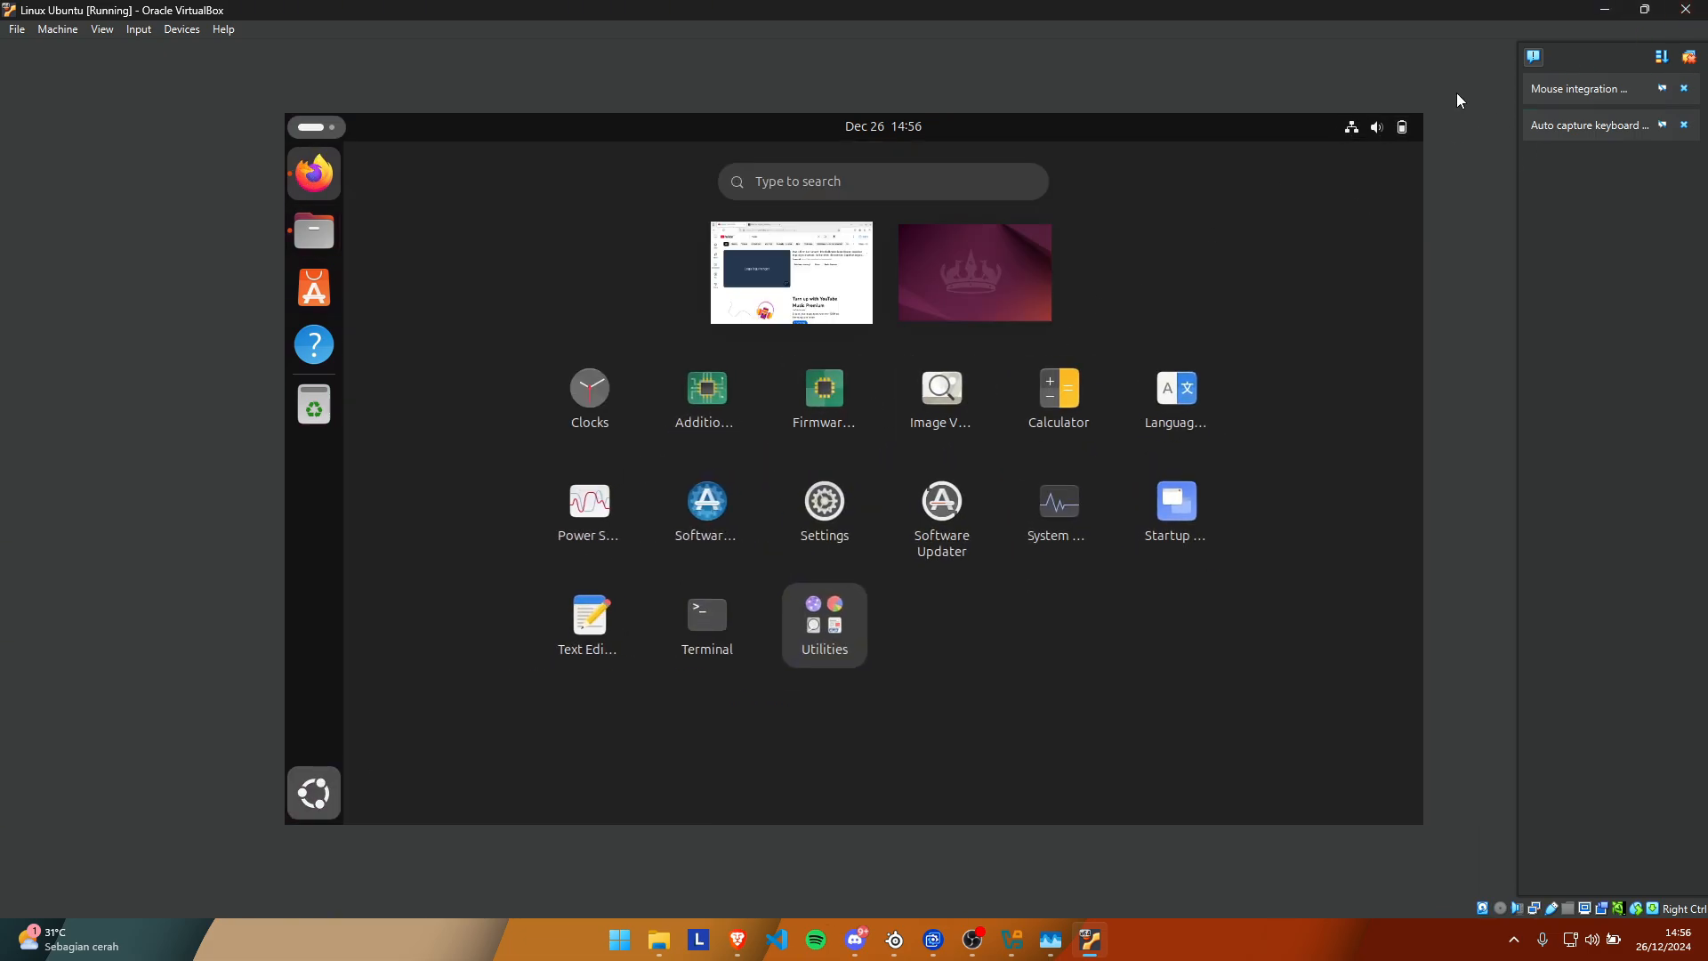
Close the Linux Ubuntu virtual machine with its state saved and bring up VirtualBox Manager.
click(1685, 10)
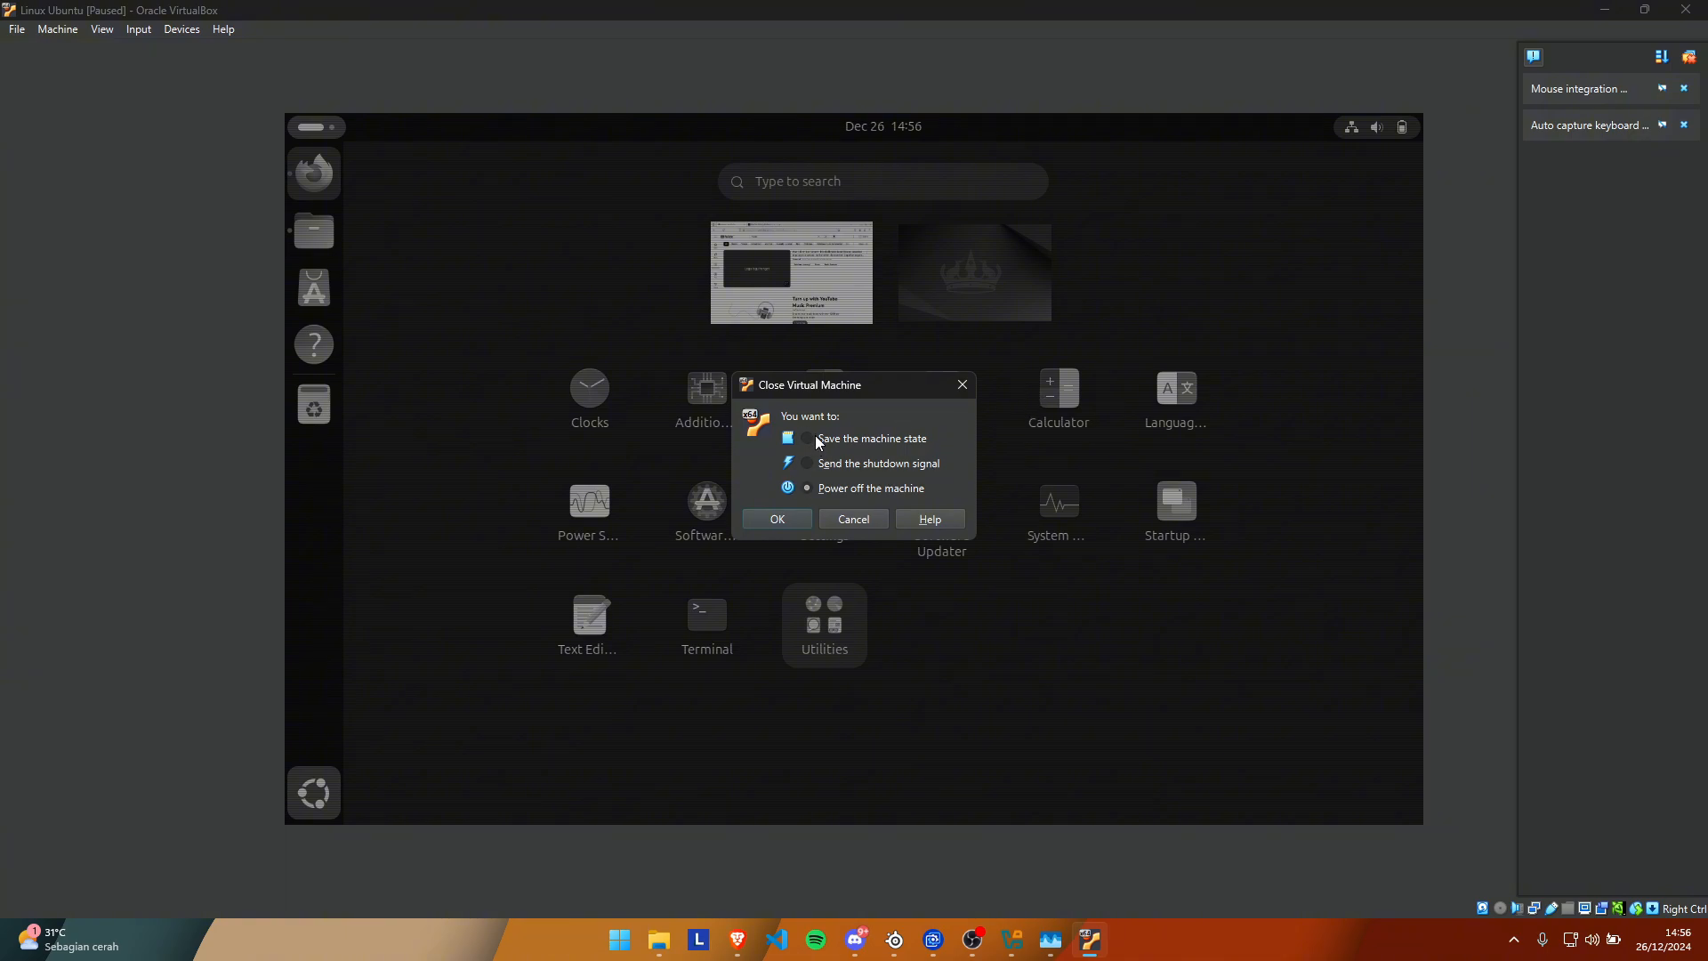
click(806, 519)
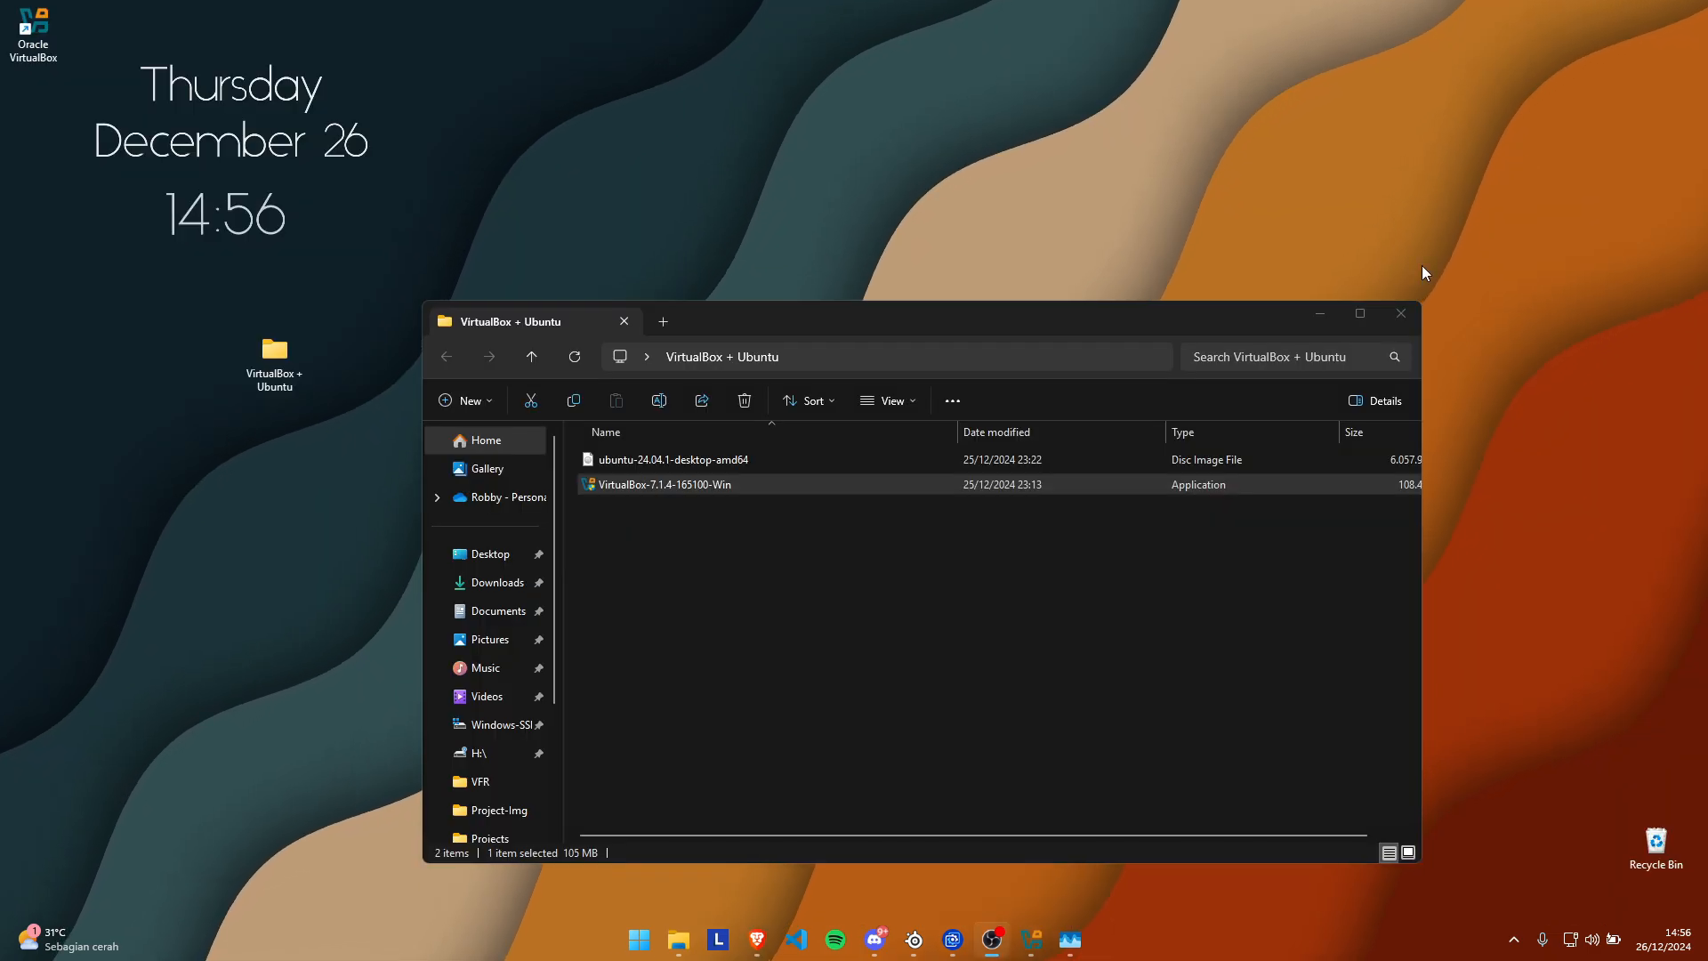
click(1040, 938)
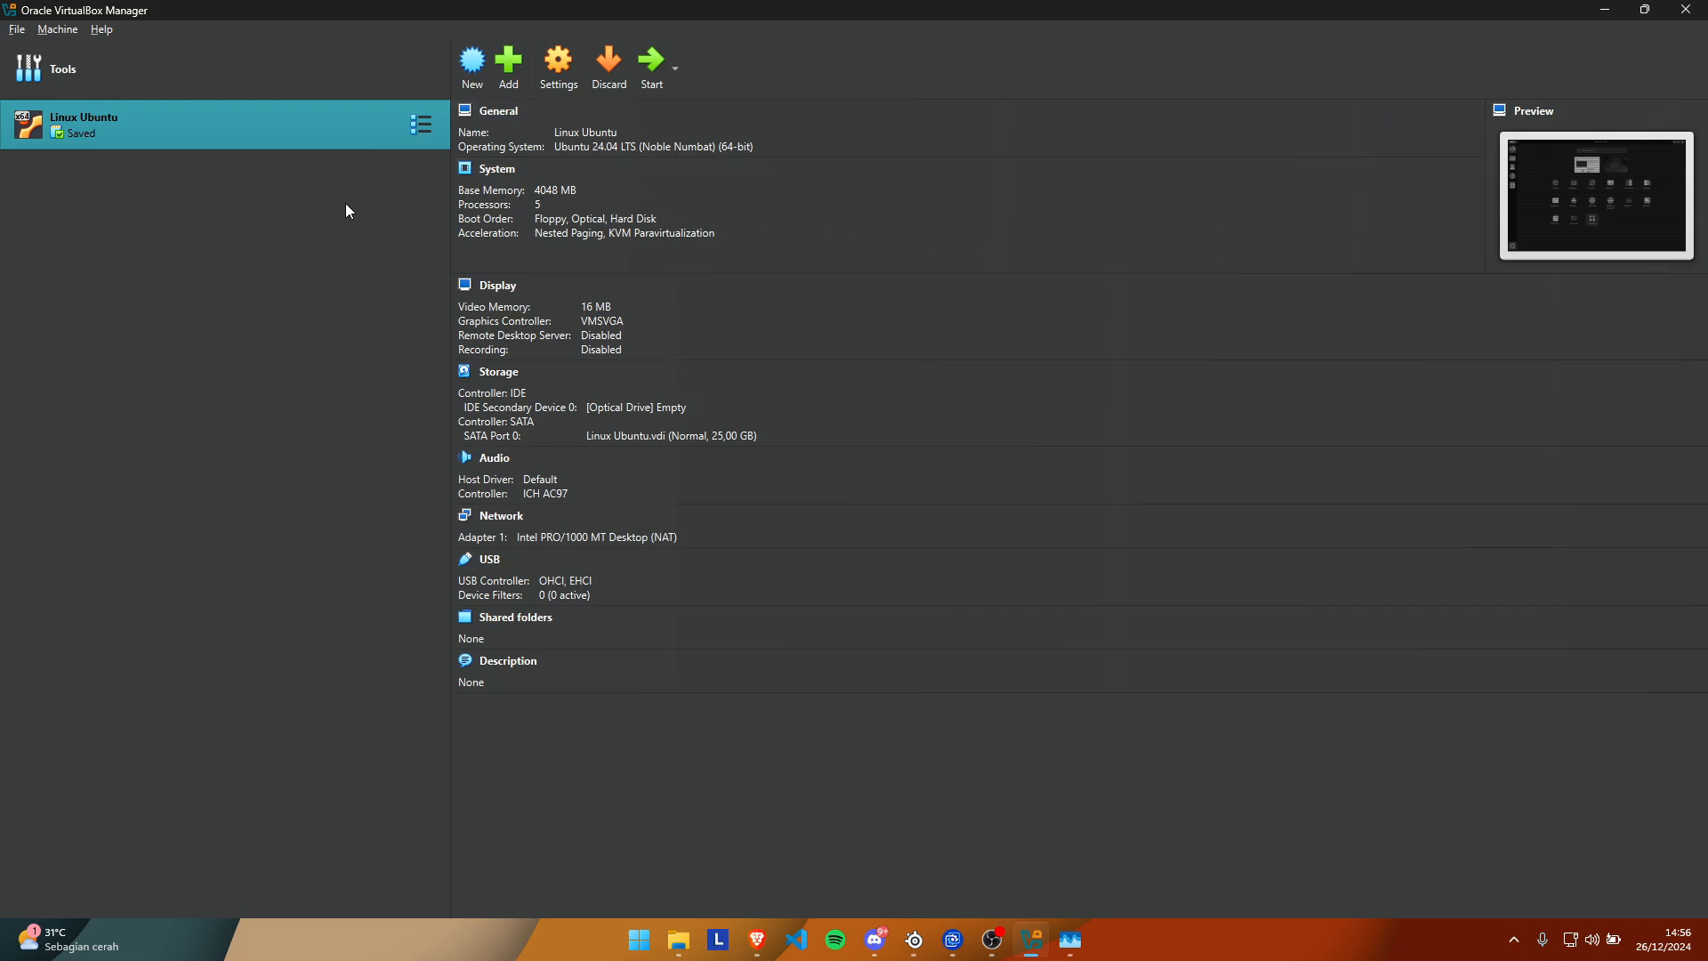
click(473, 62)
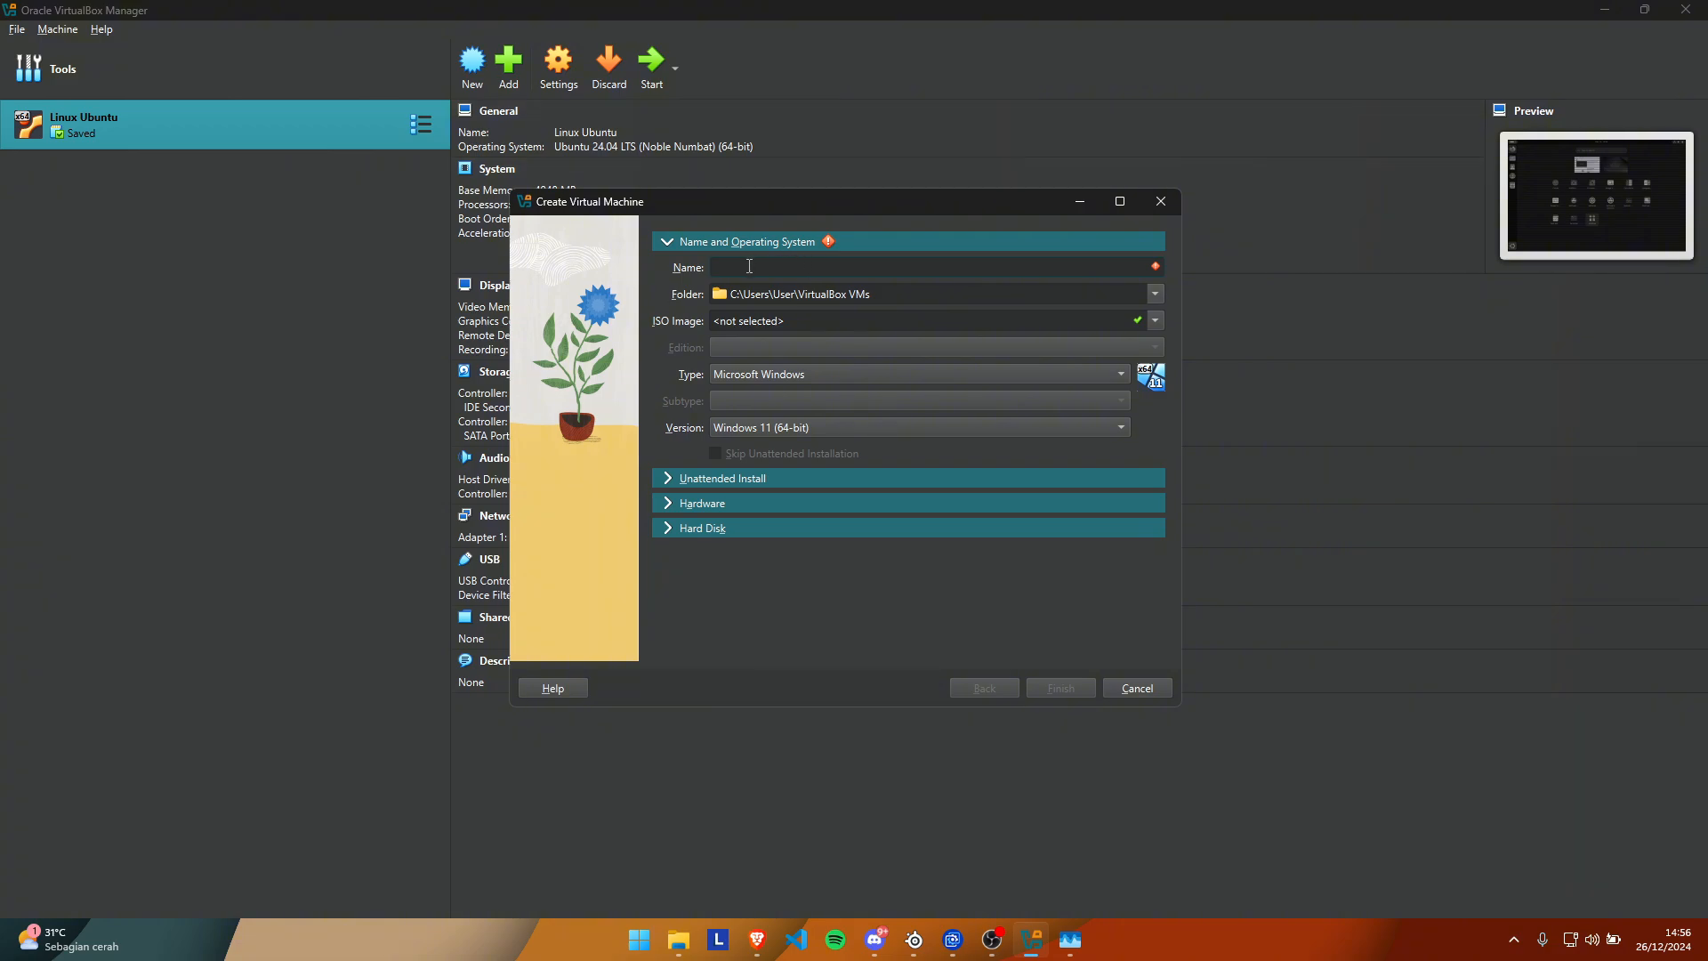
click(815, 373)
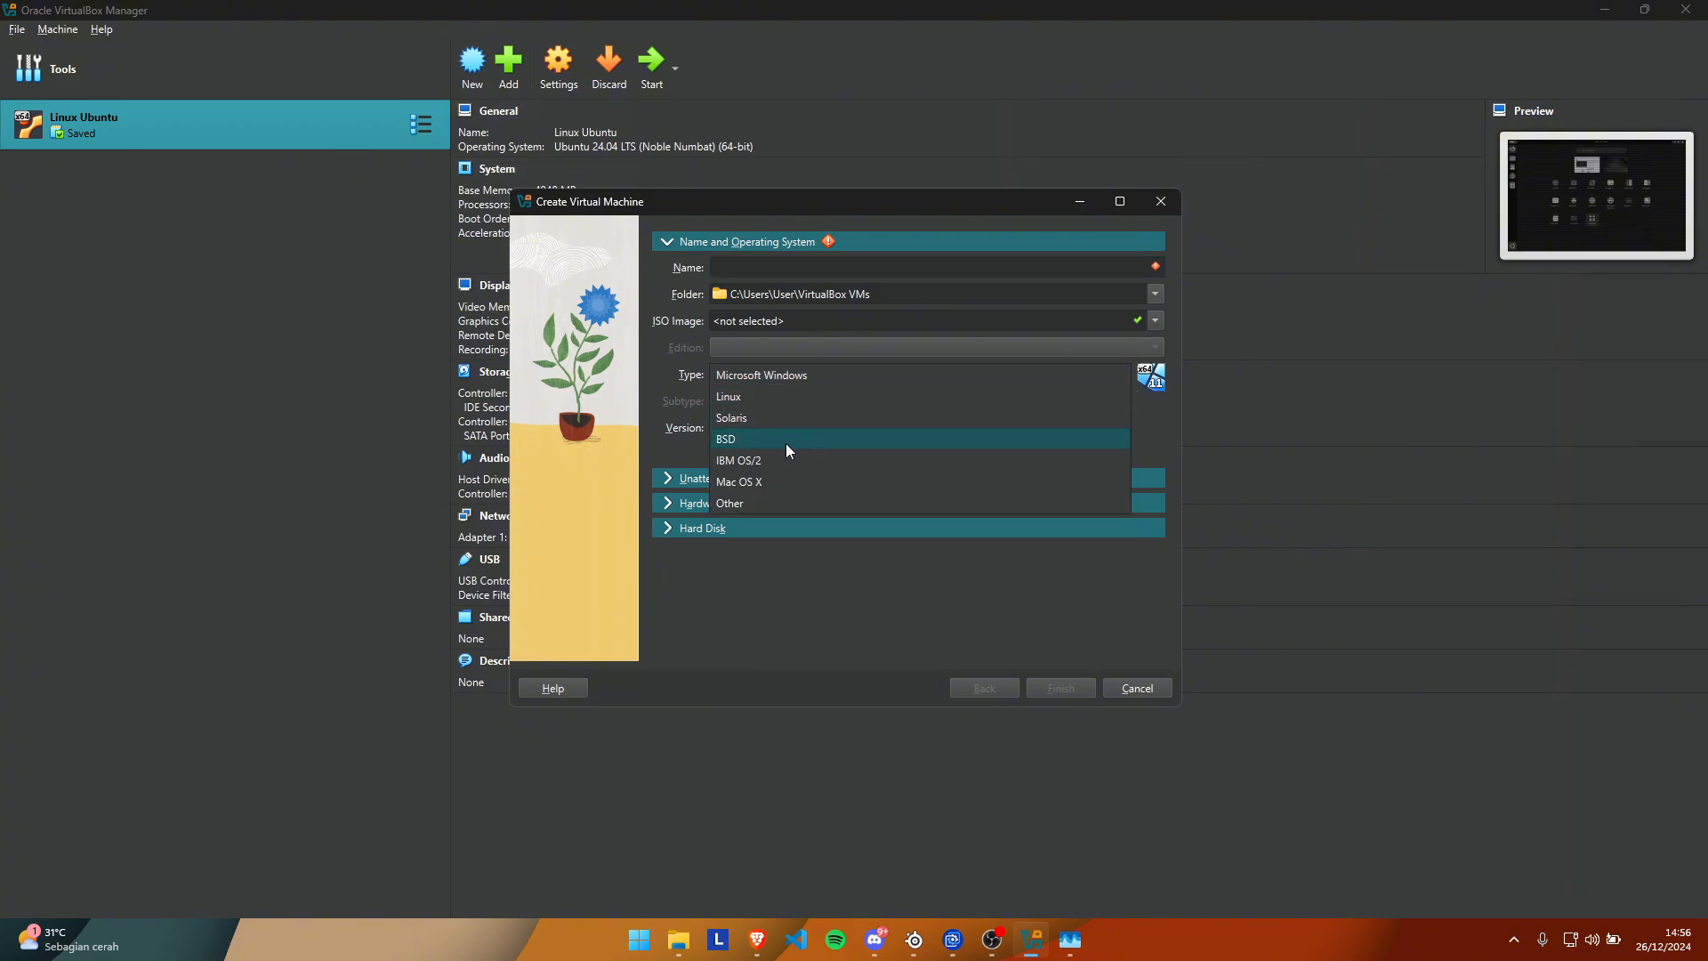
click(765, 480)
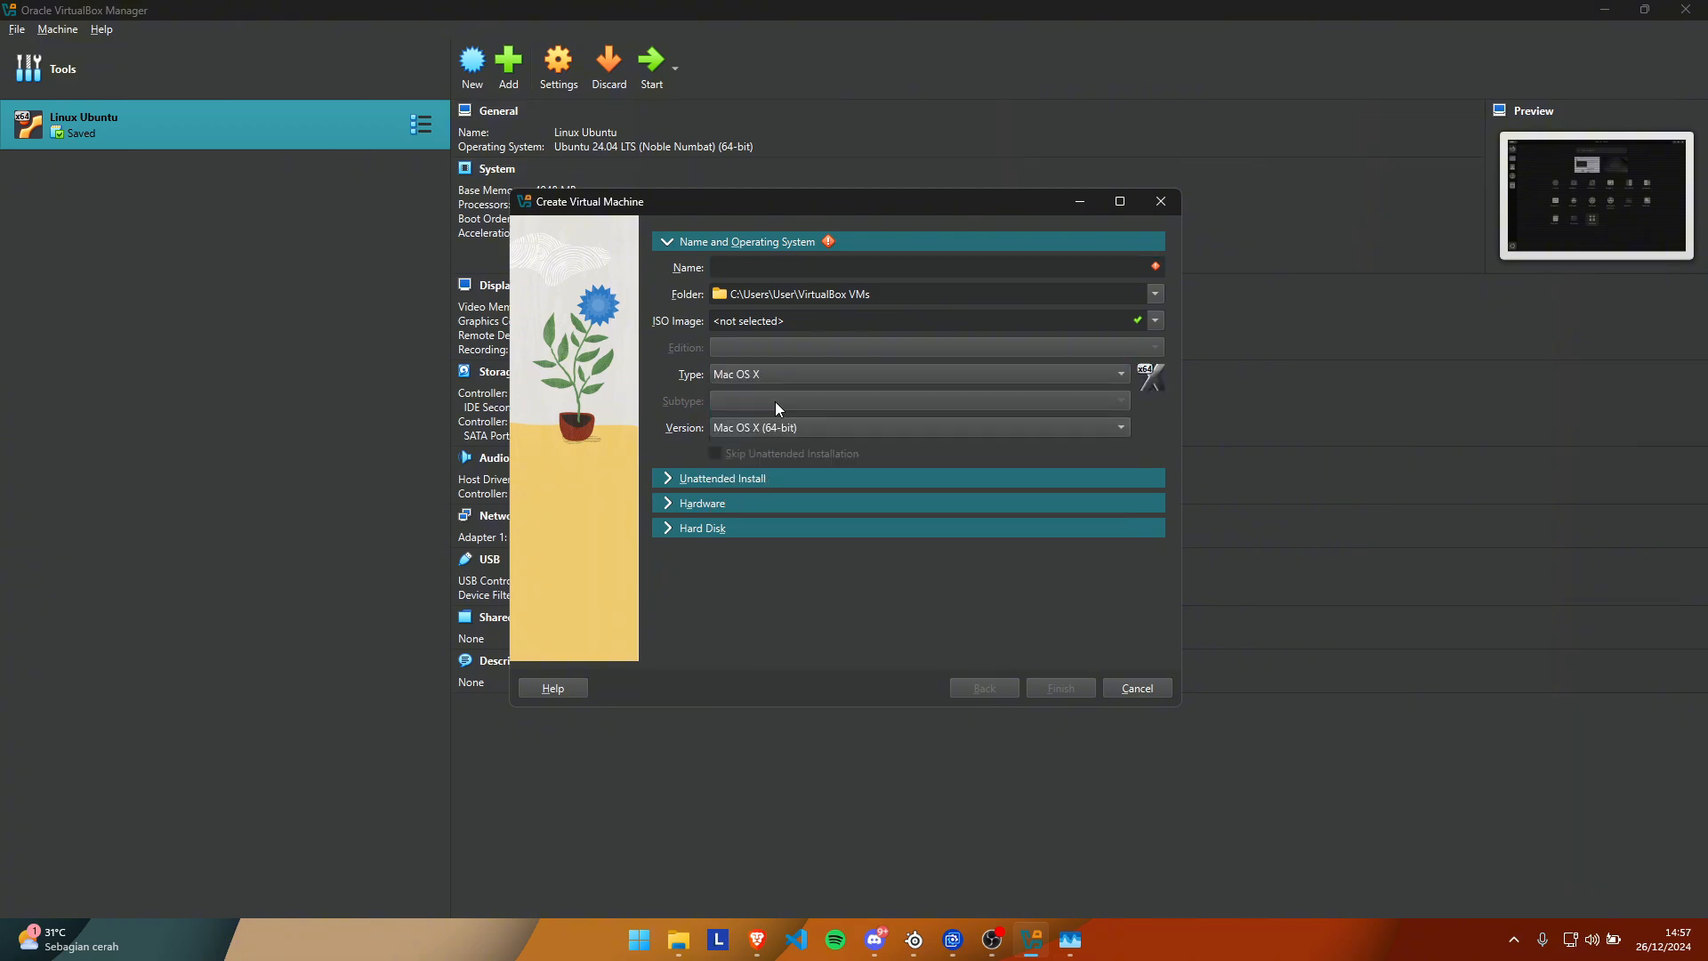
click(792, 369)
click(772, 311)
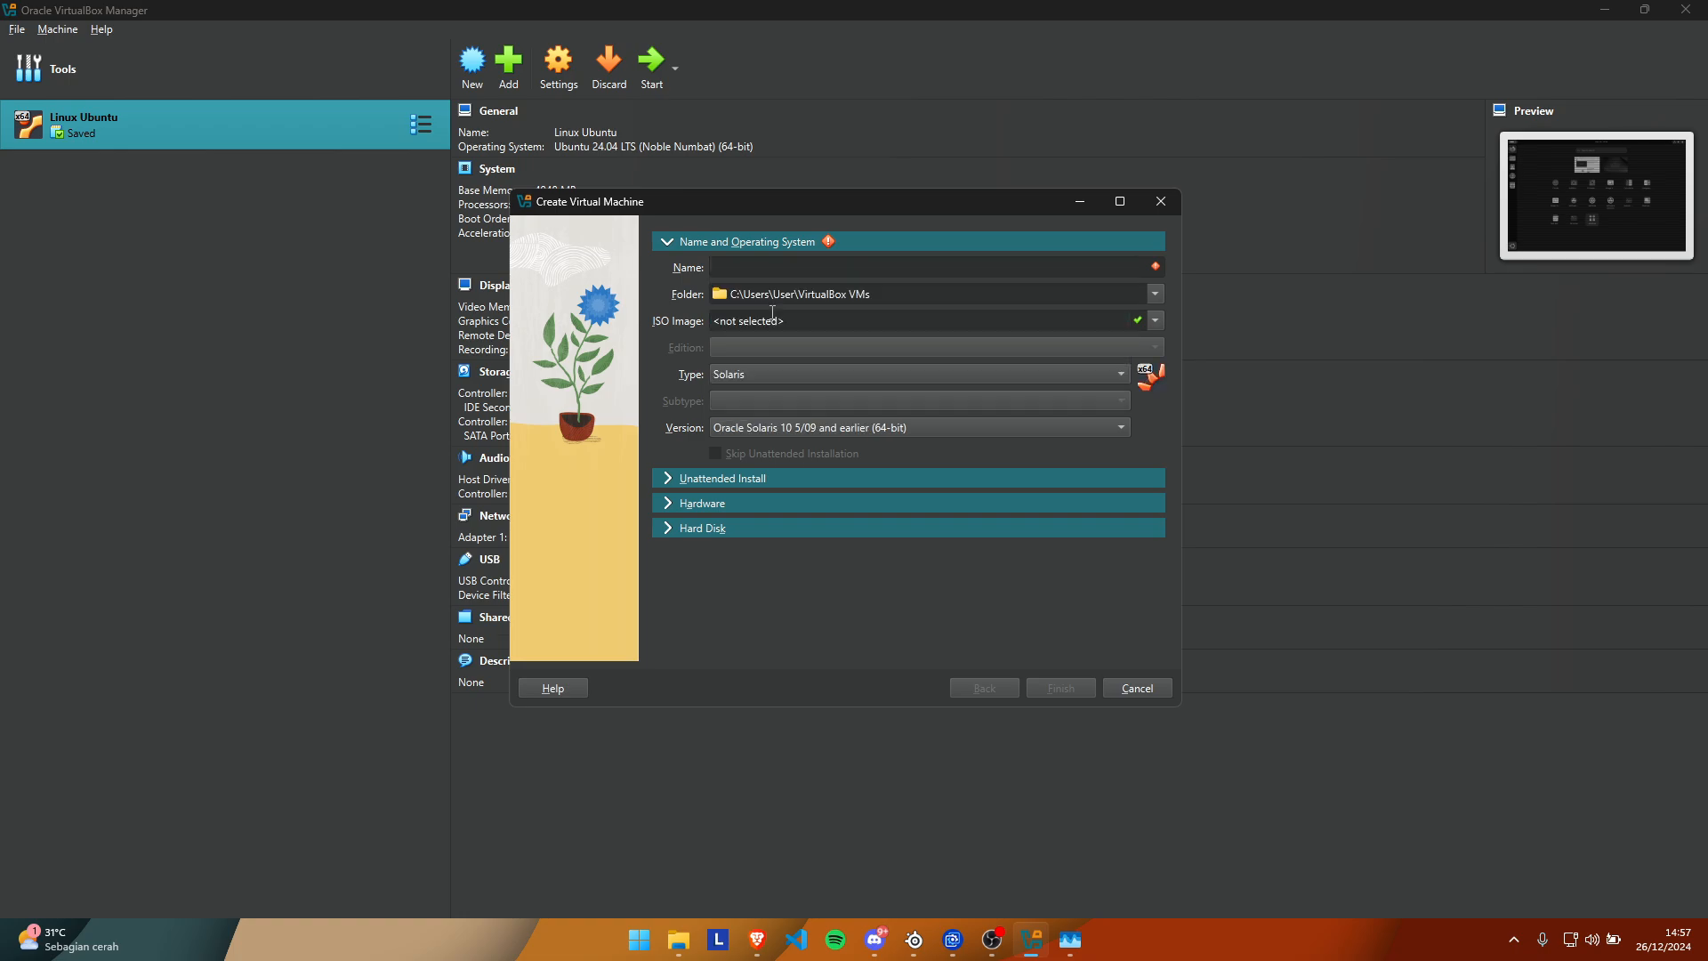
click(1157, 204)
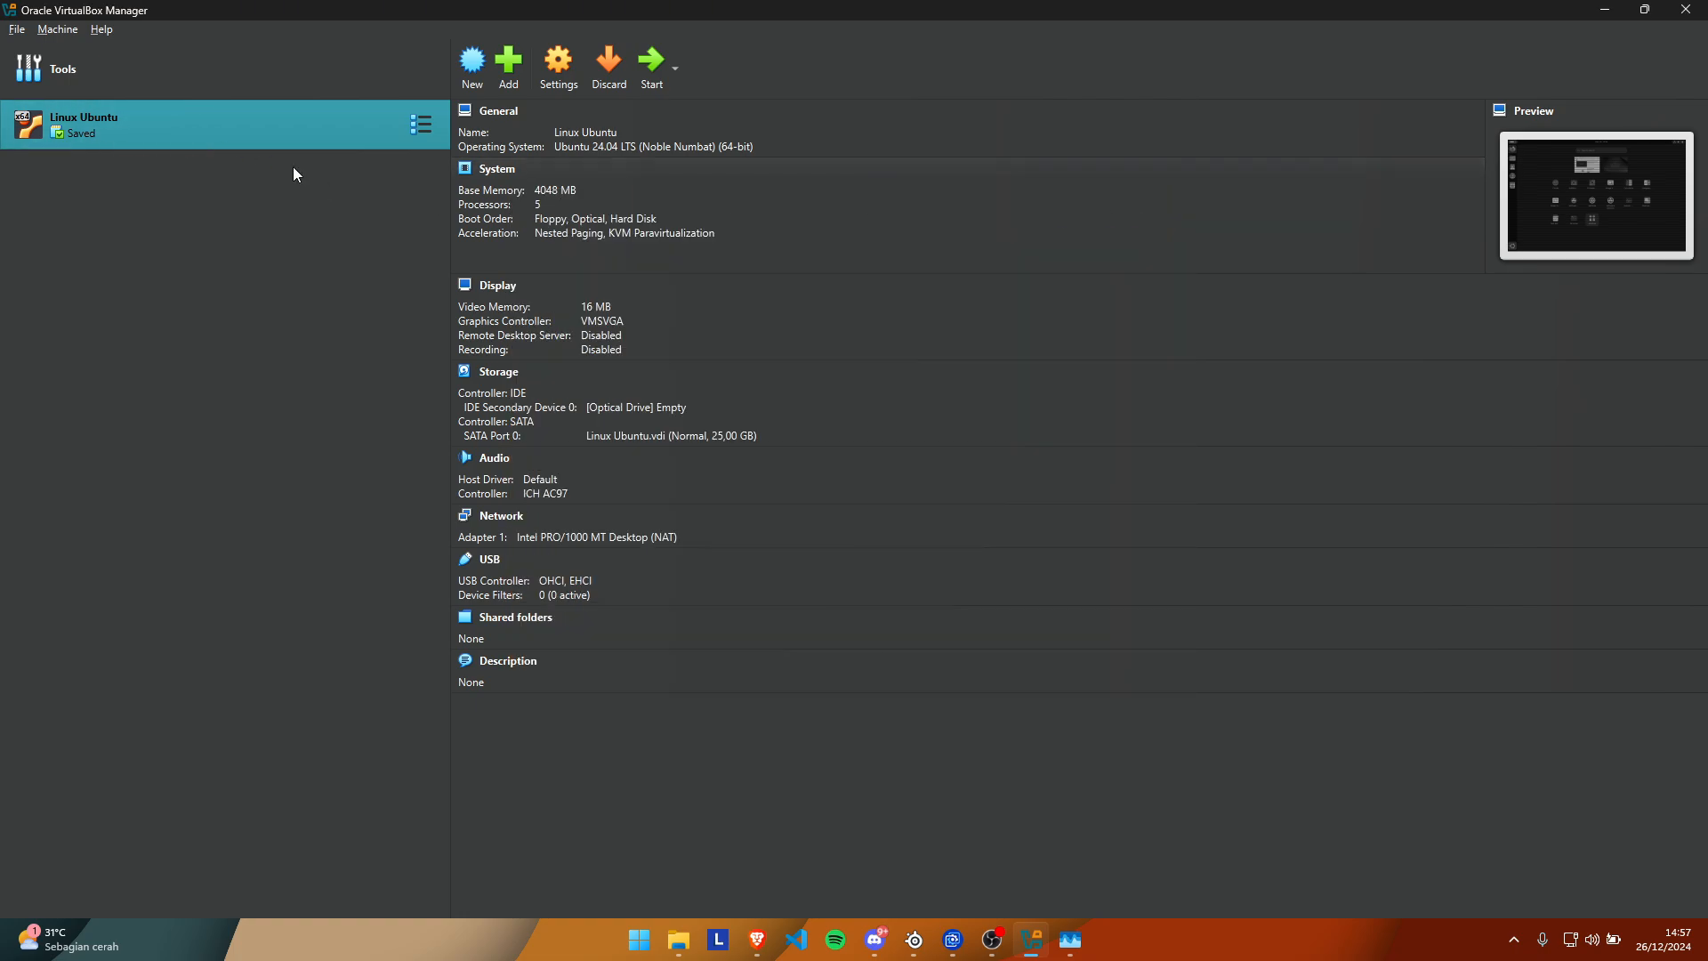
click(420, 125)
click(329, 210)
right_click(306, 126)
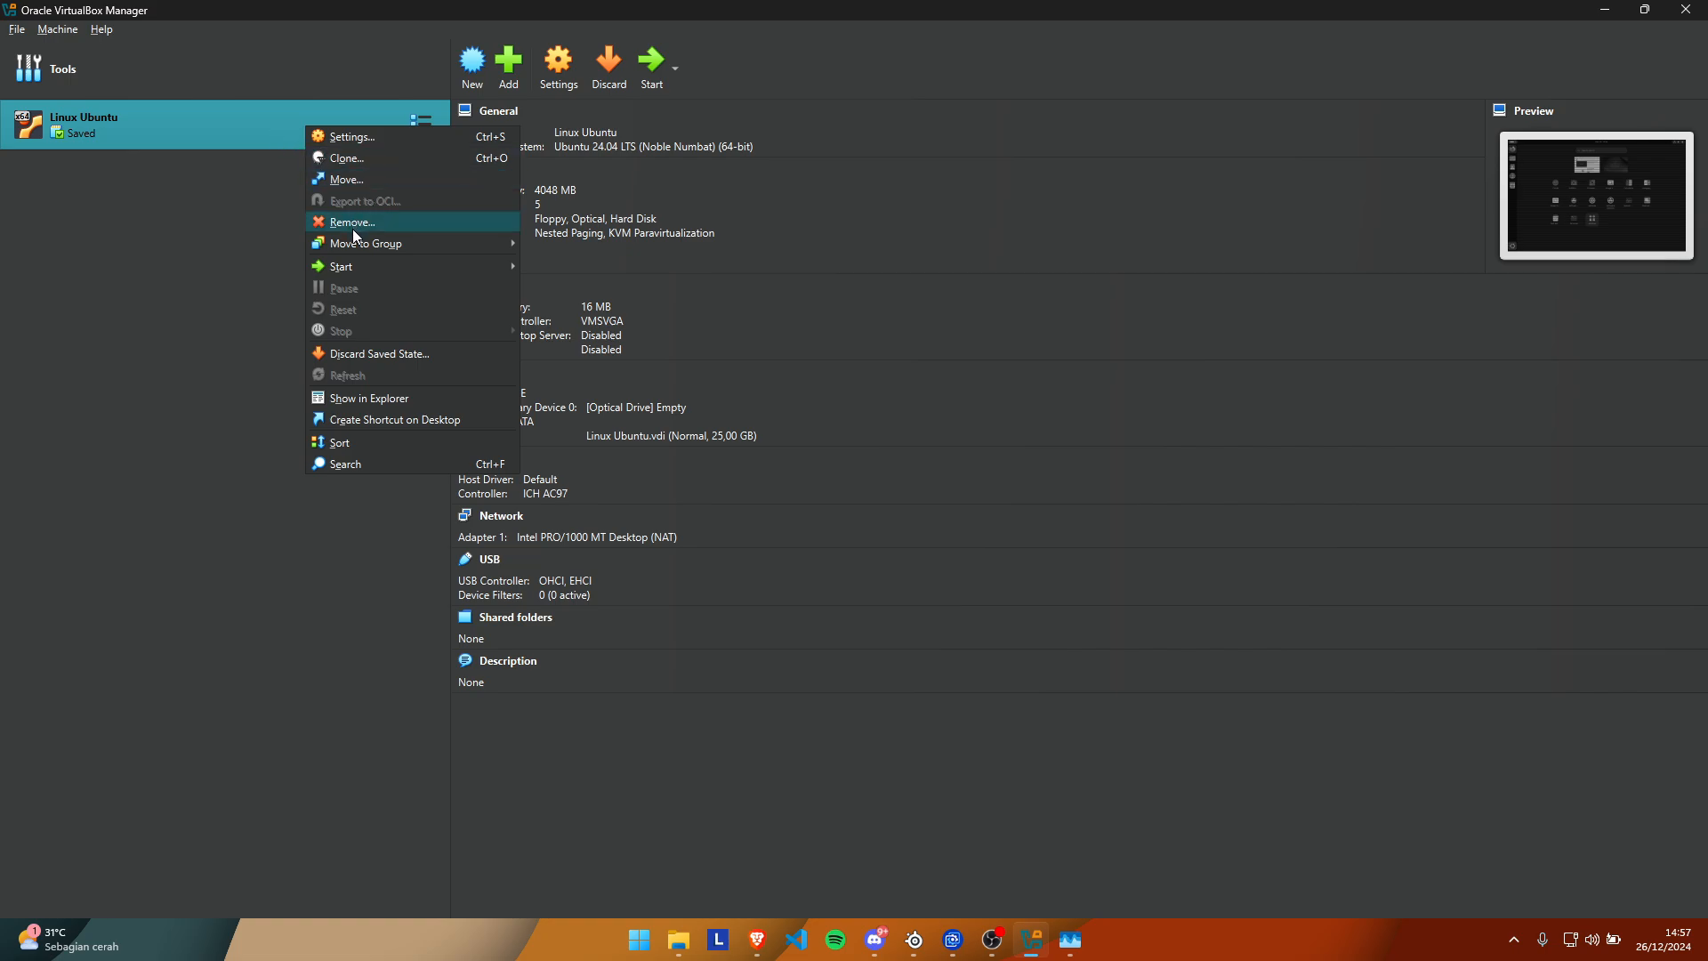
click(212, 245)
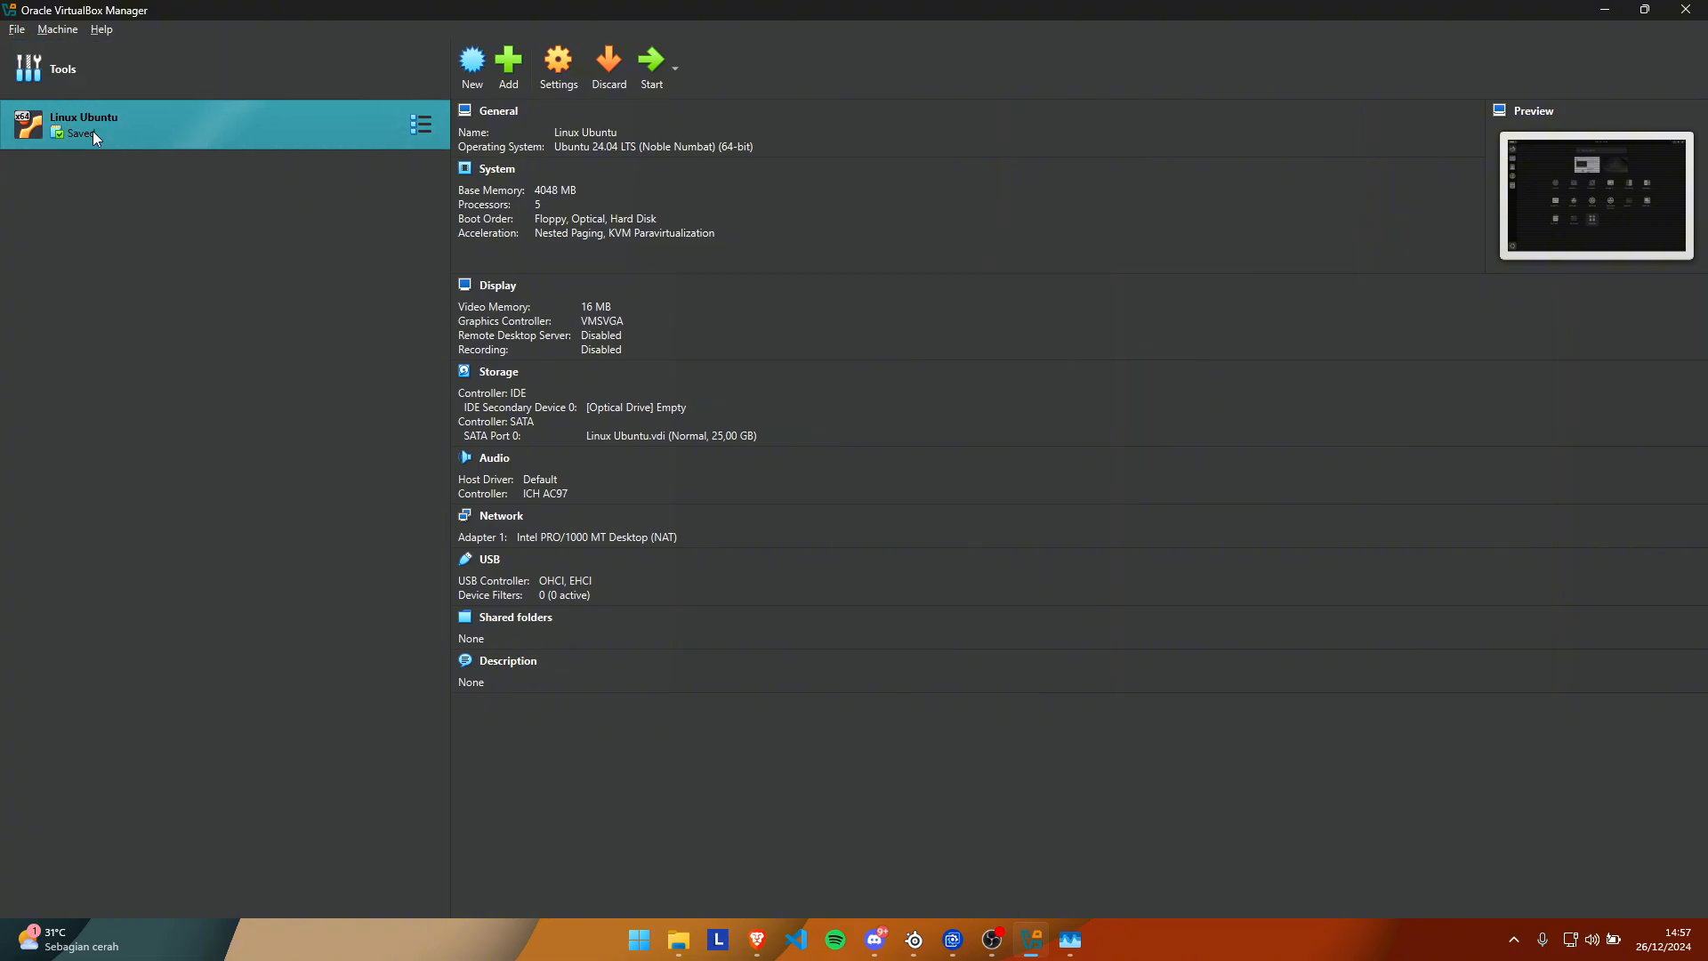
Minimize VirtualBox Manager and close the VirtualBox + Ubuntu folder window on the Windows desktop.
click(1605, 11)
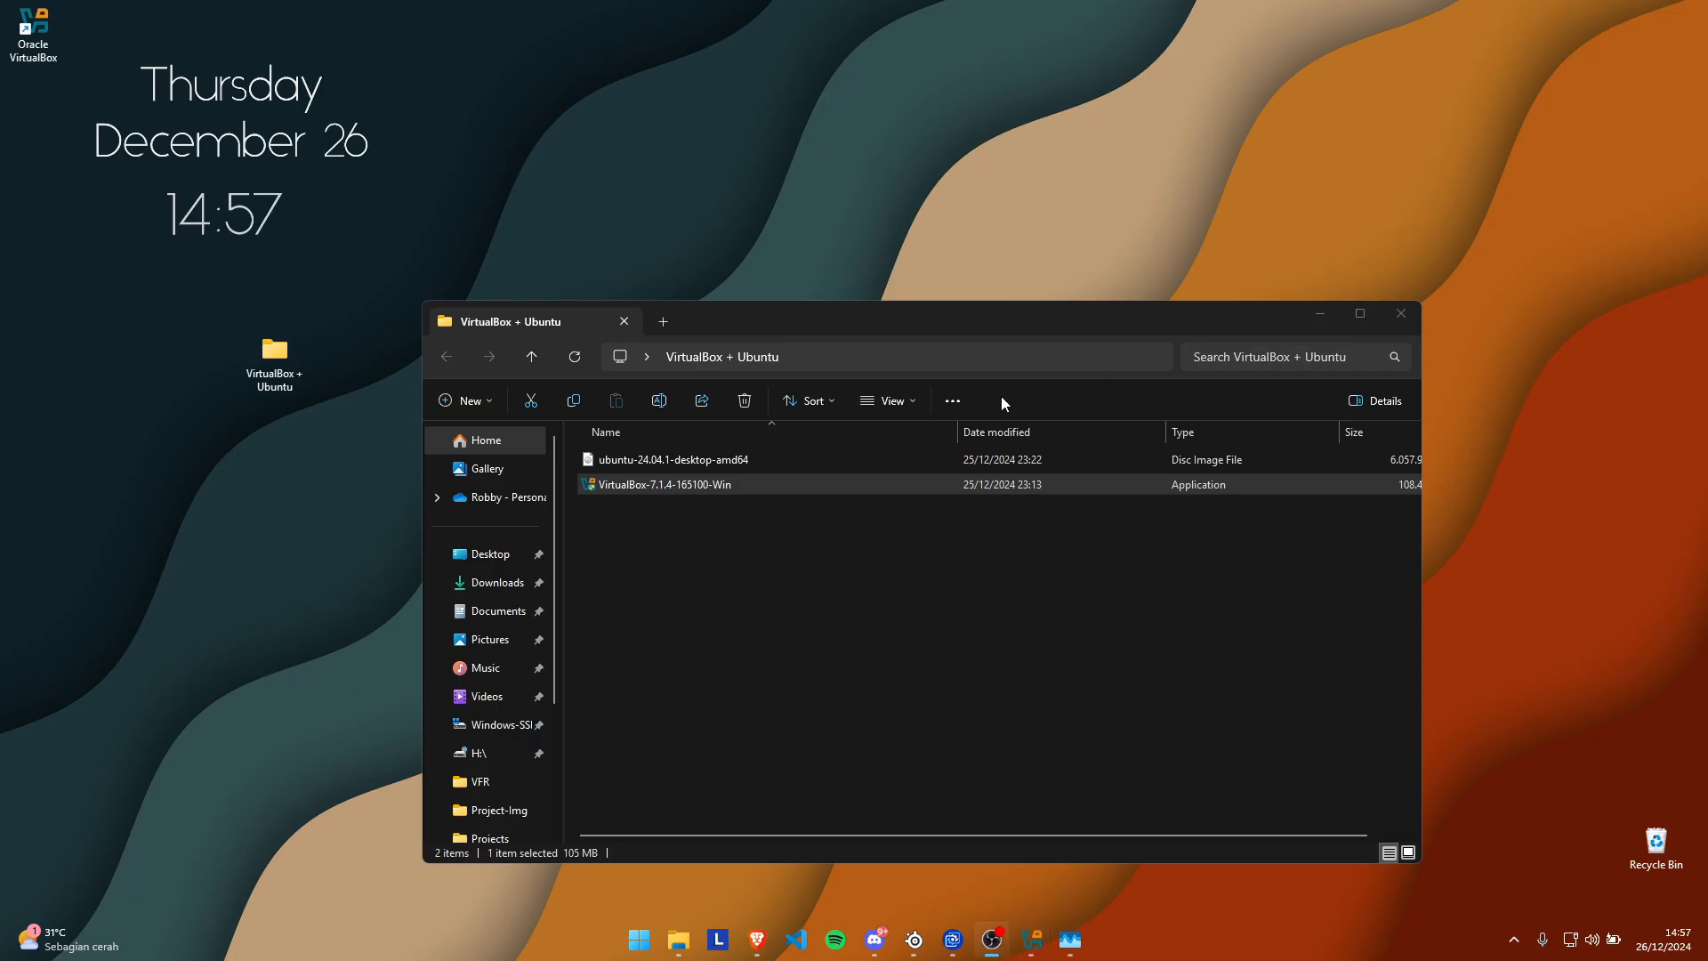
click(1398, 313)
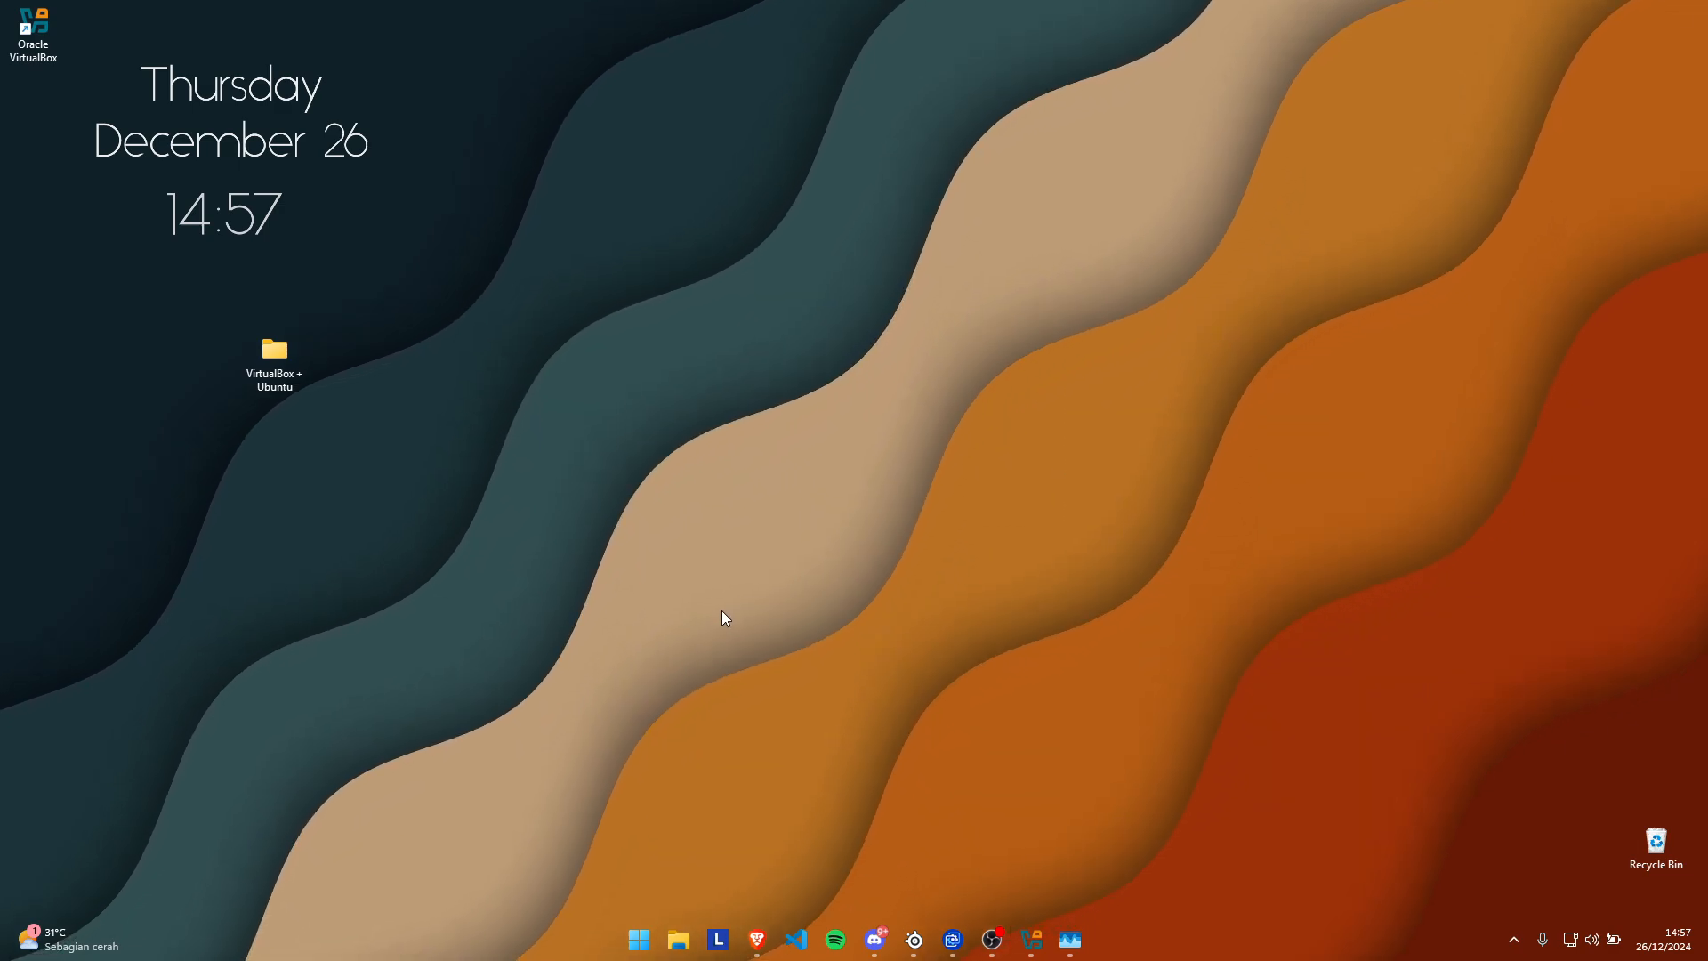